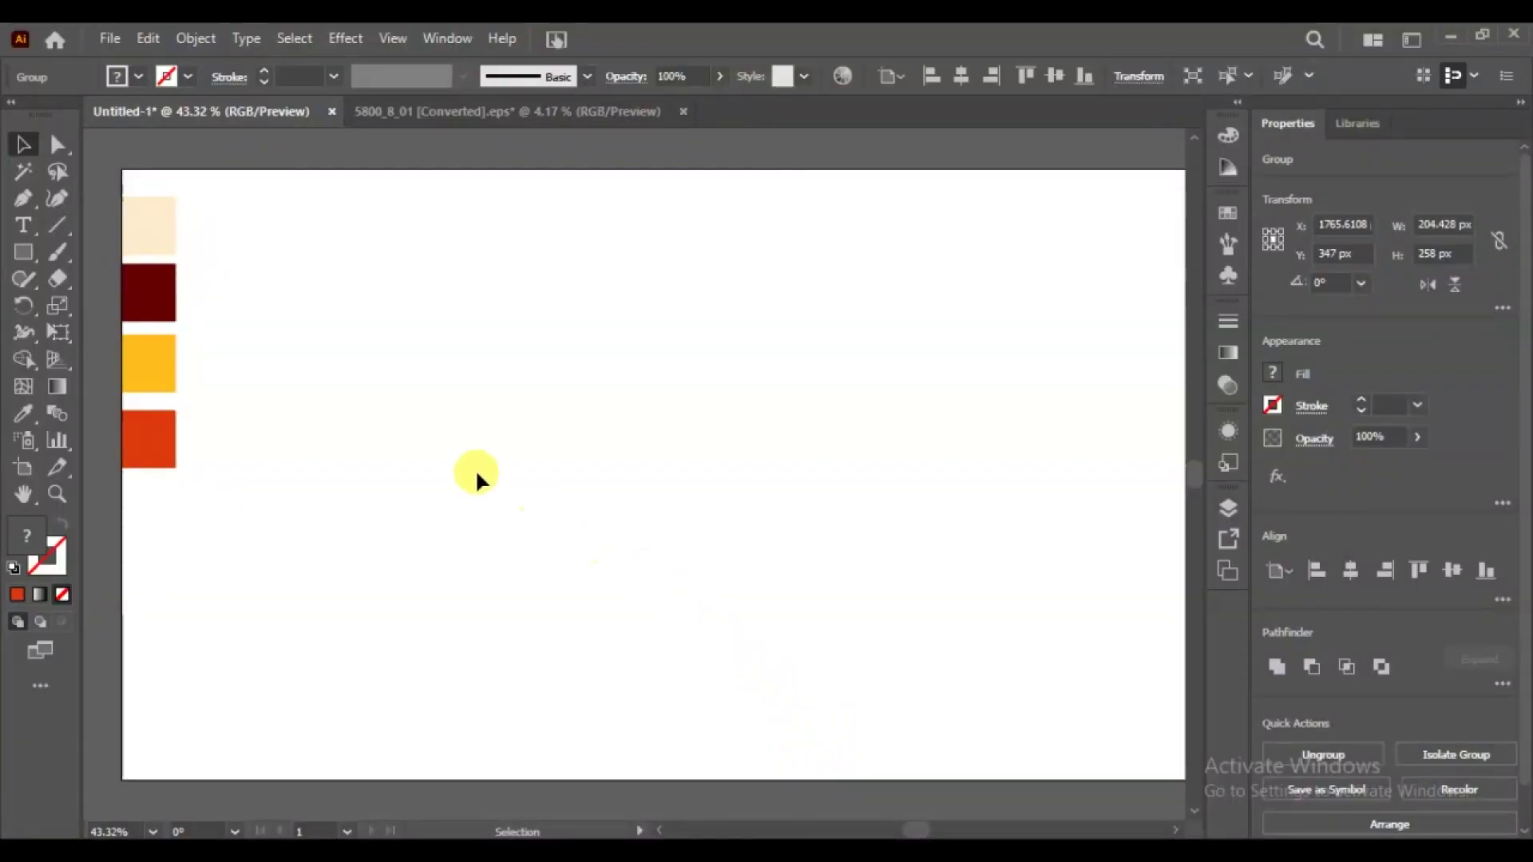
- Draw a 461 px circle at the artboard centre with no fill and a 6 pt black stroke
click(31, 255)
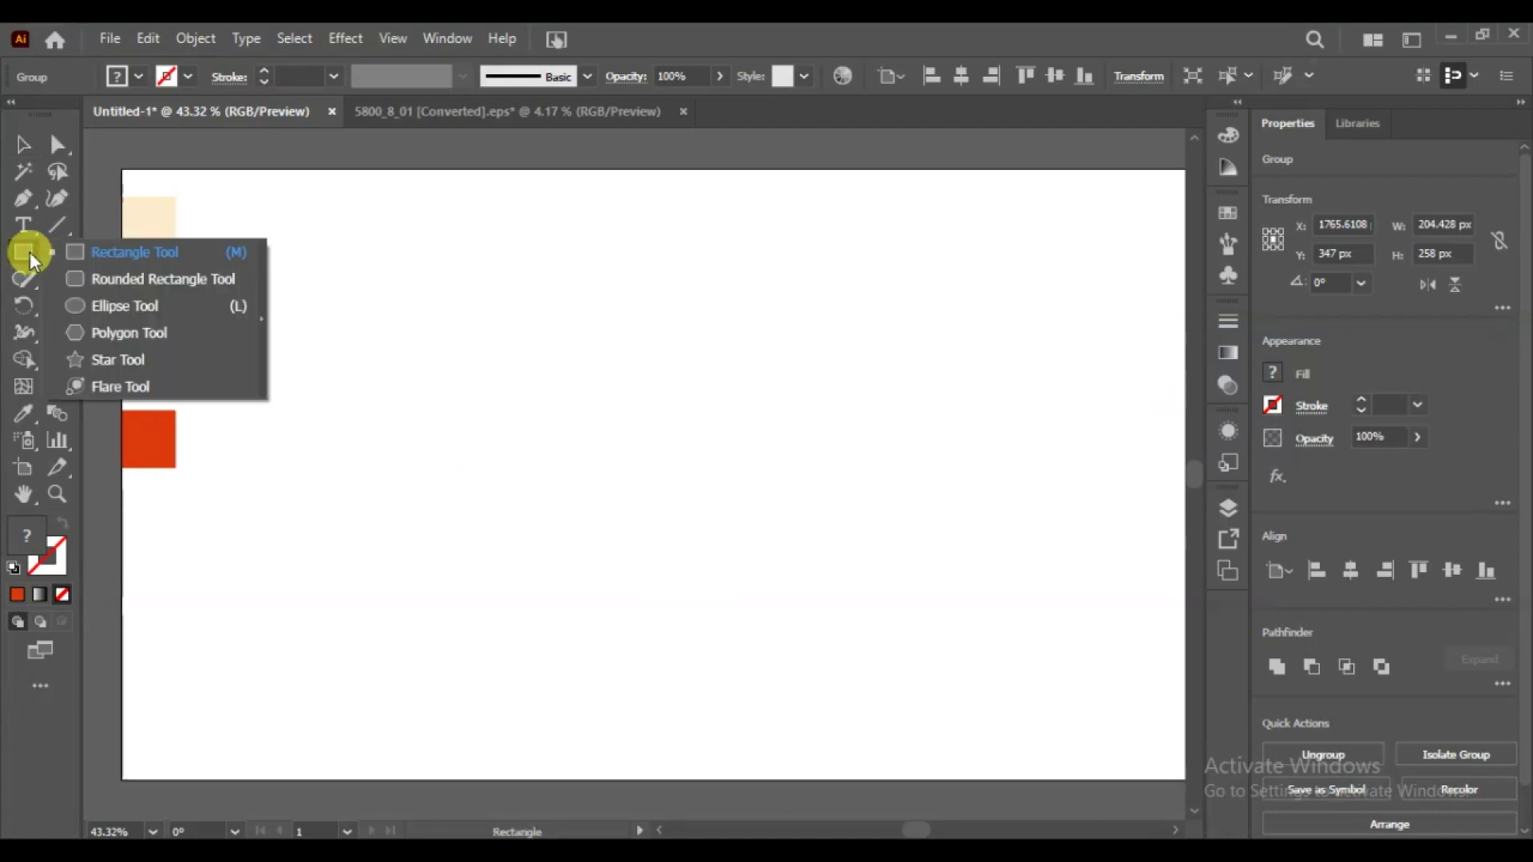
click(79, 311)
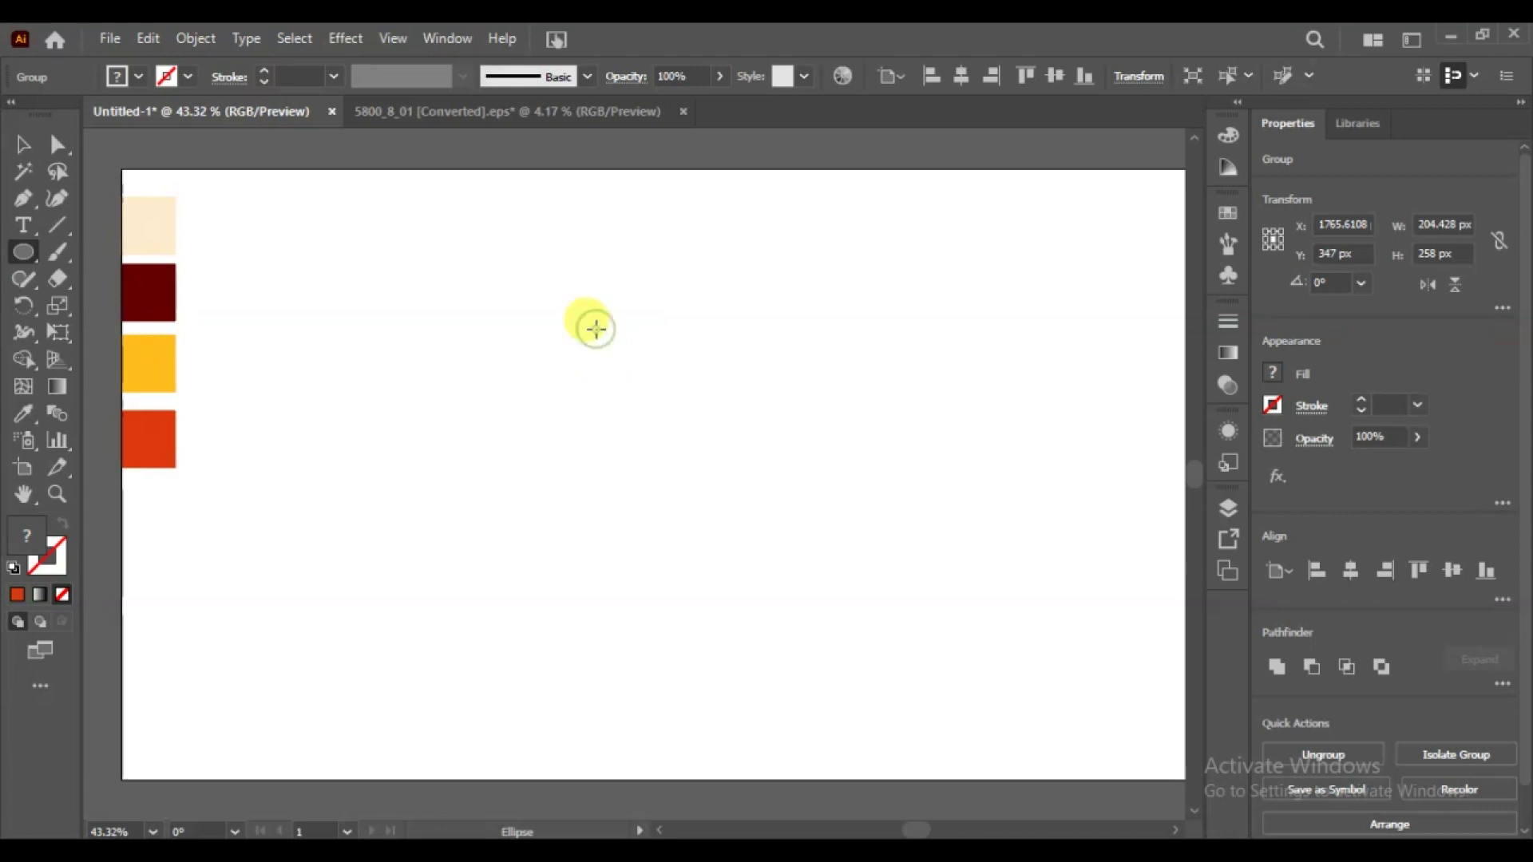
drag(595, 328, 967, 681)
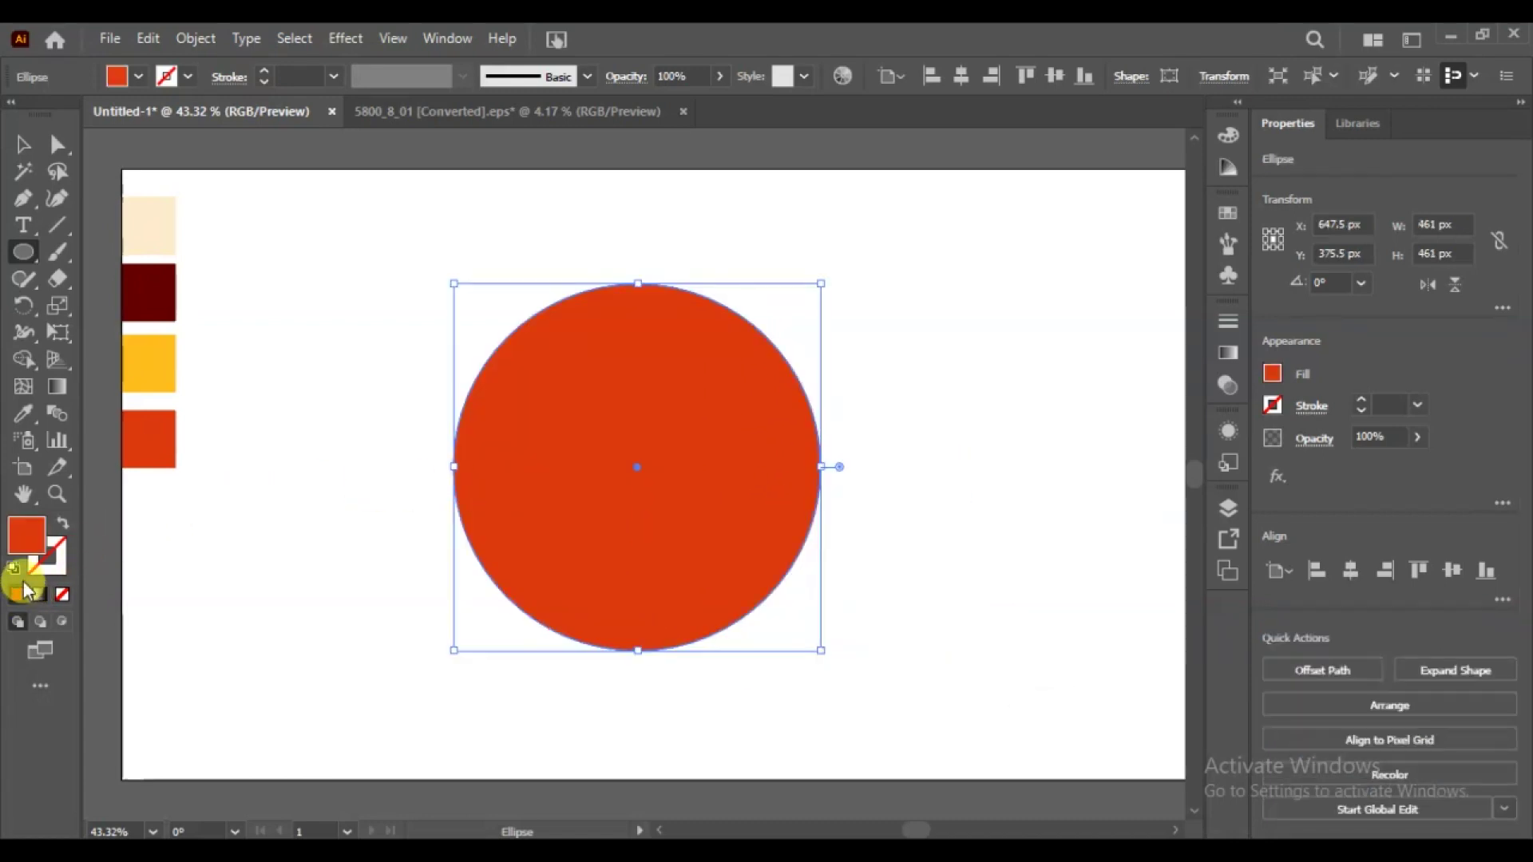
click(14, 569)
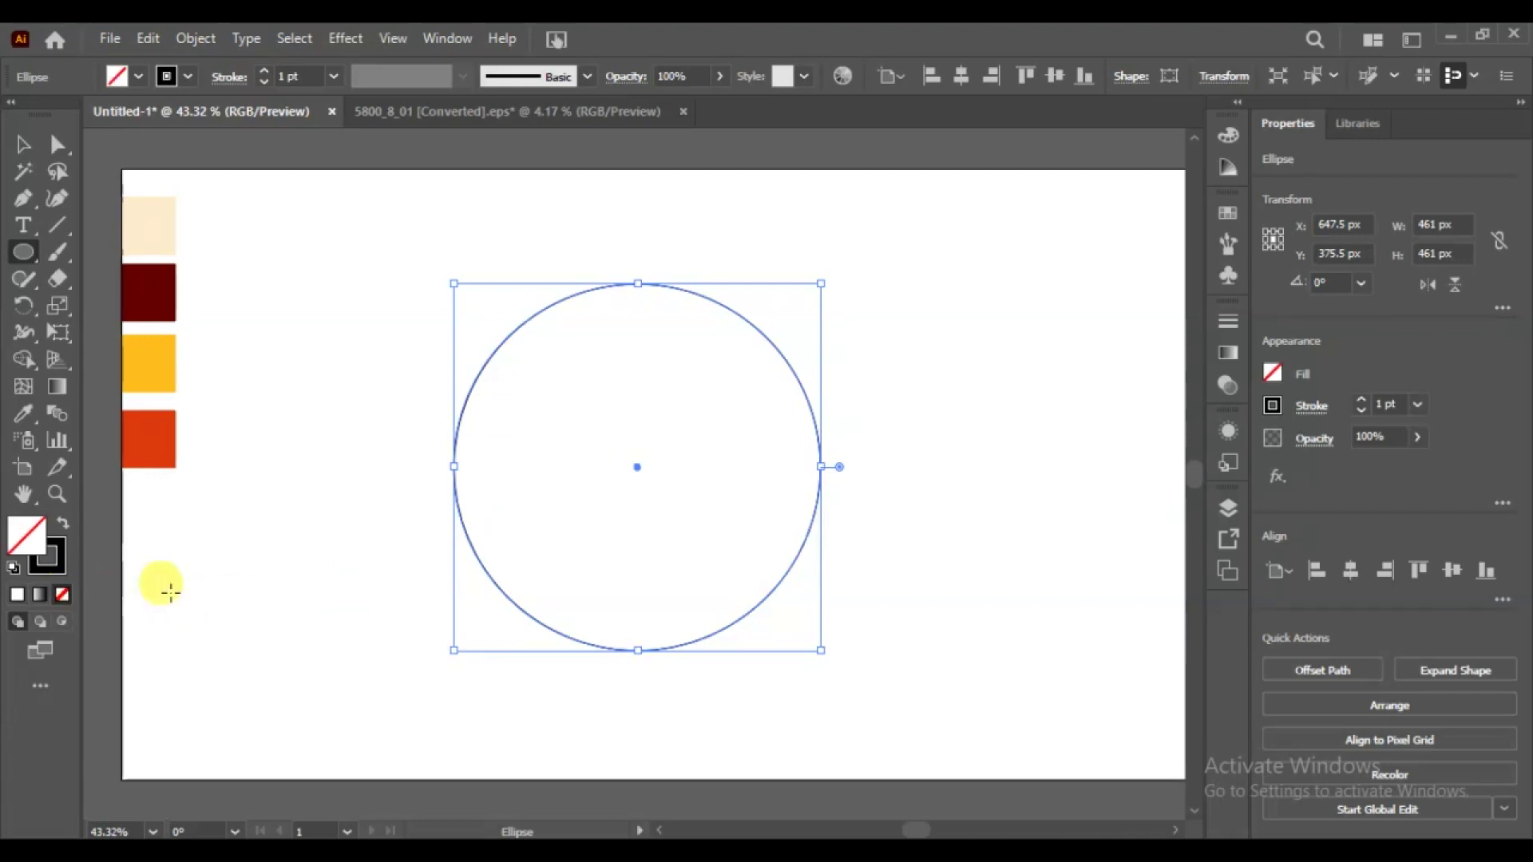
click(1360, 400)
click(1361, 400)
click(1360, 400)
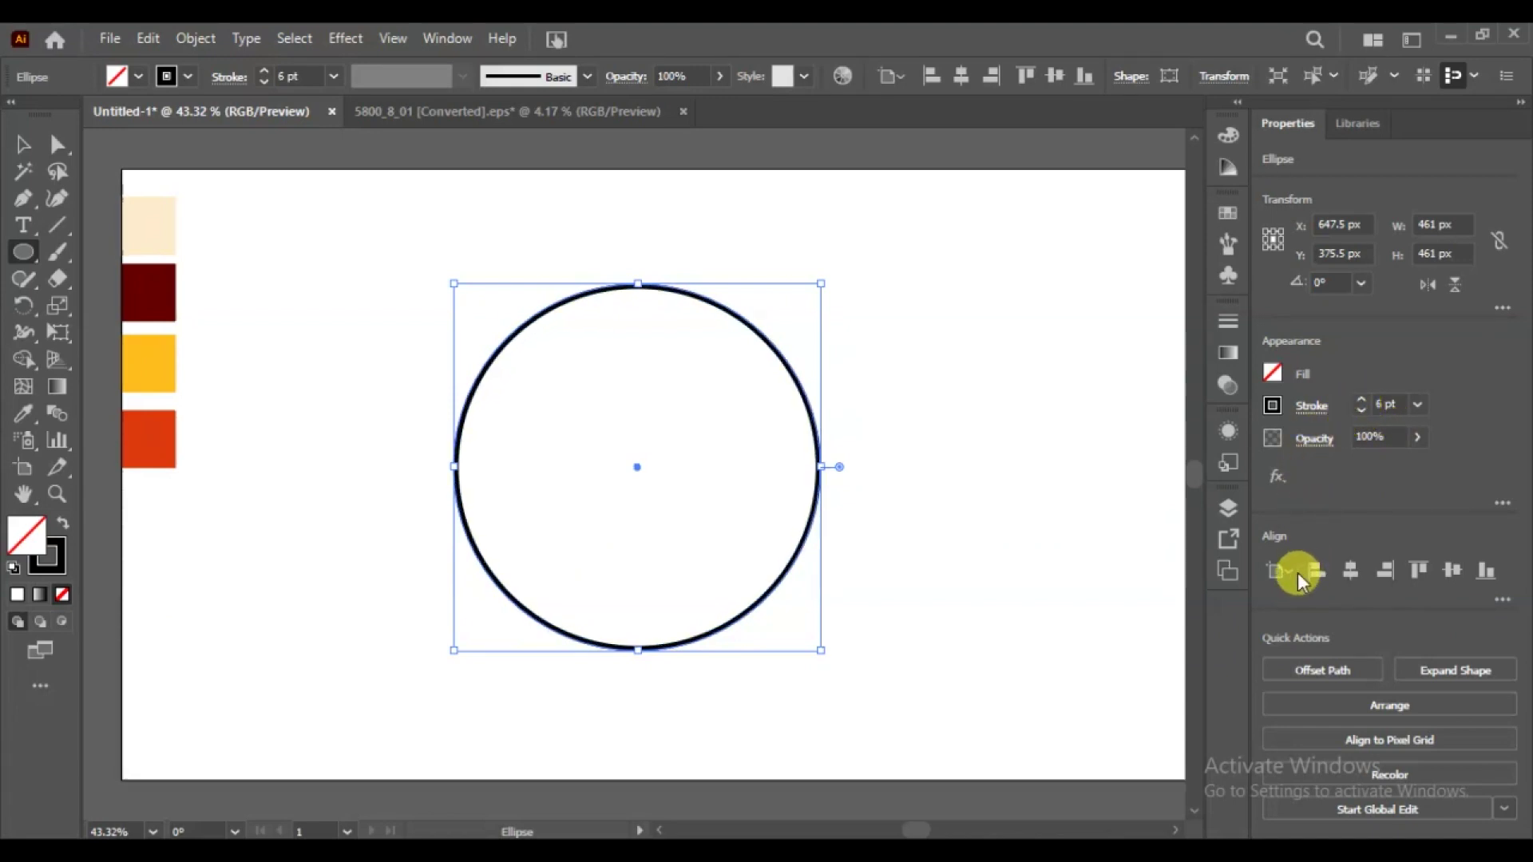
- Offset the circle path by -59 px with Bevel joins to form an inner concentric ring
click(1321, 669)
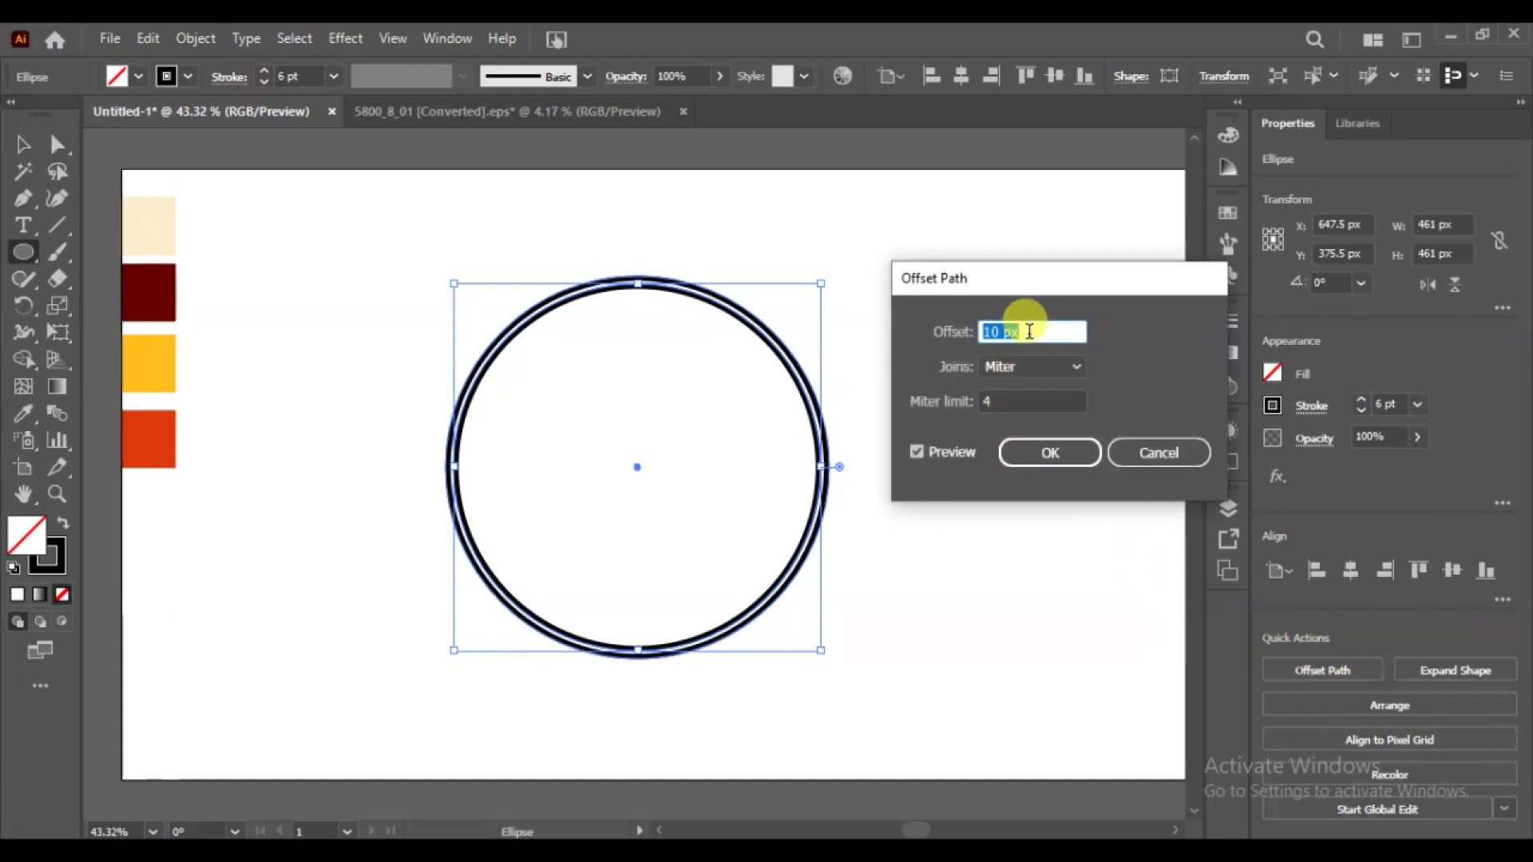
scroll(1030, 366, down, 2)
text(-6)
scroll(1040, 334, down, 13)
scroll(1038, 342, down, 13)
scroll(1038, 342, down, 13)
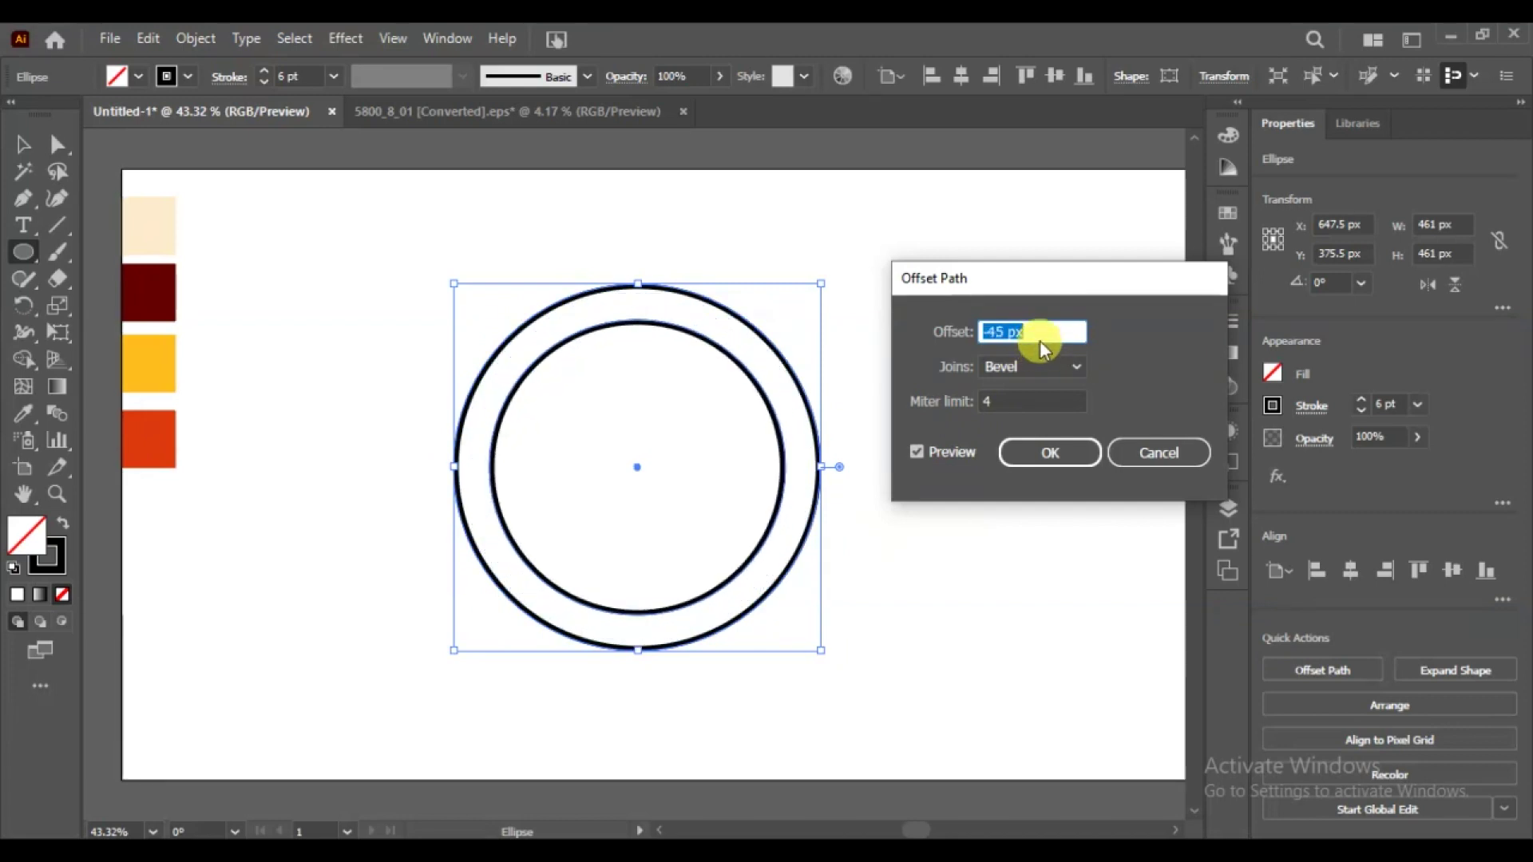
scroll(1039, 344, down, 8)
scroll(1040, 334, down, 7)
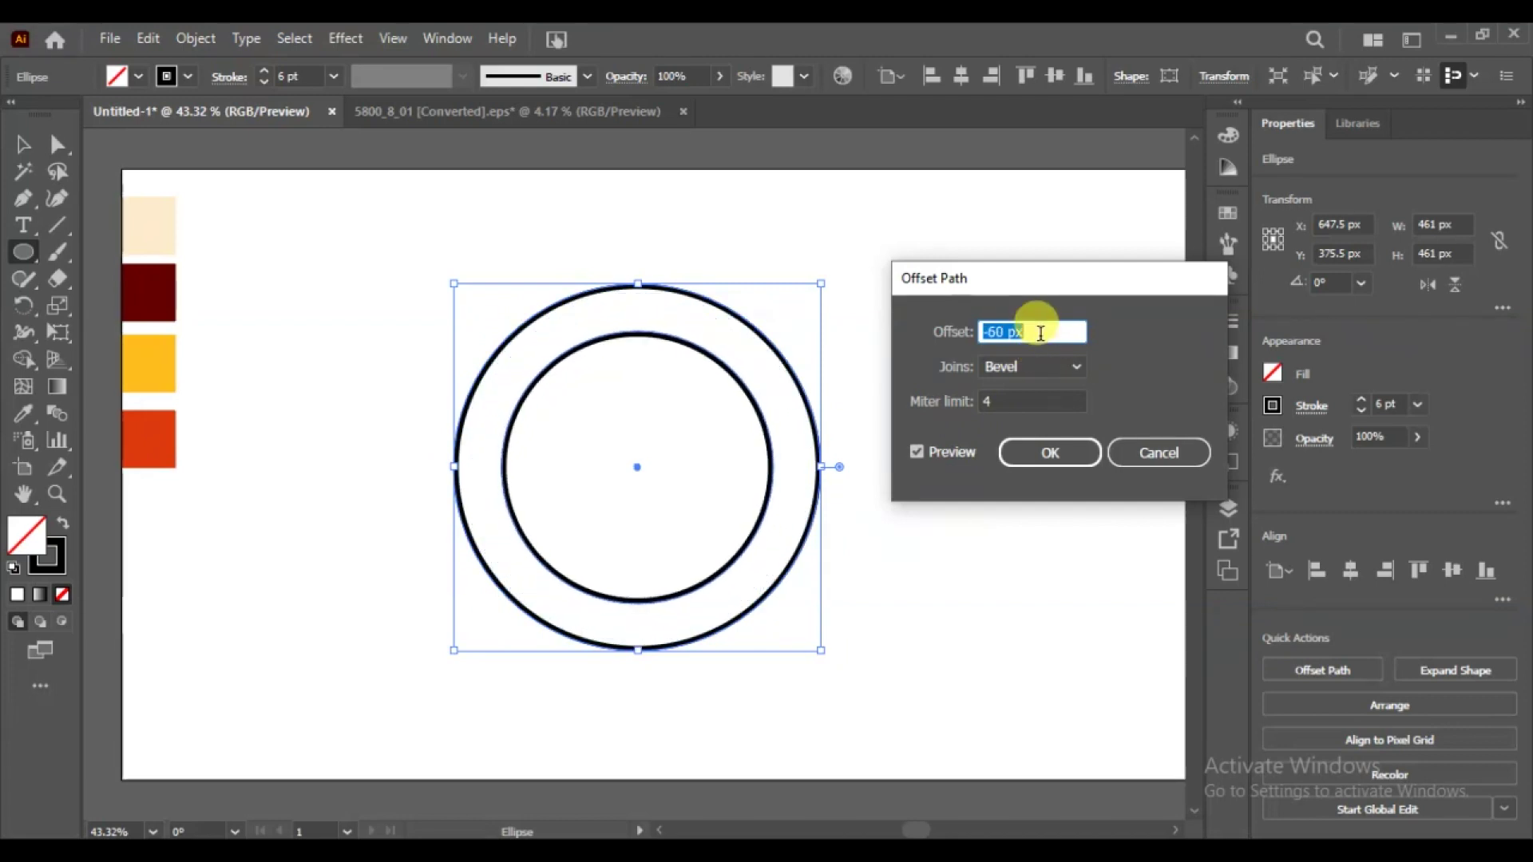
scroll(1040, 333, up, 1)
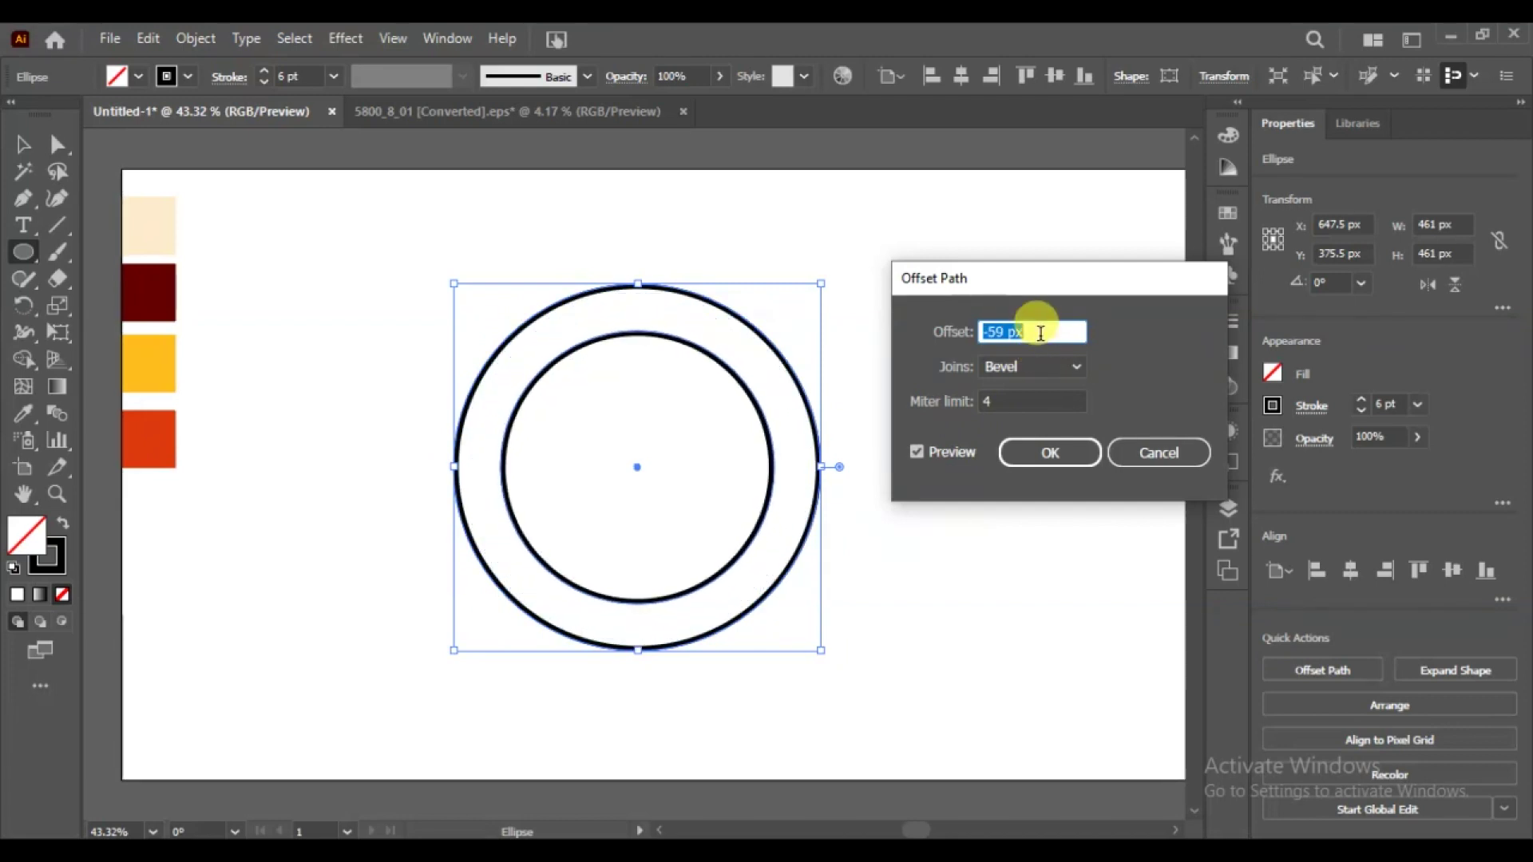
click(1048, 452)
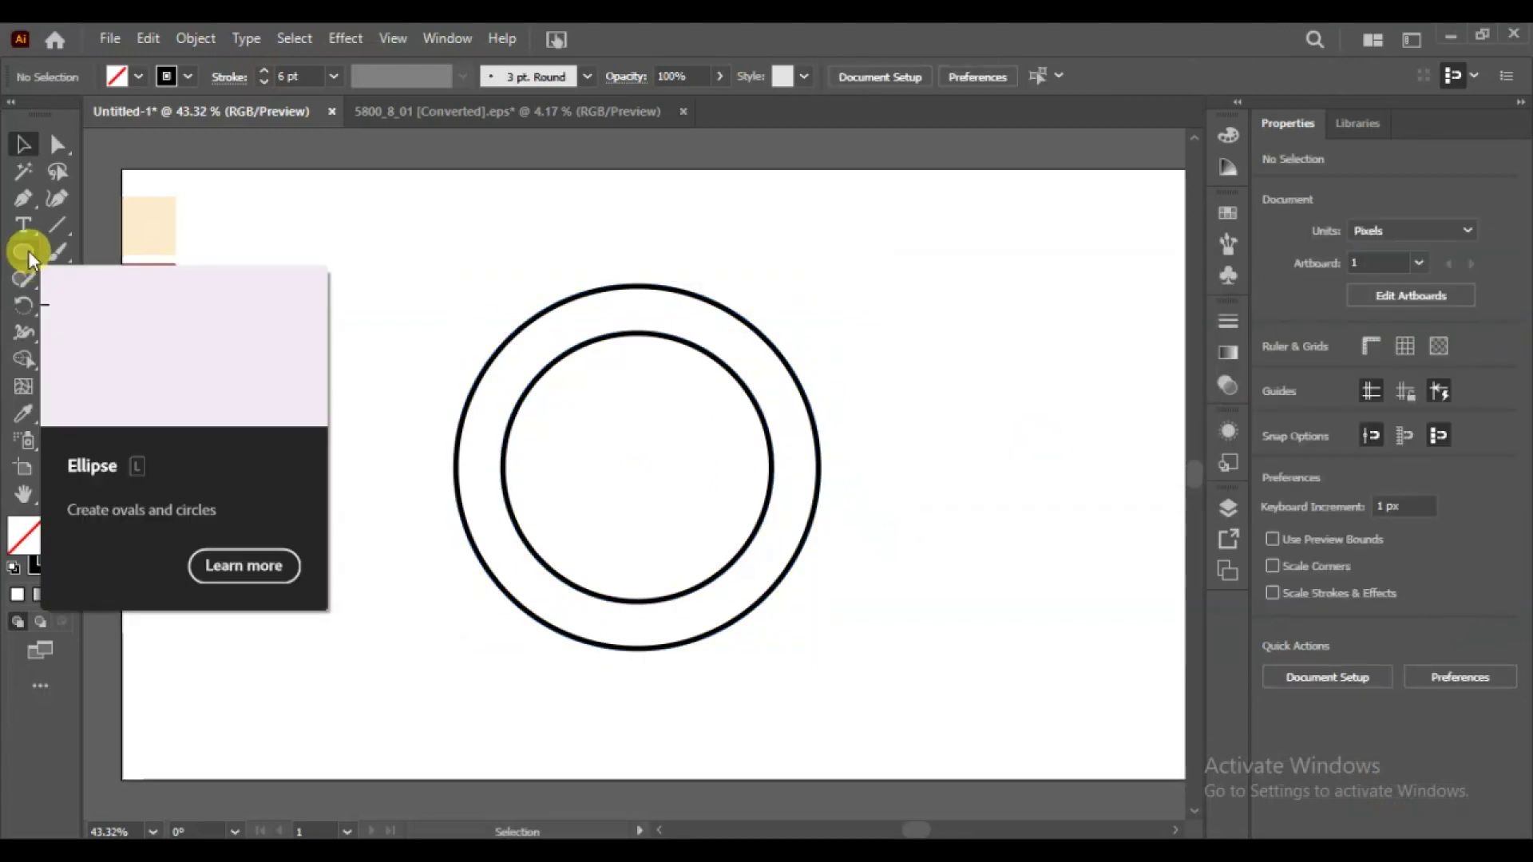
- Draw a centred 523×98 px banner rectangle below the rings and a 128×98 px block at its left end
click(28, 251)
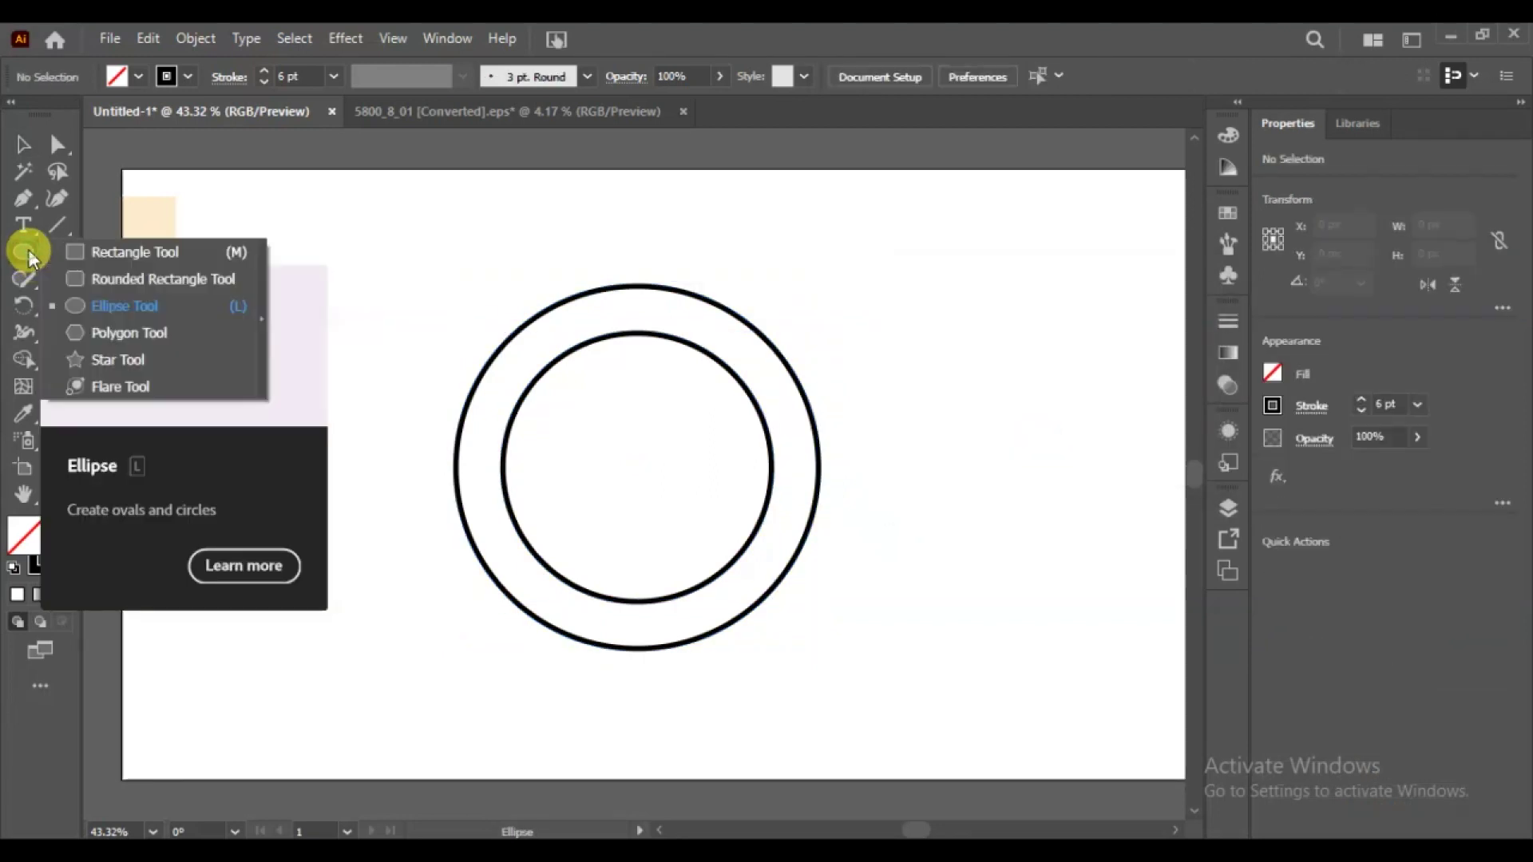
click(85, 253)
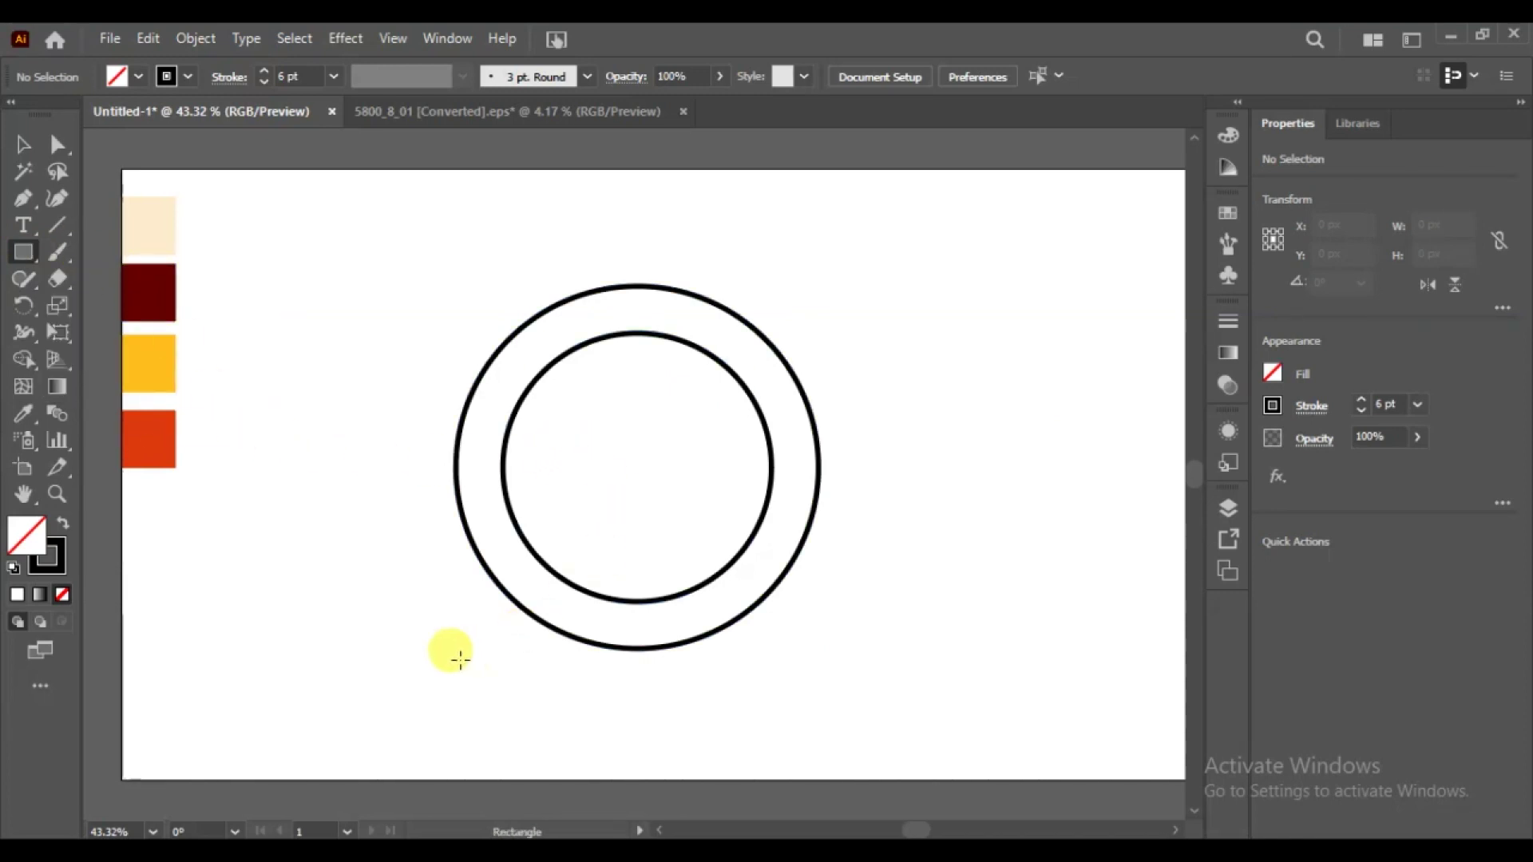
drag(357, 651, 848, 723)
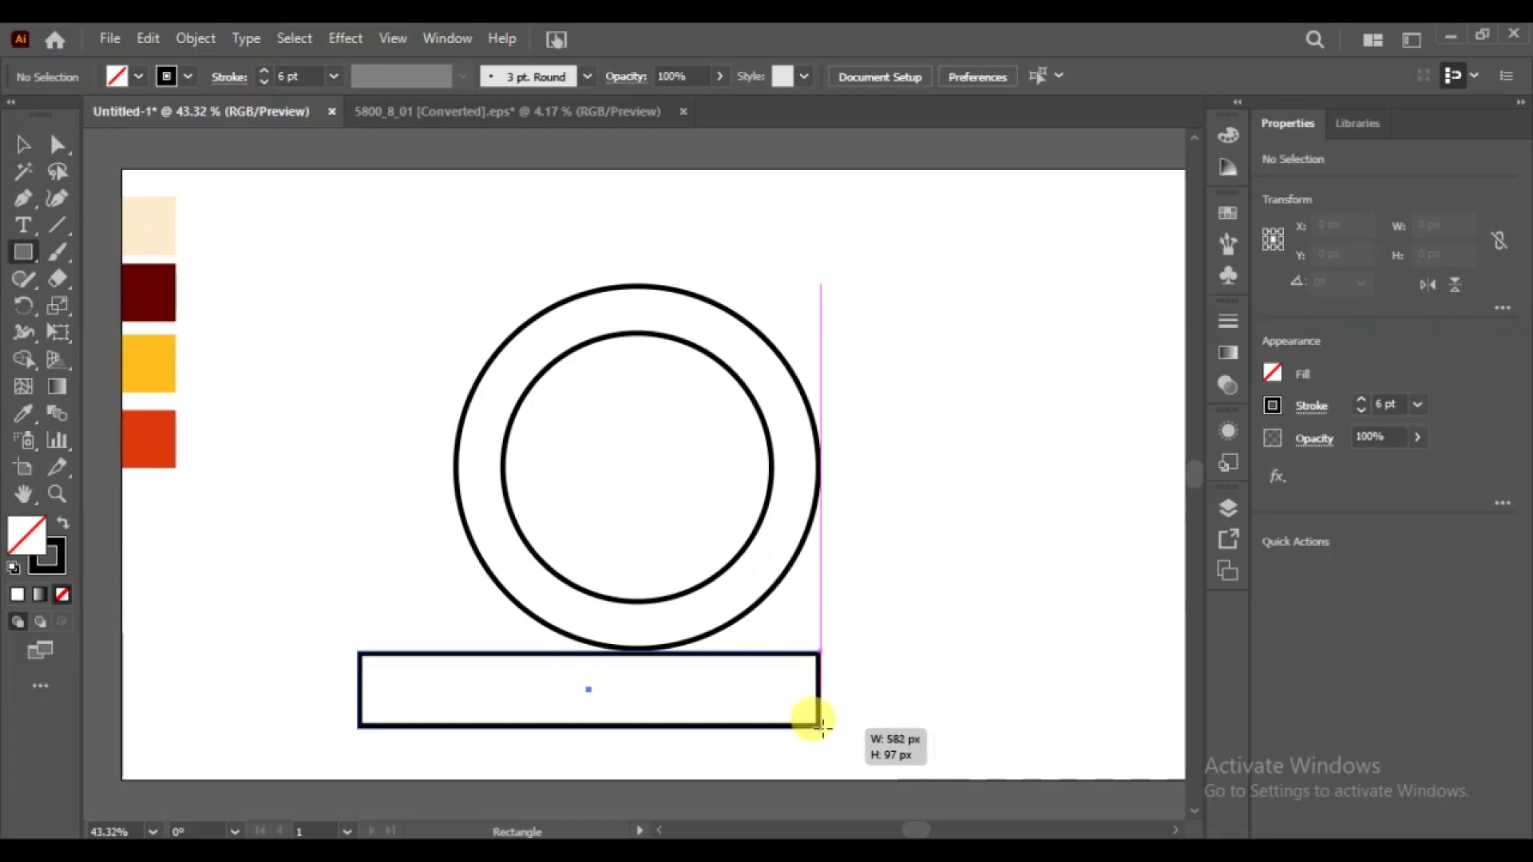
drag(848, 722, 772, 727)
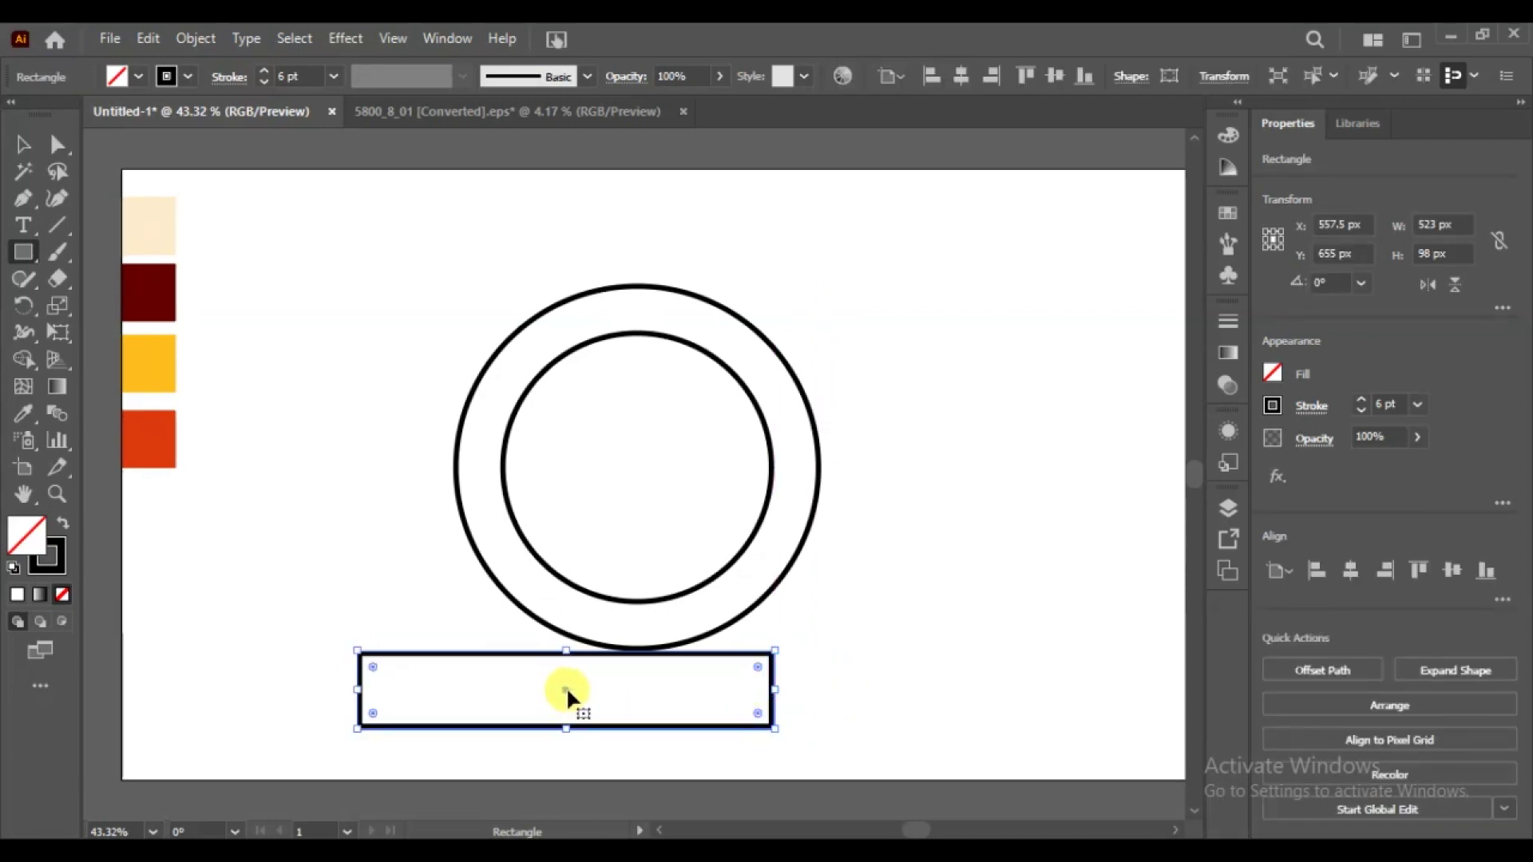
drag(565, 688, 637, 690)
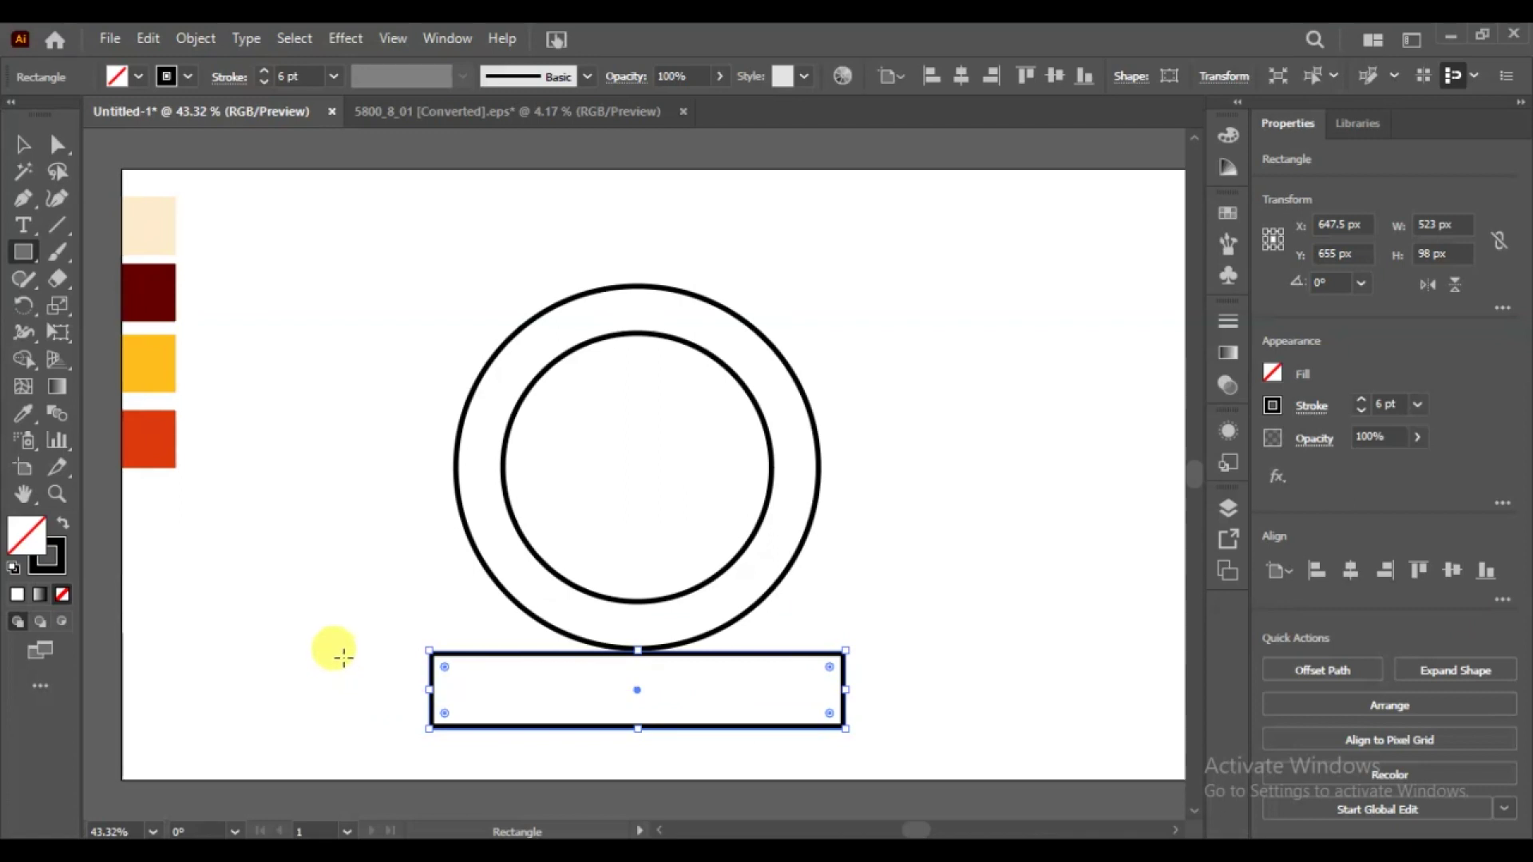
mouse_move(330, 651)
mouse_down()
mouse_move(429, 705)
mouse_move(433, 726)
mouse_up()
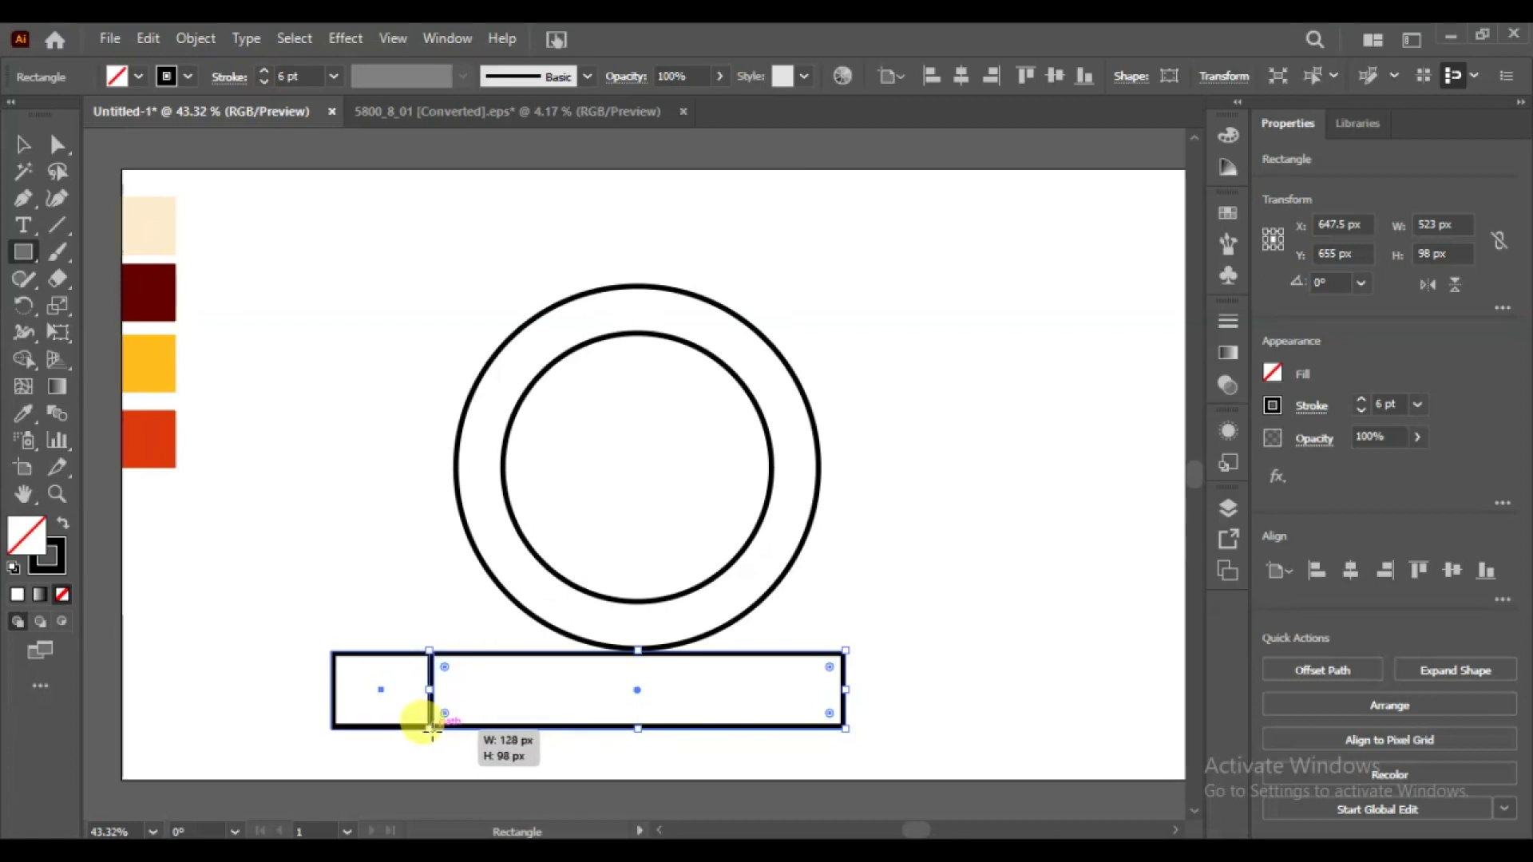
drag(432, 727, 431, 727)
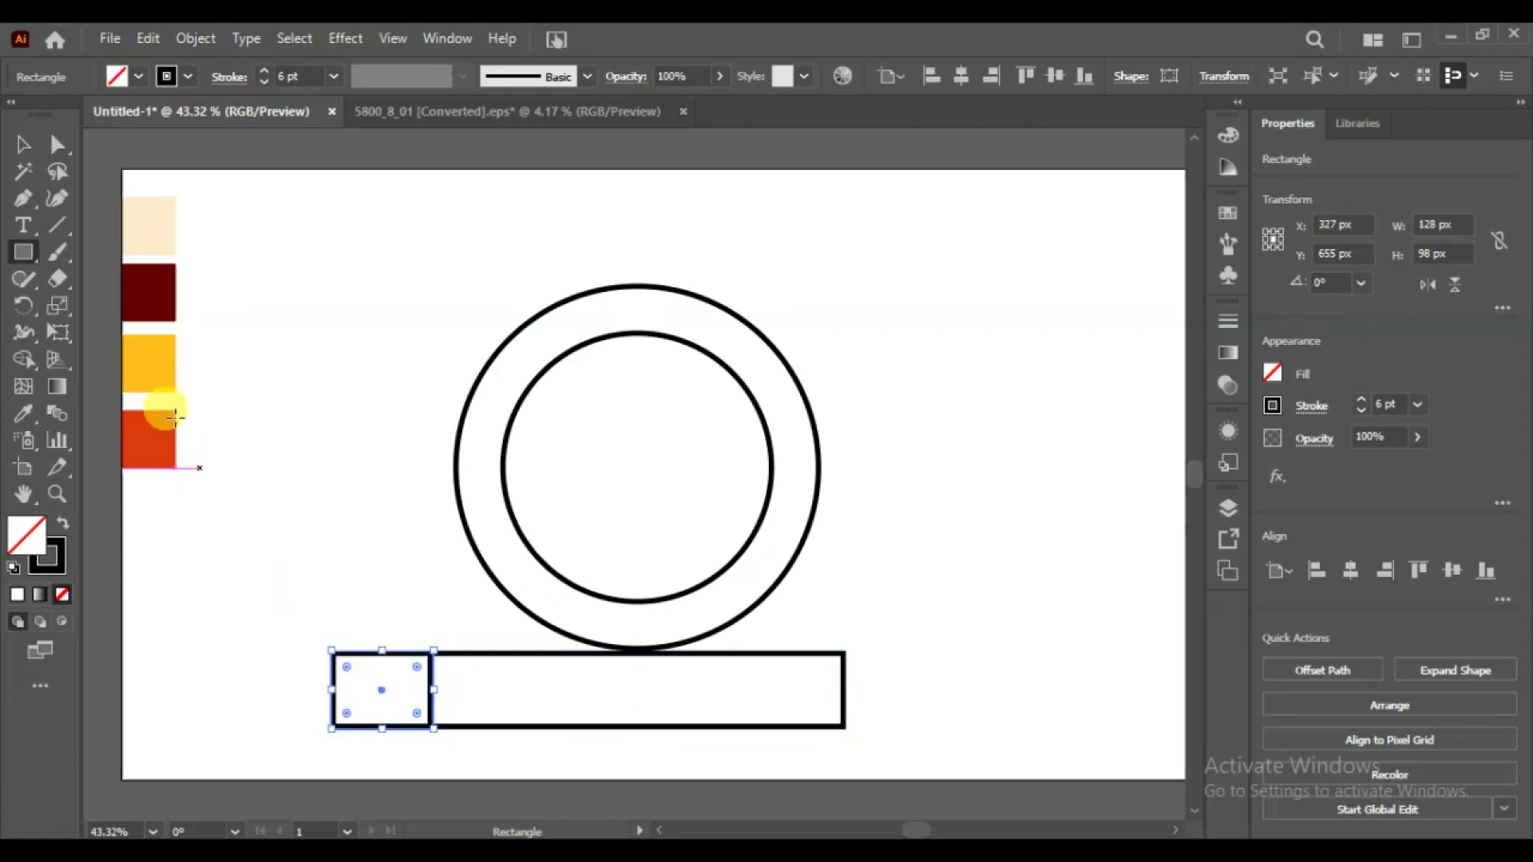
- Add a midpoint anchor on the small block's left edge and pull it 24 px inward
click(26, 202)
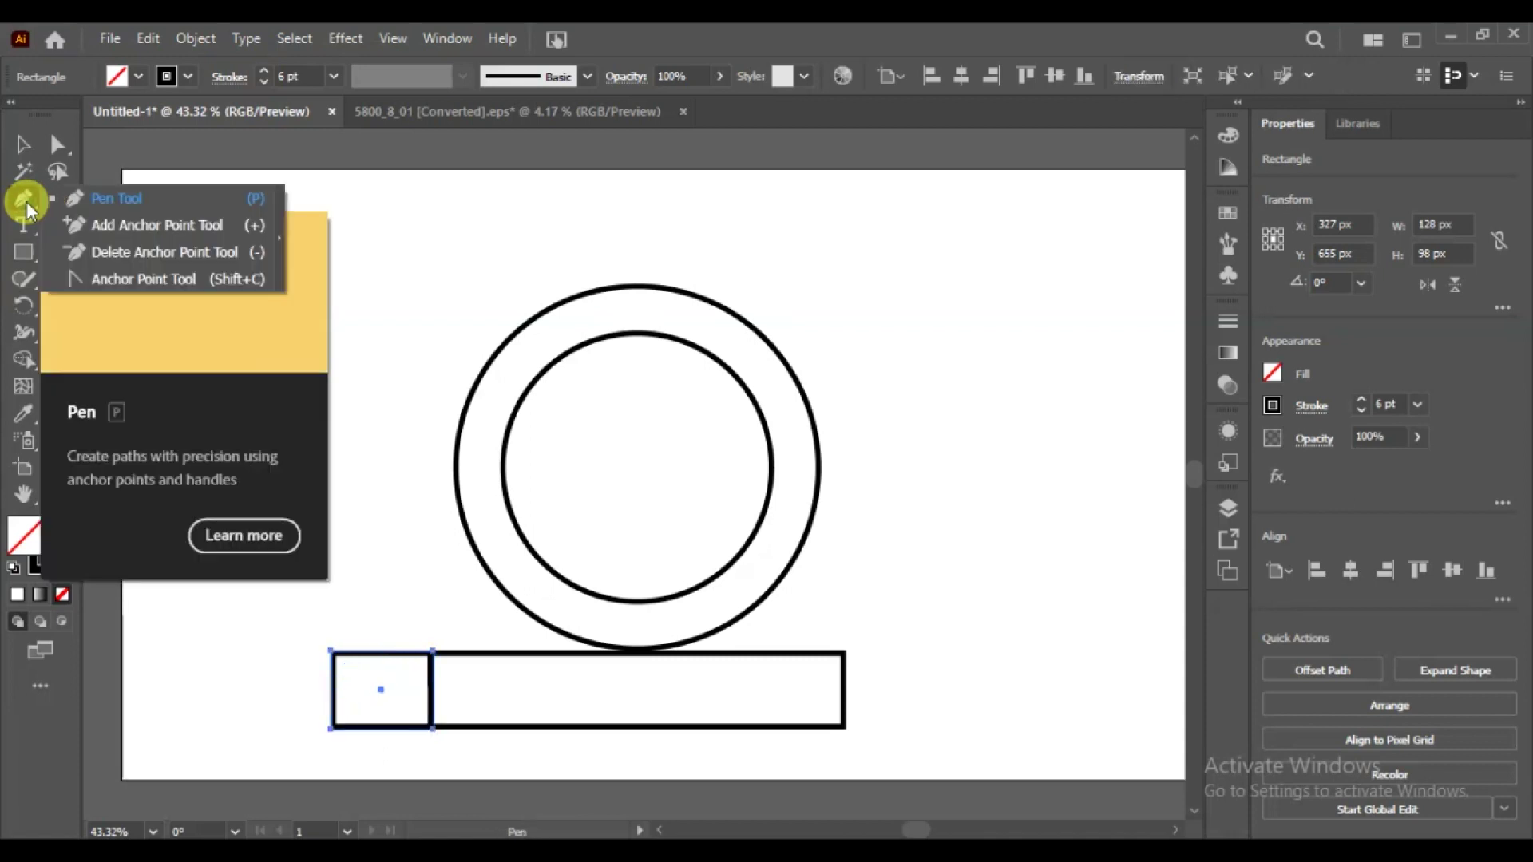
click(86, 224)
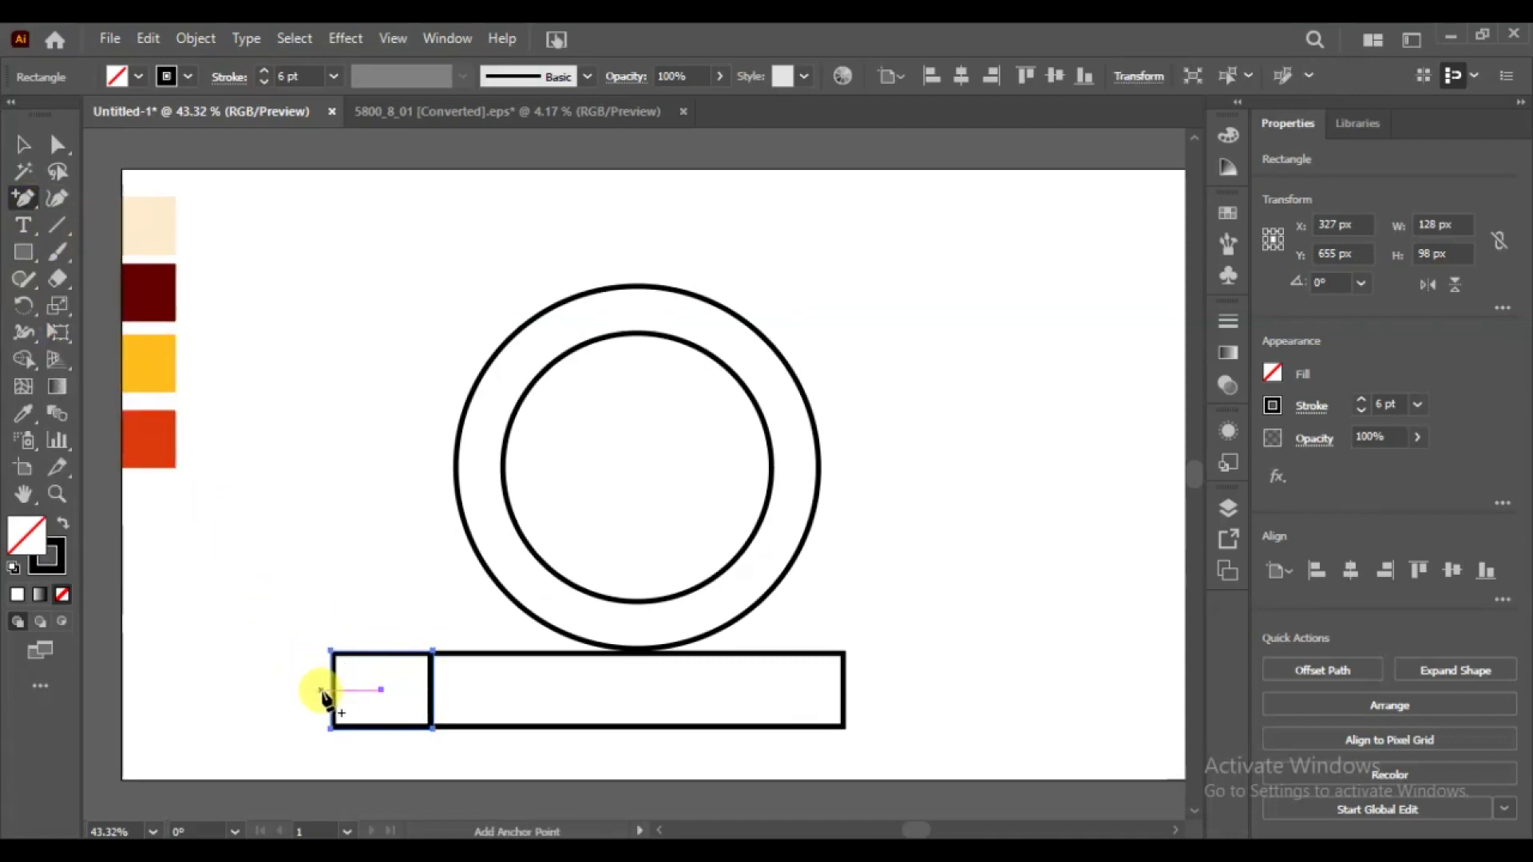
click(332, 689)
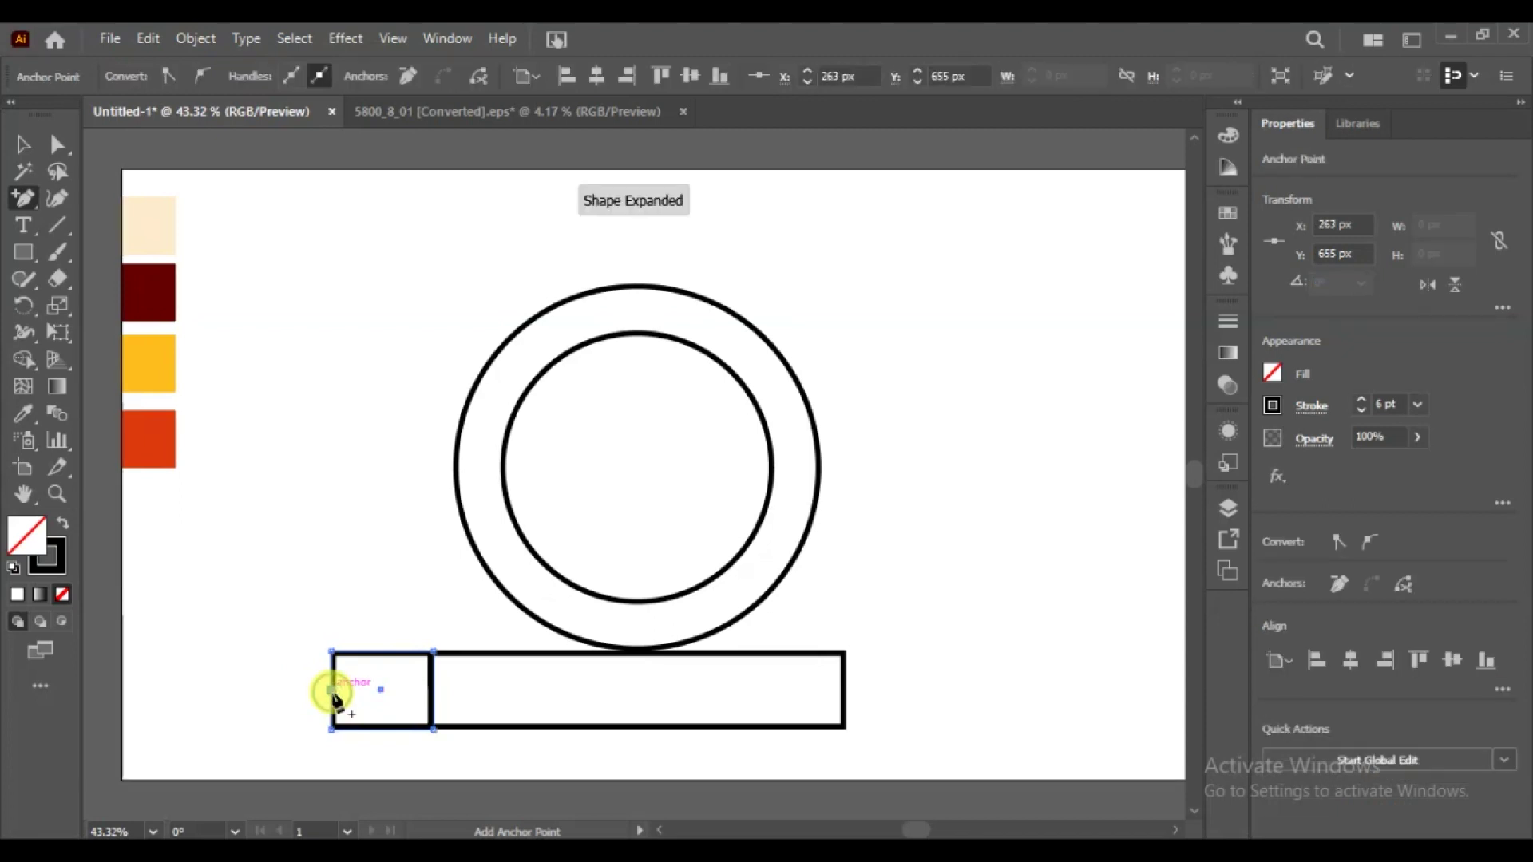
key(a)
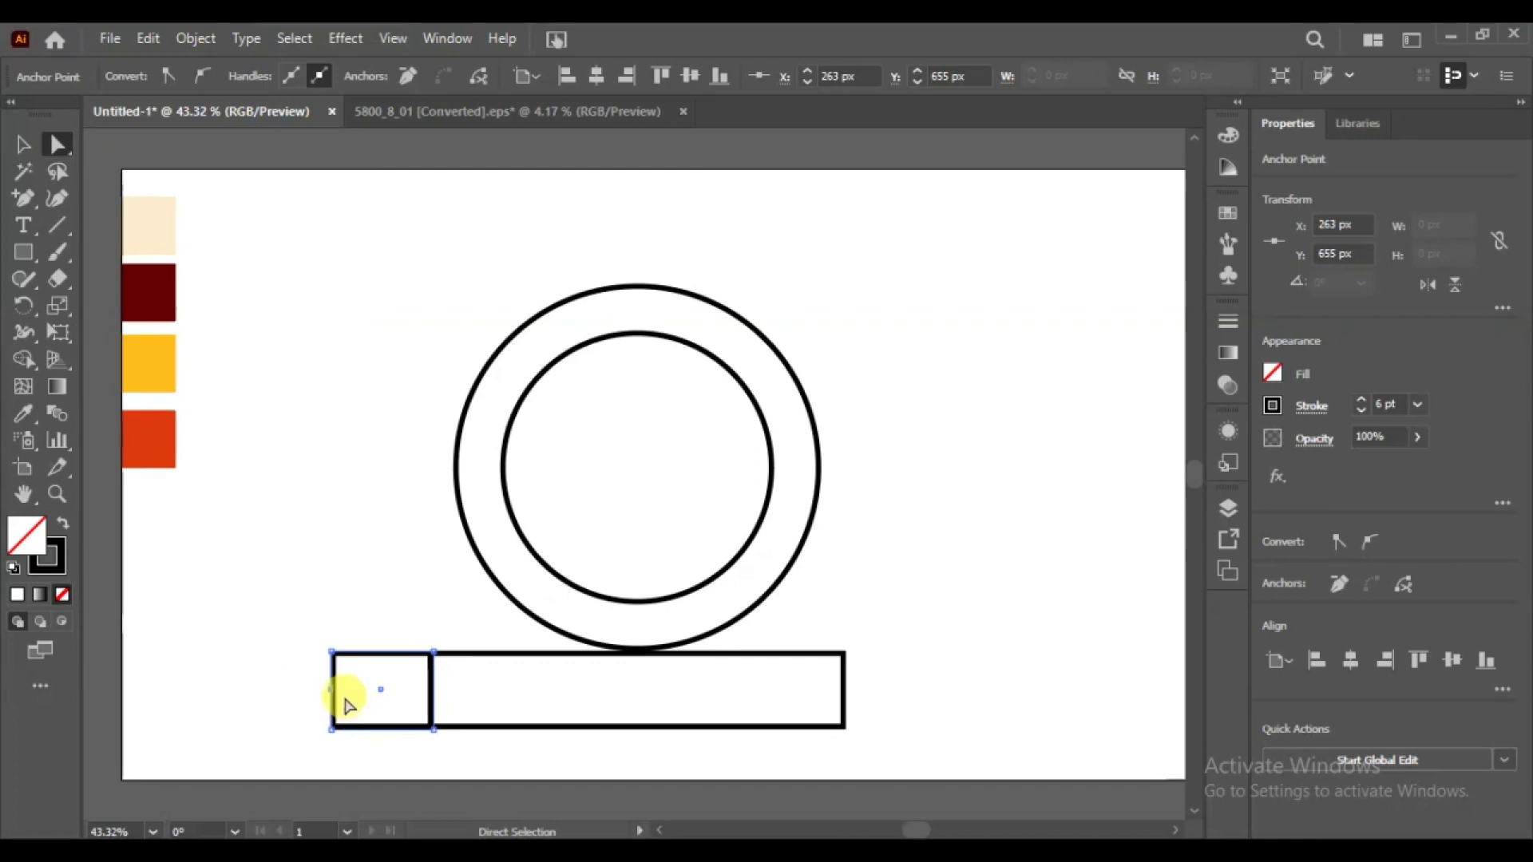
drag(332, 690, 381, 689)
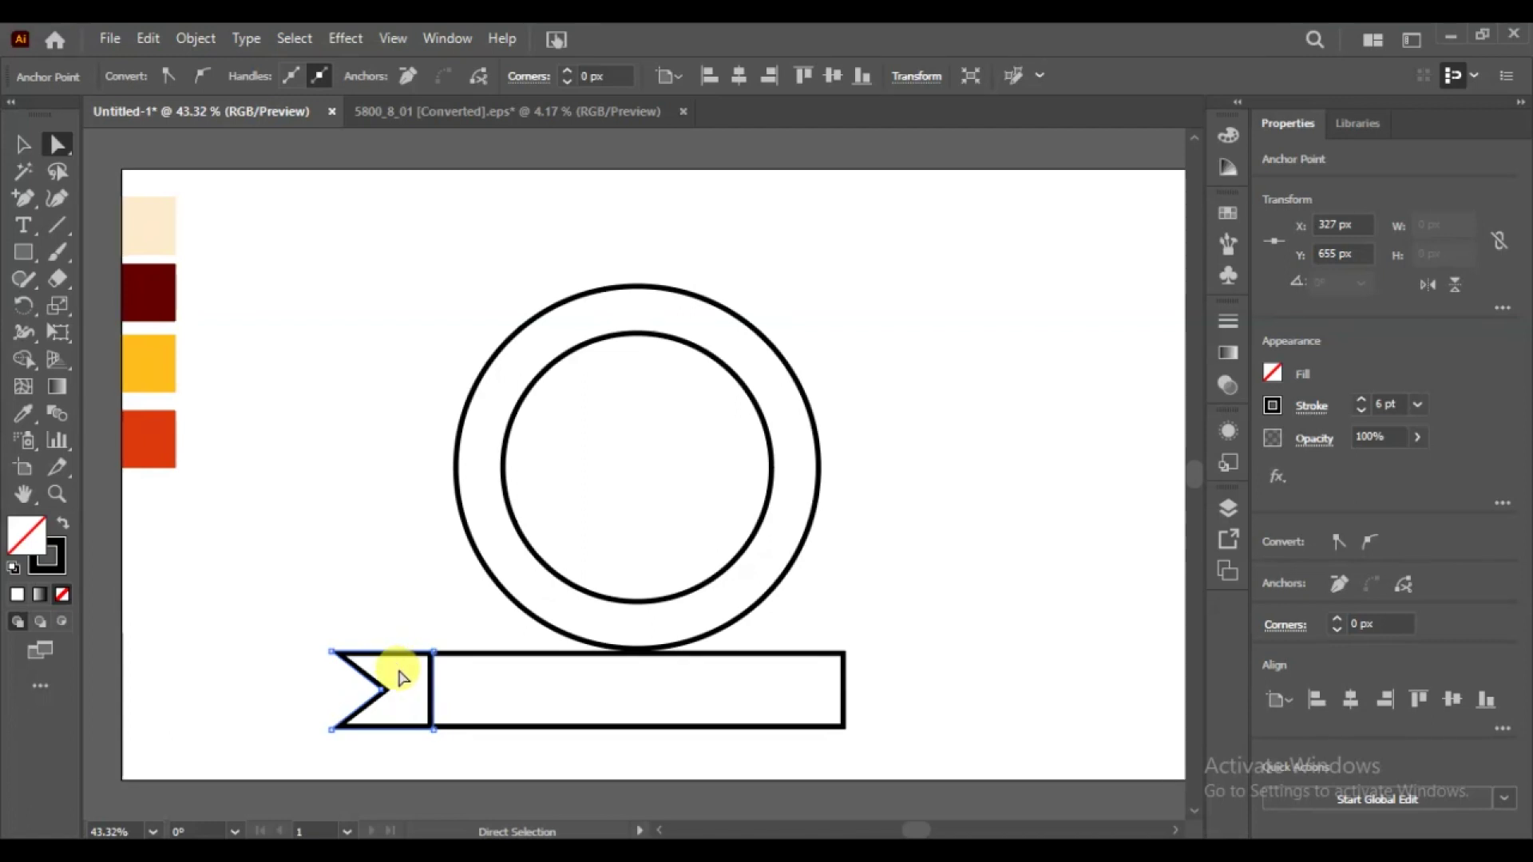
click(396, 686)
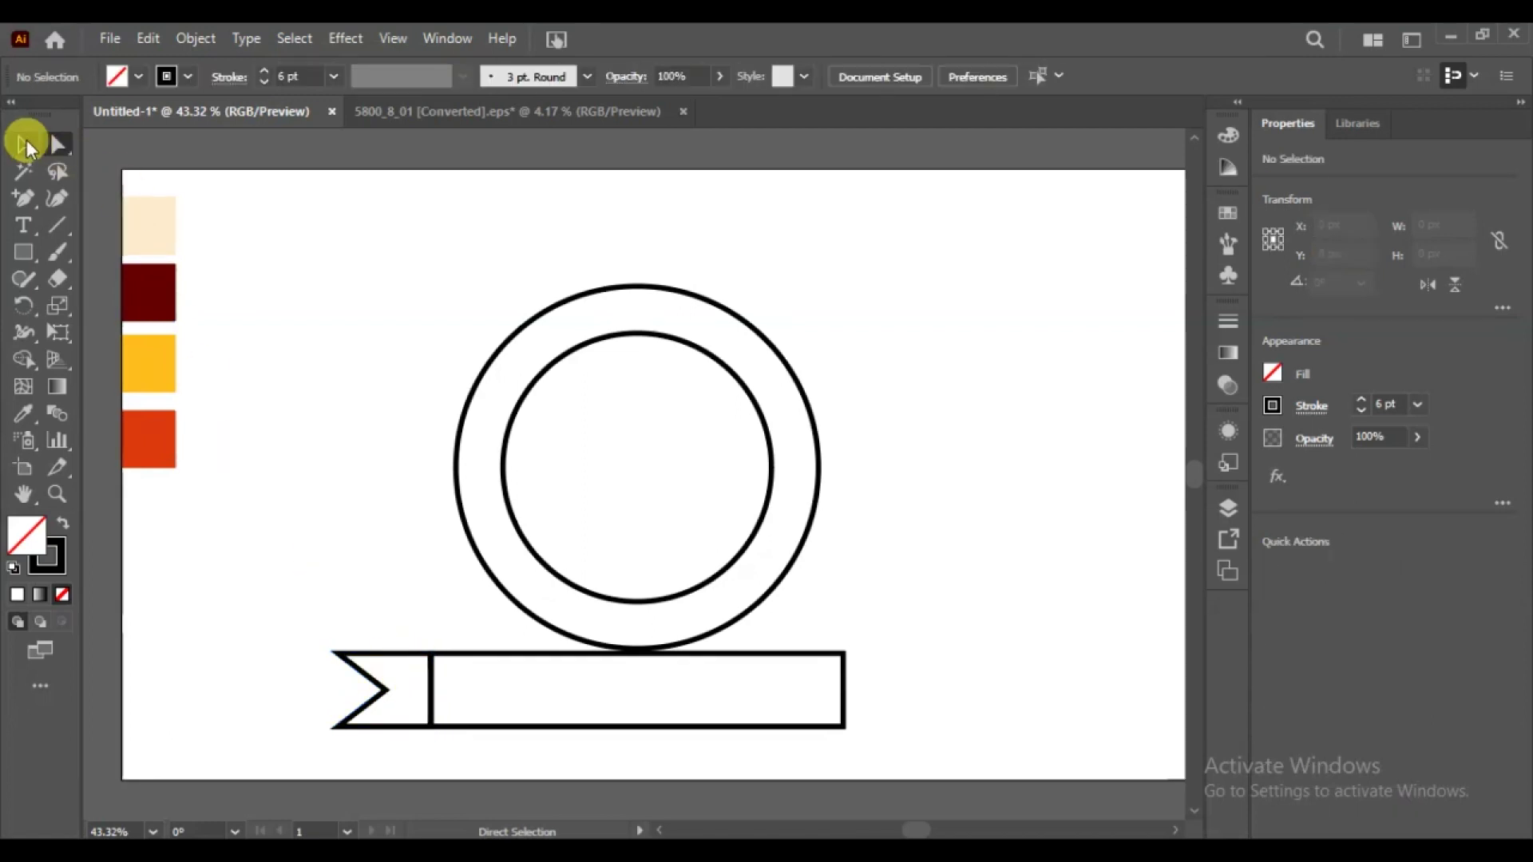
- Move the notched tail down and right, below the banner's left end
click(25, 143)
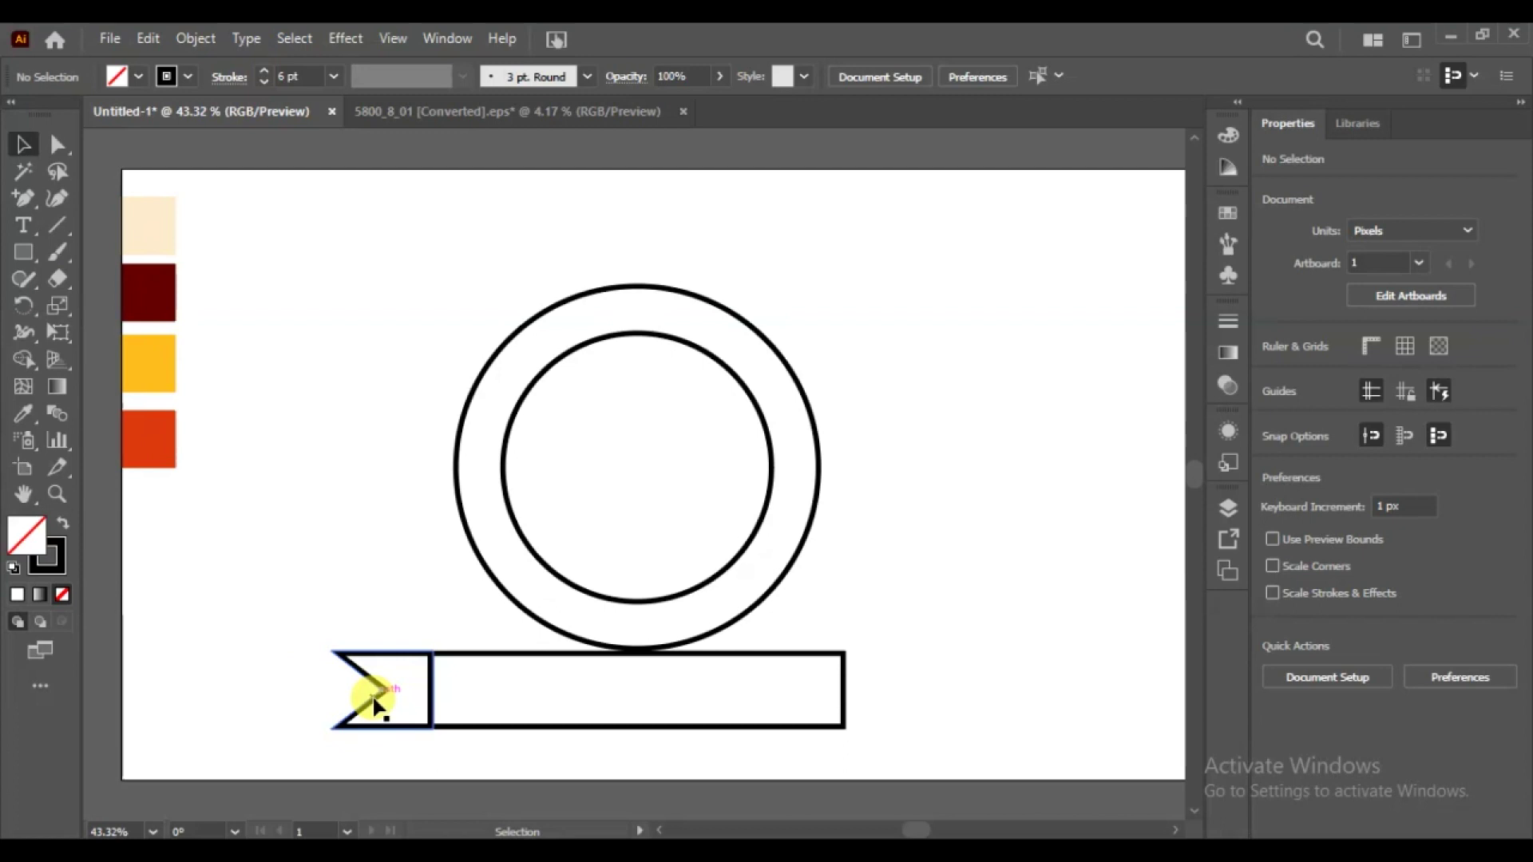
drag(374, 699, 400, 741)
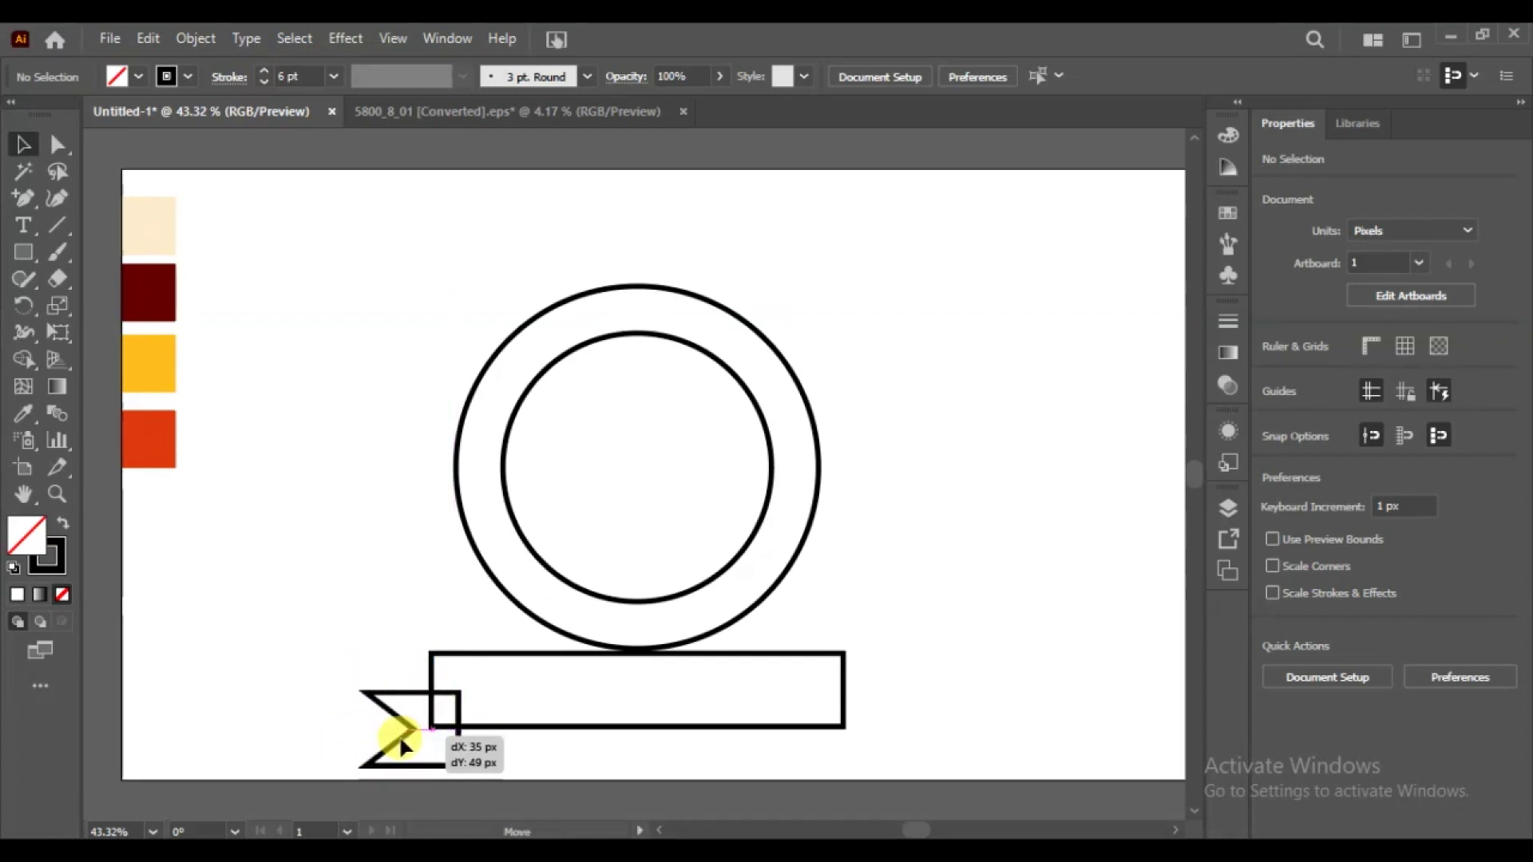
drag(401, 742, 420, 746)
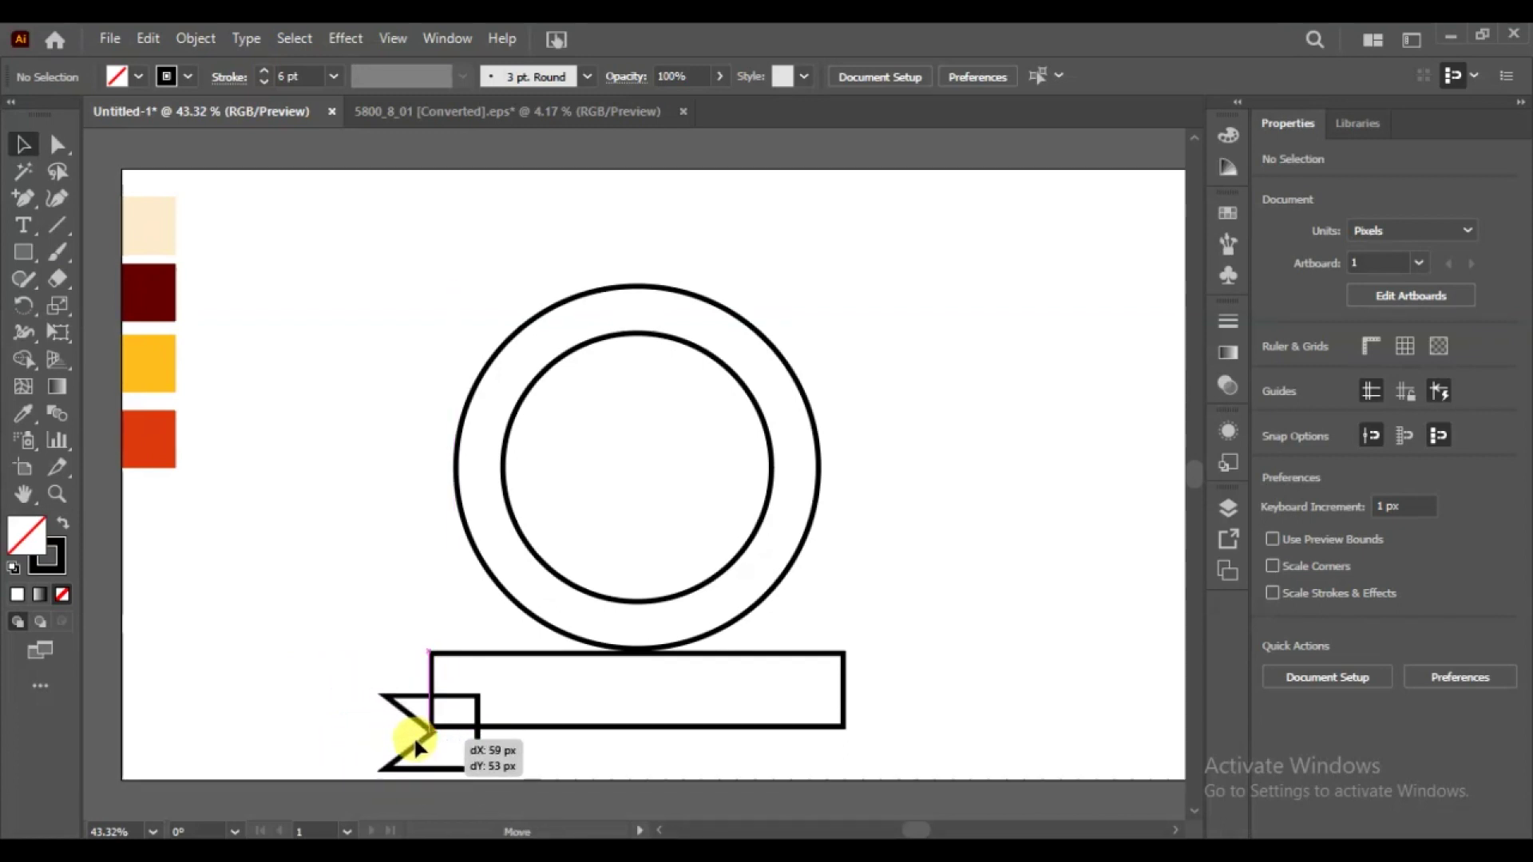
- Draw a closed fold triangle between tail and banner with the Pen, then select it
click(23, 198)
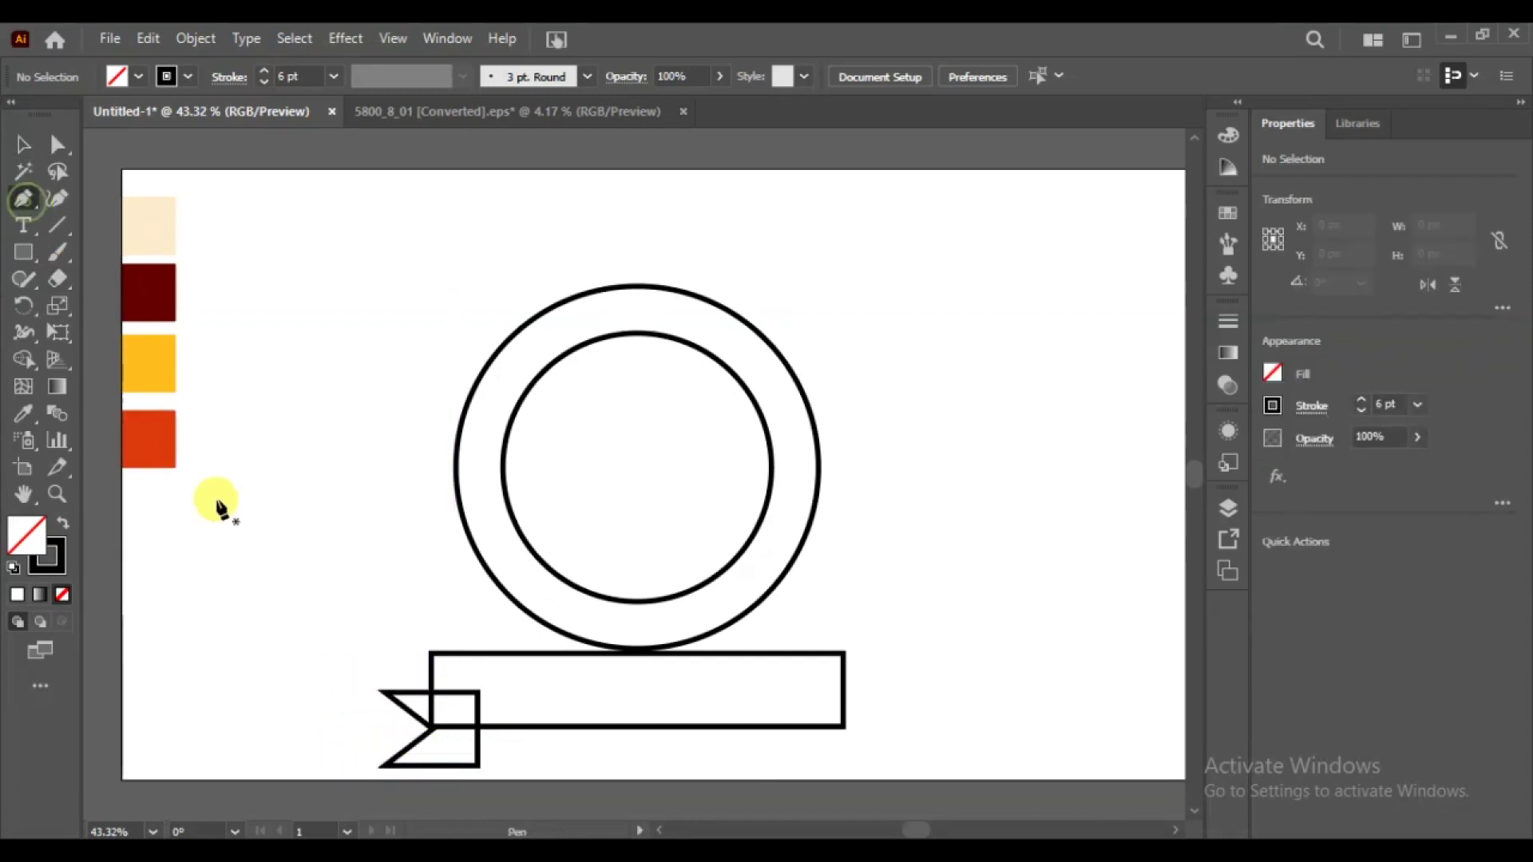
click(429, 730)
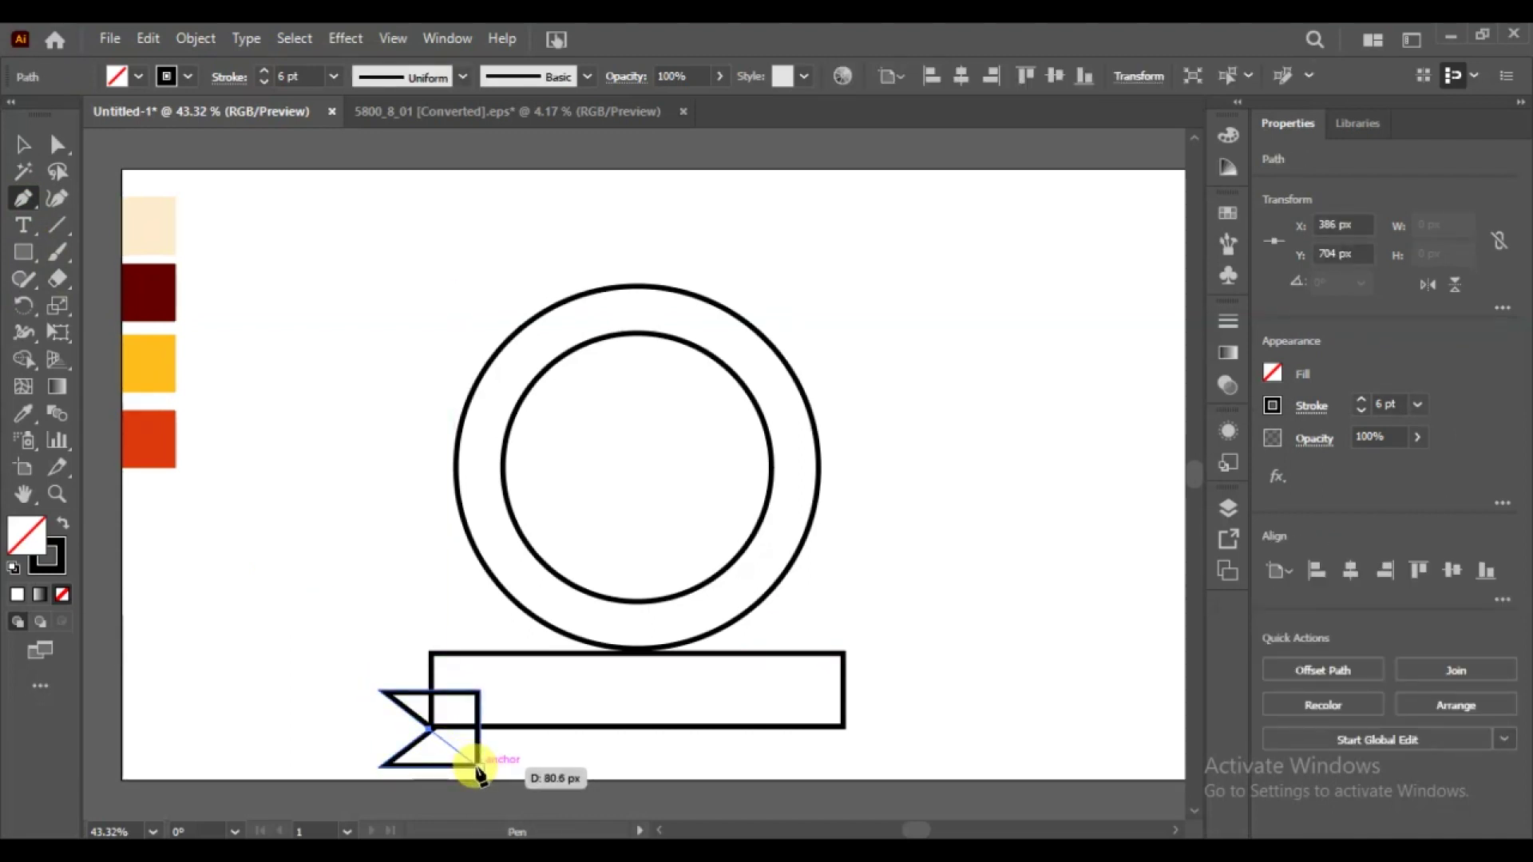
click(479, 769)
click(479, 730)
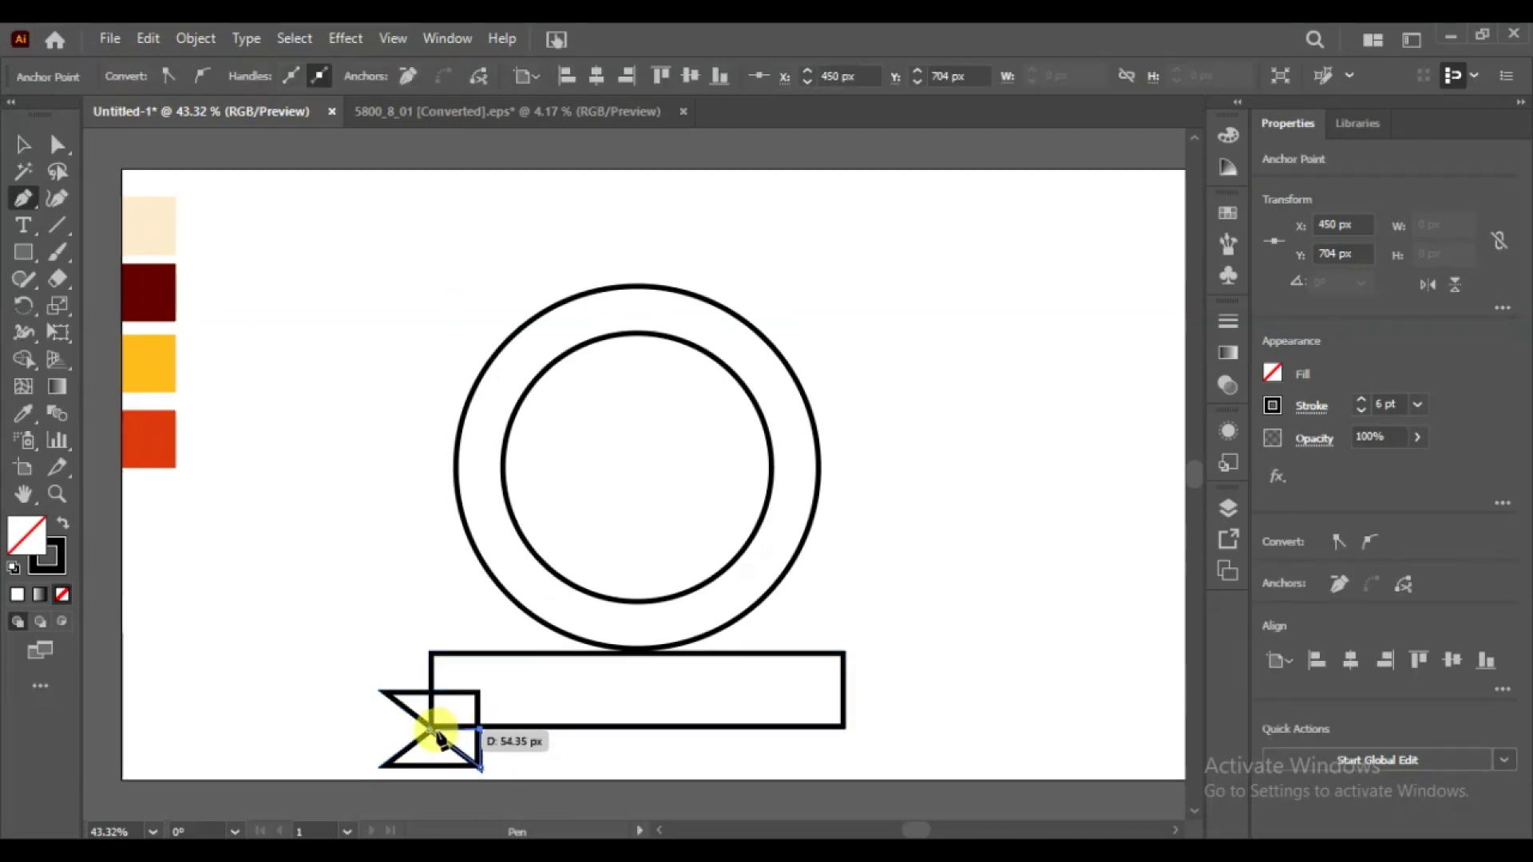
click(429, 729)
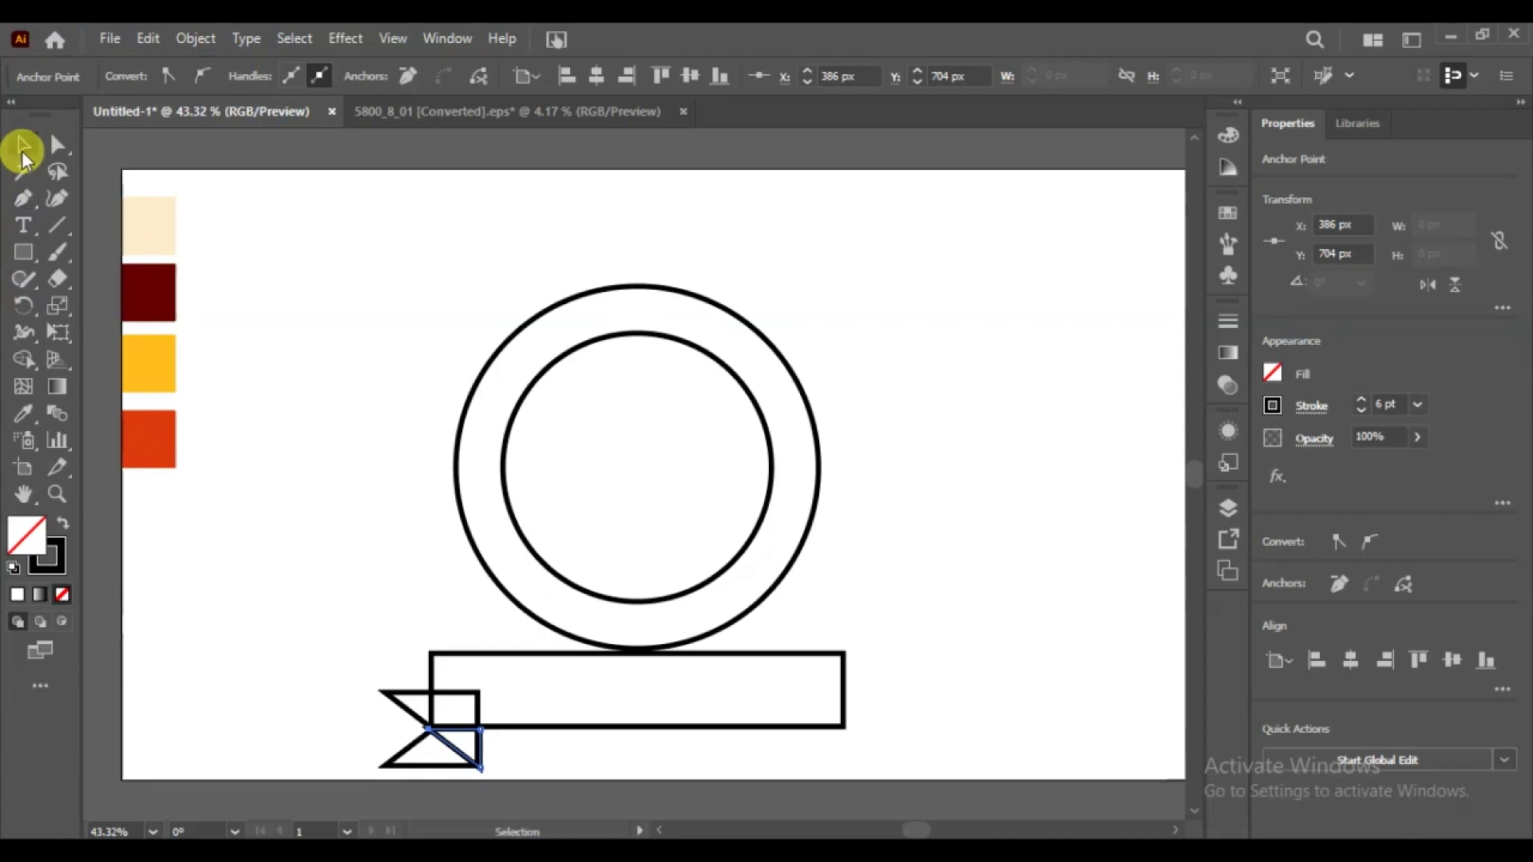
click(22, 151)
click(318, 620)
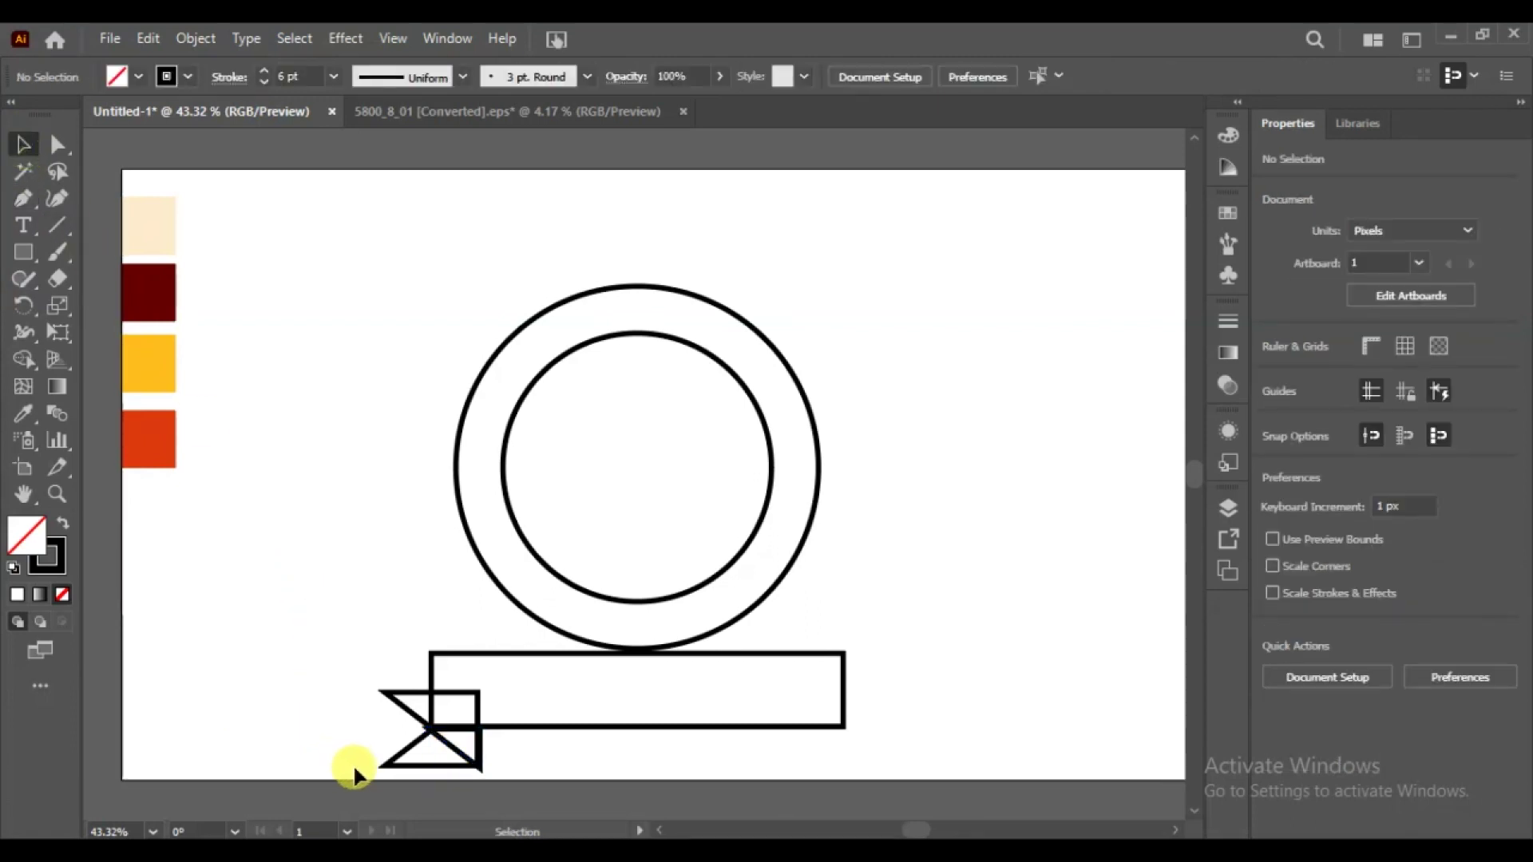
click(461, 754)
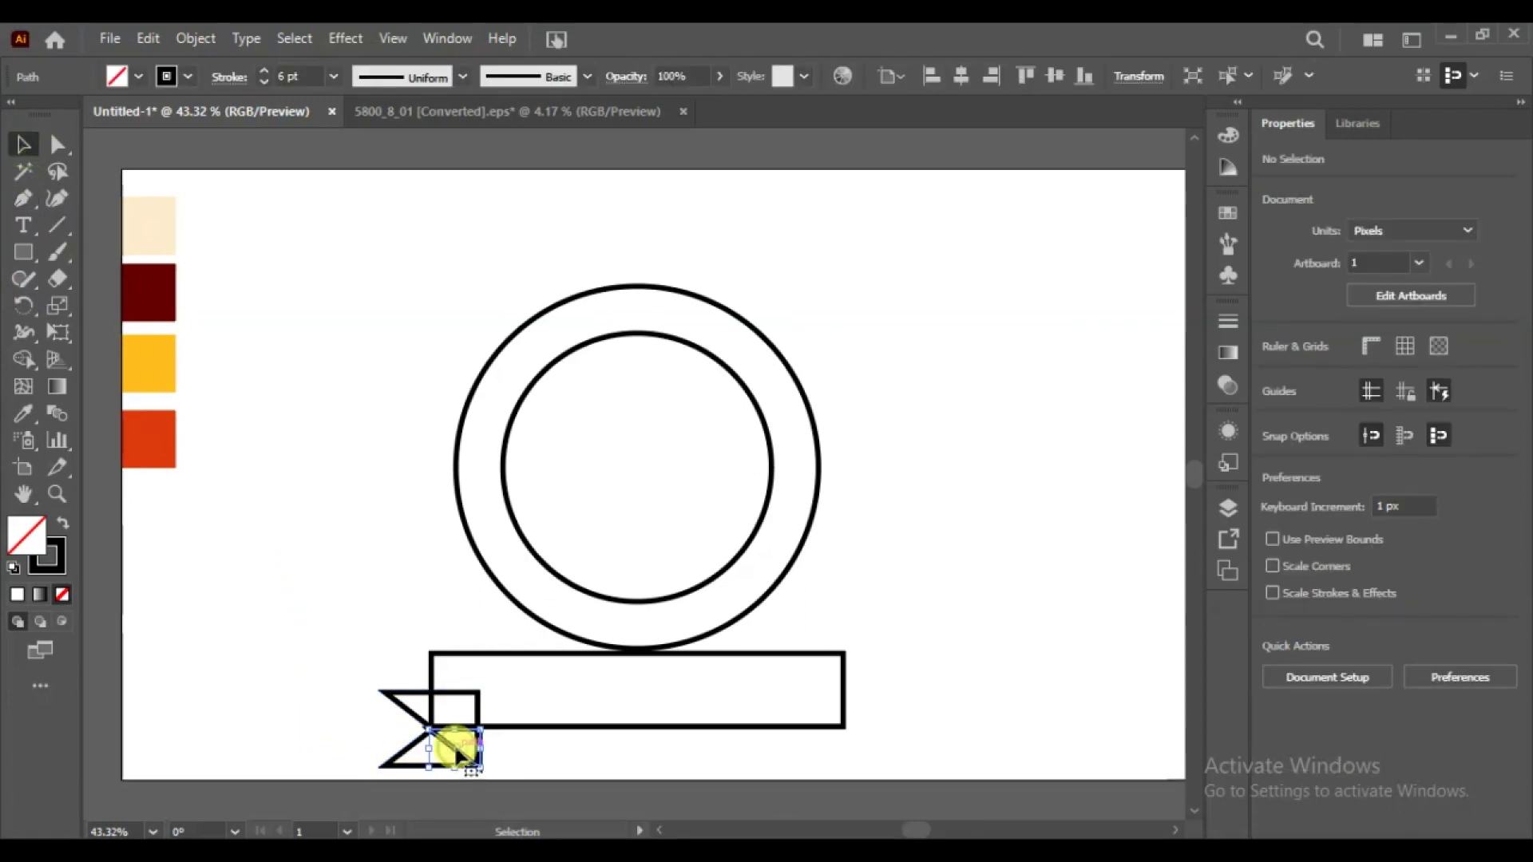
- Make the fold triangle solid black, then colour the banner rectangle and notched tail maroon
click(63, 525)
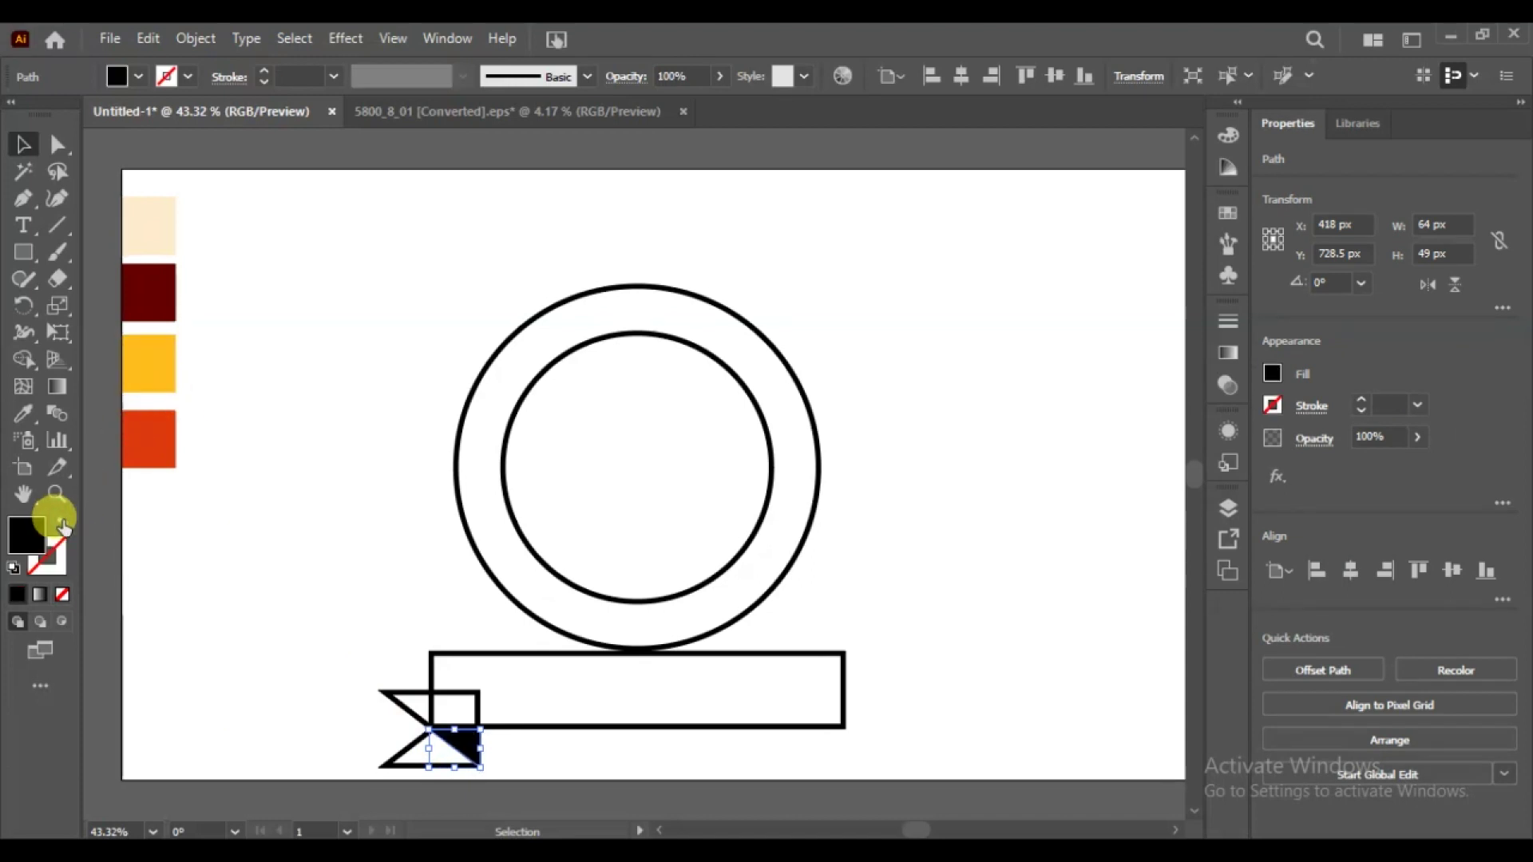
click(431, 675)
key(i)
click(146, 289)
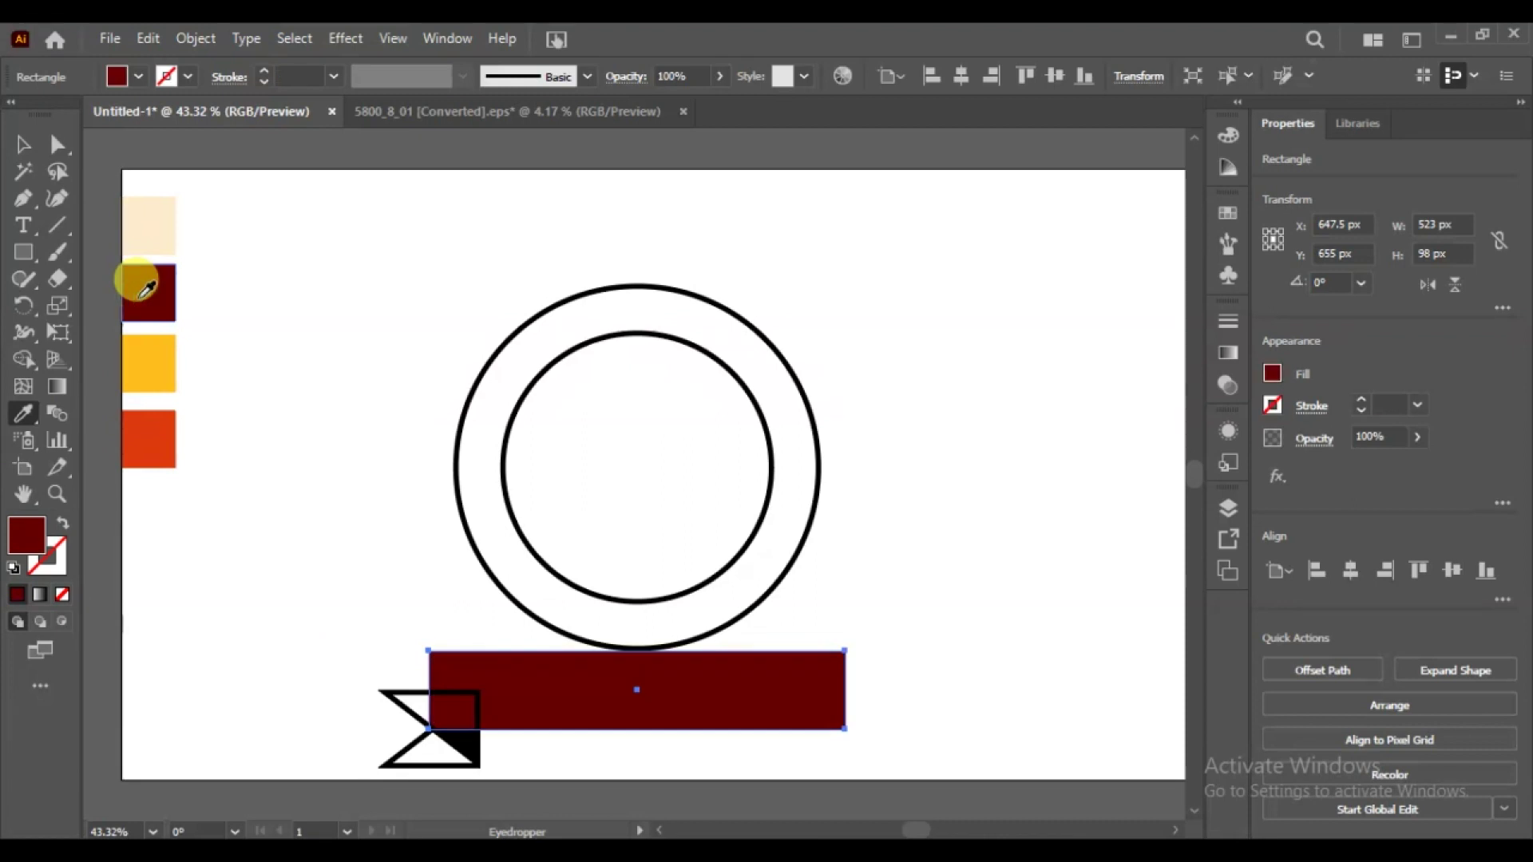
click(24, 147)
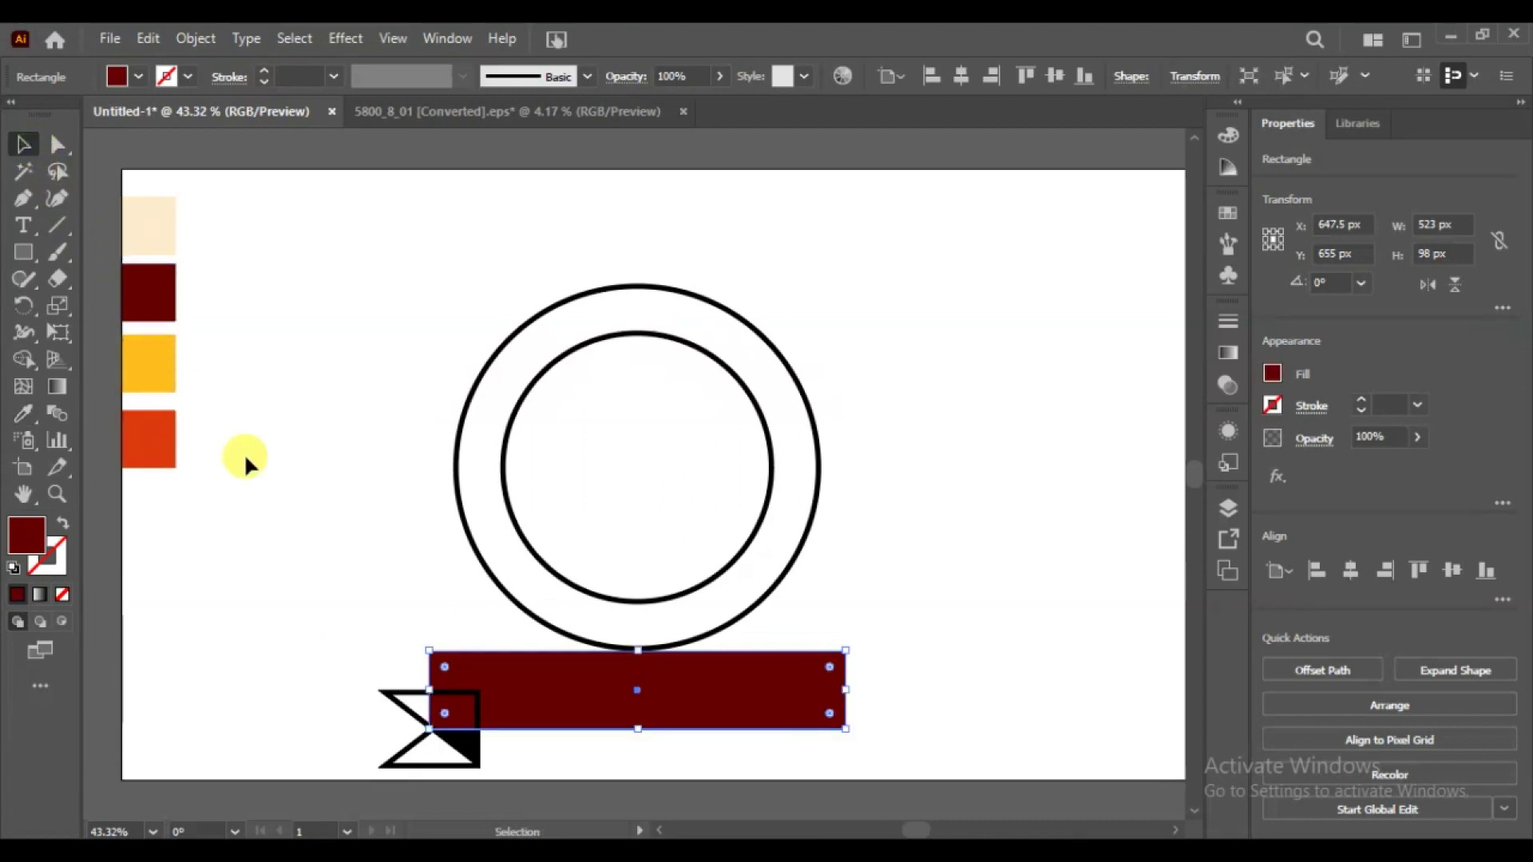
click(269, 458)
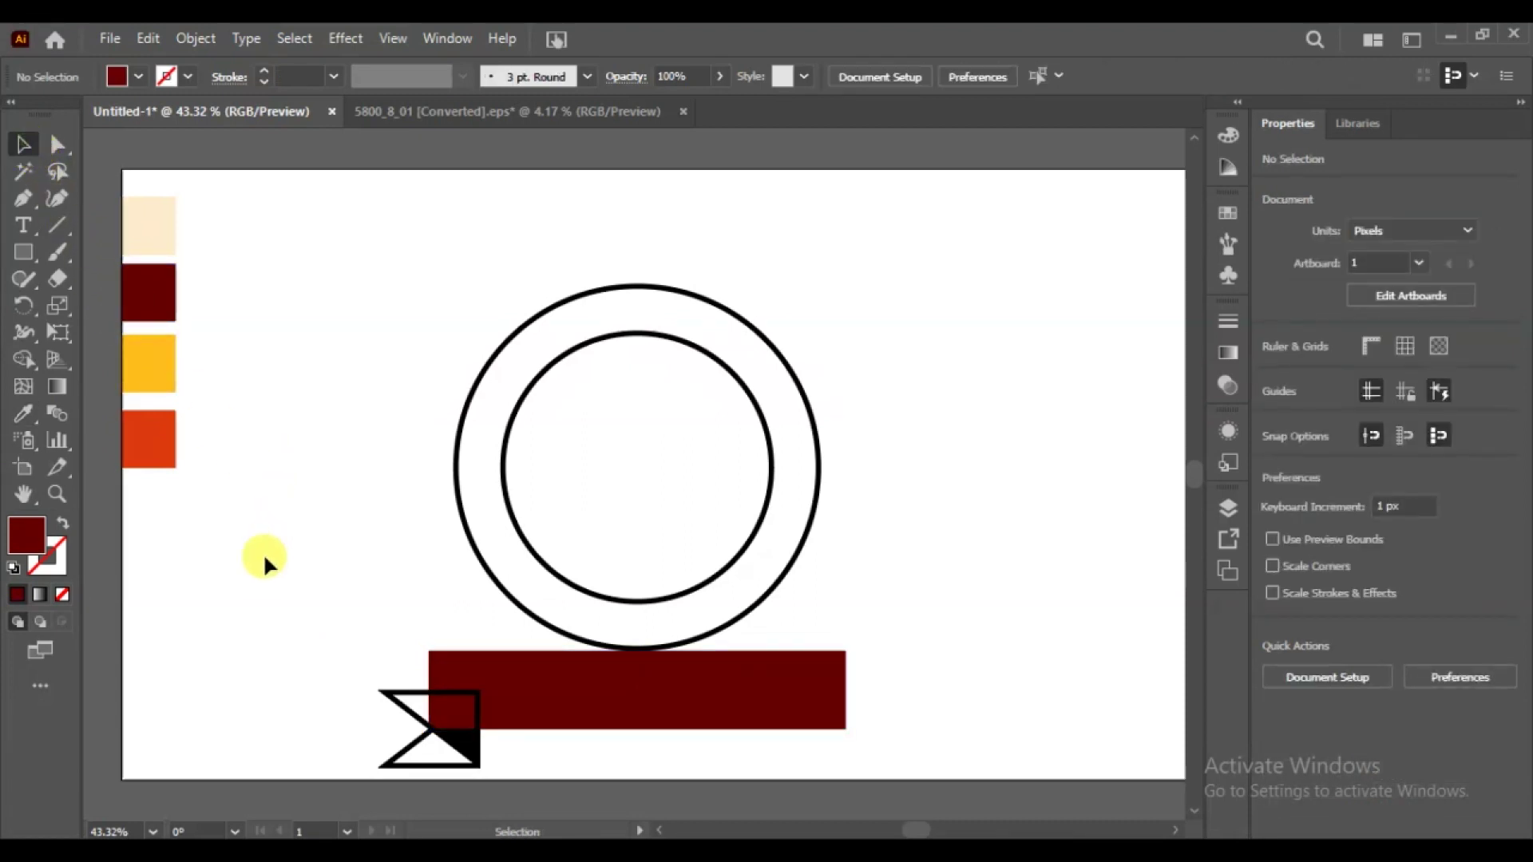
click(393, 701)
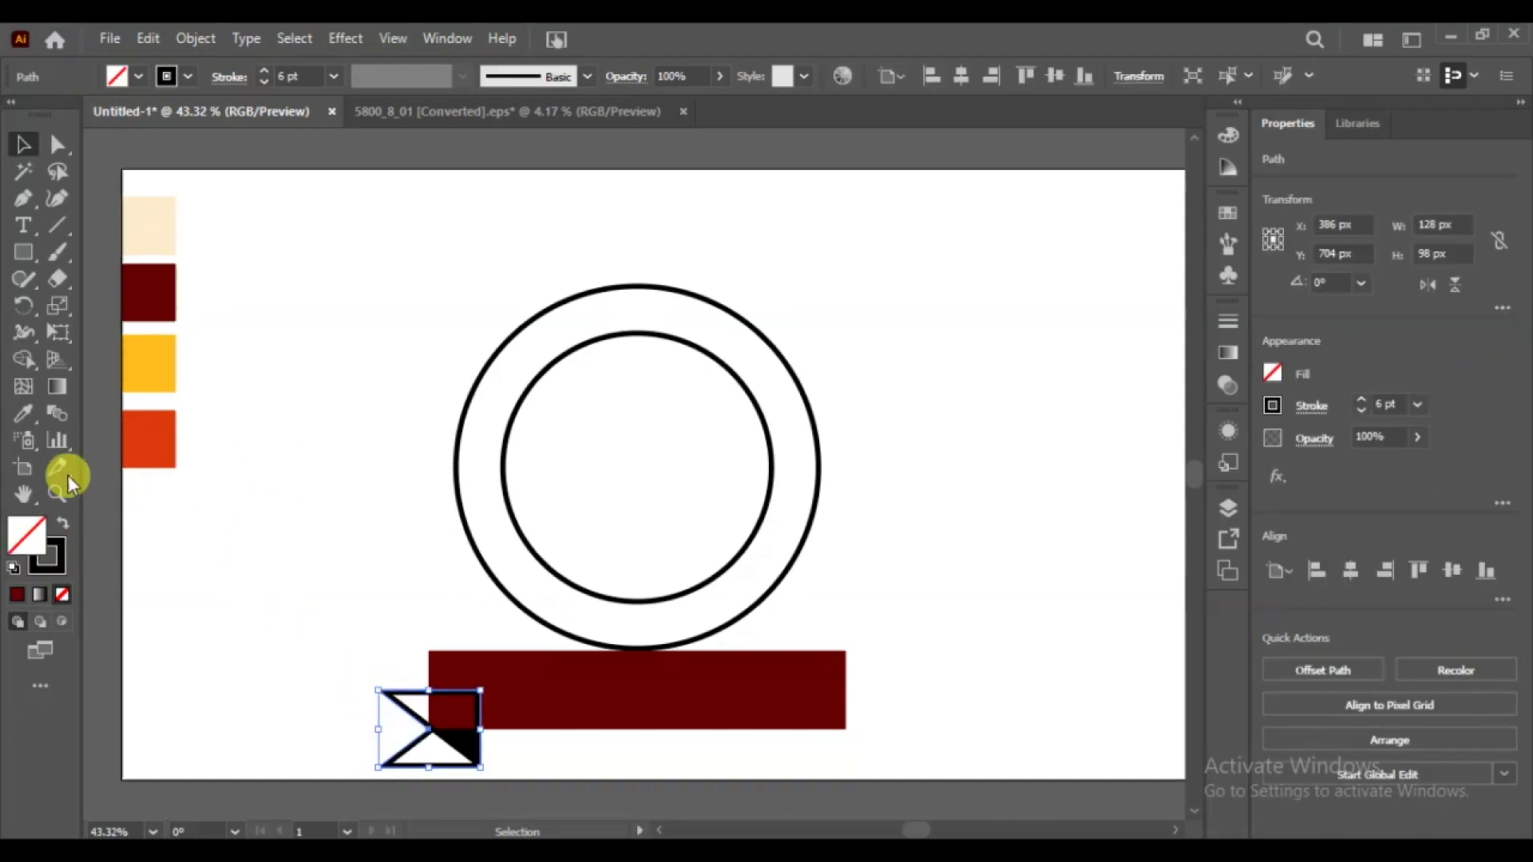
click(142, 288)
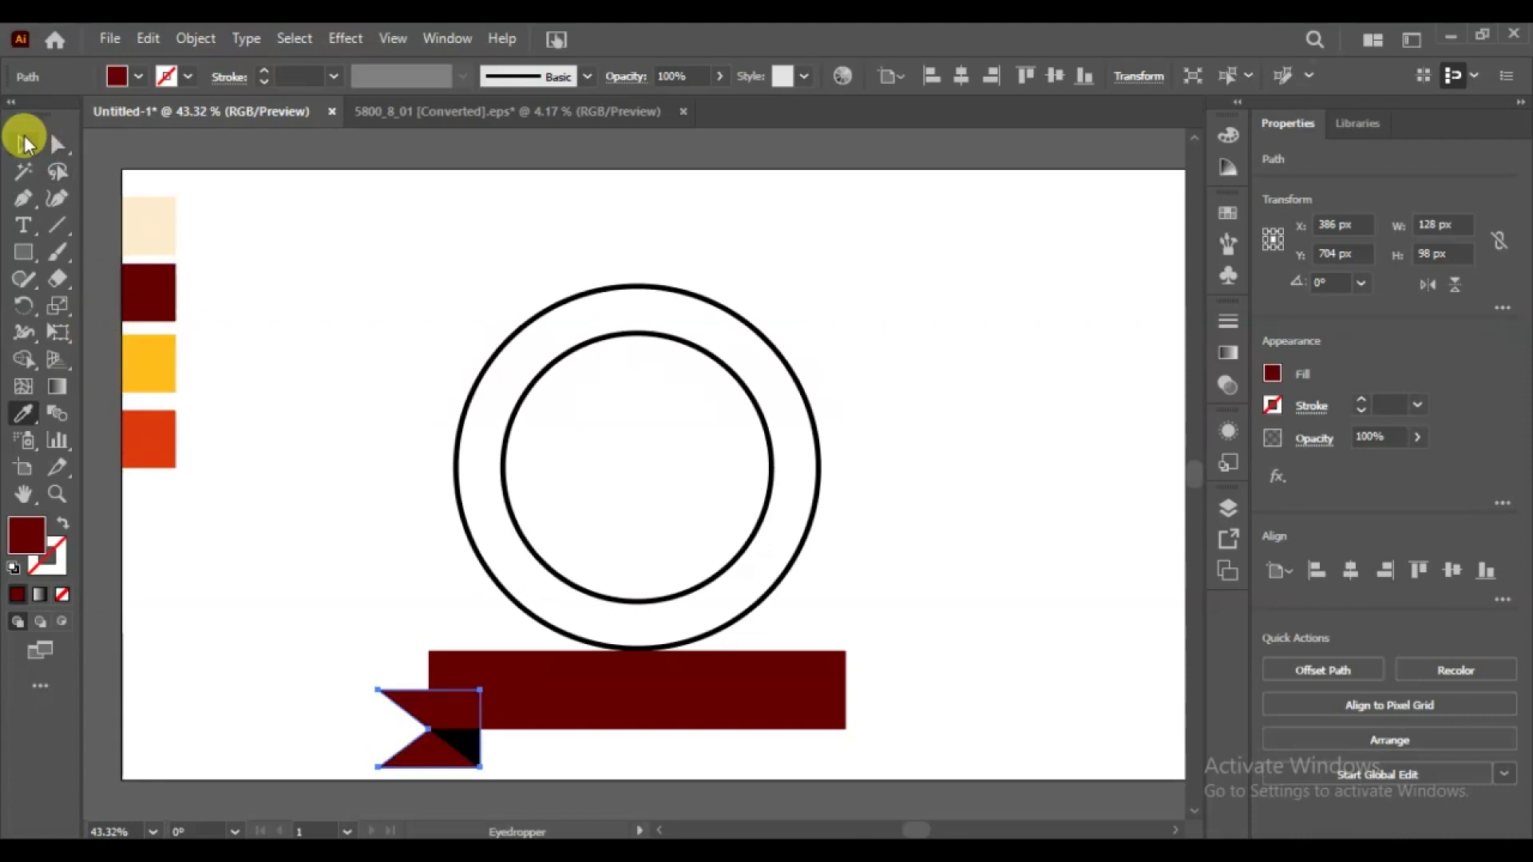
click(21, 146)
click(265, 611)
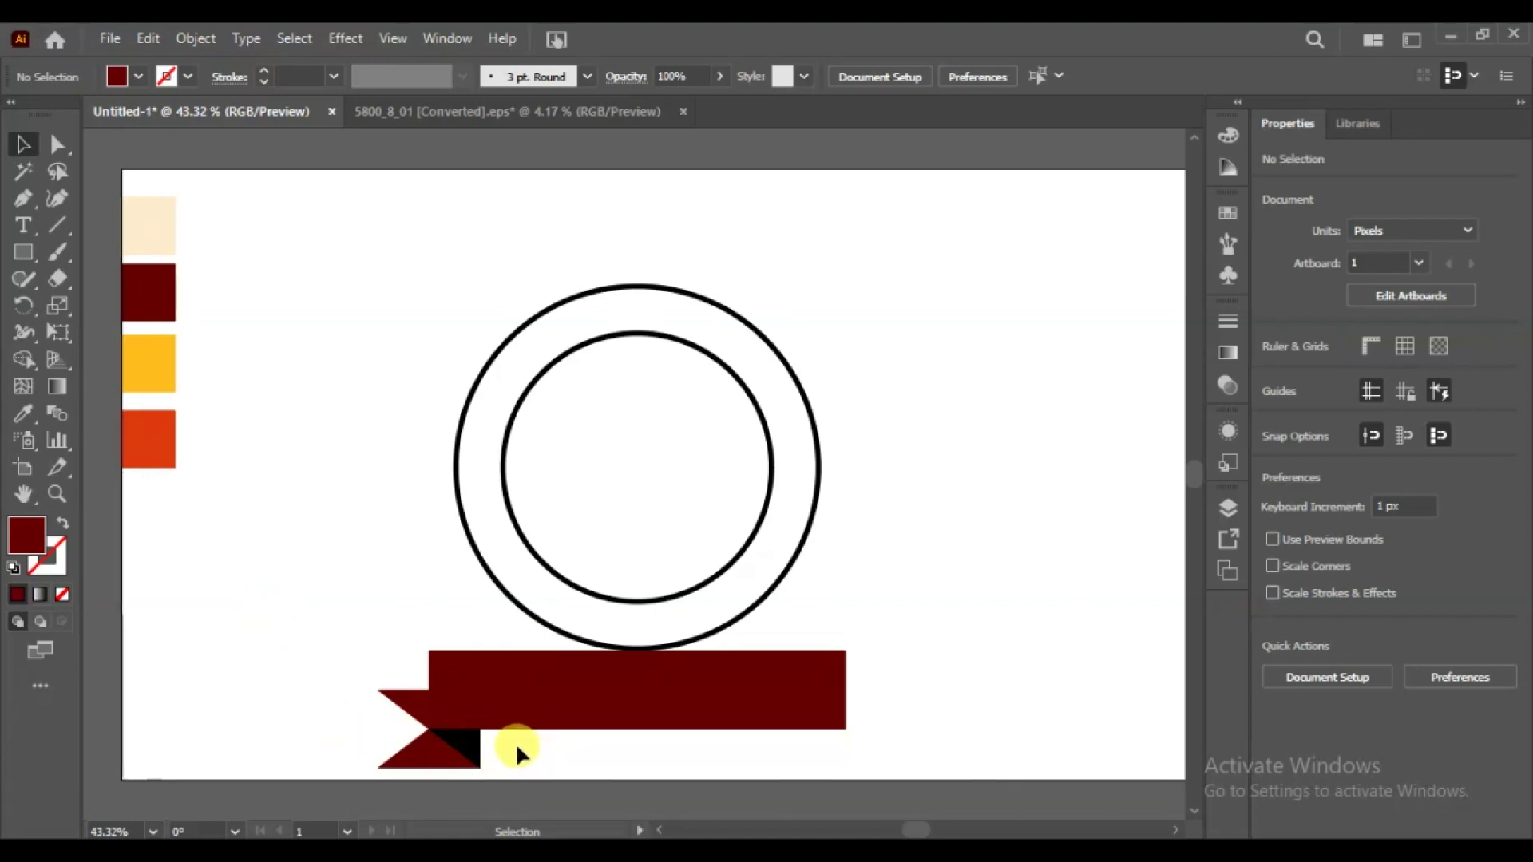
- Fill the small fold triangle with the orange swatch colour
click(472, 748)
click(24, 415)
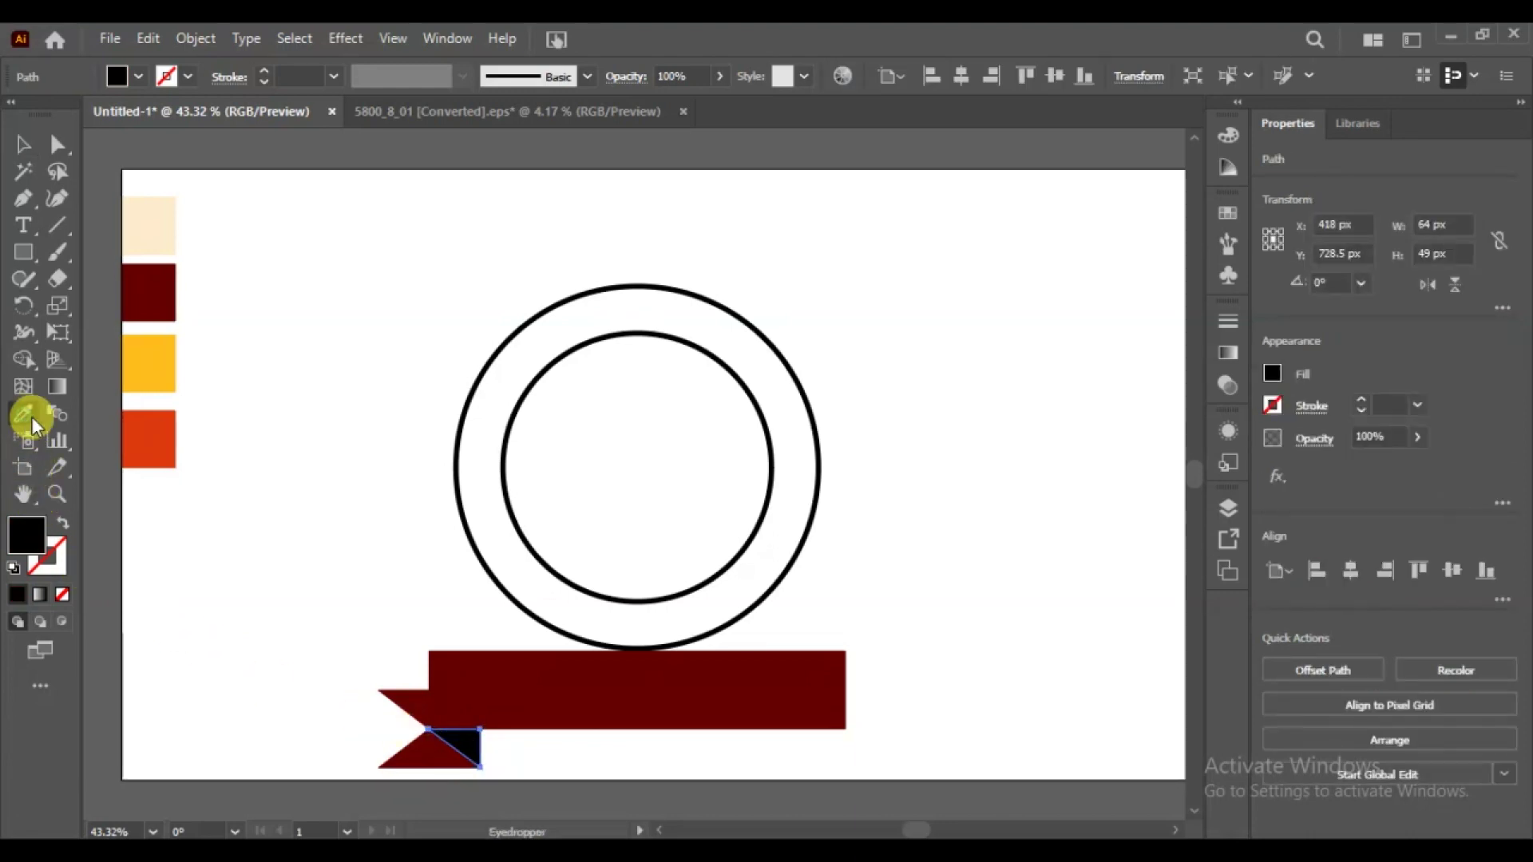
click(120, 433)
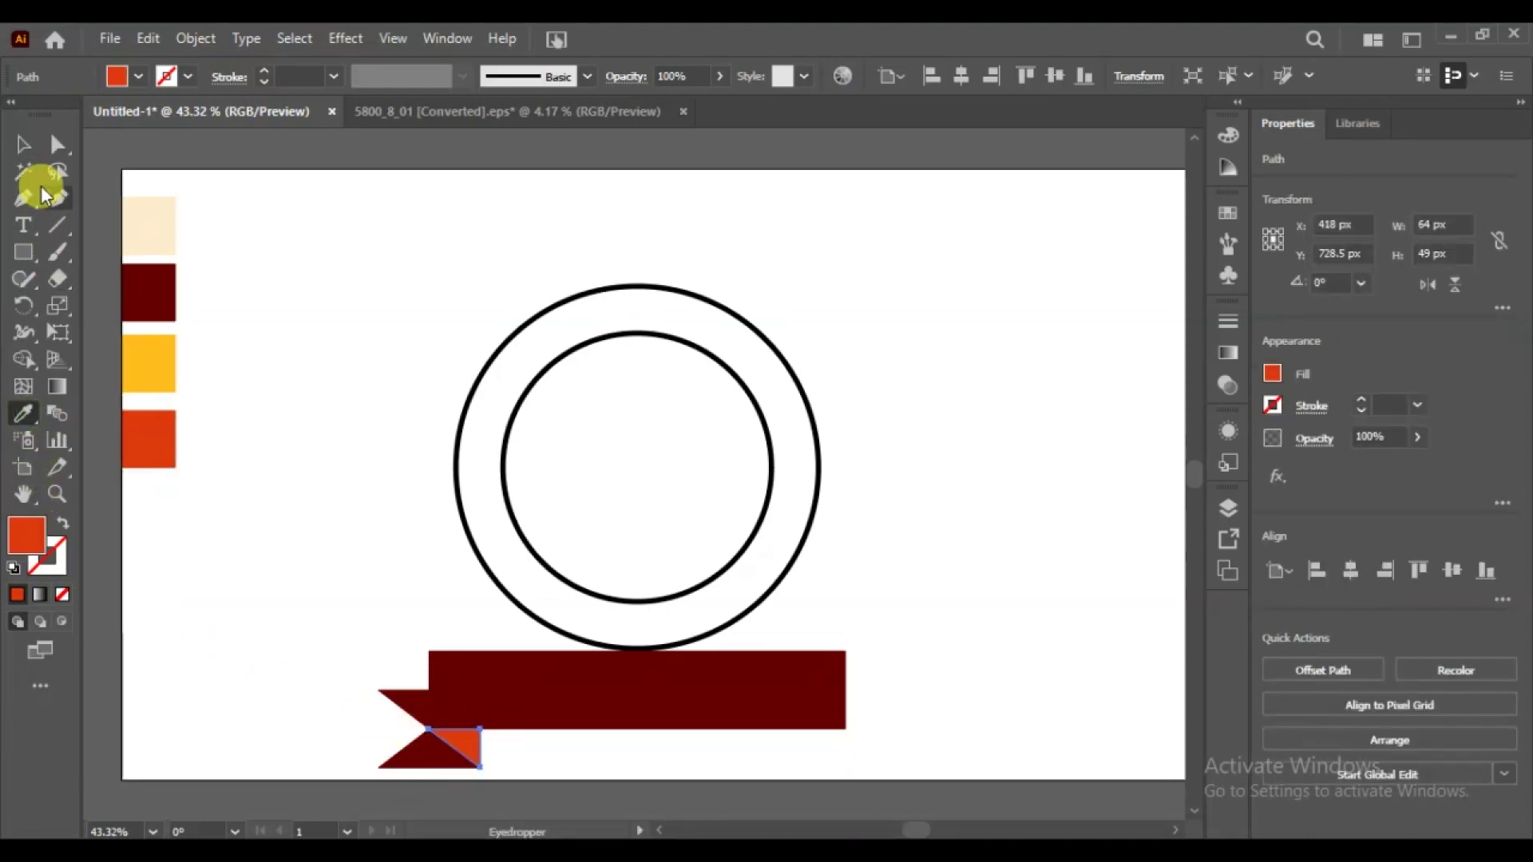
click(24, 145)
click(324, 601)
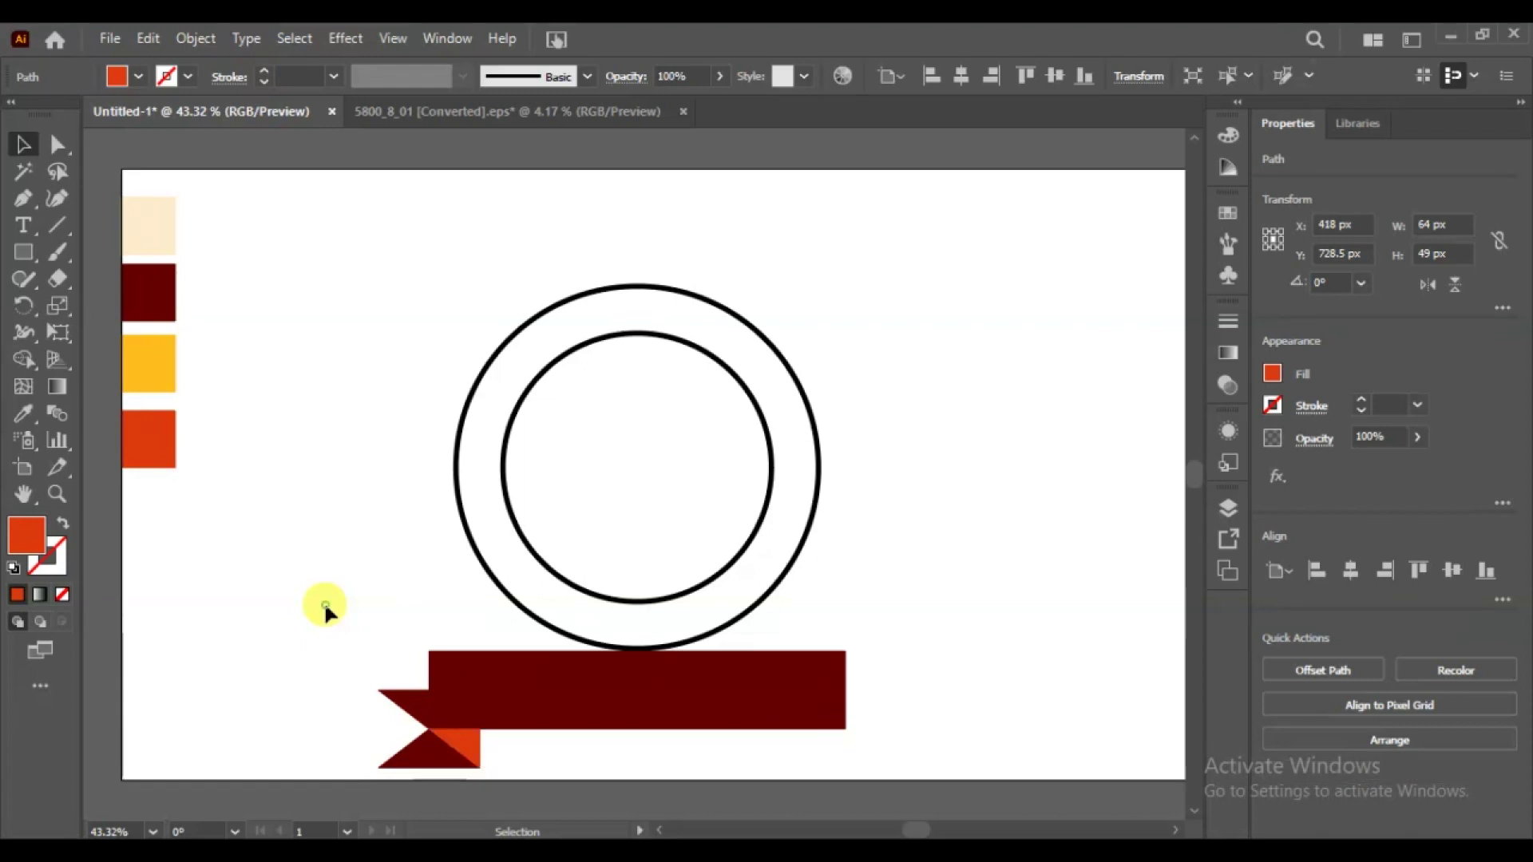
- Show the rulers with Ctrl+R and drag out a vertical guide
click(468, 768)
key(ctrl+r)
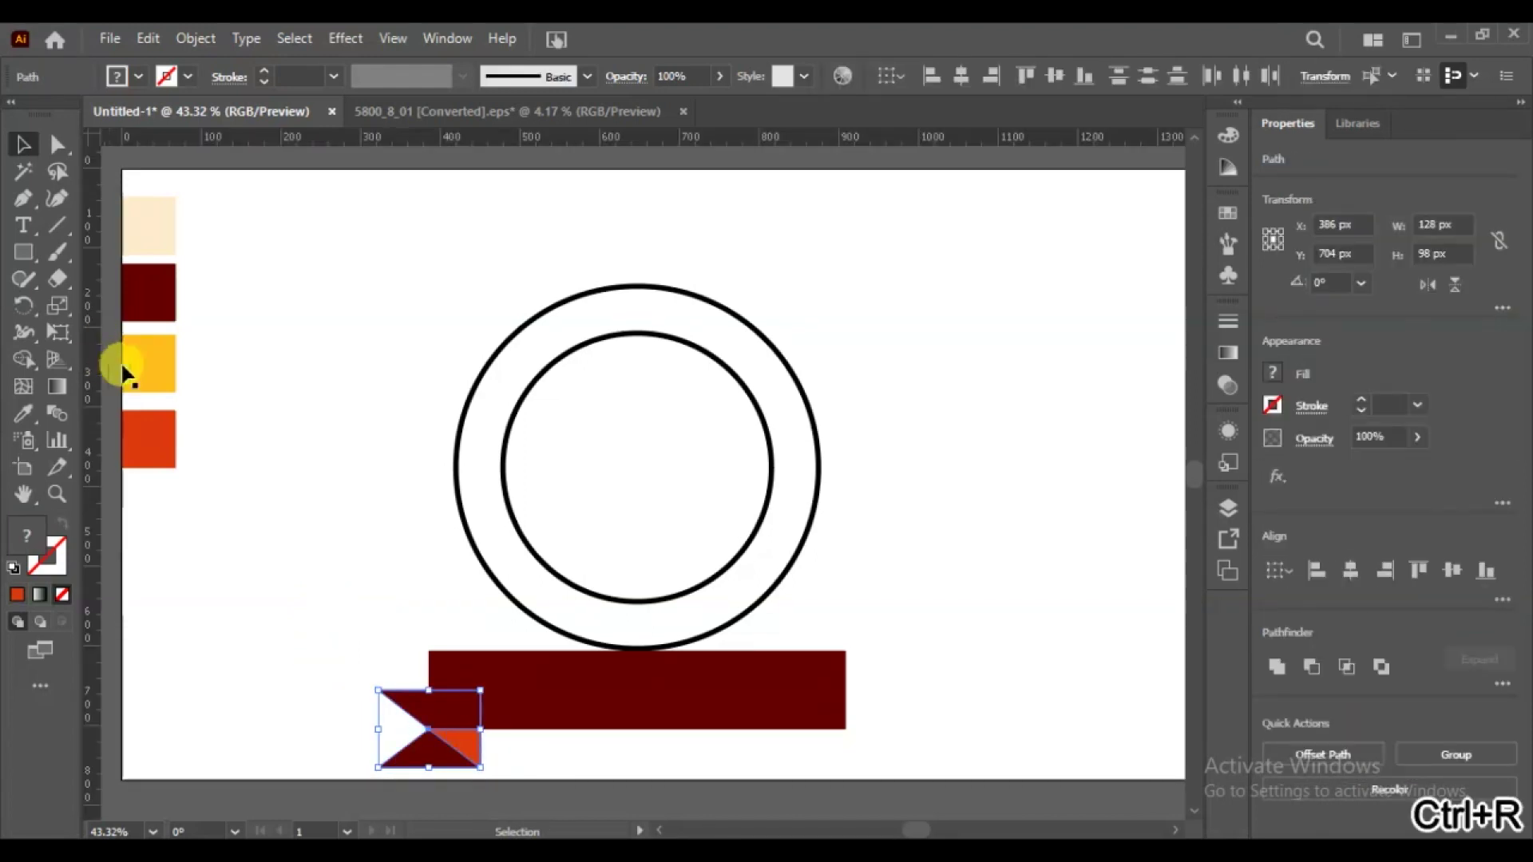
drag(93, 429, 208, 442)
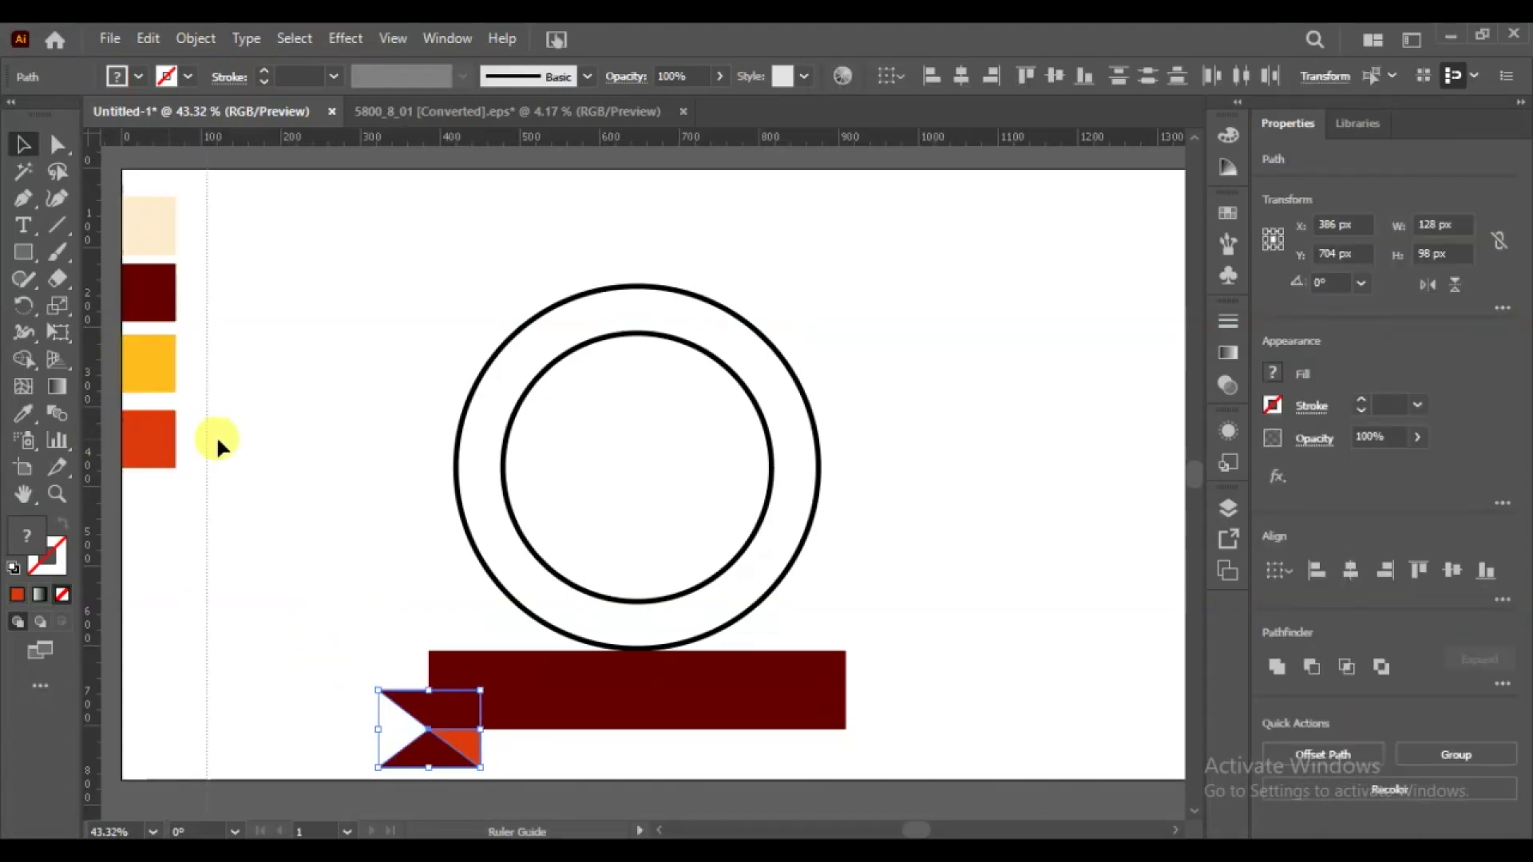
- Set the guide at the circle's centre, shorten the banner to 261 px, and select the left ribbon pieces
drag(621, 455, 638, 457)
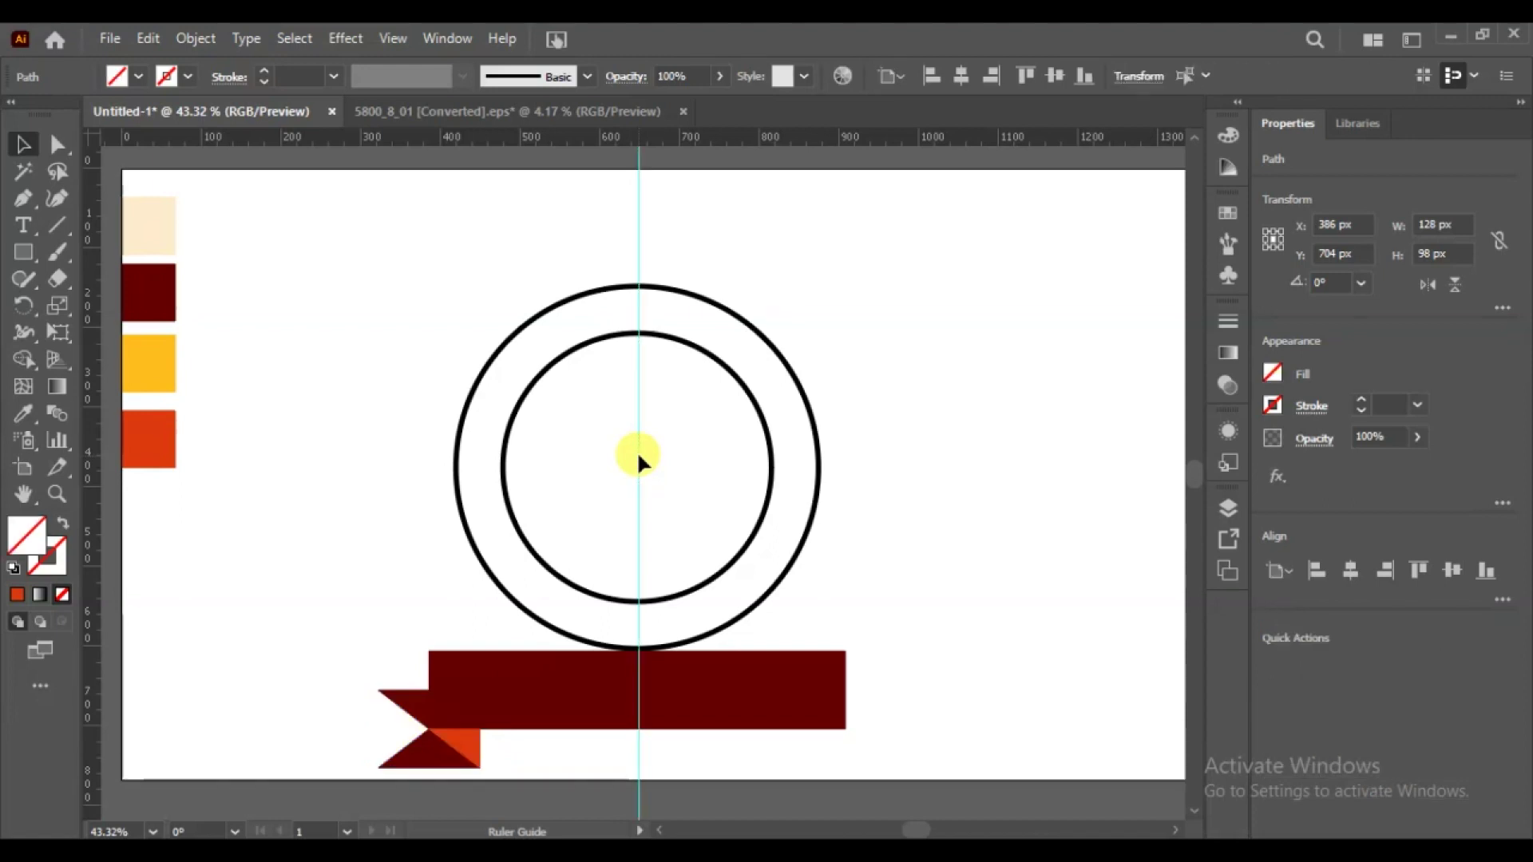
click(985, 604)
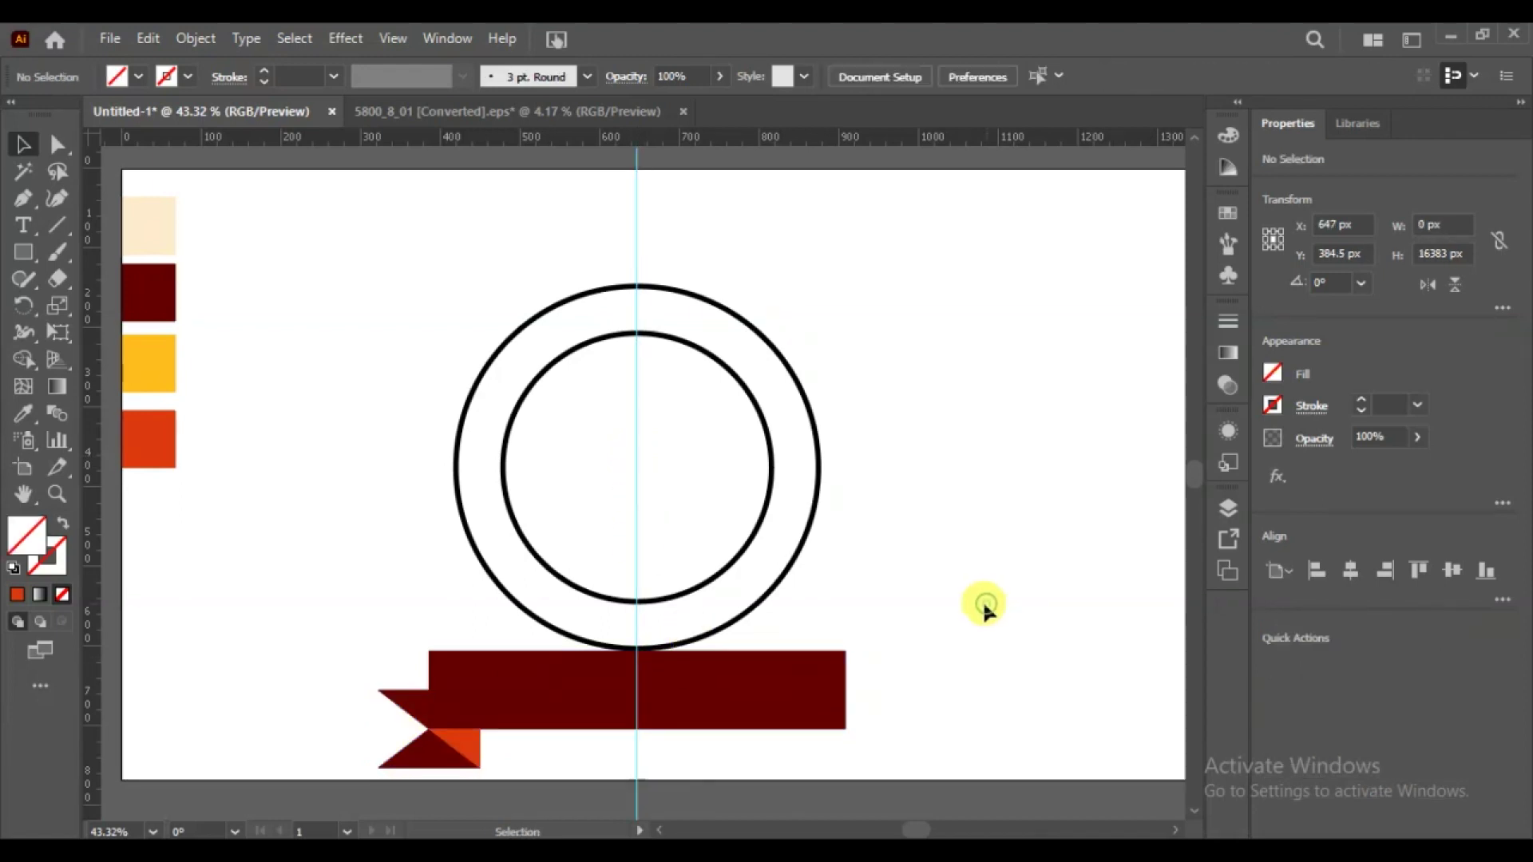
click(830, 693)
drag(848, 694, 673, 685)
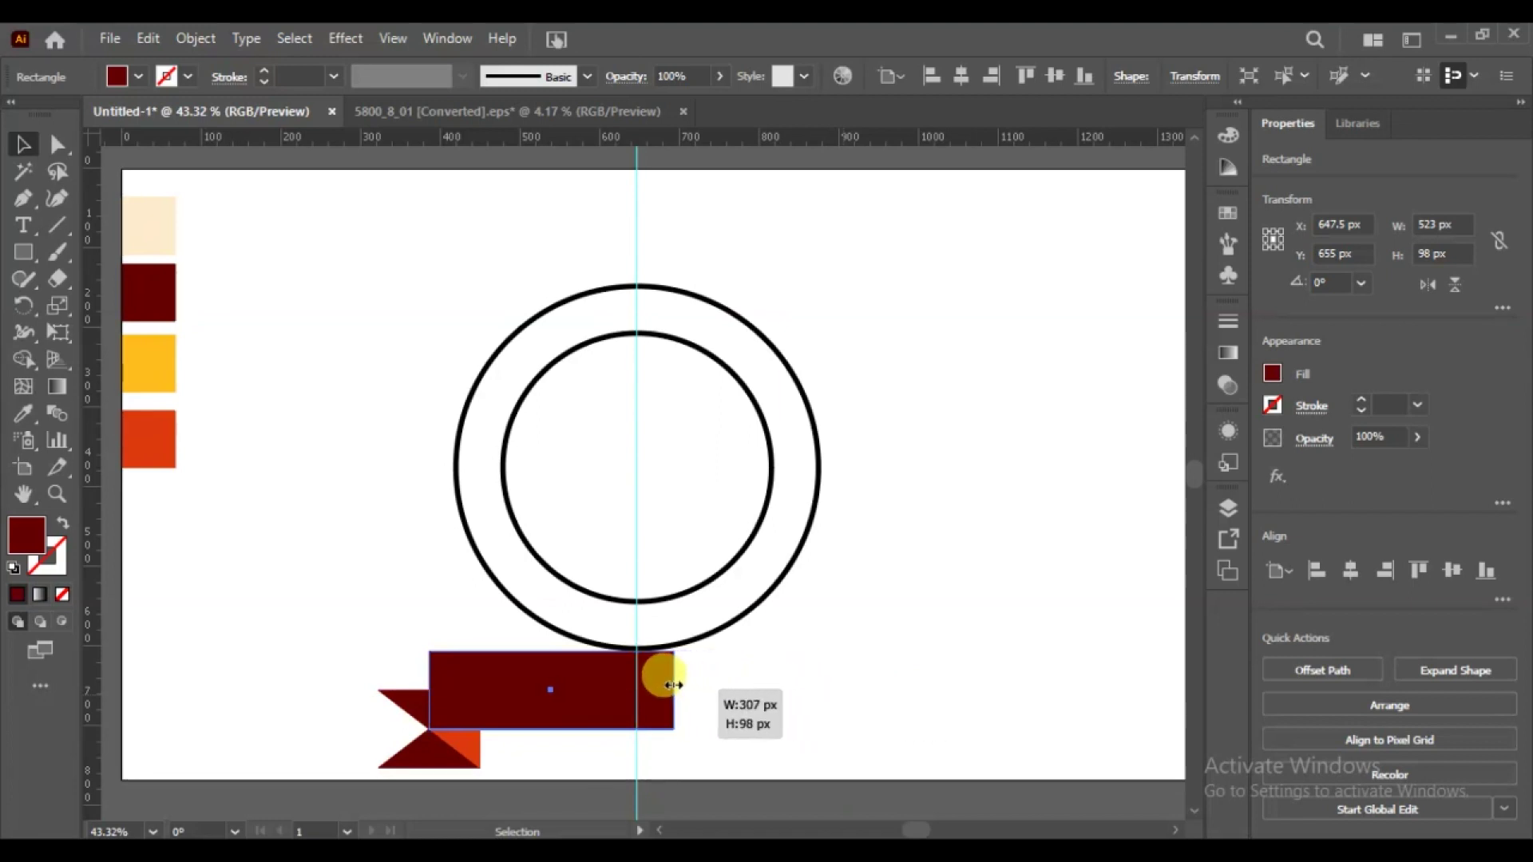
drag(673, 685, 638, 678)
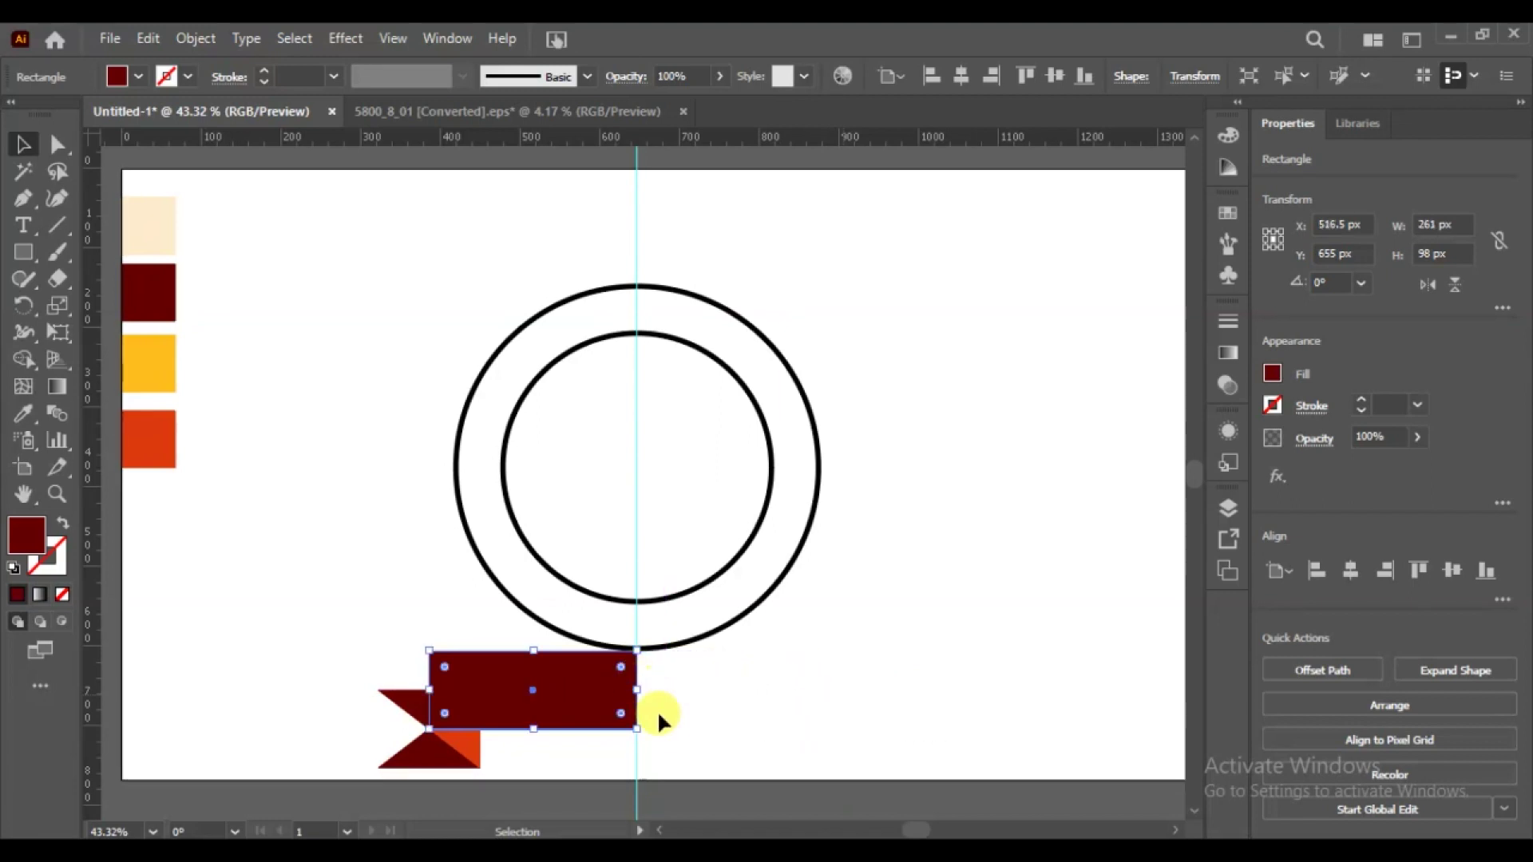
click(718, 715)
drag(339, 630, 455, 750)
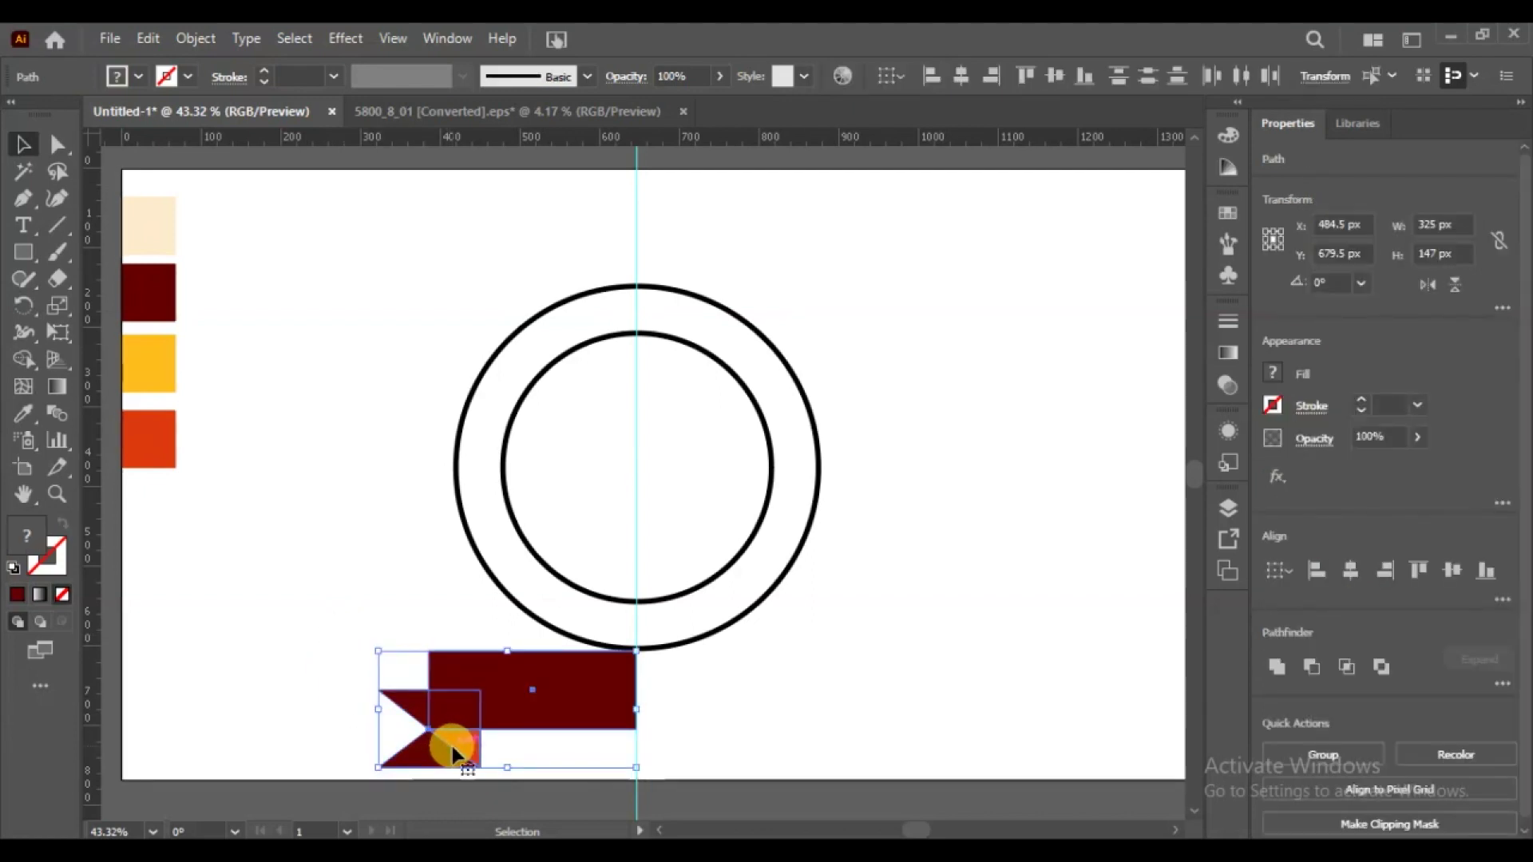
- Group the left ribbon half, reflect a vertical copy, and align it as the right half
right_click(462, 706)
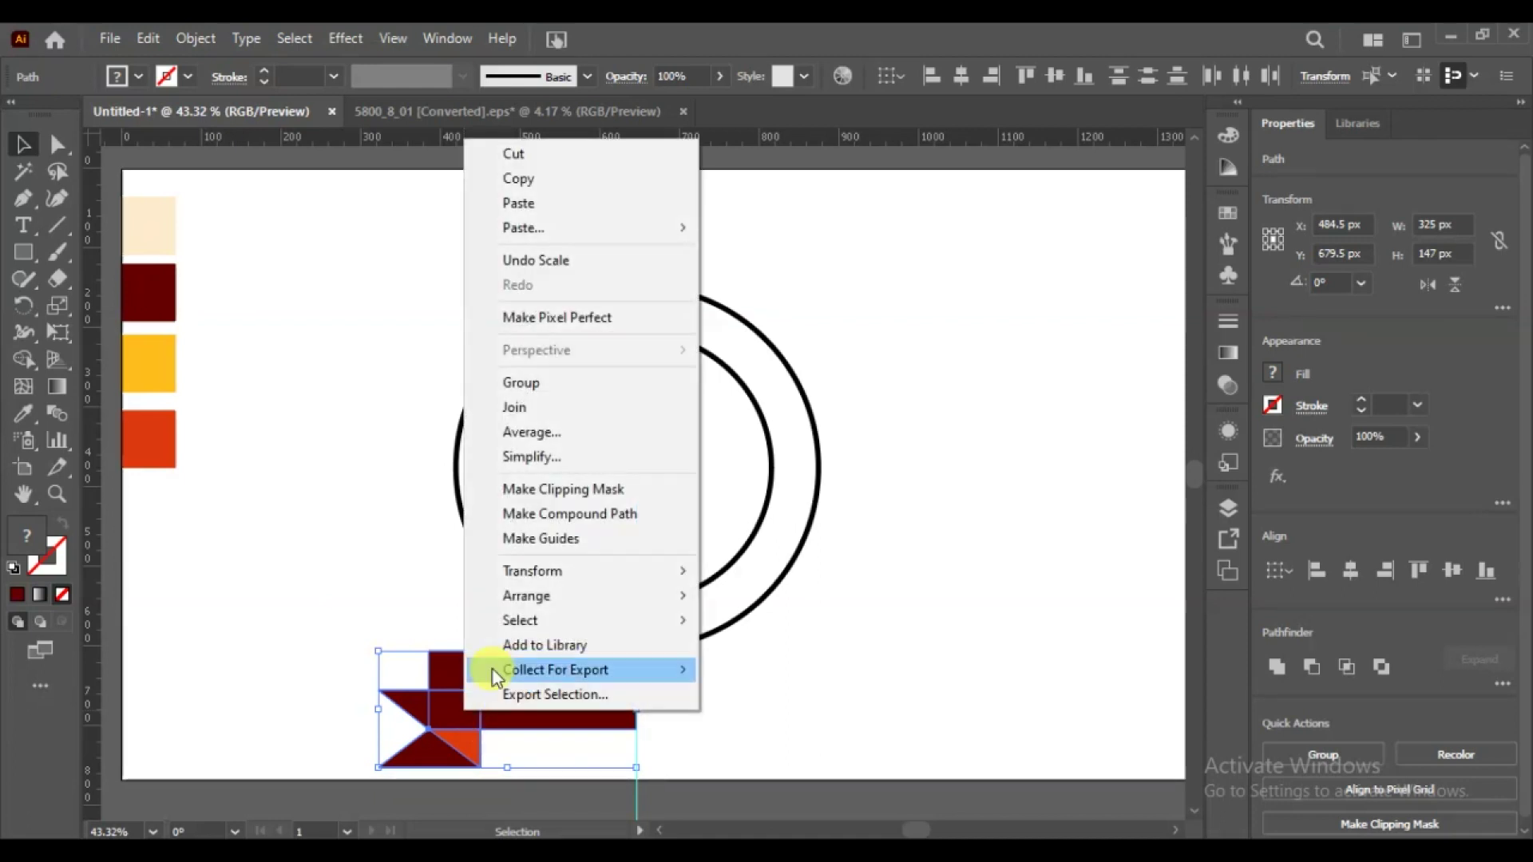
click(567, 383)
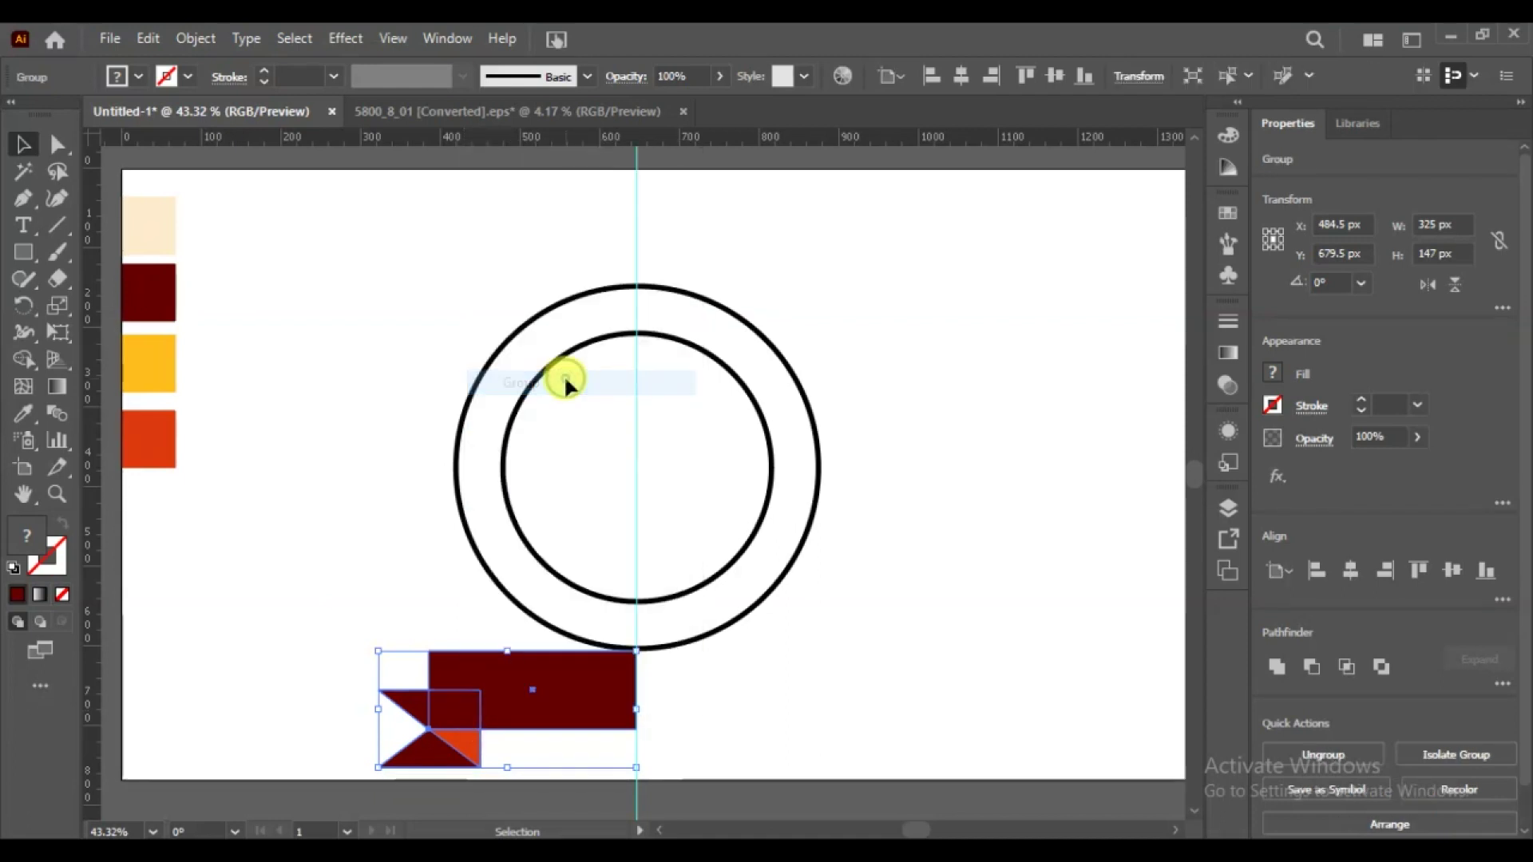
right_click(513, 670)
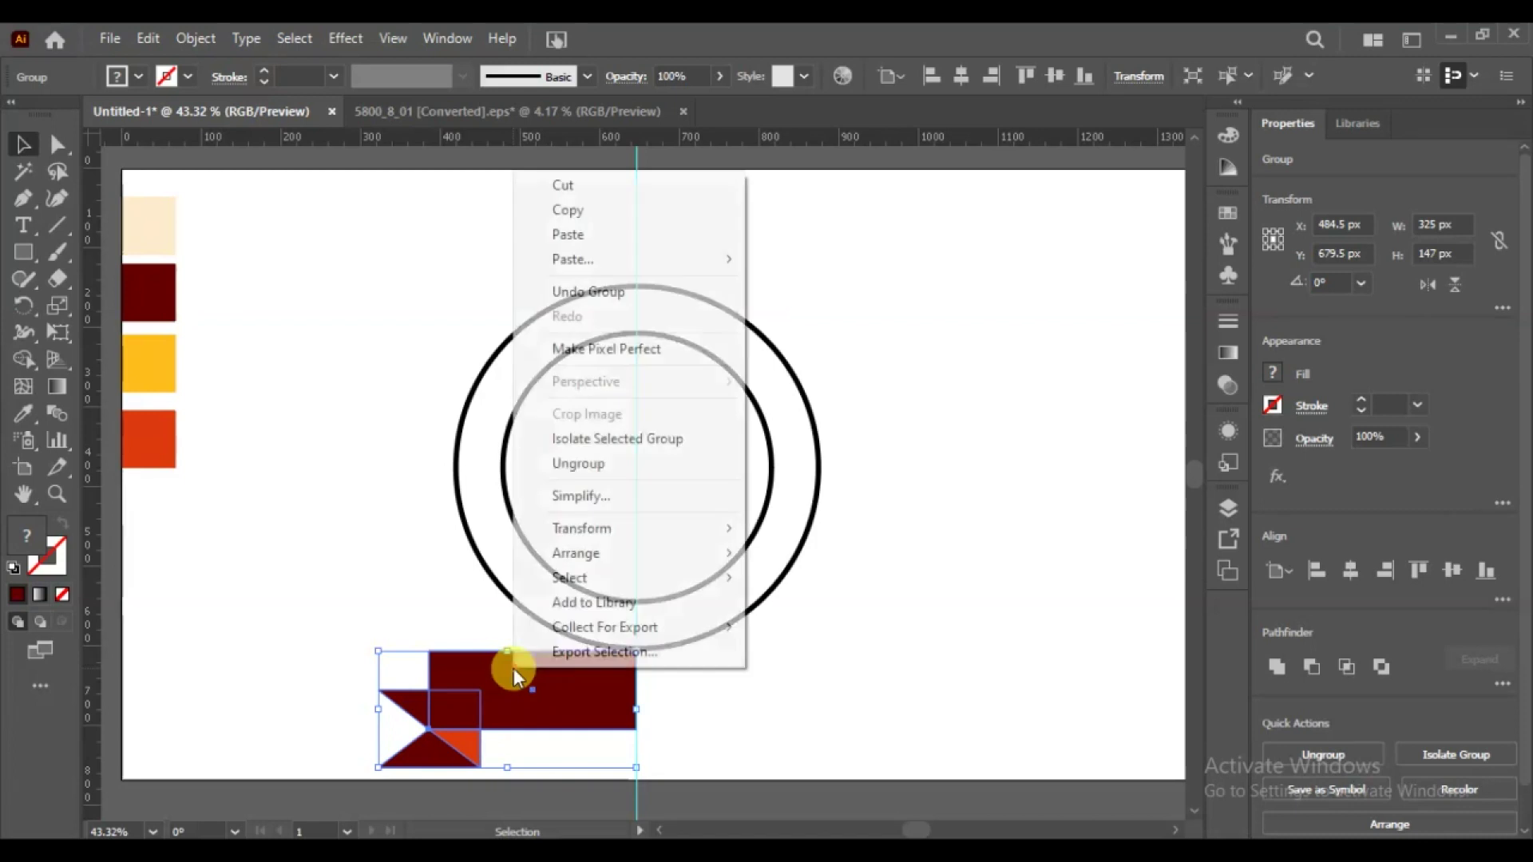
mouse_move(582, 528)
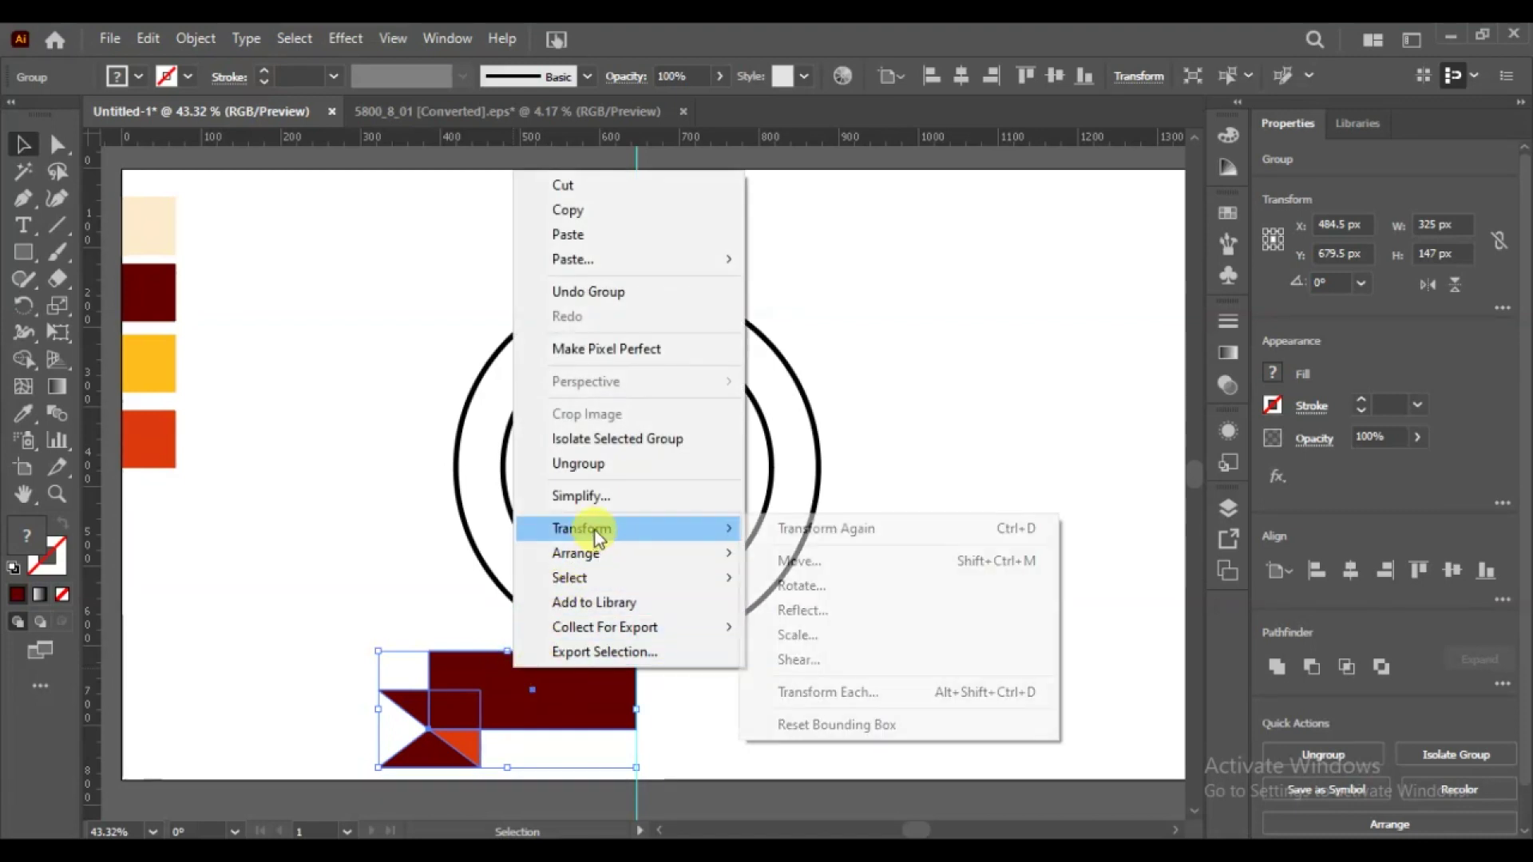
click(868, 606)
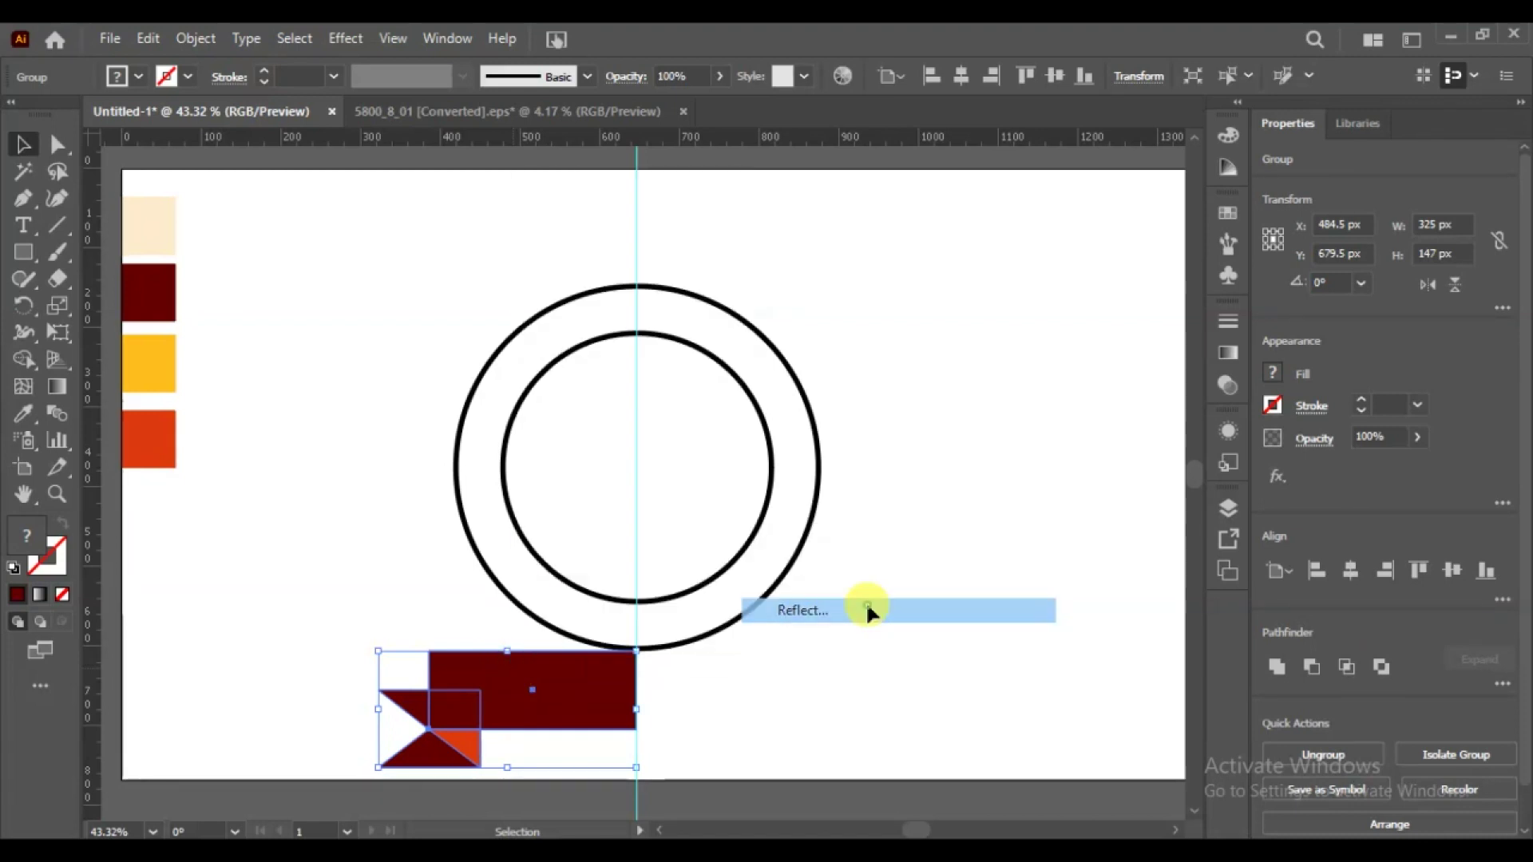
click(677, 583)
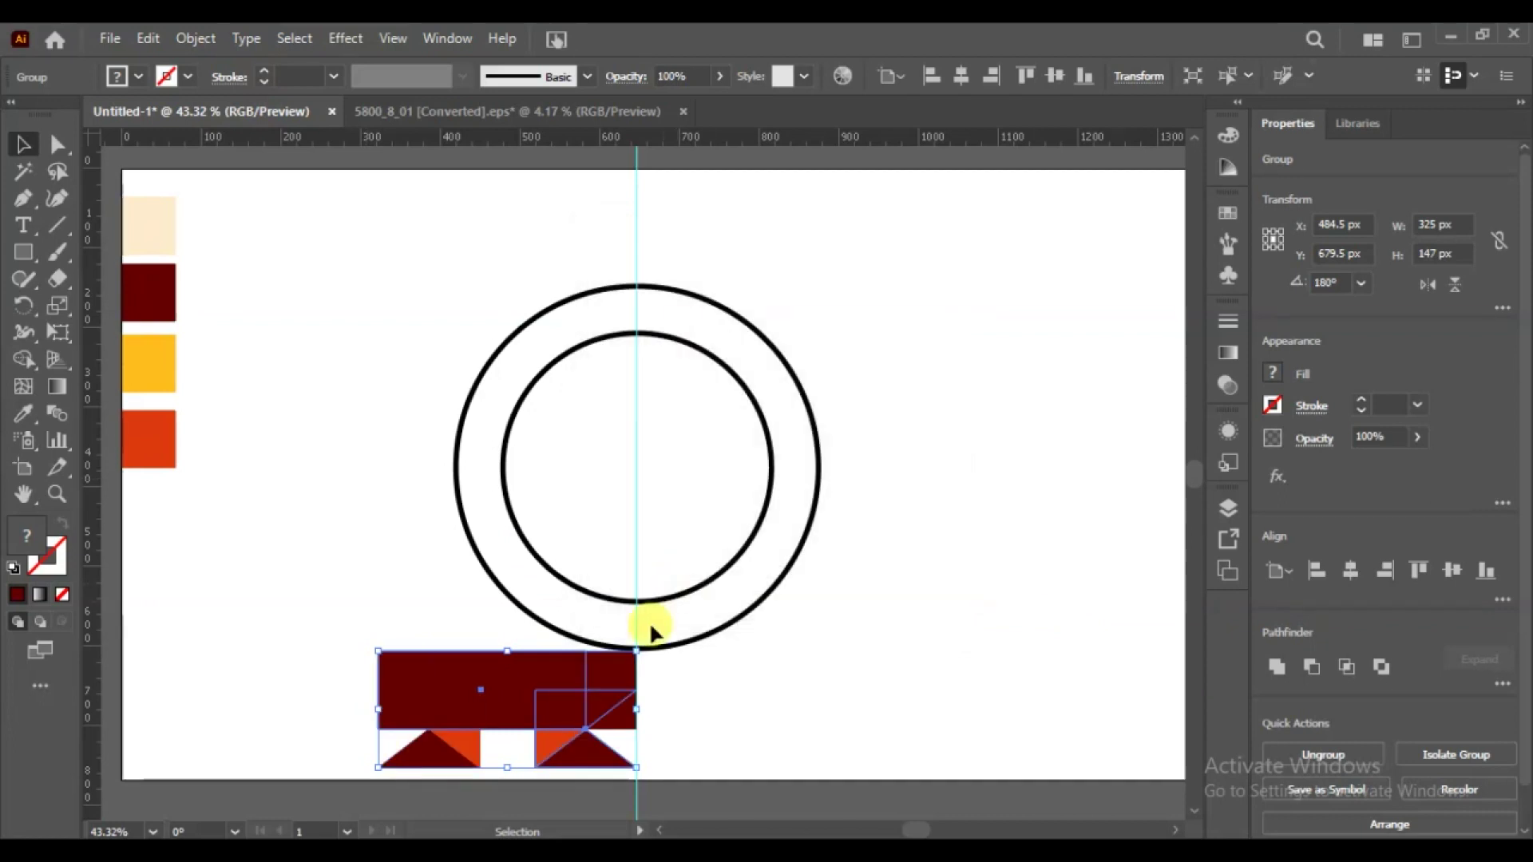
drag(503, 688, 701, 692)
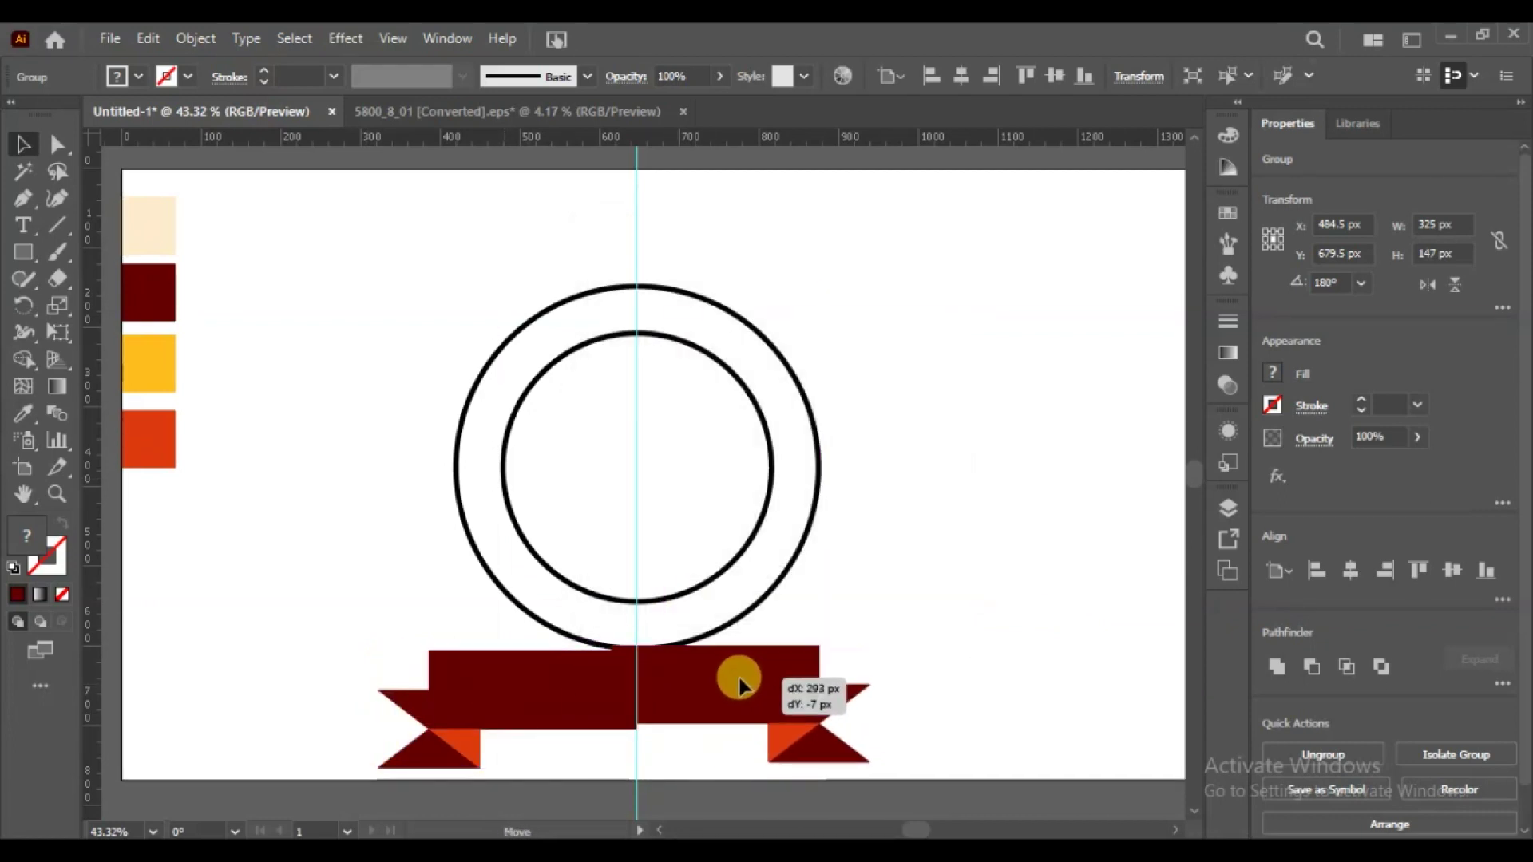
drag(701, 692, 765, 692)
shift+click(519, 727)
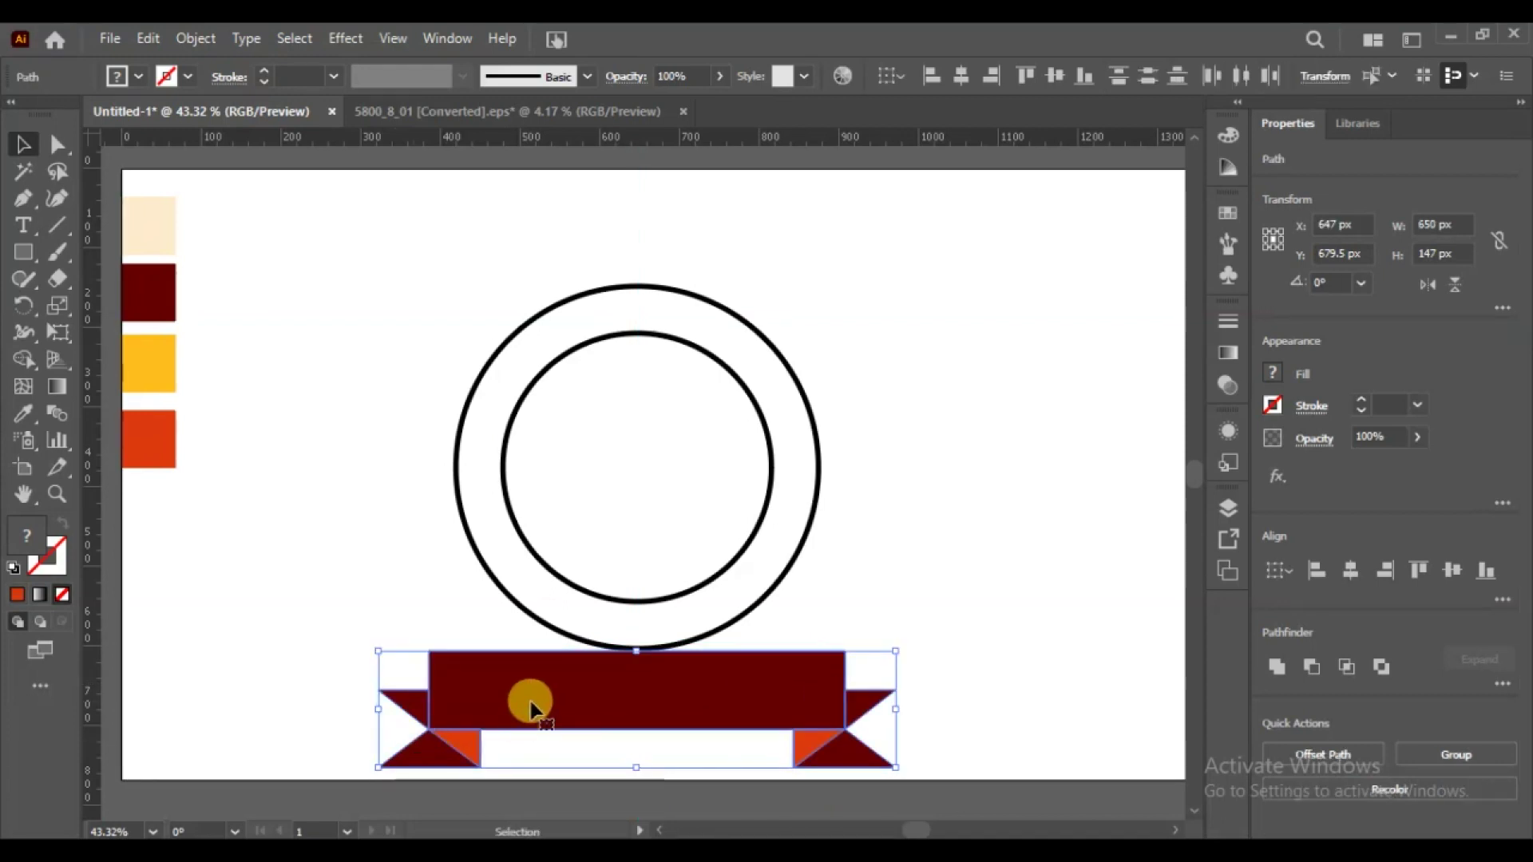
- Group the whole ribbon and shrink it proportionally to about 553 × 125 px
right_click(530, 702)
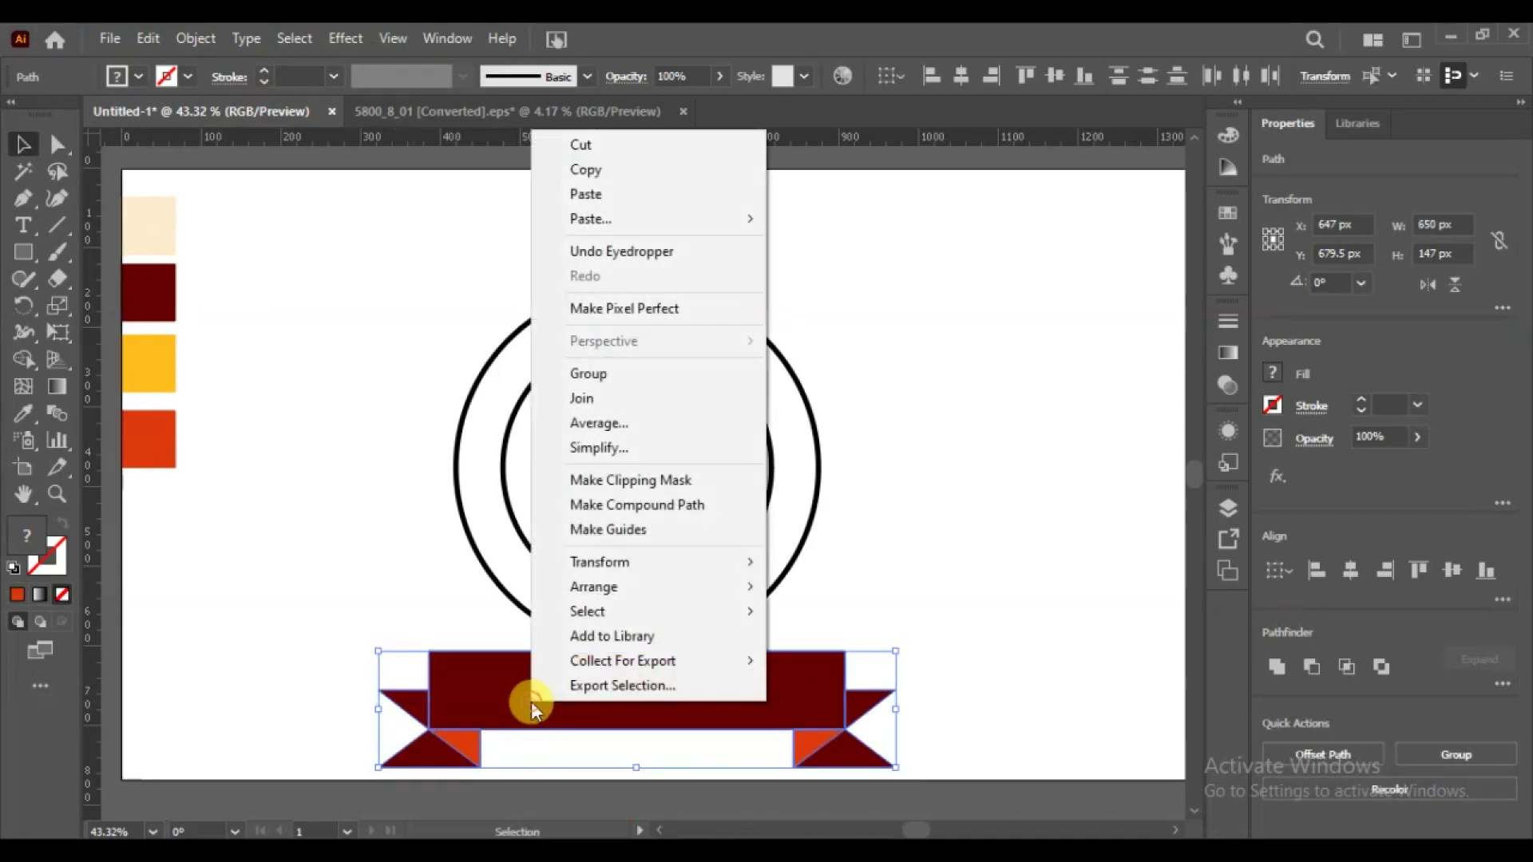
click(631, 375)
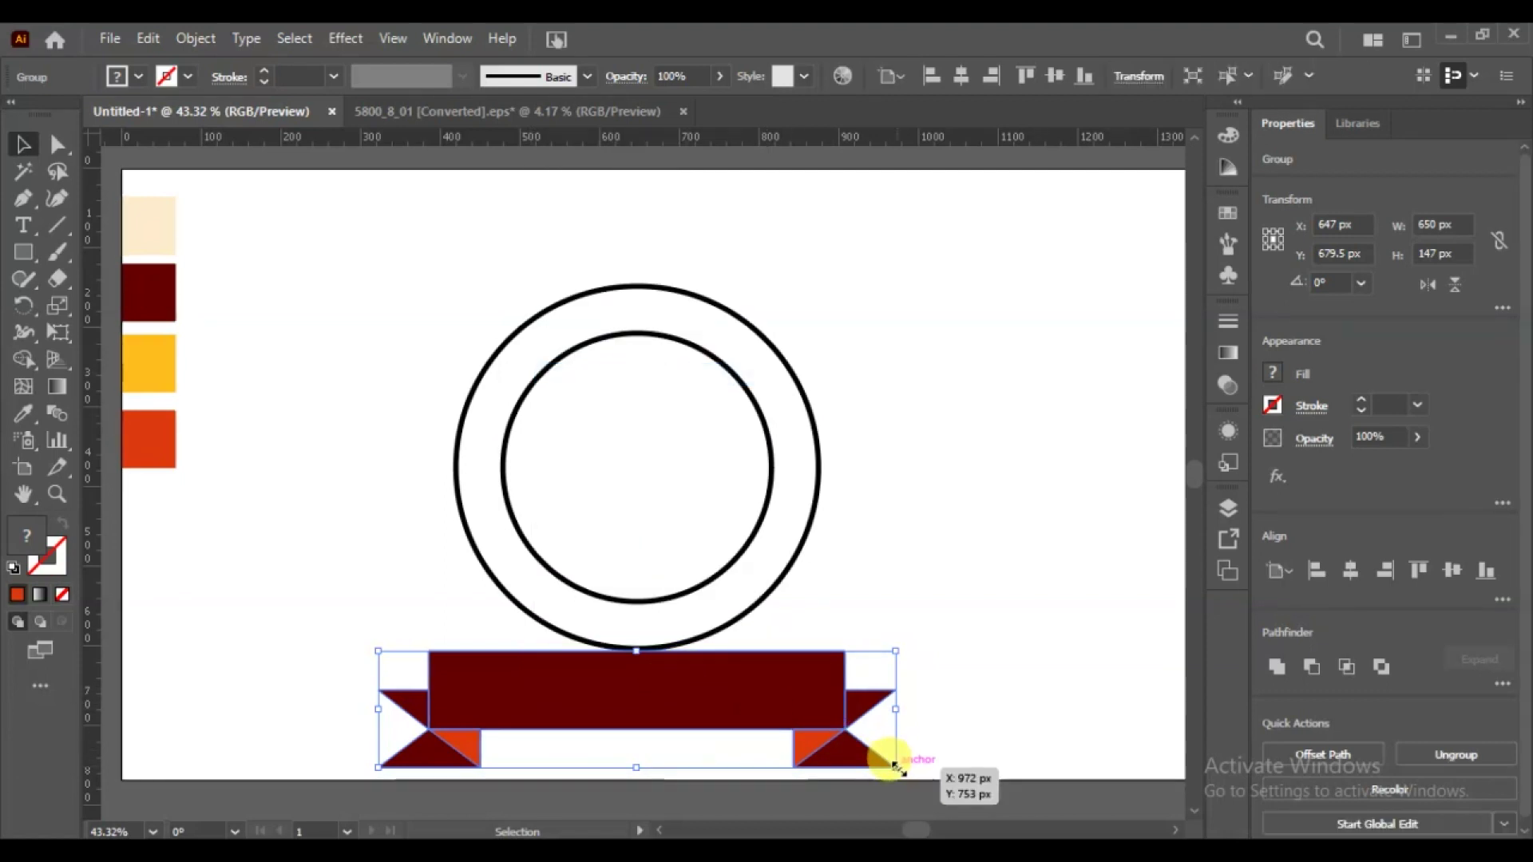
drag(895, 767, 866, 757)
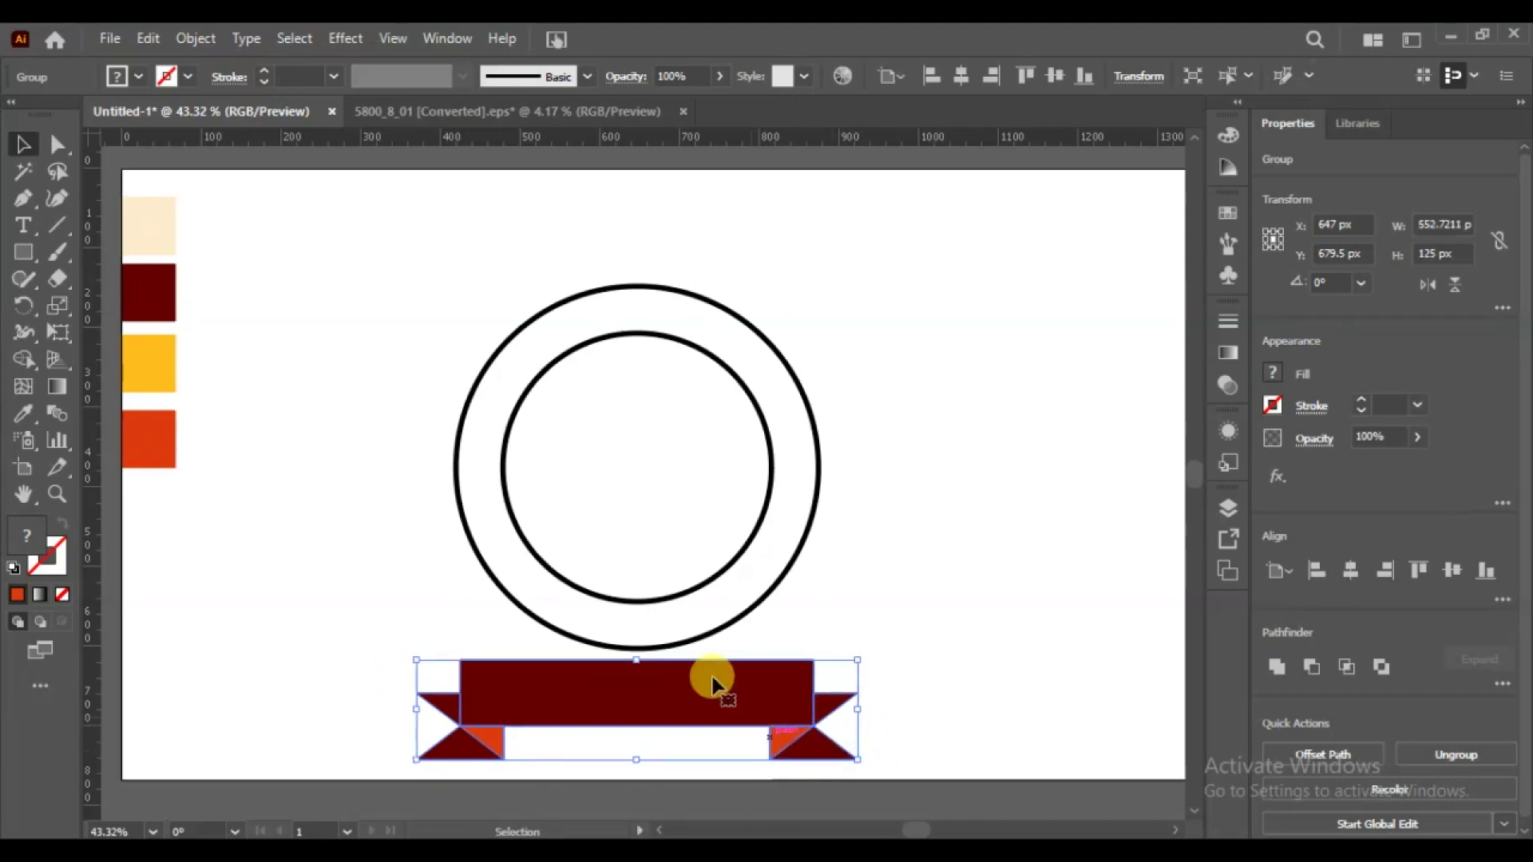
click(193, 40)
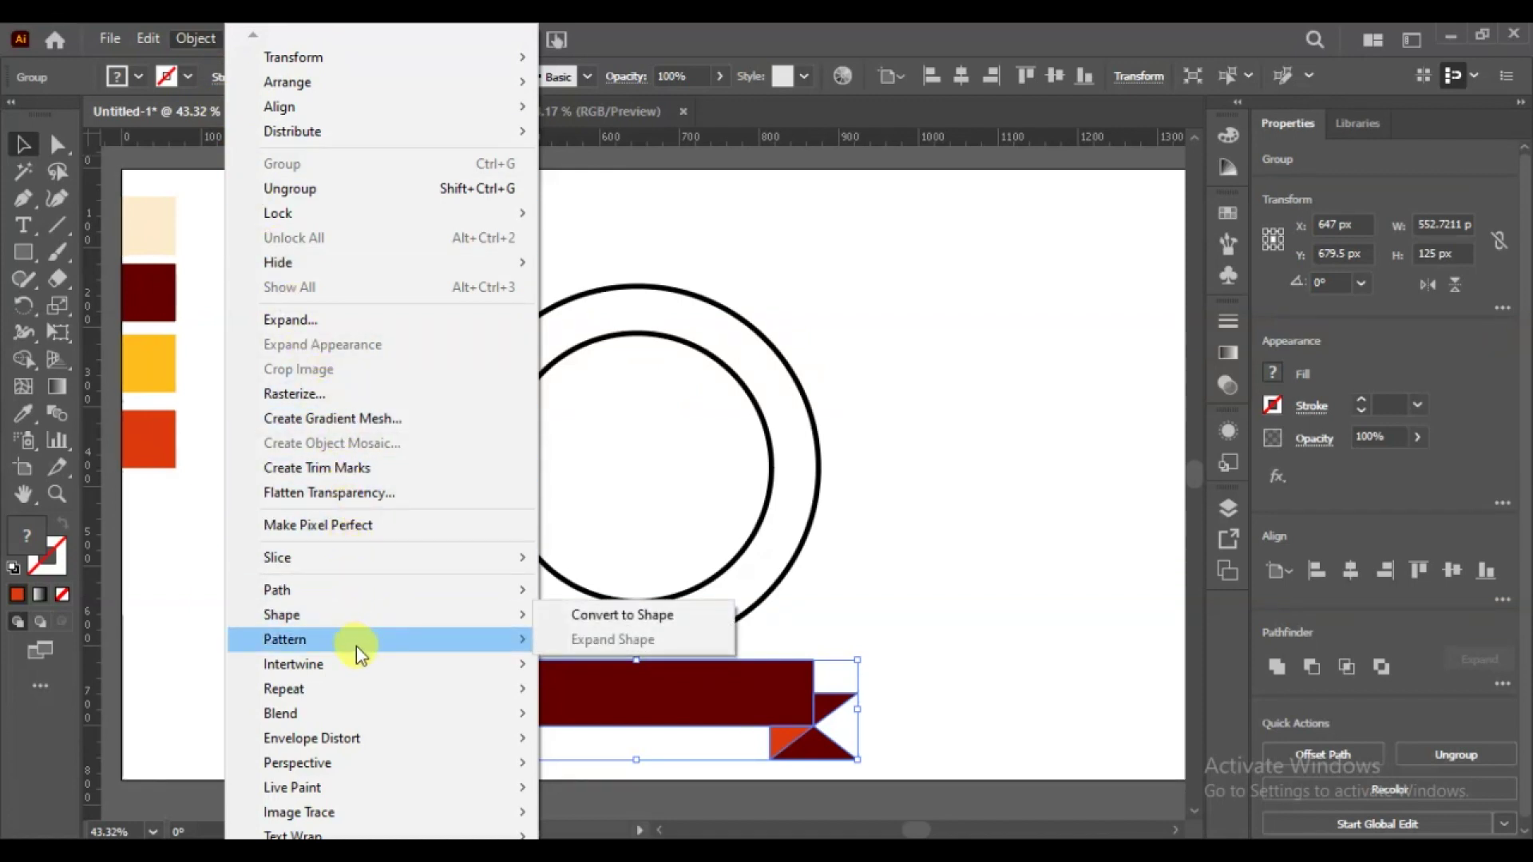
mouse_move(311, 738)
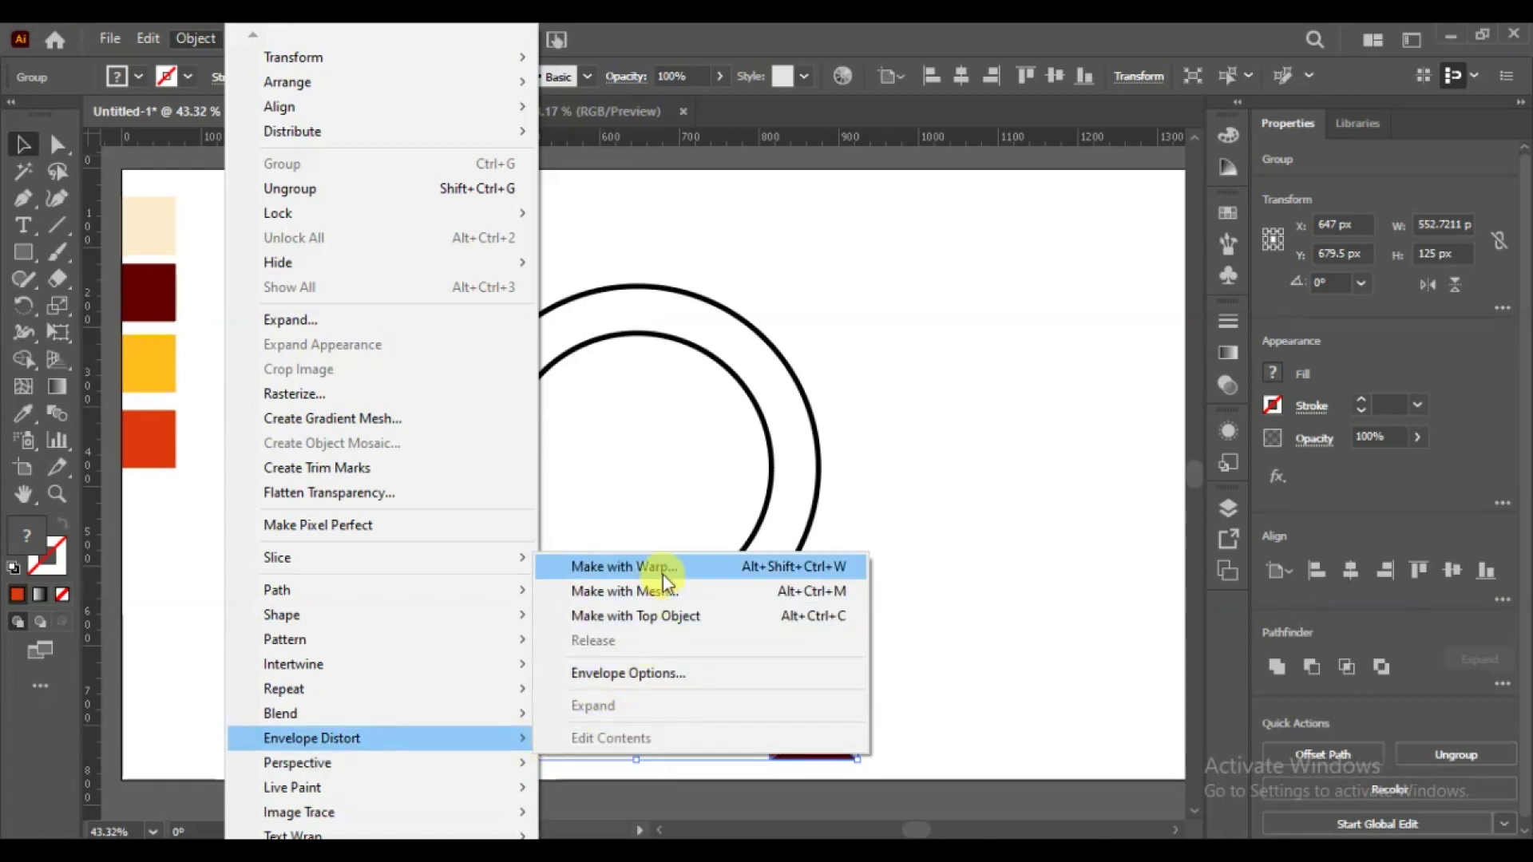
- Warp the ribbon with a 35% Arc envelope, narrow it to about 589 px, and recentre it
click(662, 573)
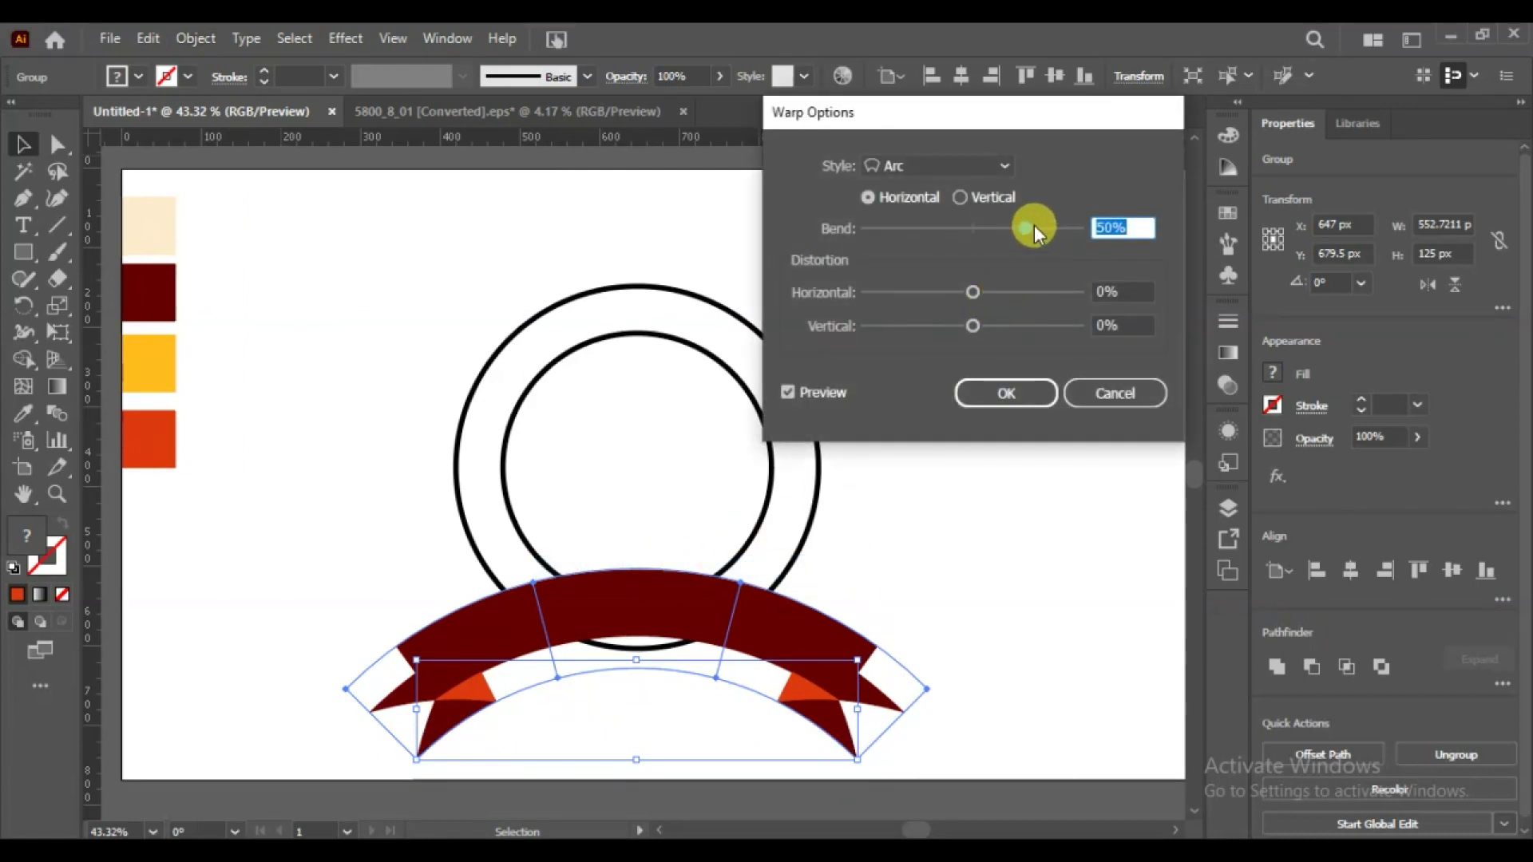
drag(1027, 227, 1009, 227)
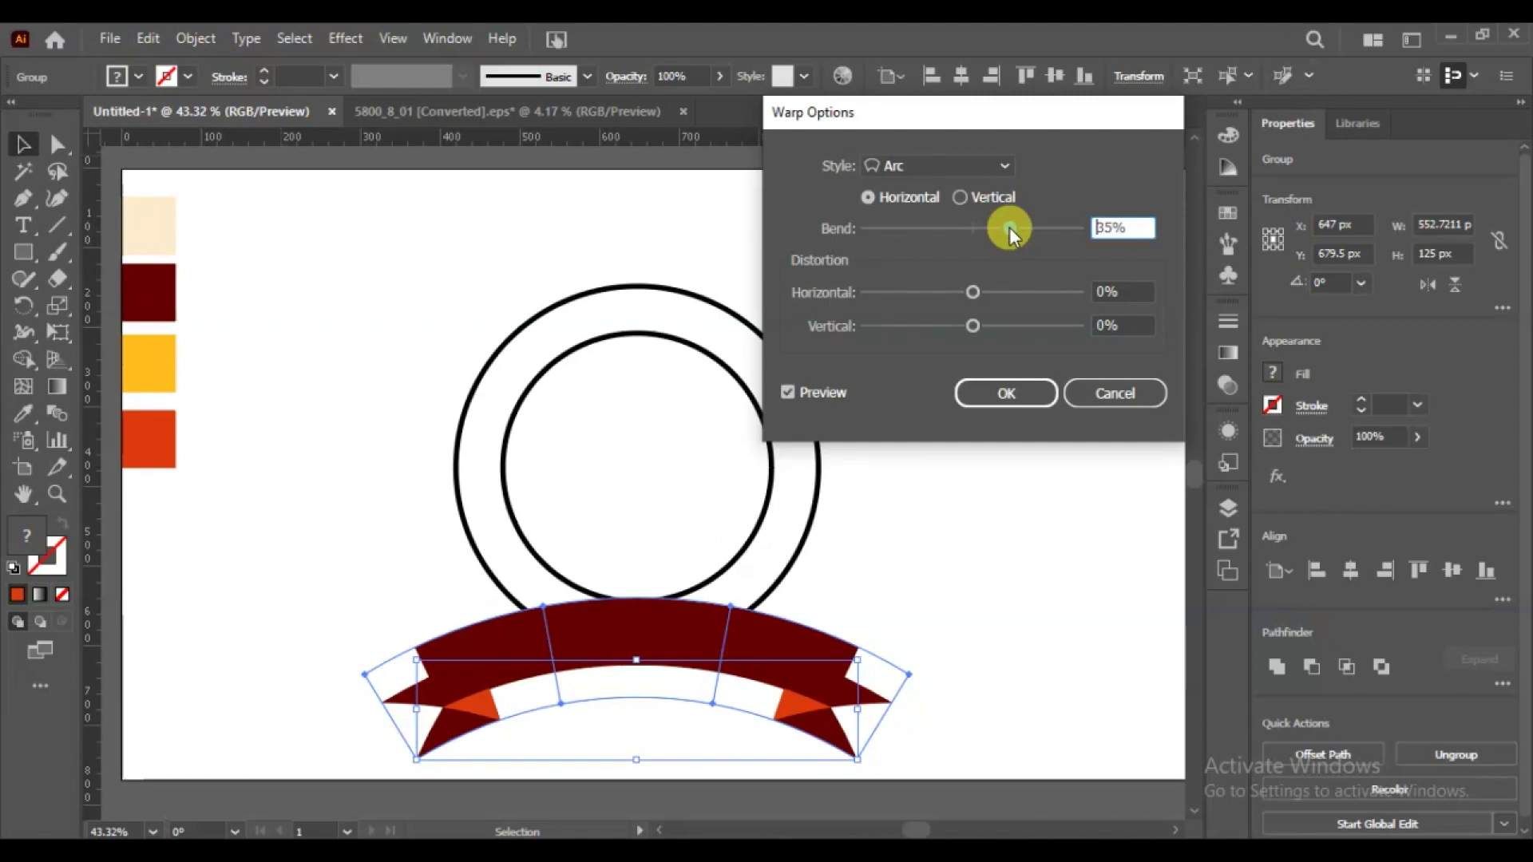
click(1008, 395)
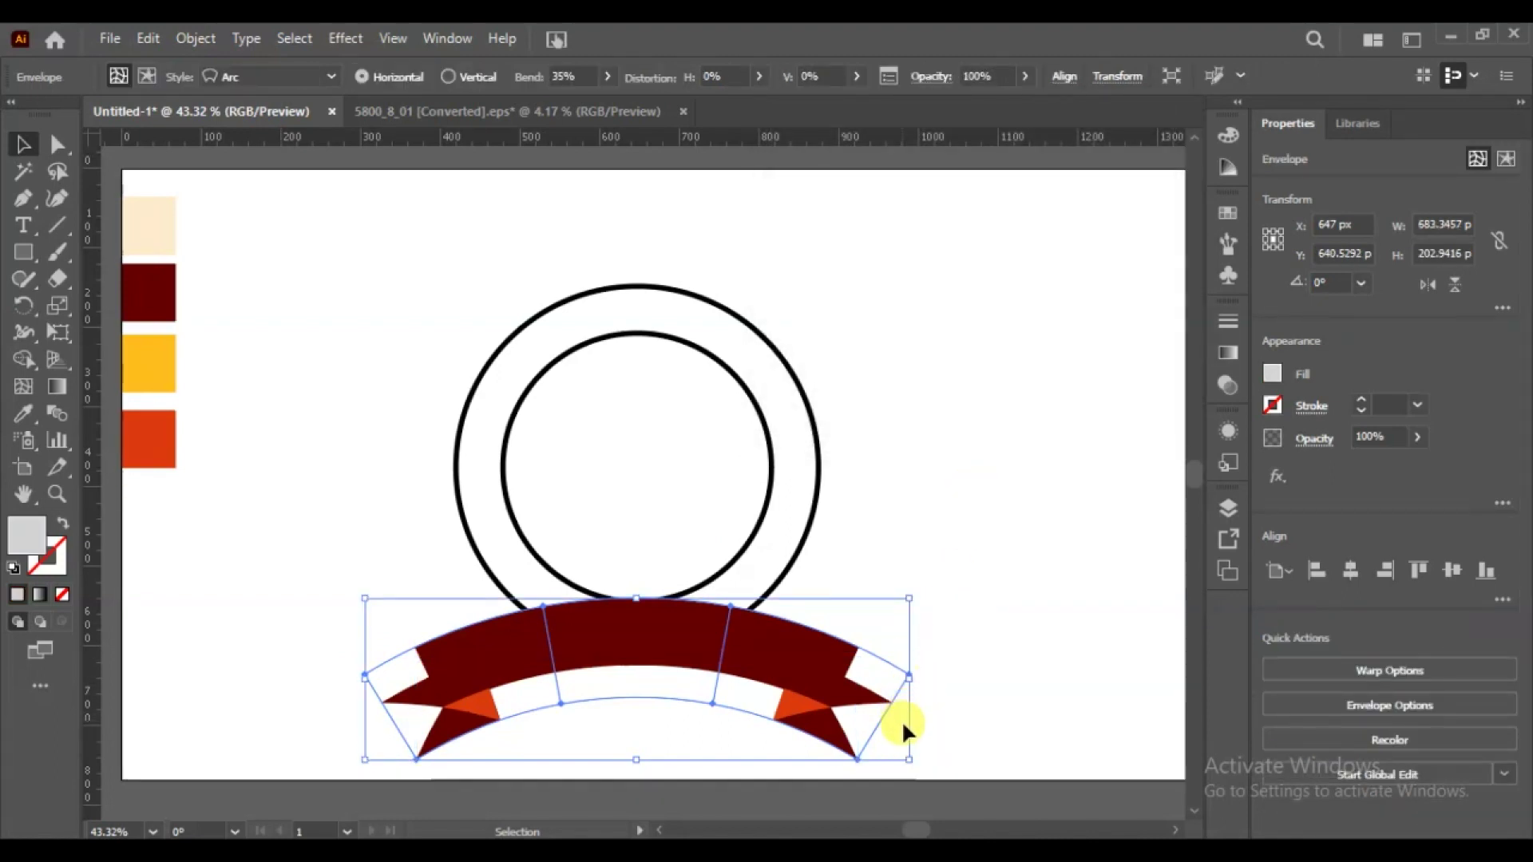
drag(910, 678, 833, 675)
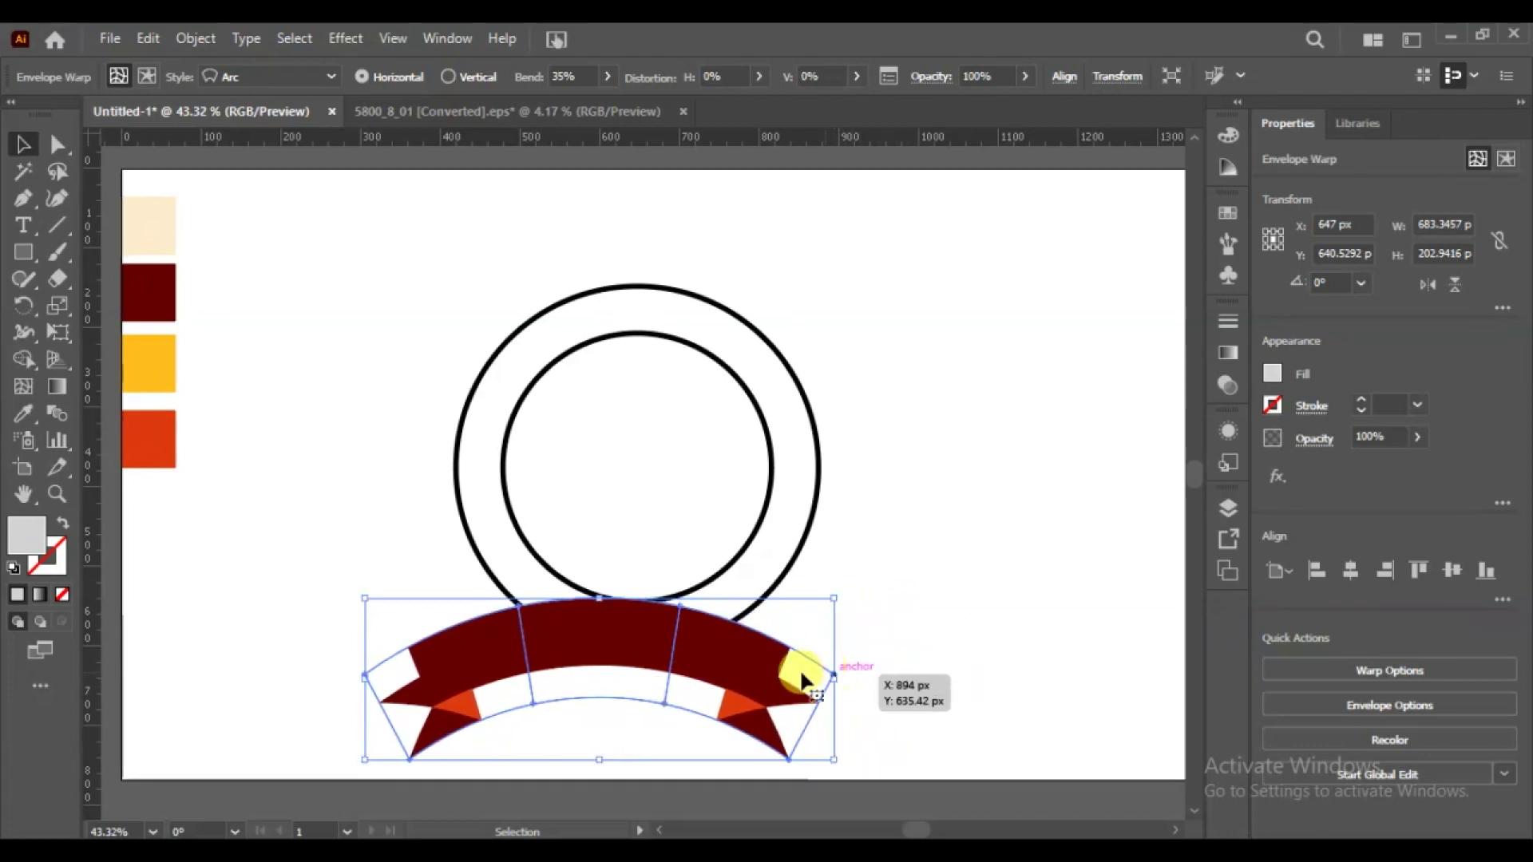
click(926, 552)
drag(623, 651, 660, 649)
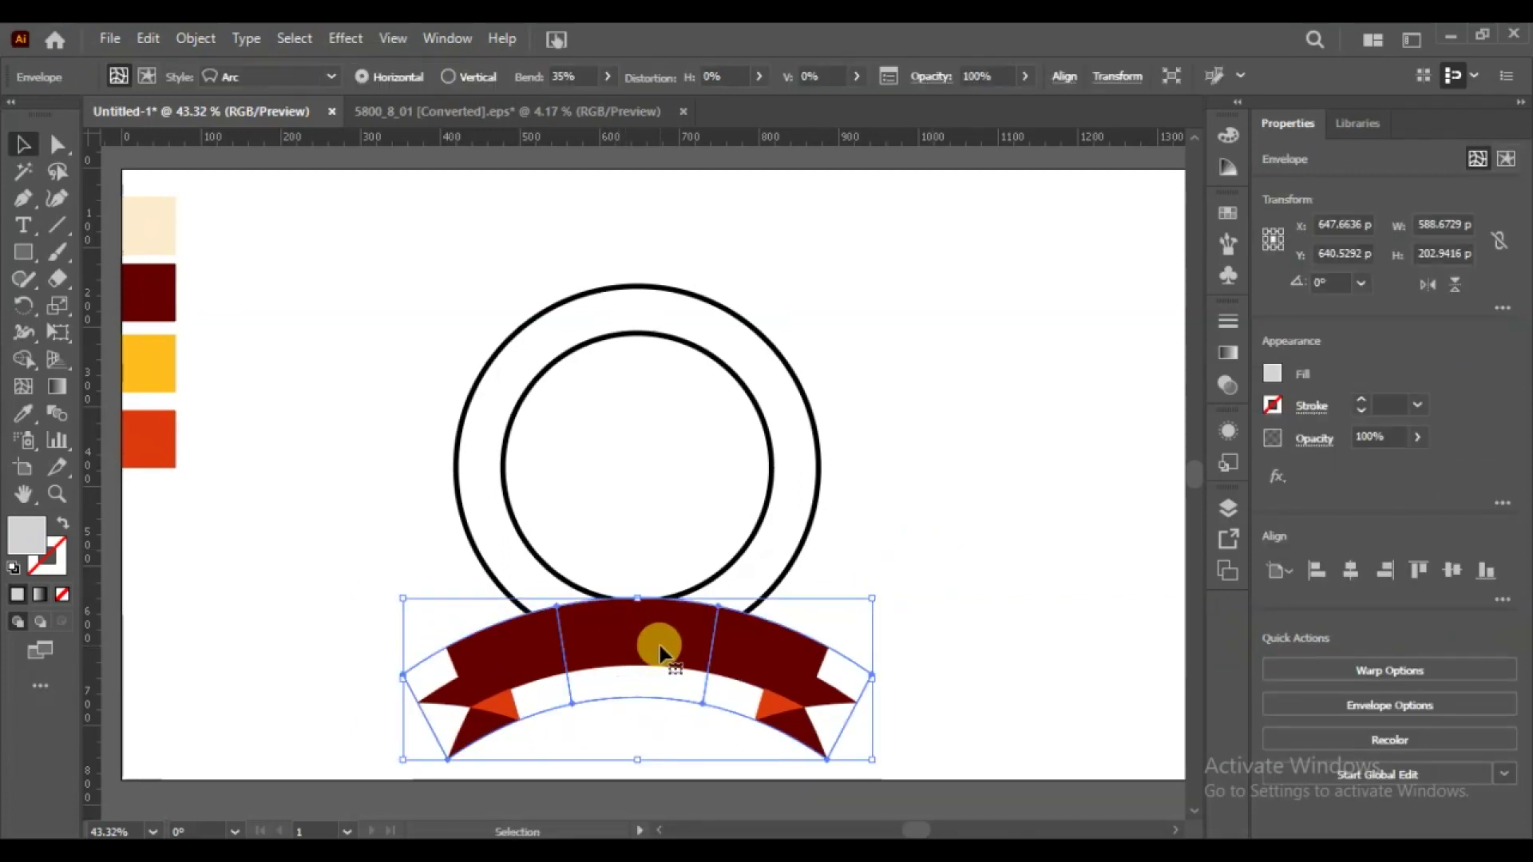
click(196, 39)
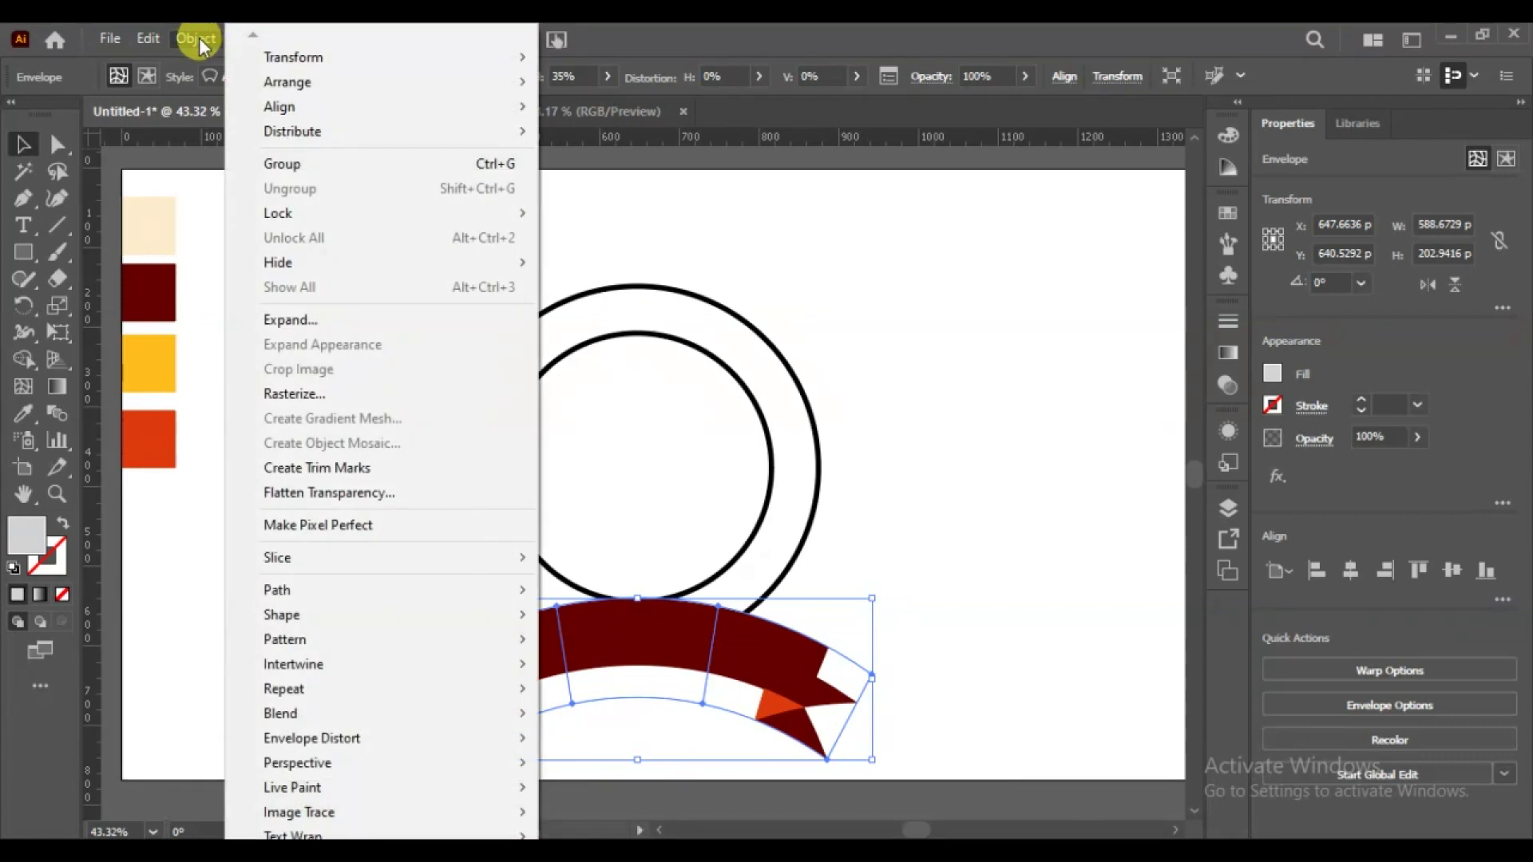
- Expand the arched ribbon into plain shapes and move the group about 110 px up onto the circles' base
click(289, 321)
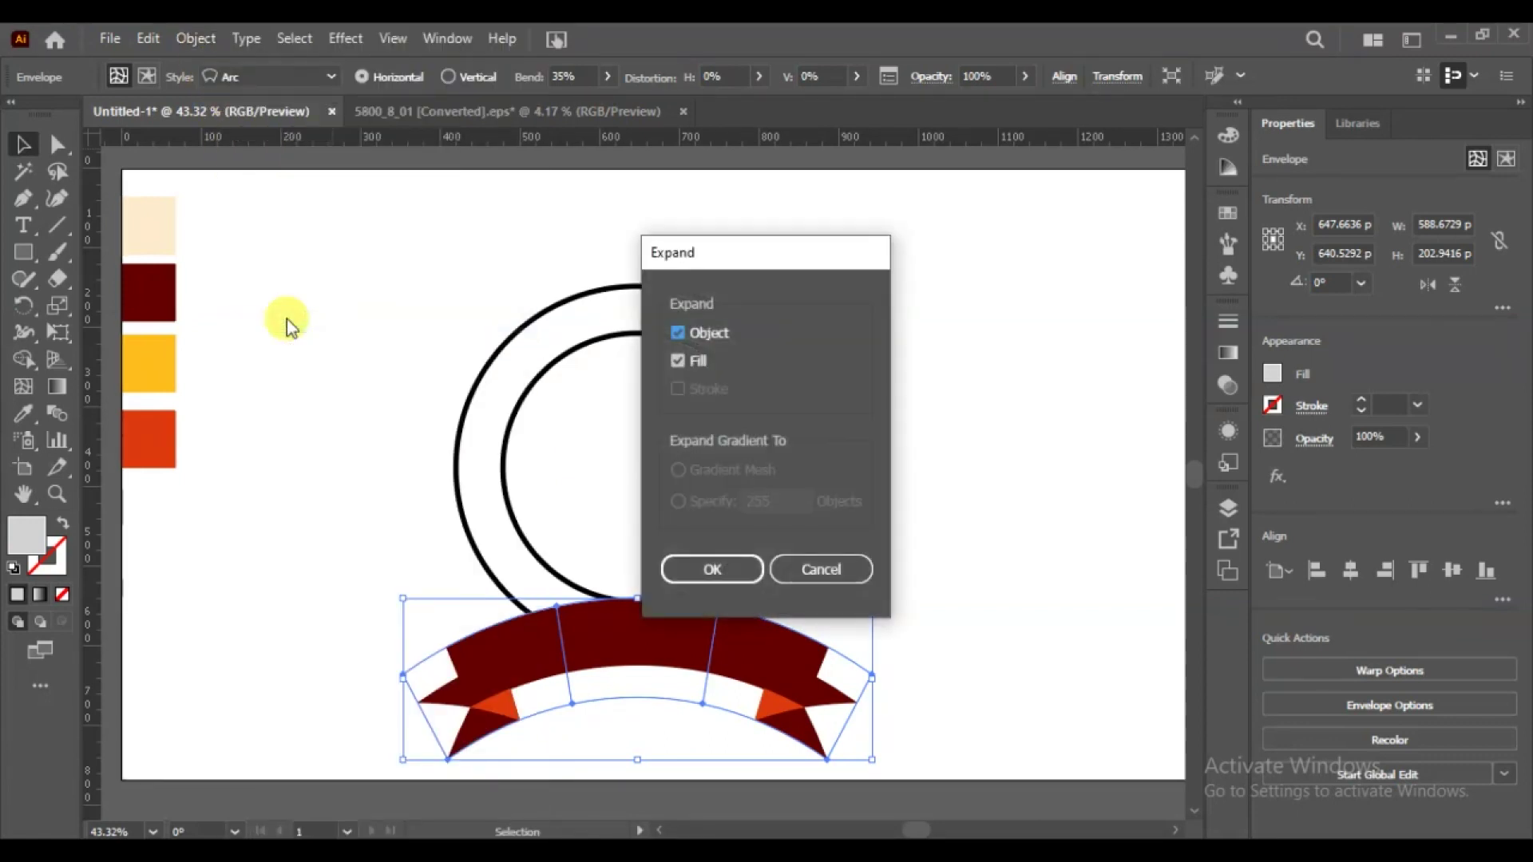
click(692, 570)
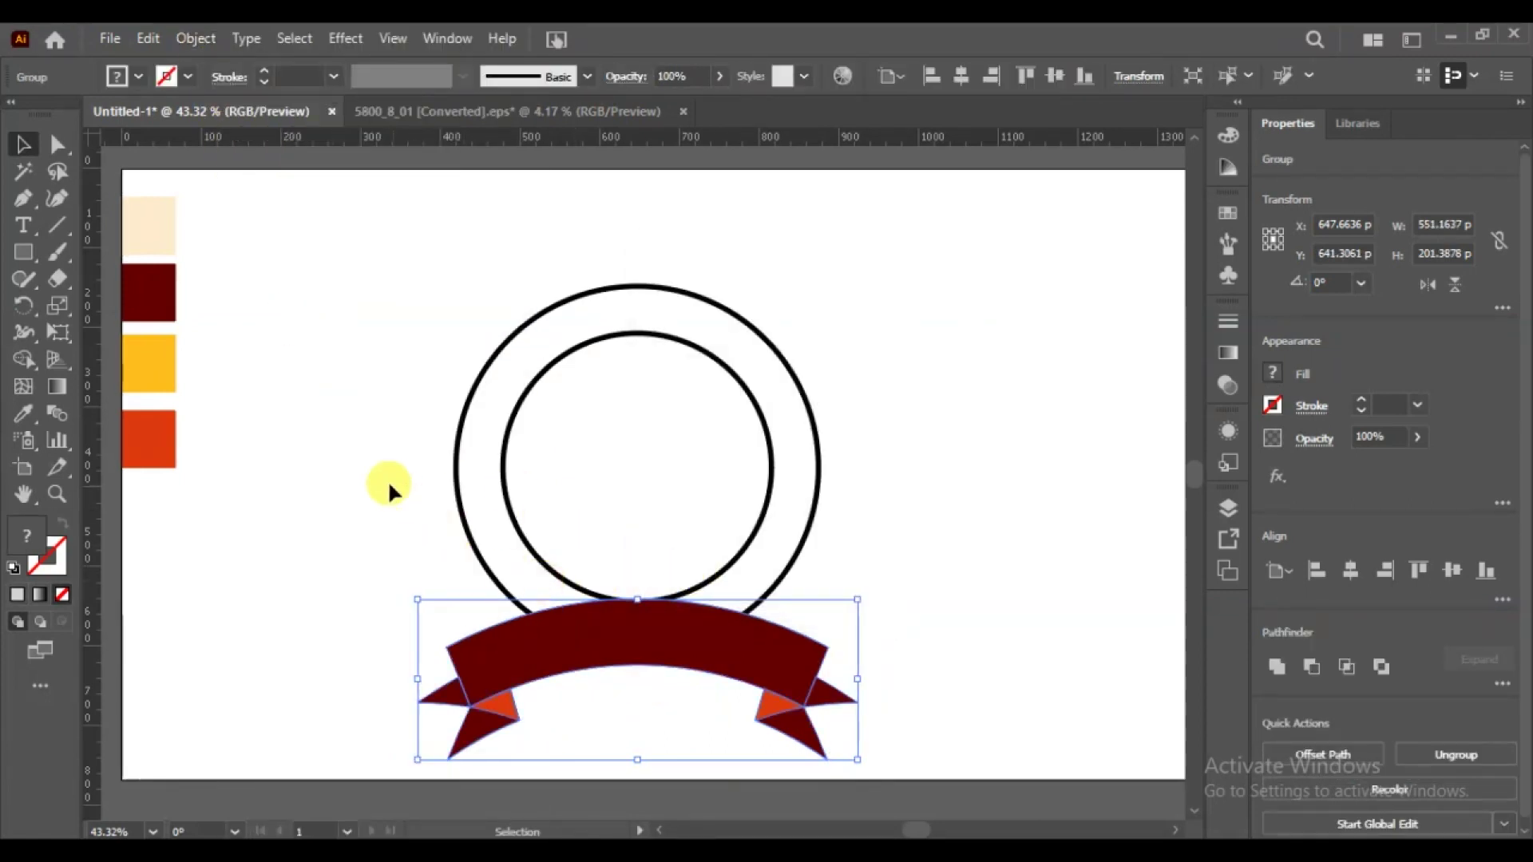
click(389, 489)
click(650, 650)
click(889, 542)
click(684, 650)
drag(670, 651, 670, 564)
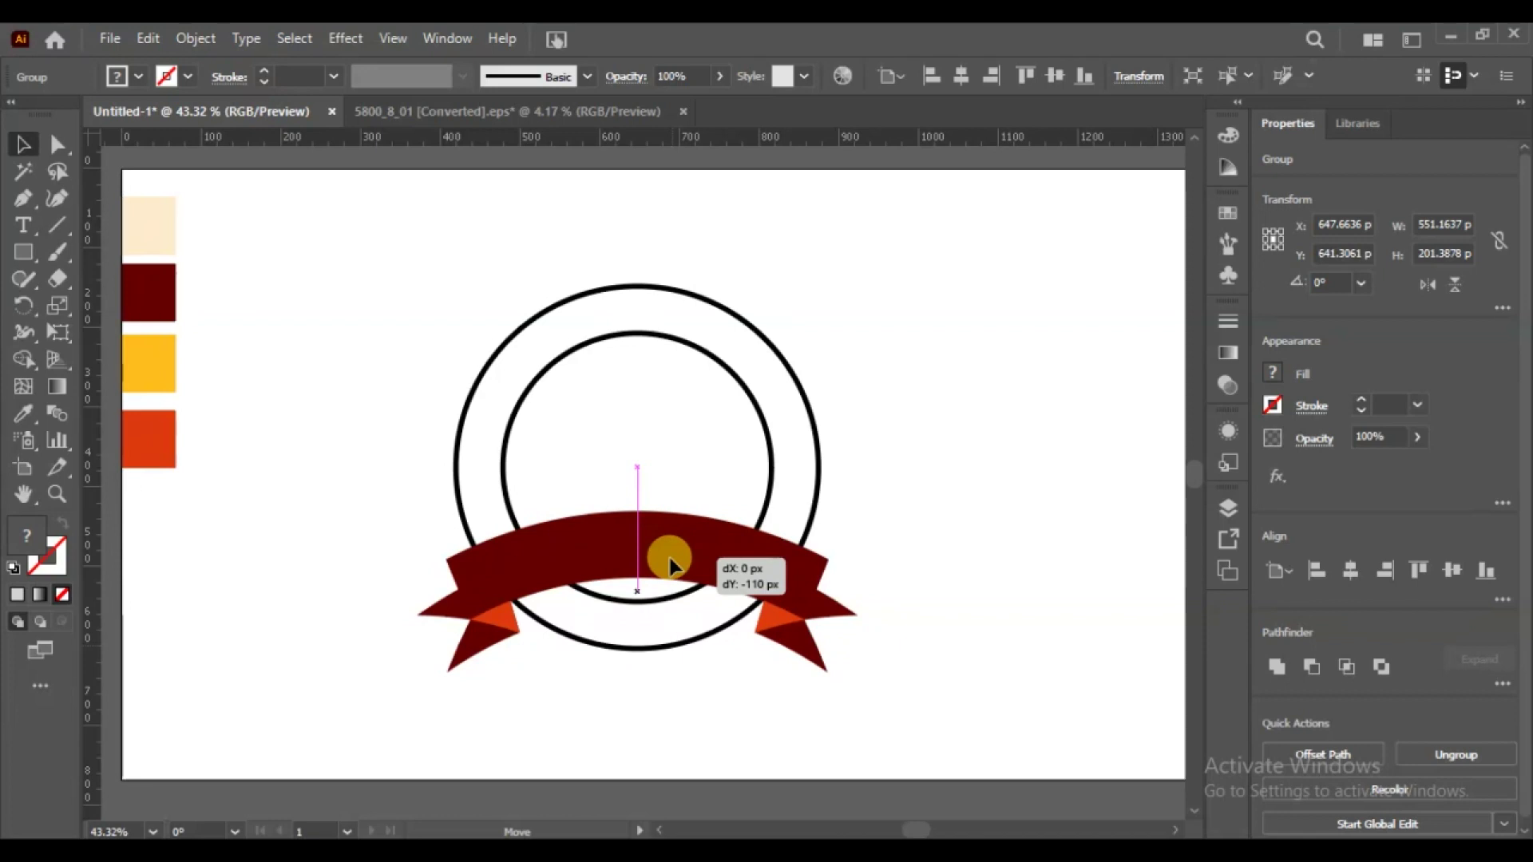
click(933, 583)
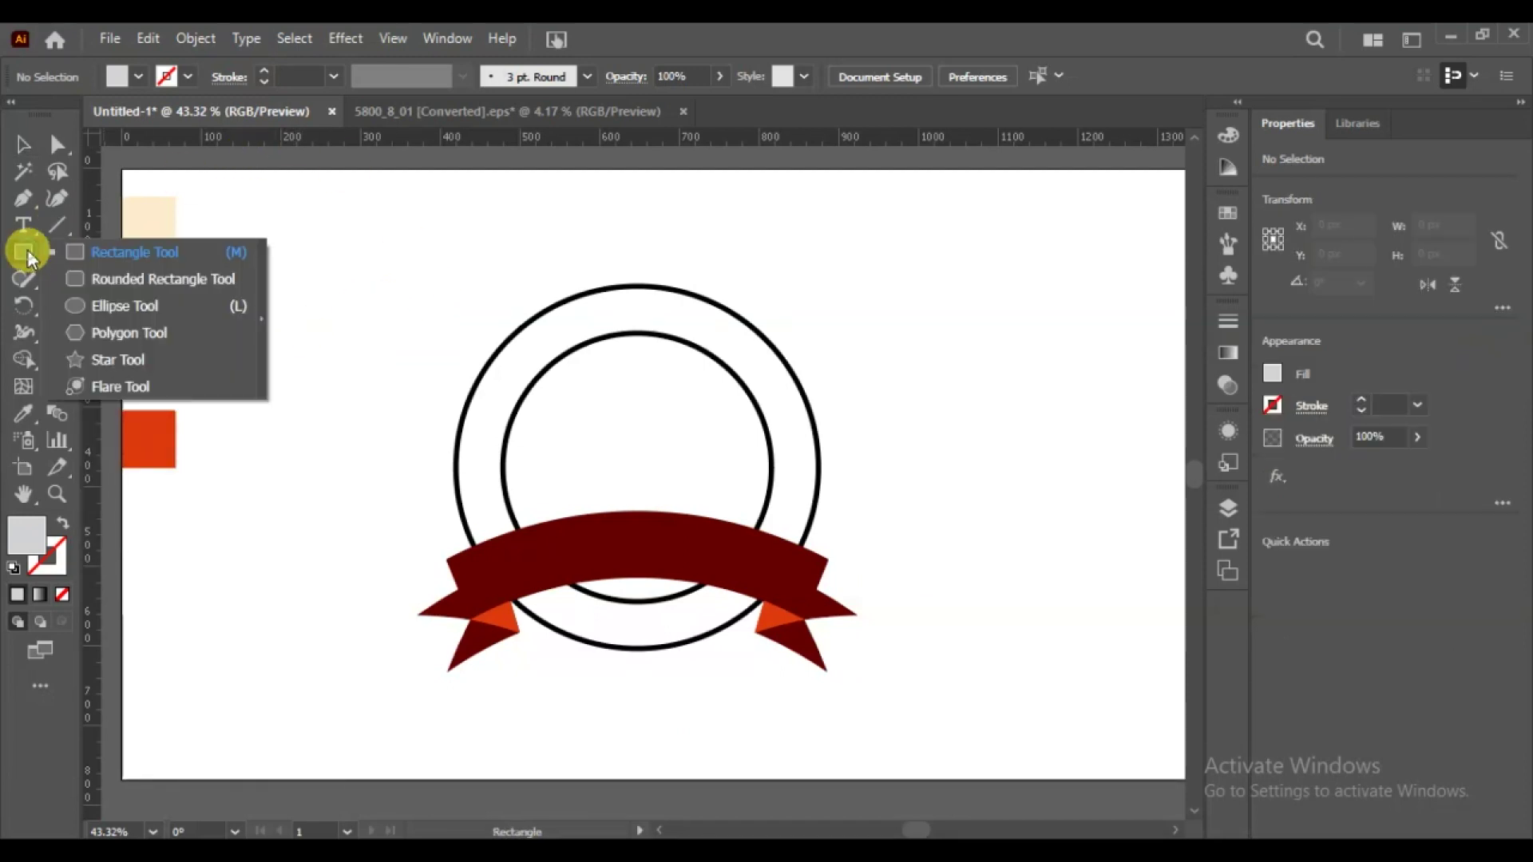
- Move the inner circle out to the right of the rings
drag(27, 250, 74, 305)
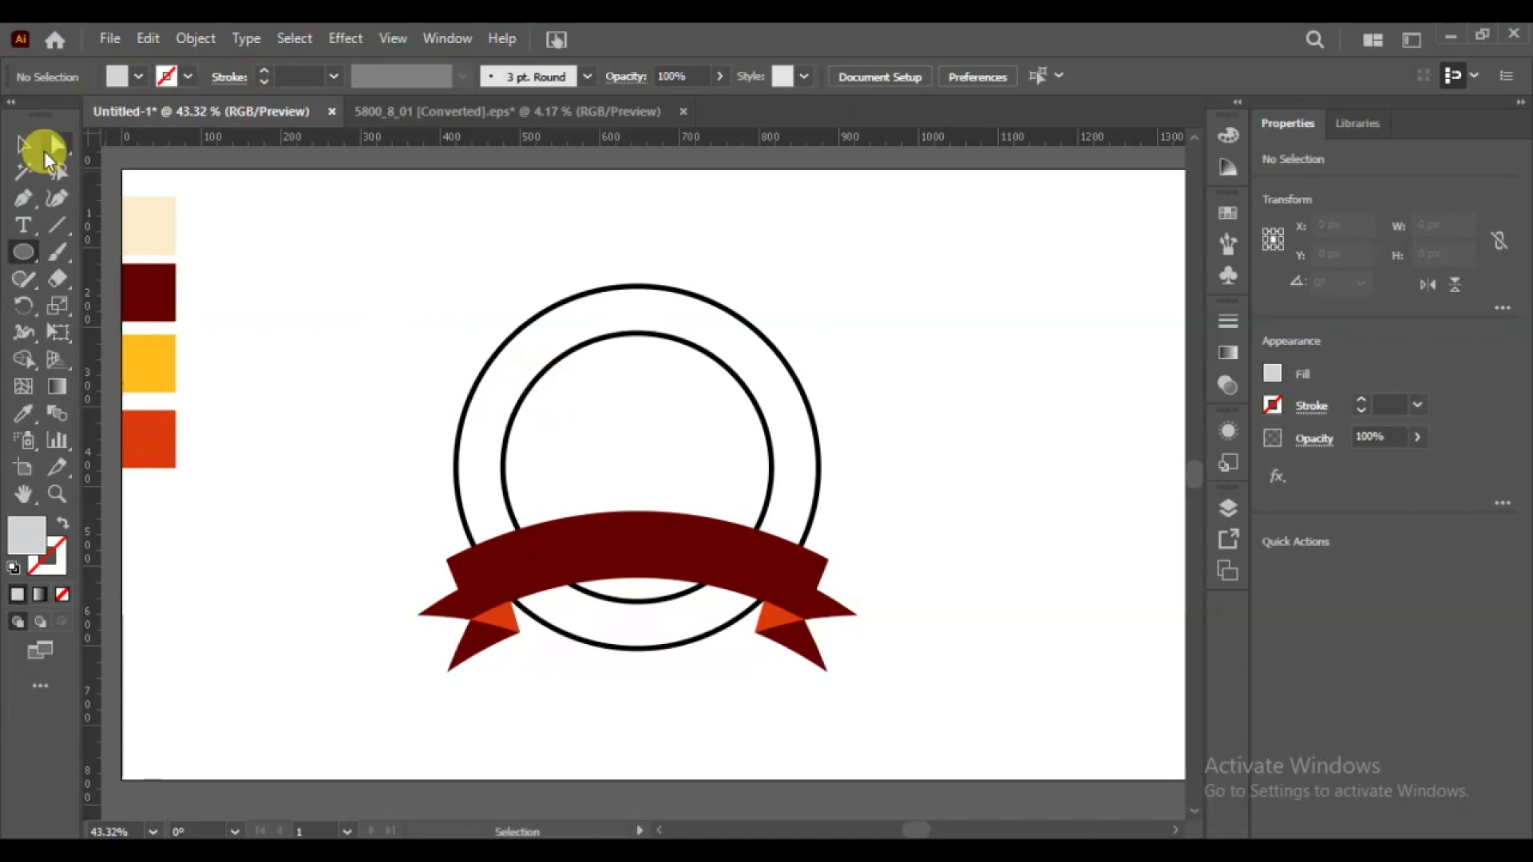
click(24, 145)
drag(561, 353, 895, 332)
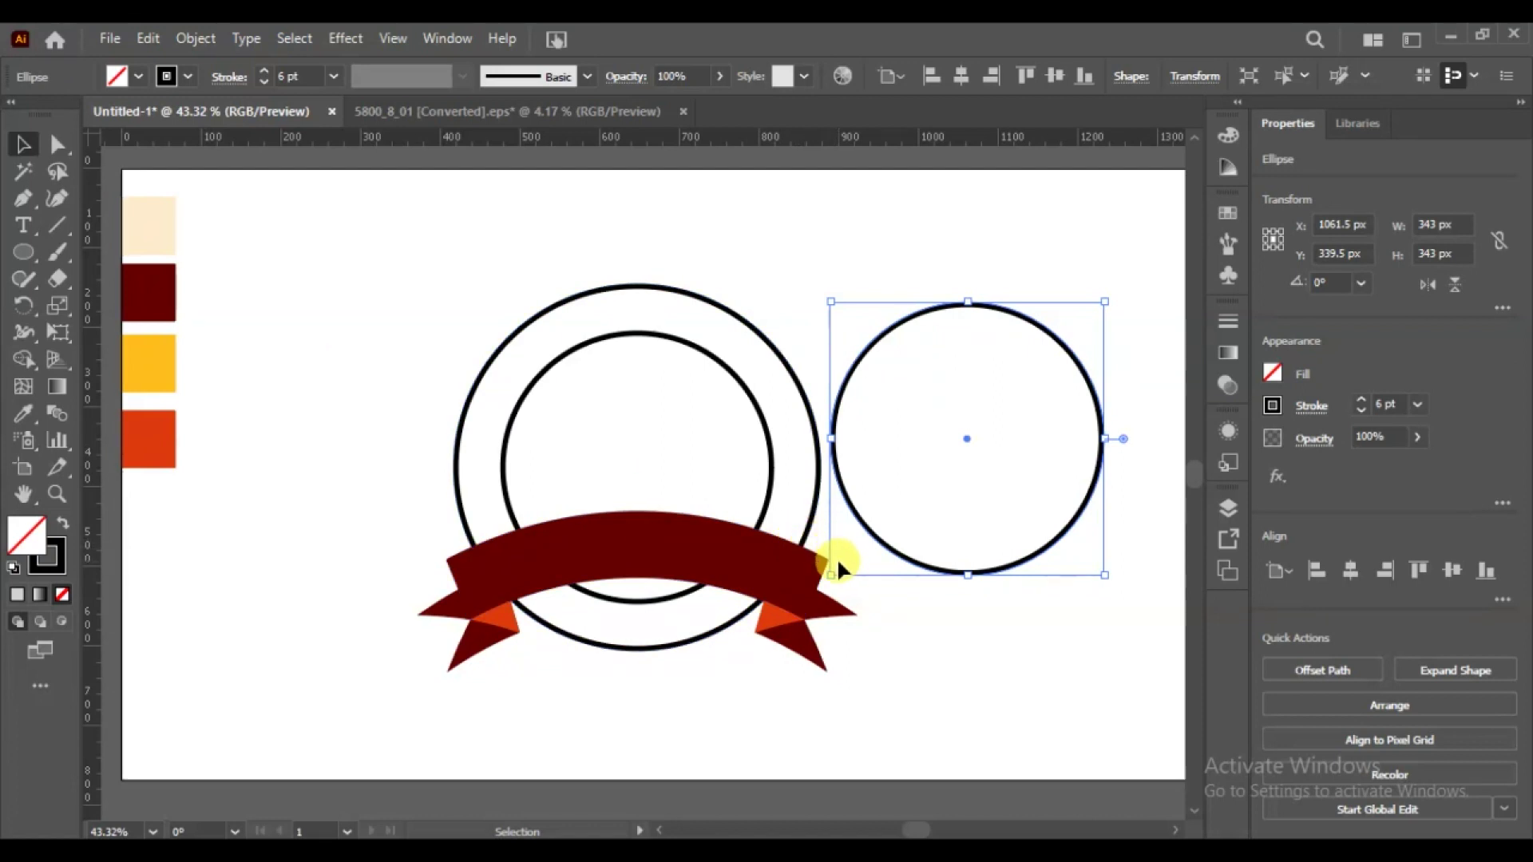
click(477, 237)
- Fill the right-hand circle with the yellow-orange swatch and no stroke
click(898, 323)
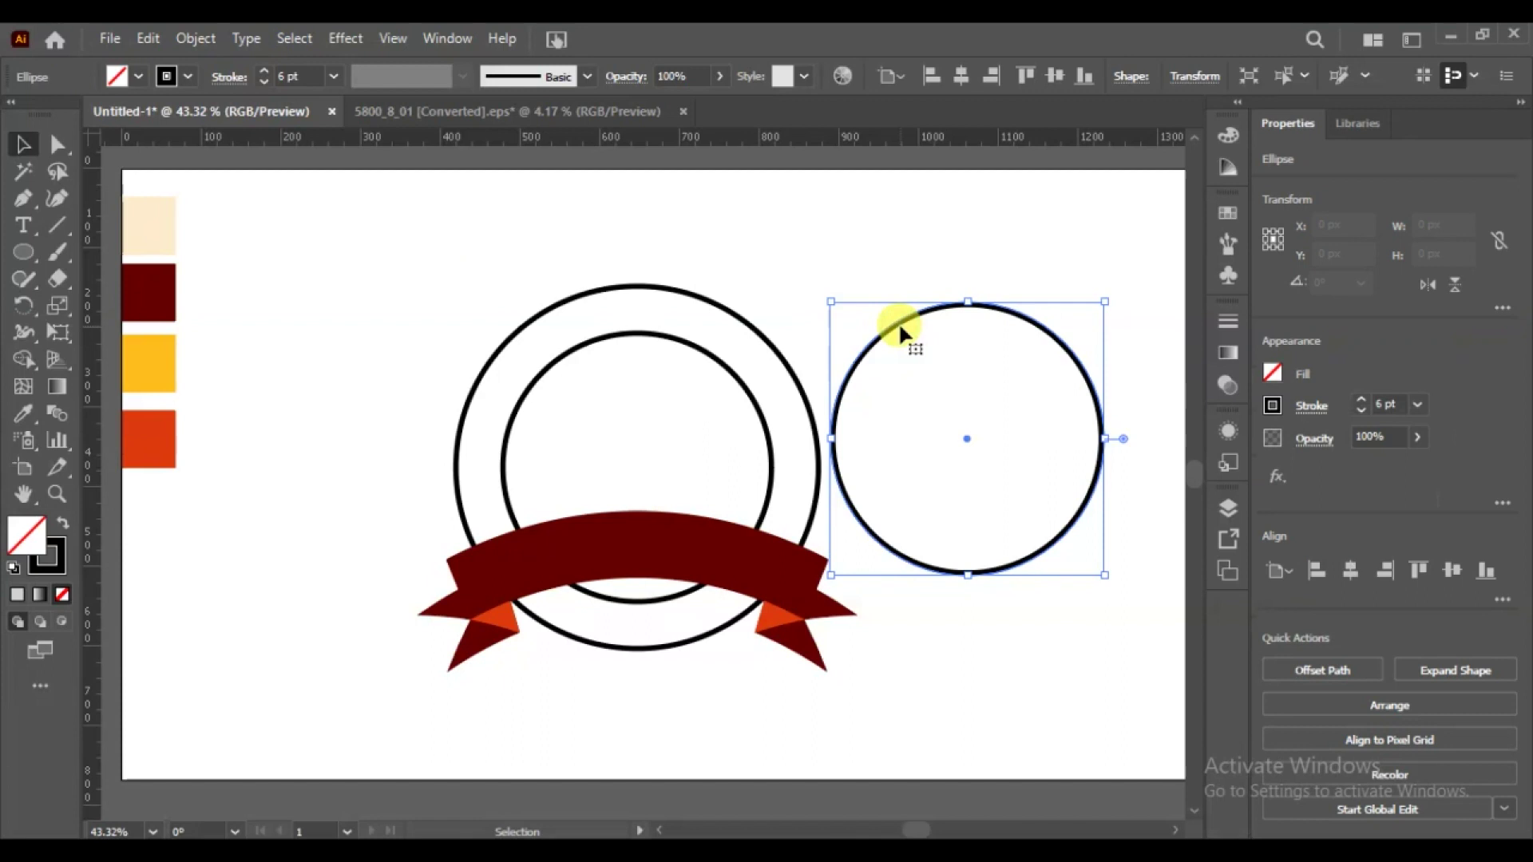
click(23, 413)
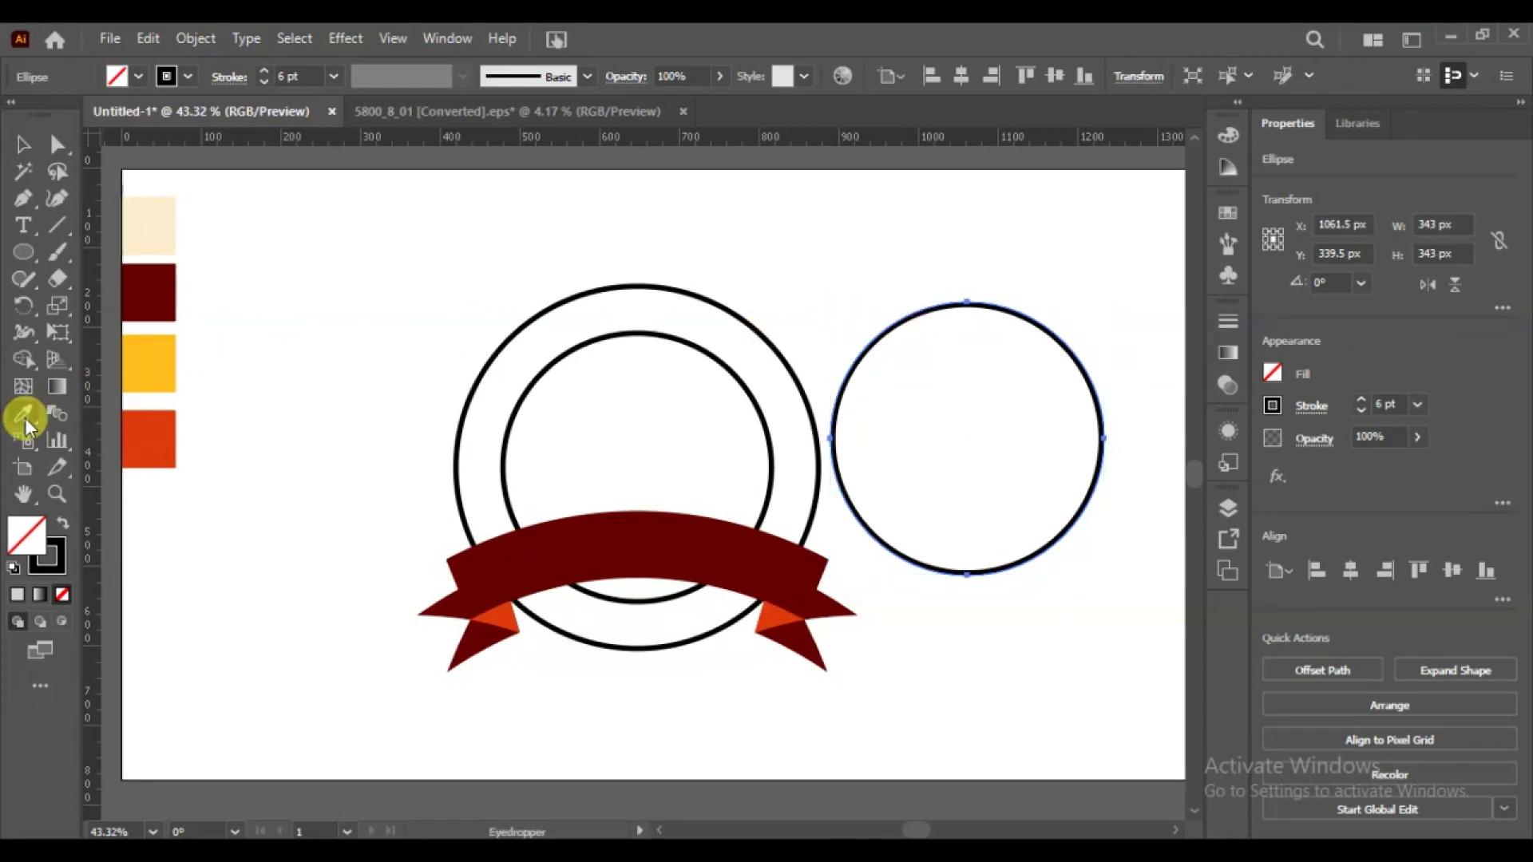
click(140, 434)
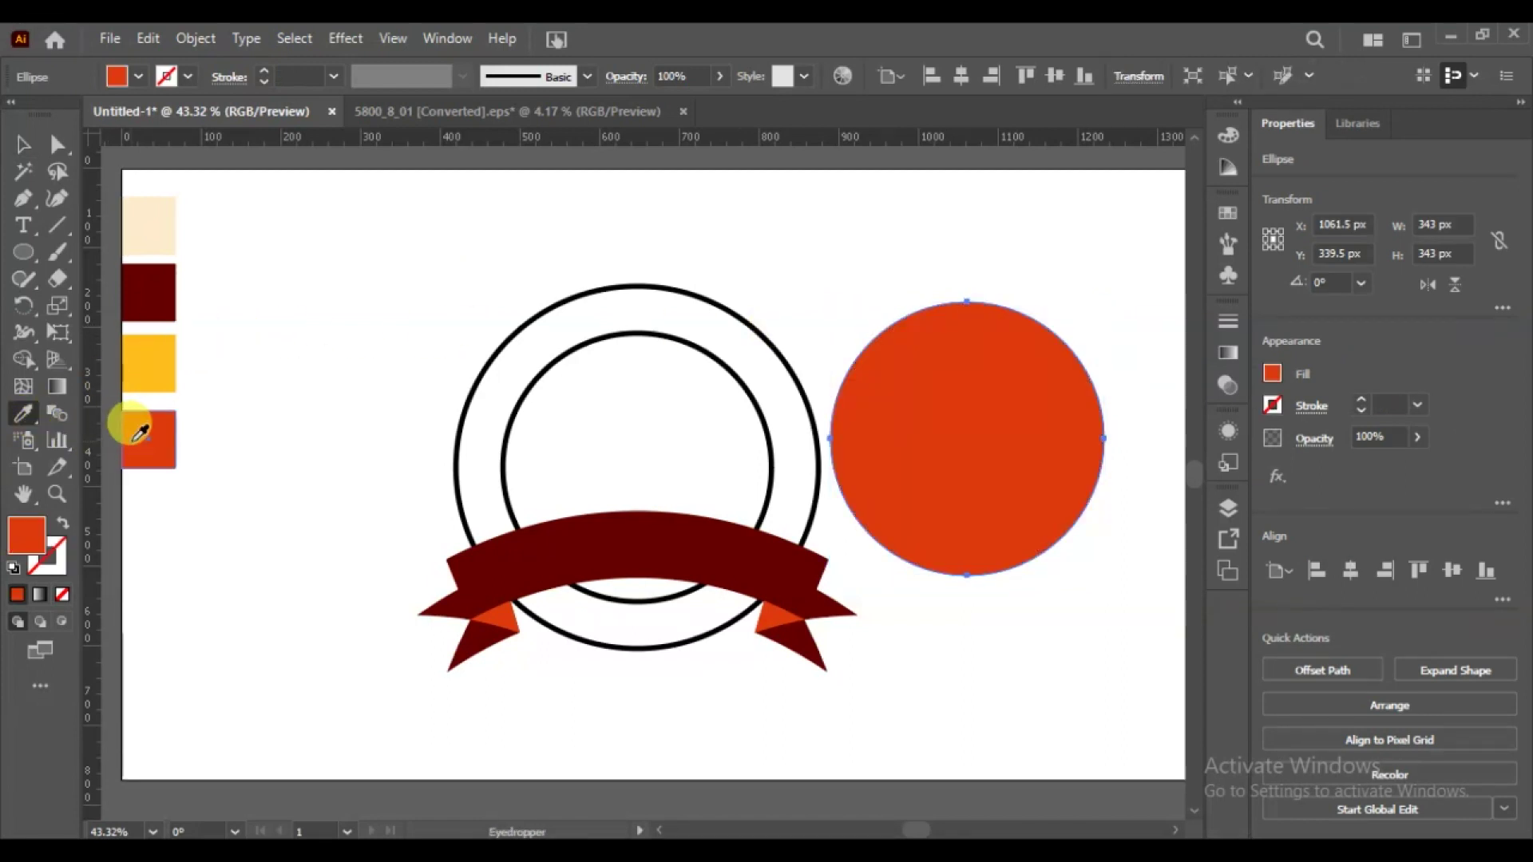
click(147, 366)
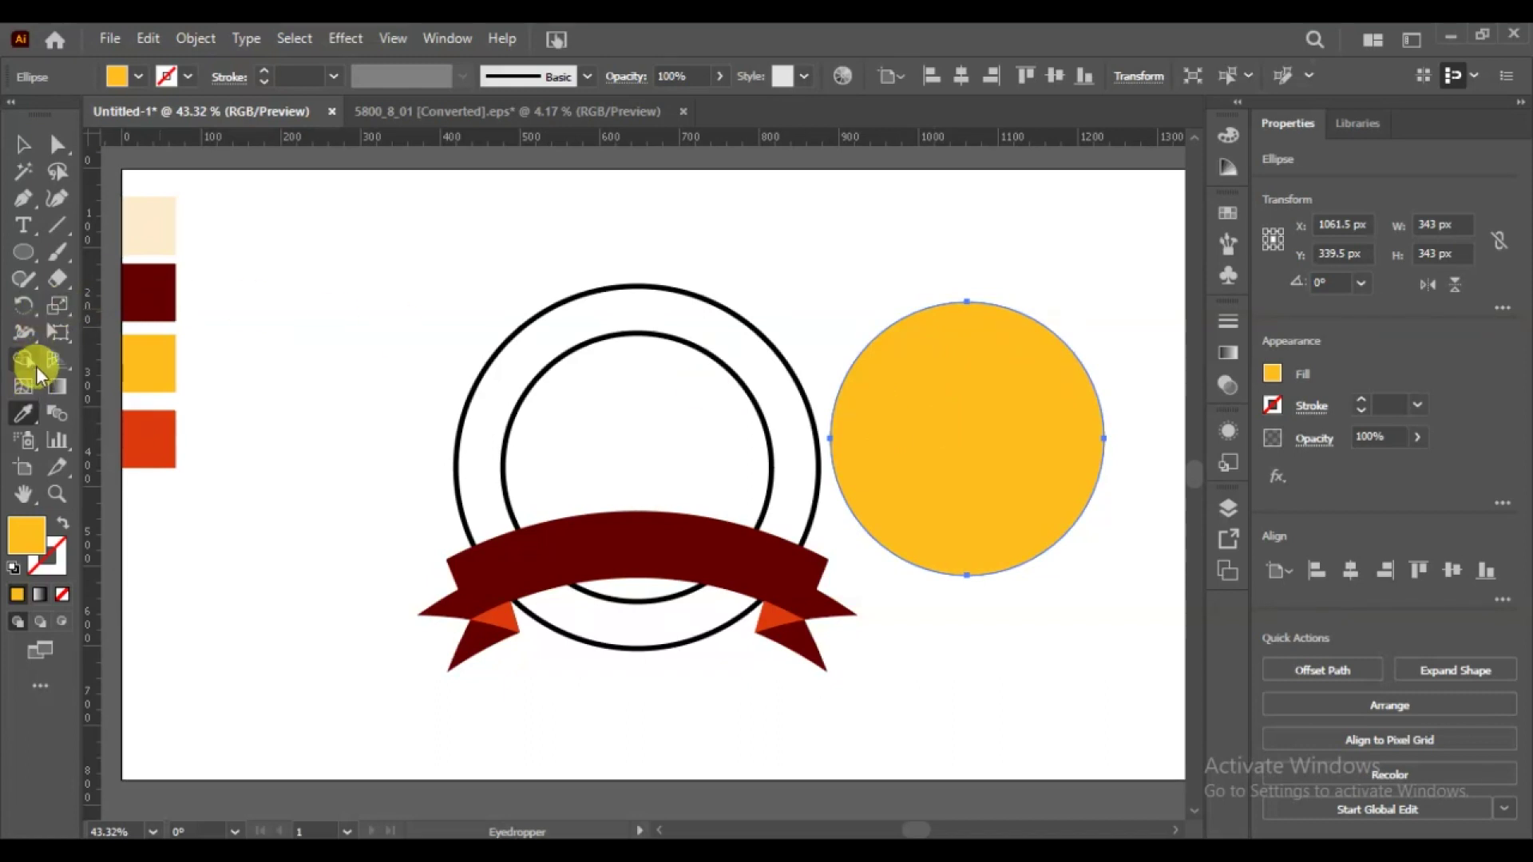
- Apply a gradient fill to the circle and sample the yellow swatch into it
click(58, 387)
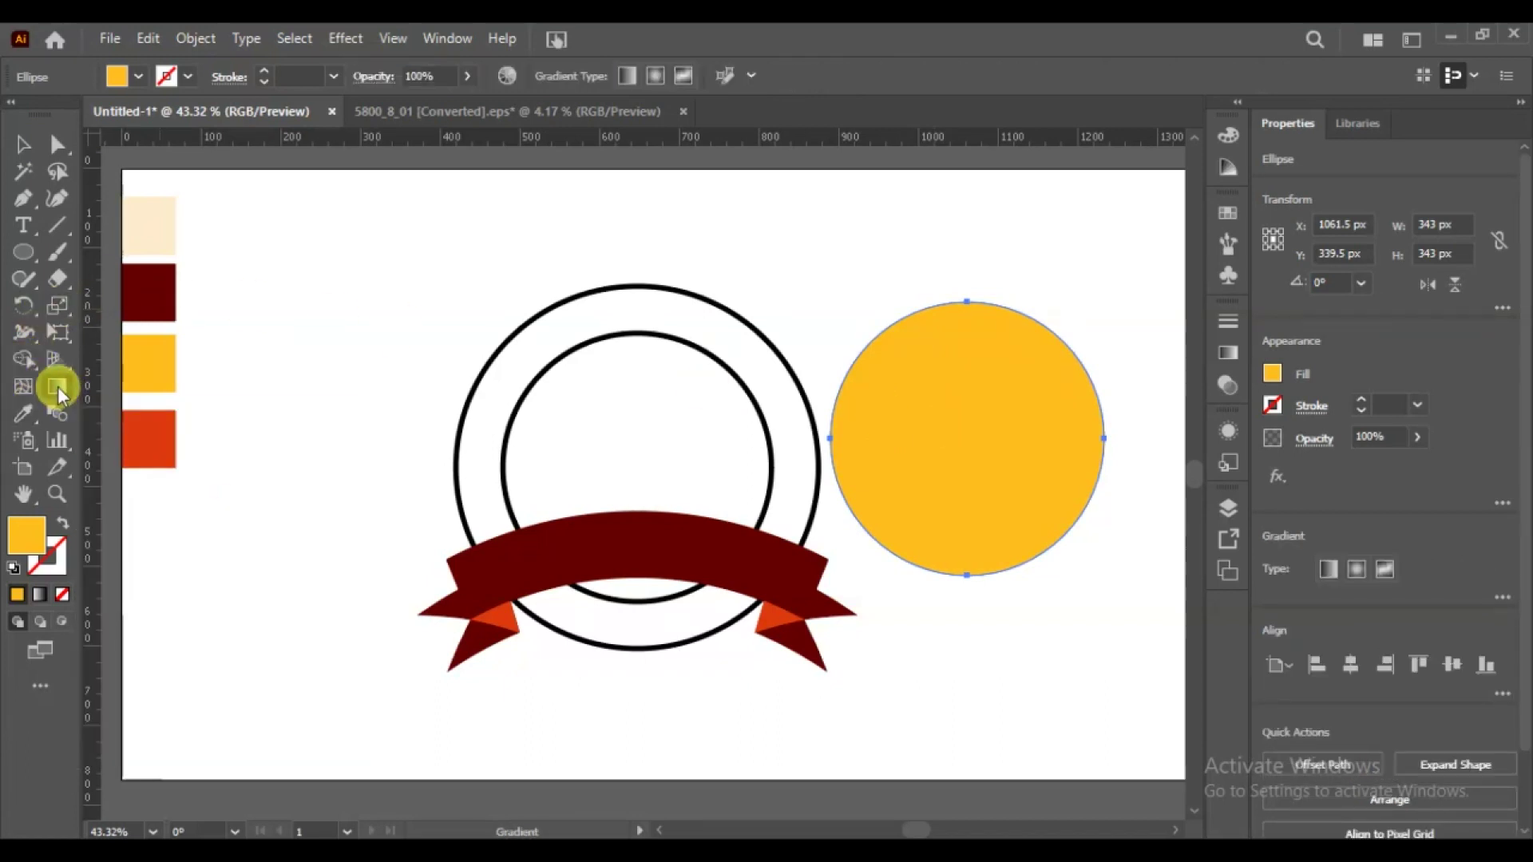
click(1231, 352)
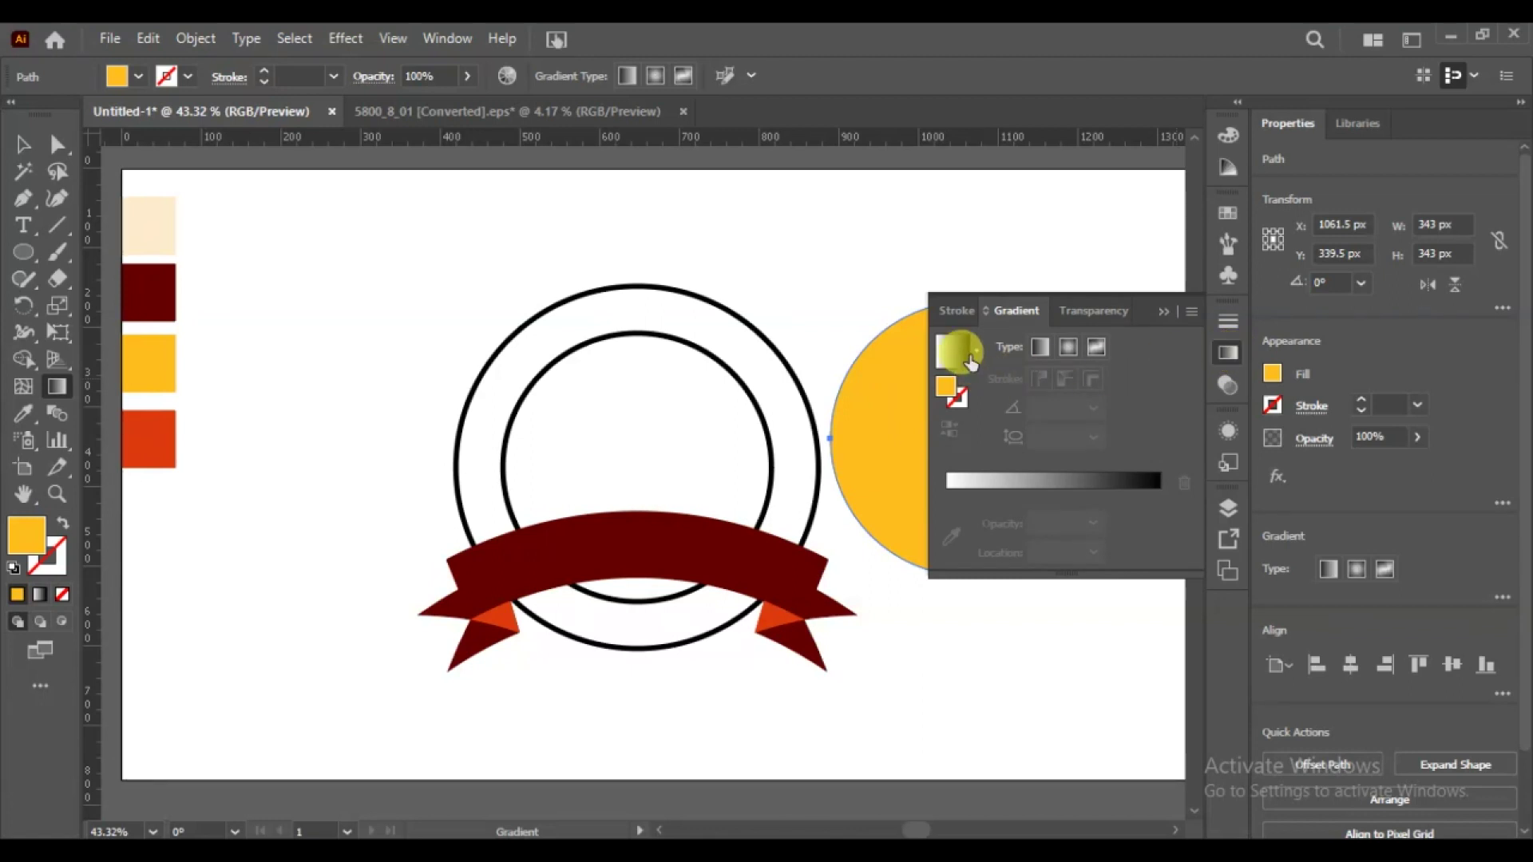
click(993, 479)
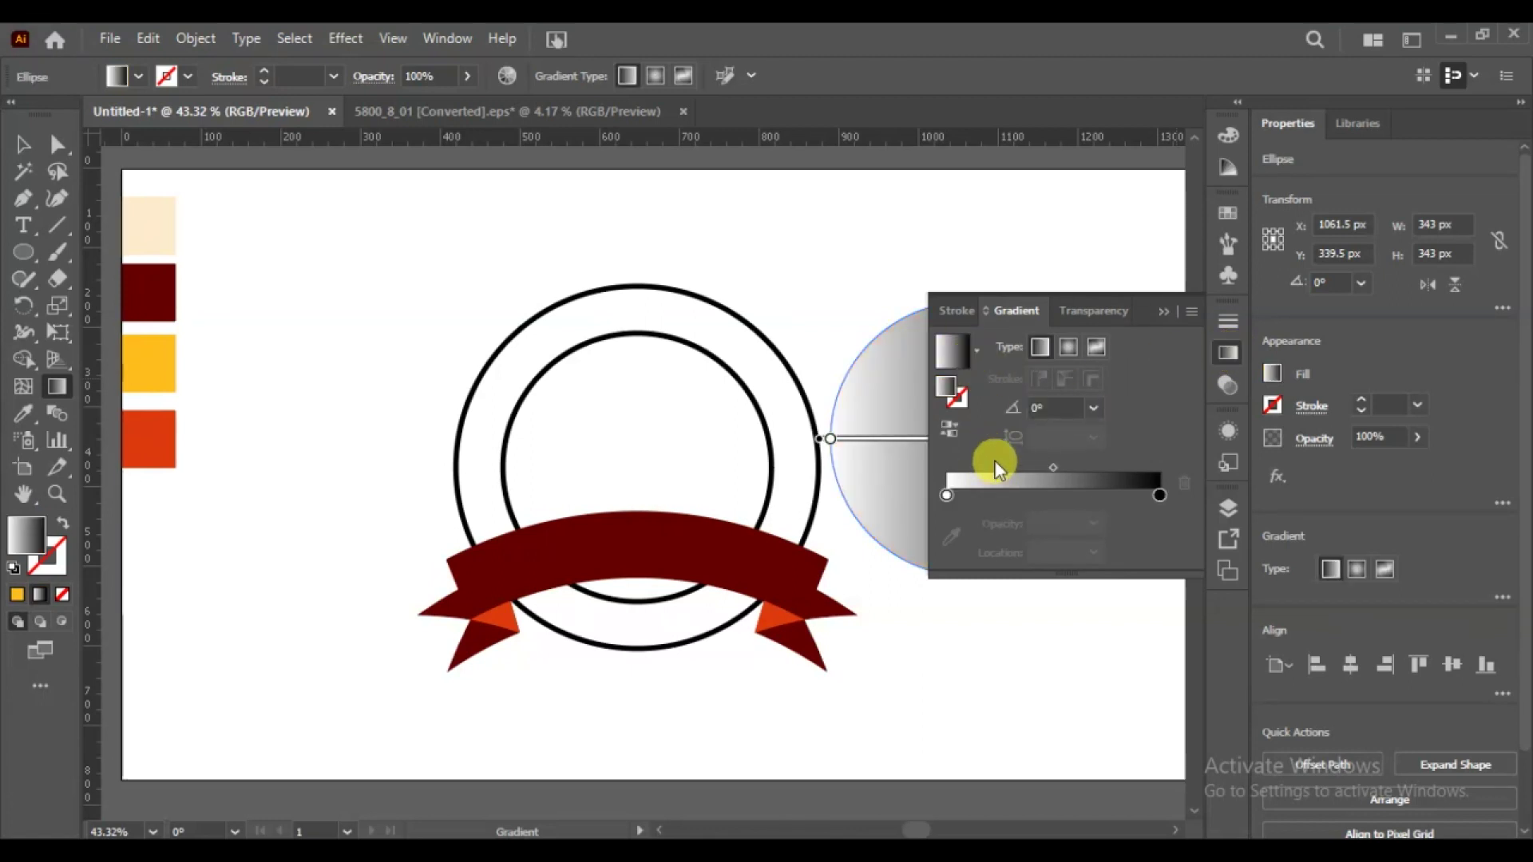
click(1159, 495)
click(27, 412)
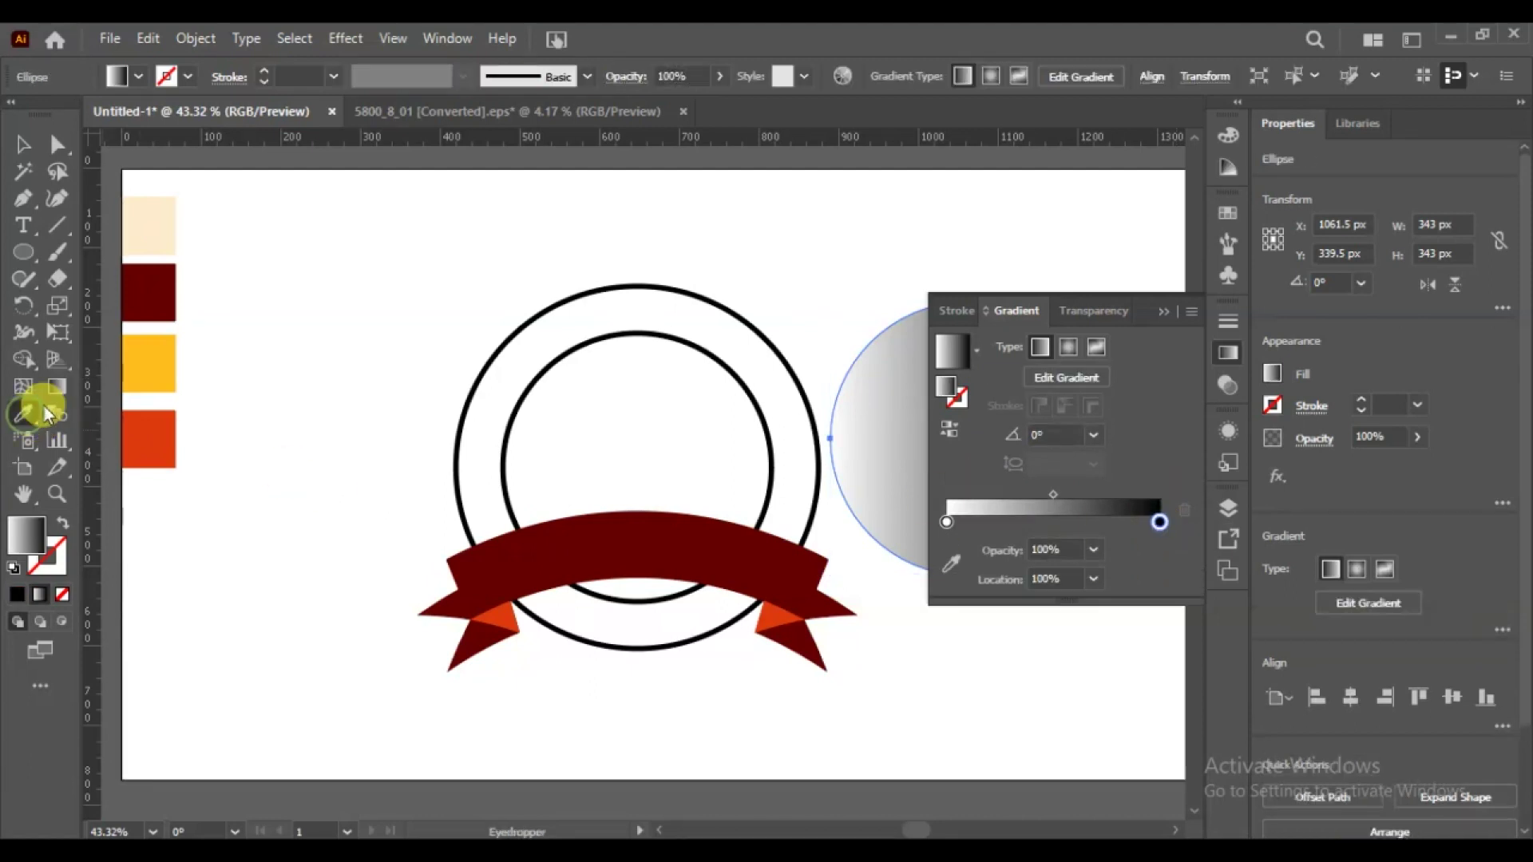
click(151, 352)
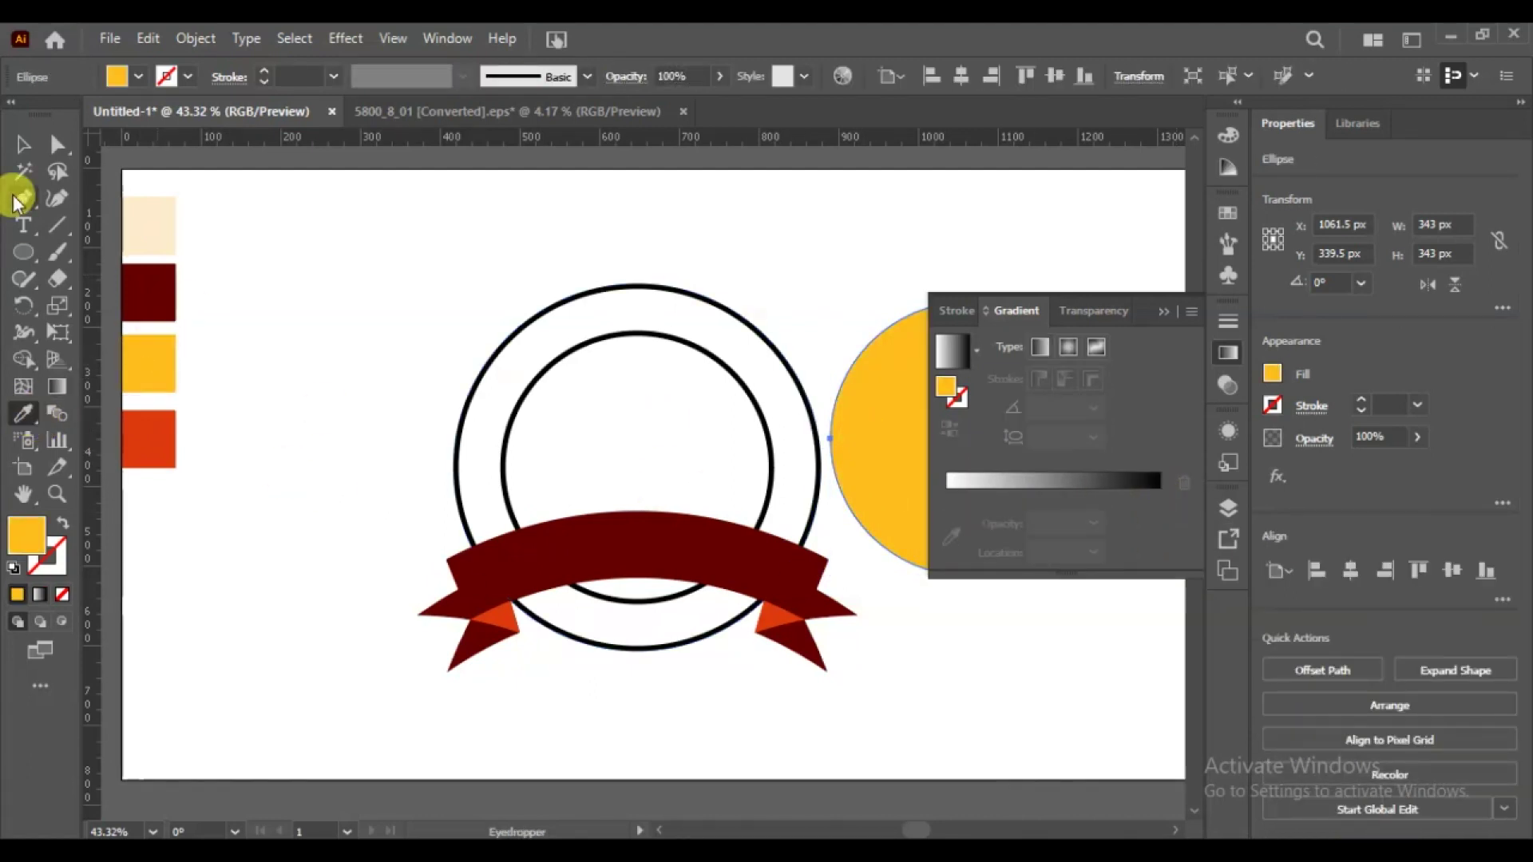
- Set the gradient's right stop to the yellow swatch and tint the left stop light yellow
click(25, 152)
click(1067, 483)
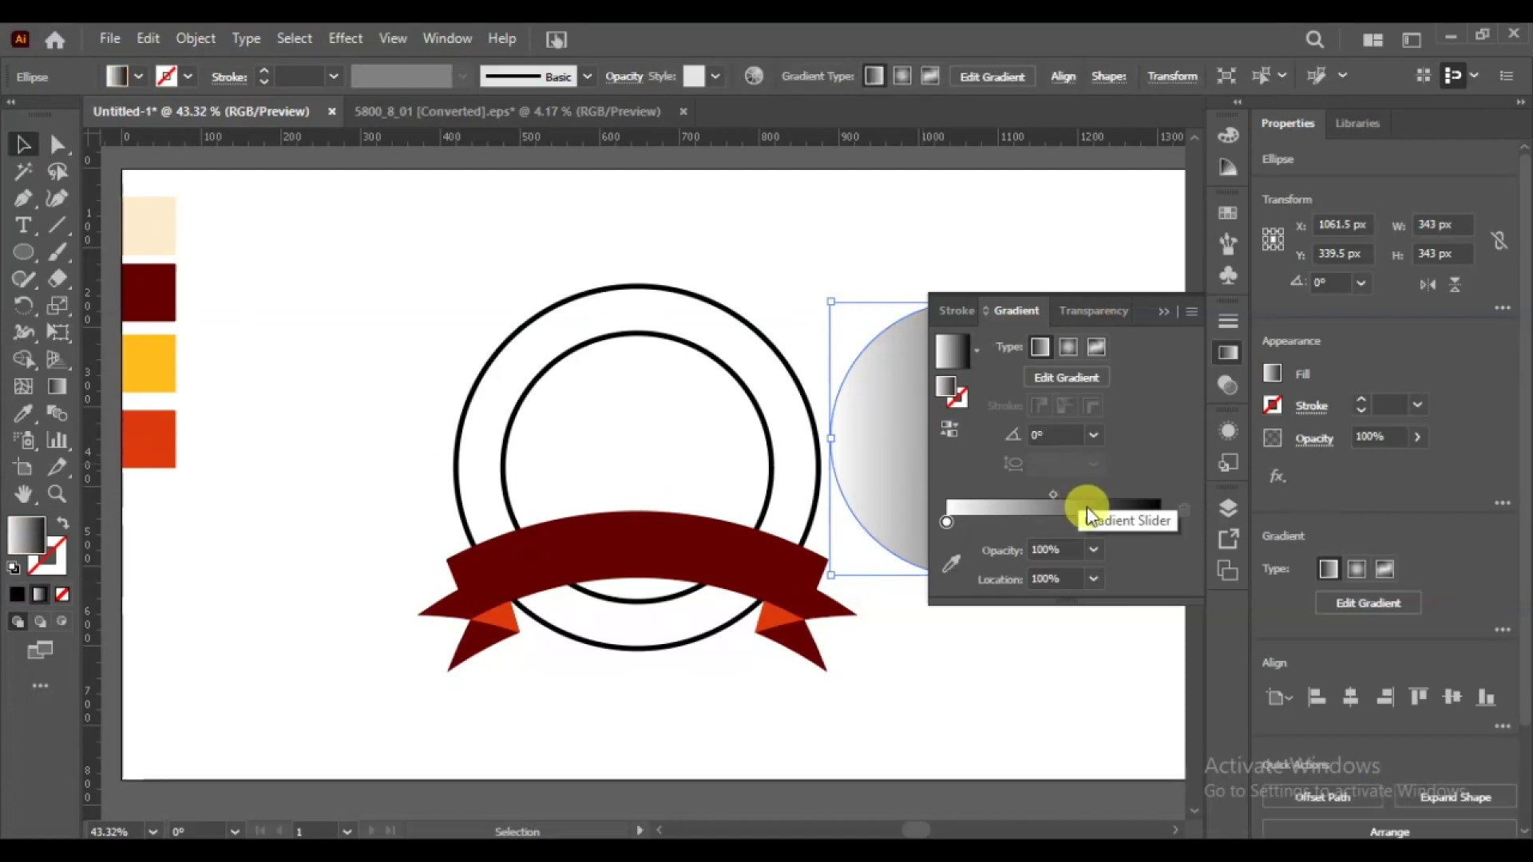
click(951, 564)
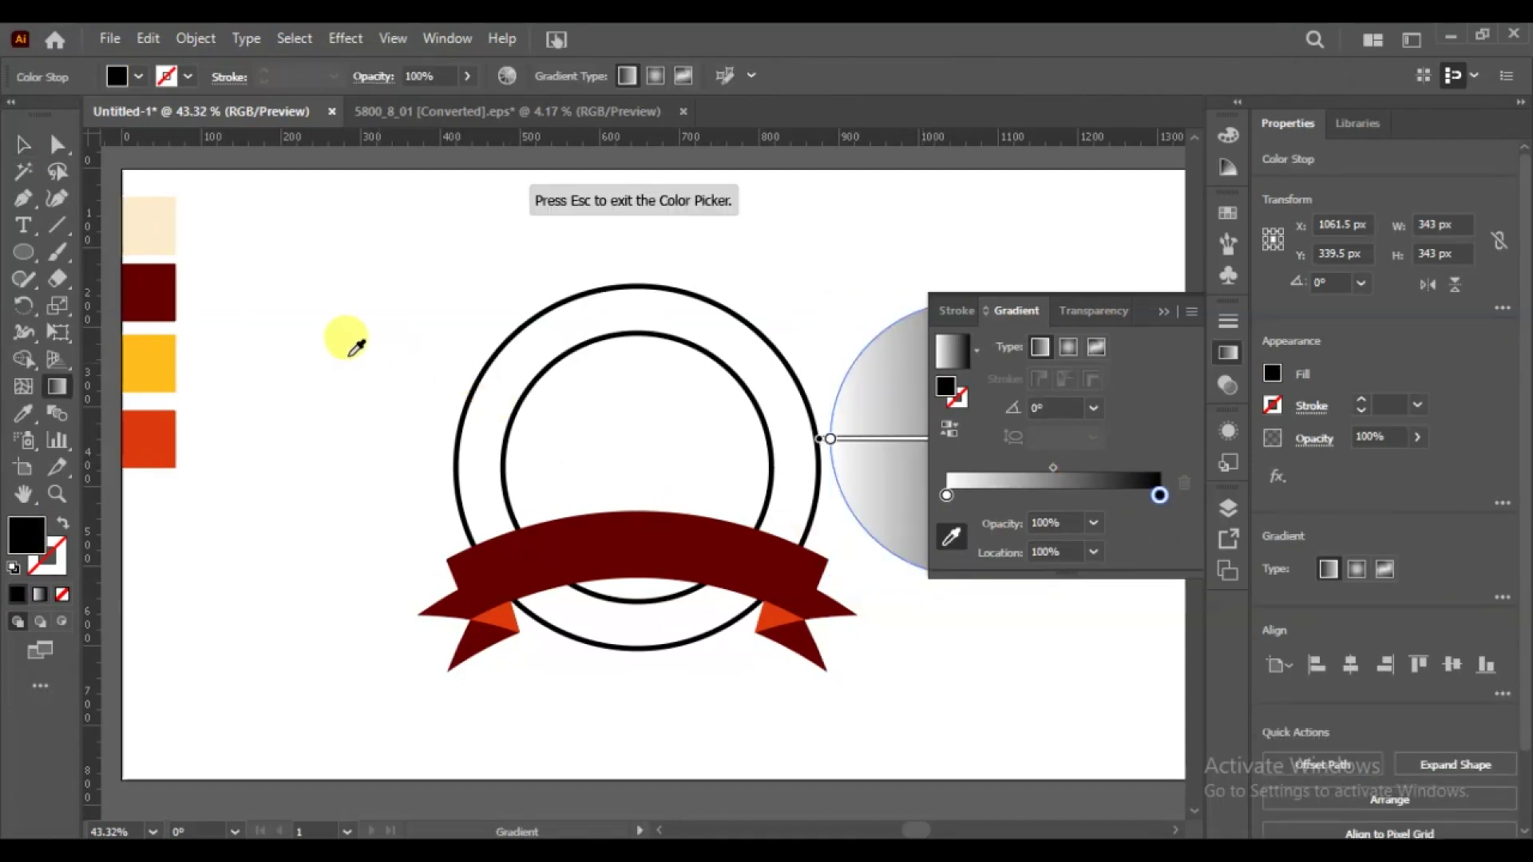
click(148, 363)
click(947, 496)
double_click(947, 497)
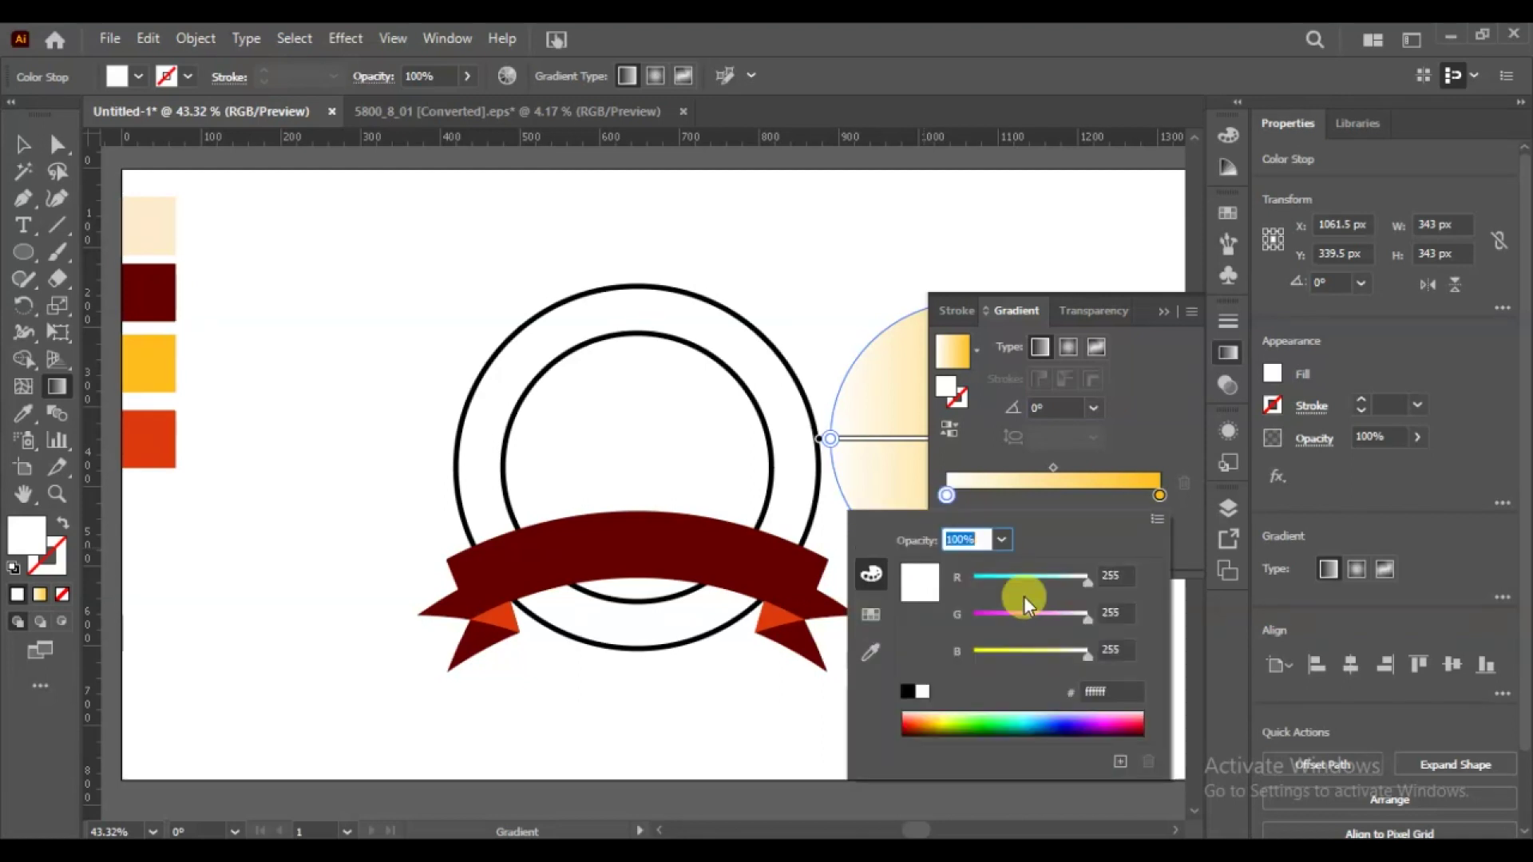
drag(1089, 658, 1008, 650)
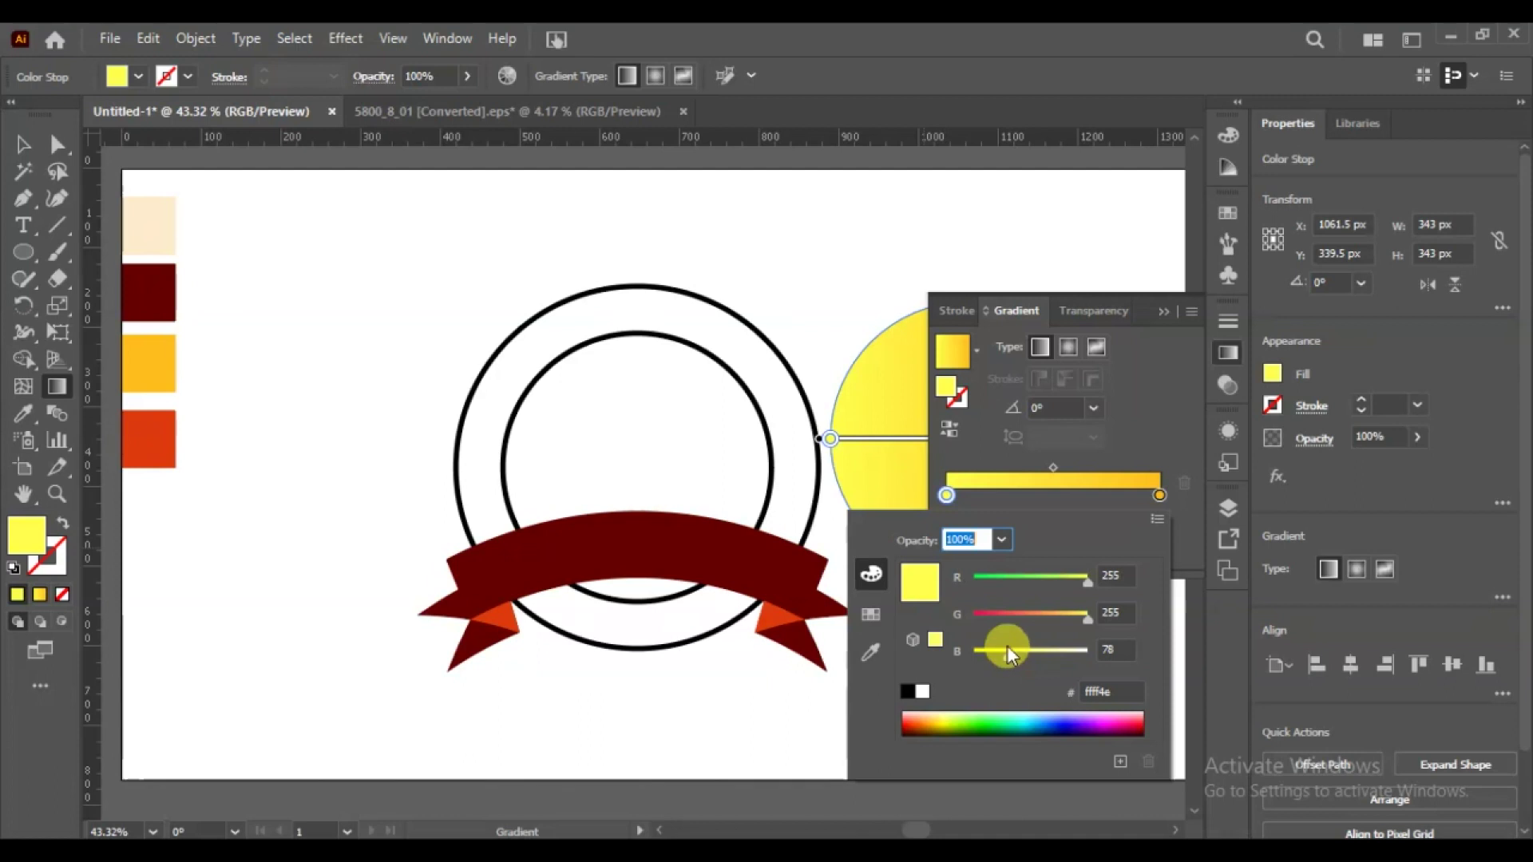
click(1123, 457)
- Make the circle's gradient run vertically, deep yellow at top to bright yellow below
click(23, 145)
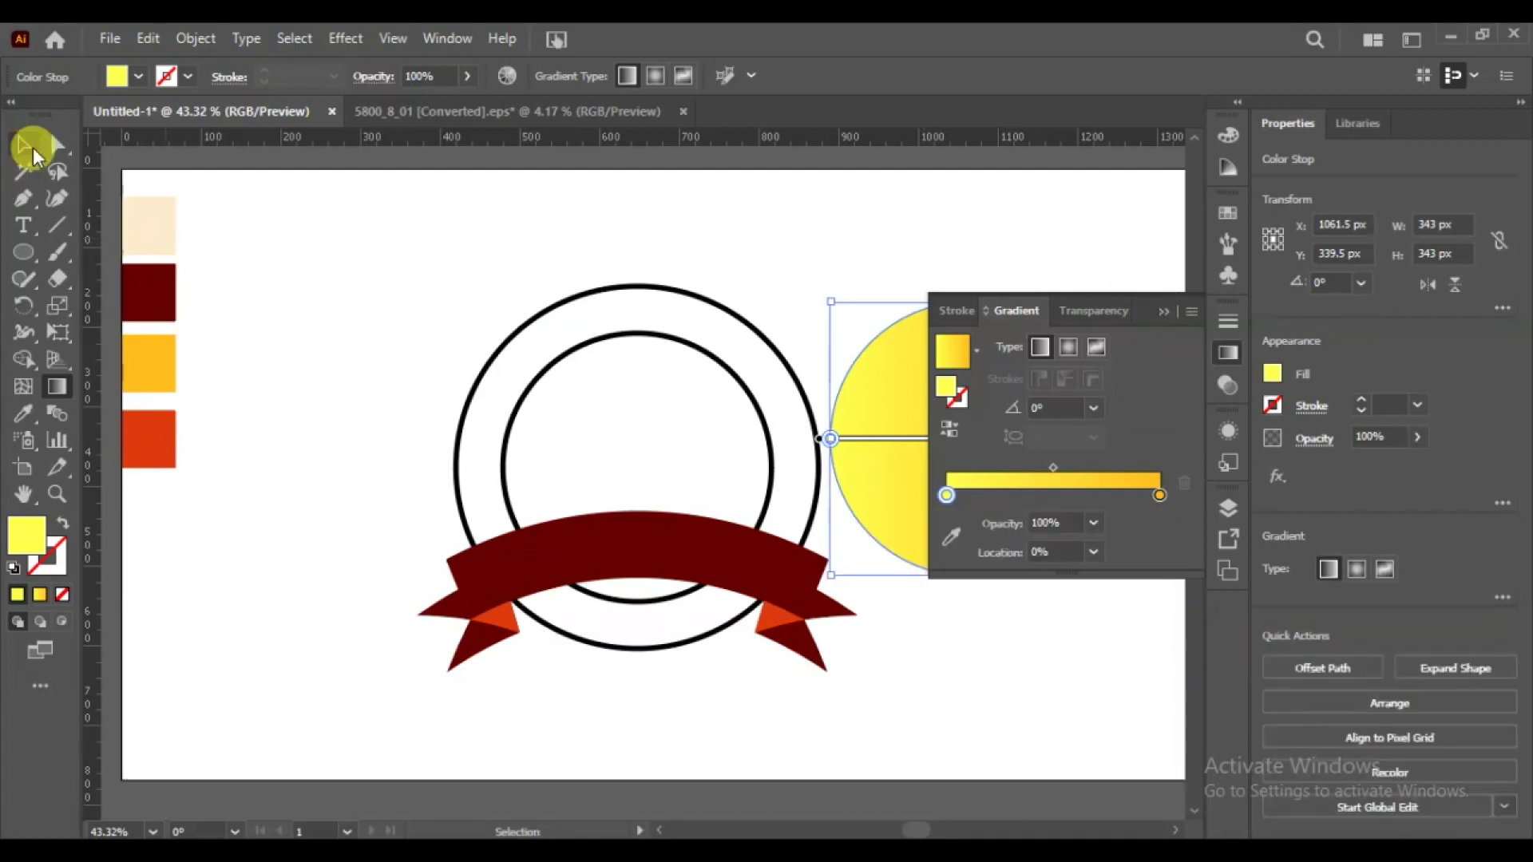
click(242, 279)
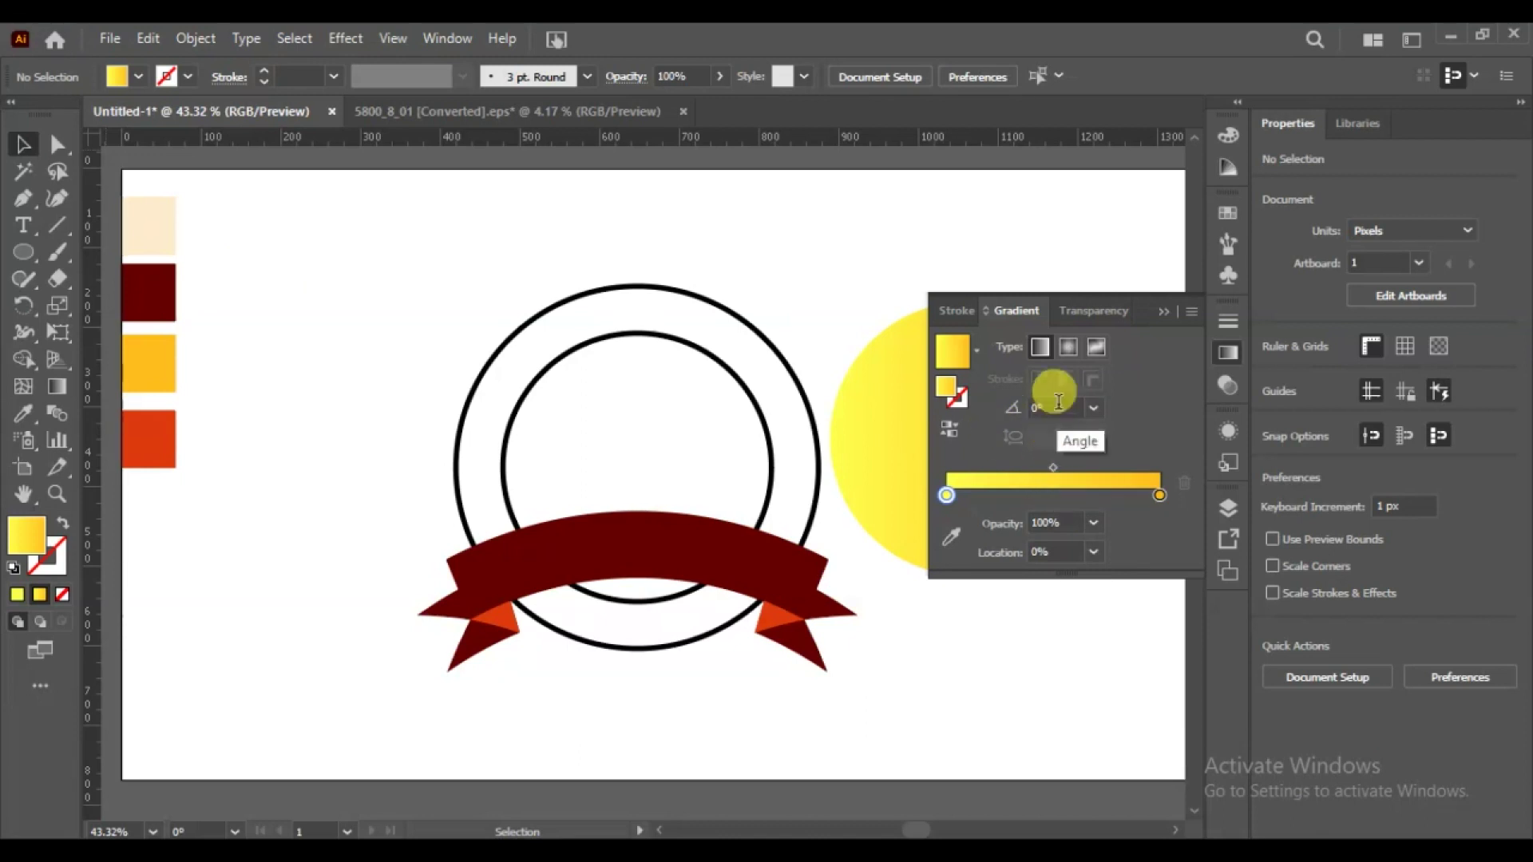
click(893, 415)
click(1065, 382)
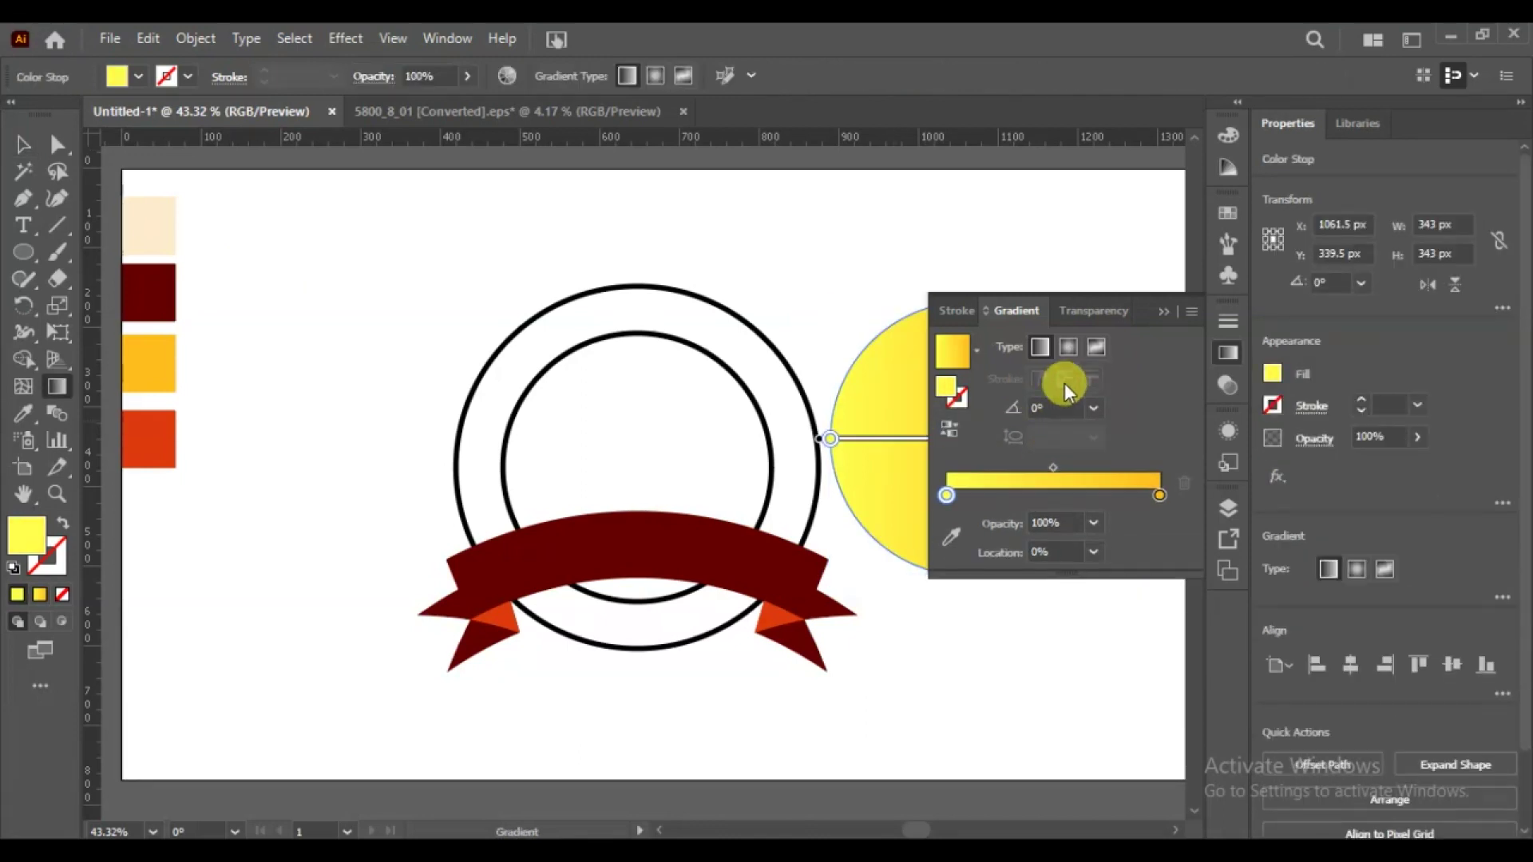
click(1159, 313)
mouse_move(939, 307)
mouse_down()
mouse_move(981, 534)
mouse_move(964, 462)
mouse_move(972, 321)
mouse_move(951, 298)
mouse_move(966, 316)
mouse_up()
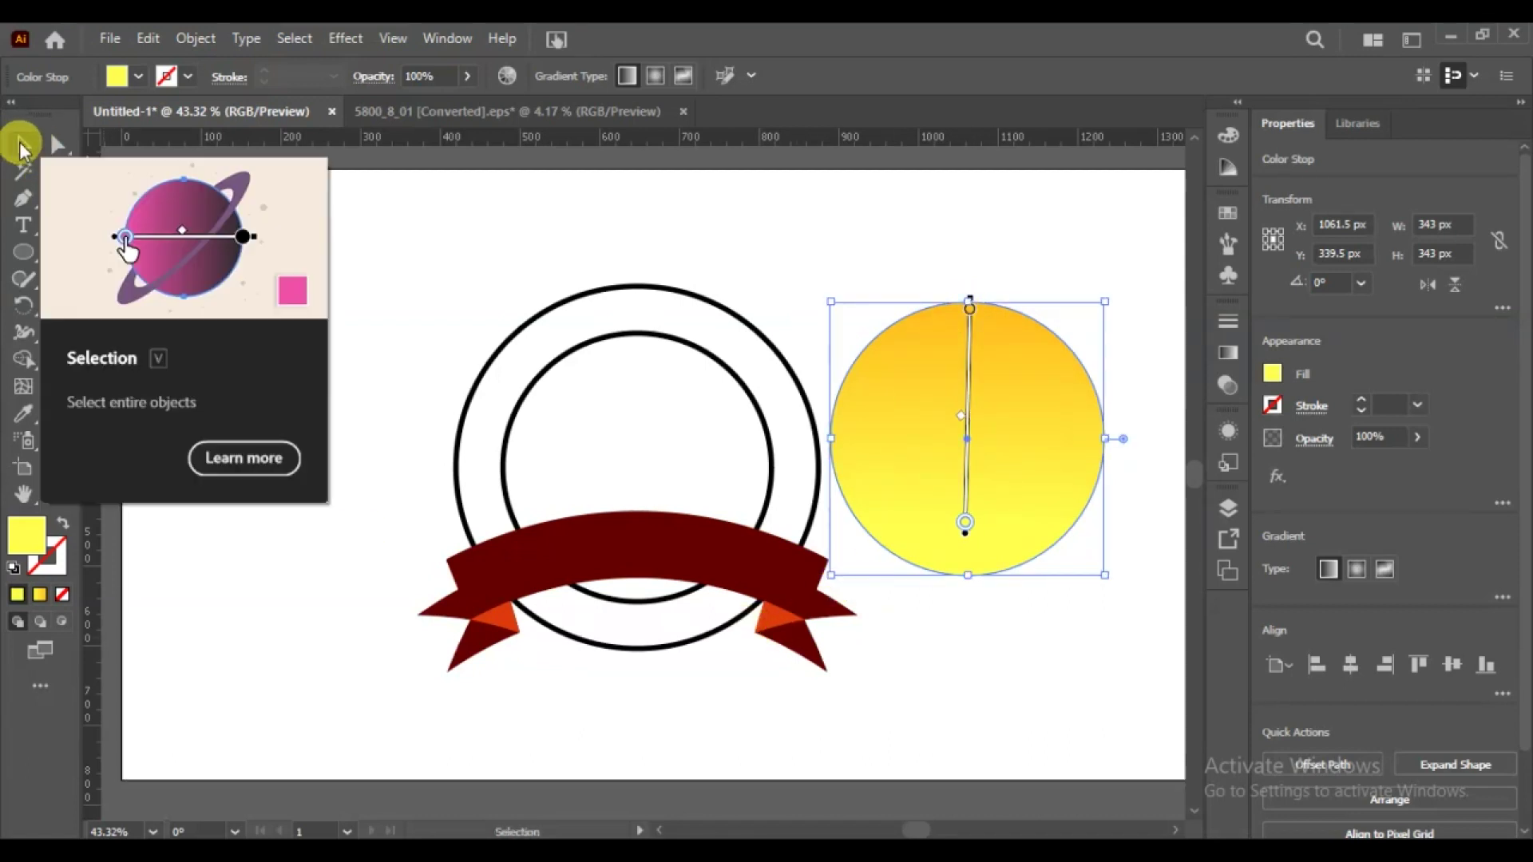
click(23, 144)
click(406, 246)
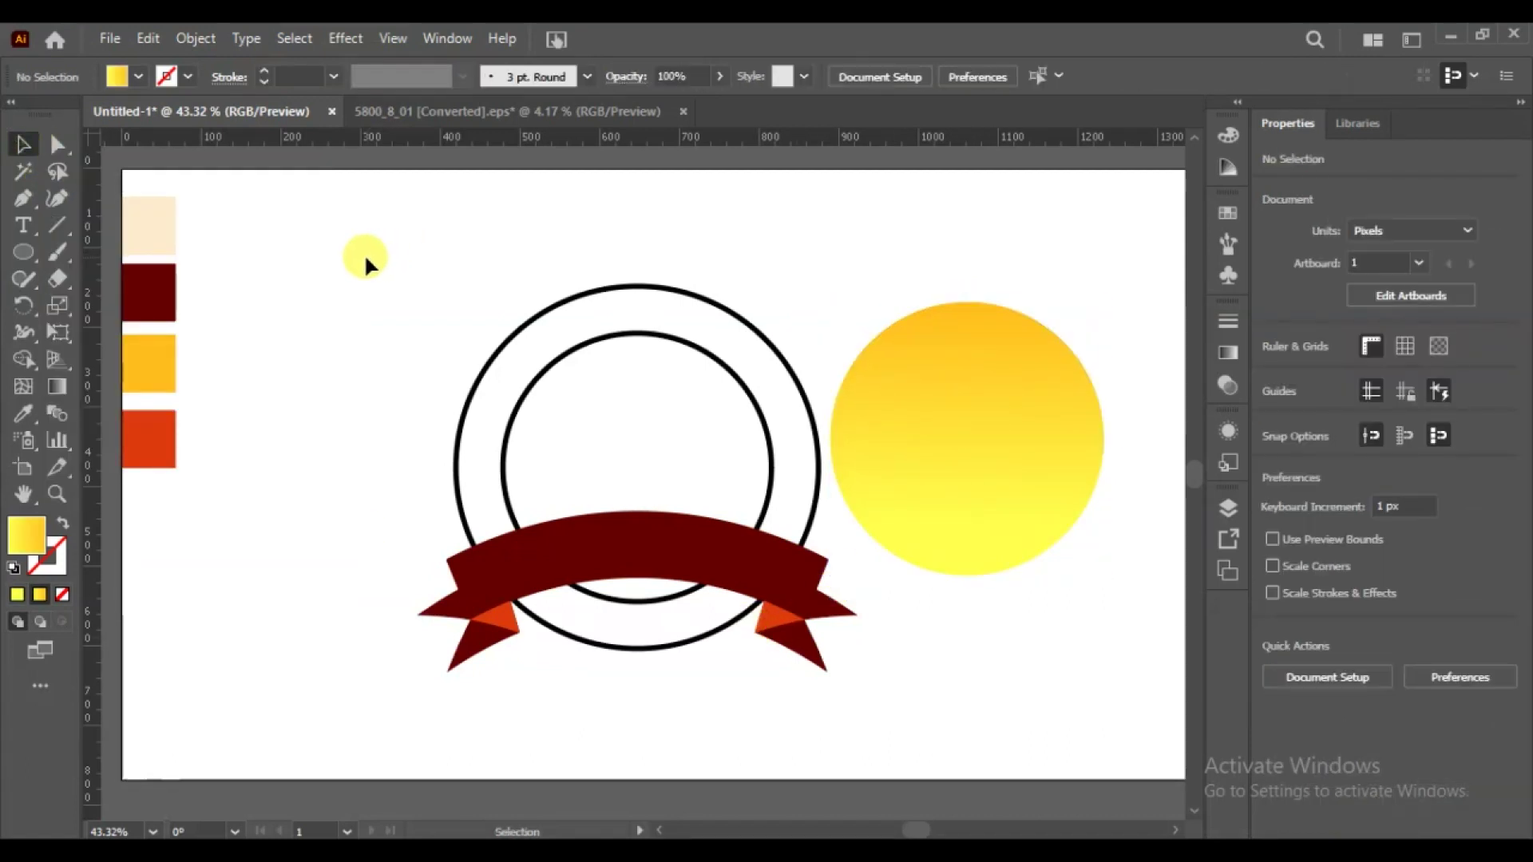
- Draw a vertical Pen line from the sun circle's top edge down to its centre
click(22, 198)
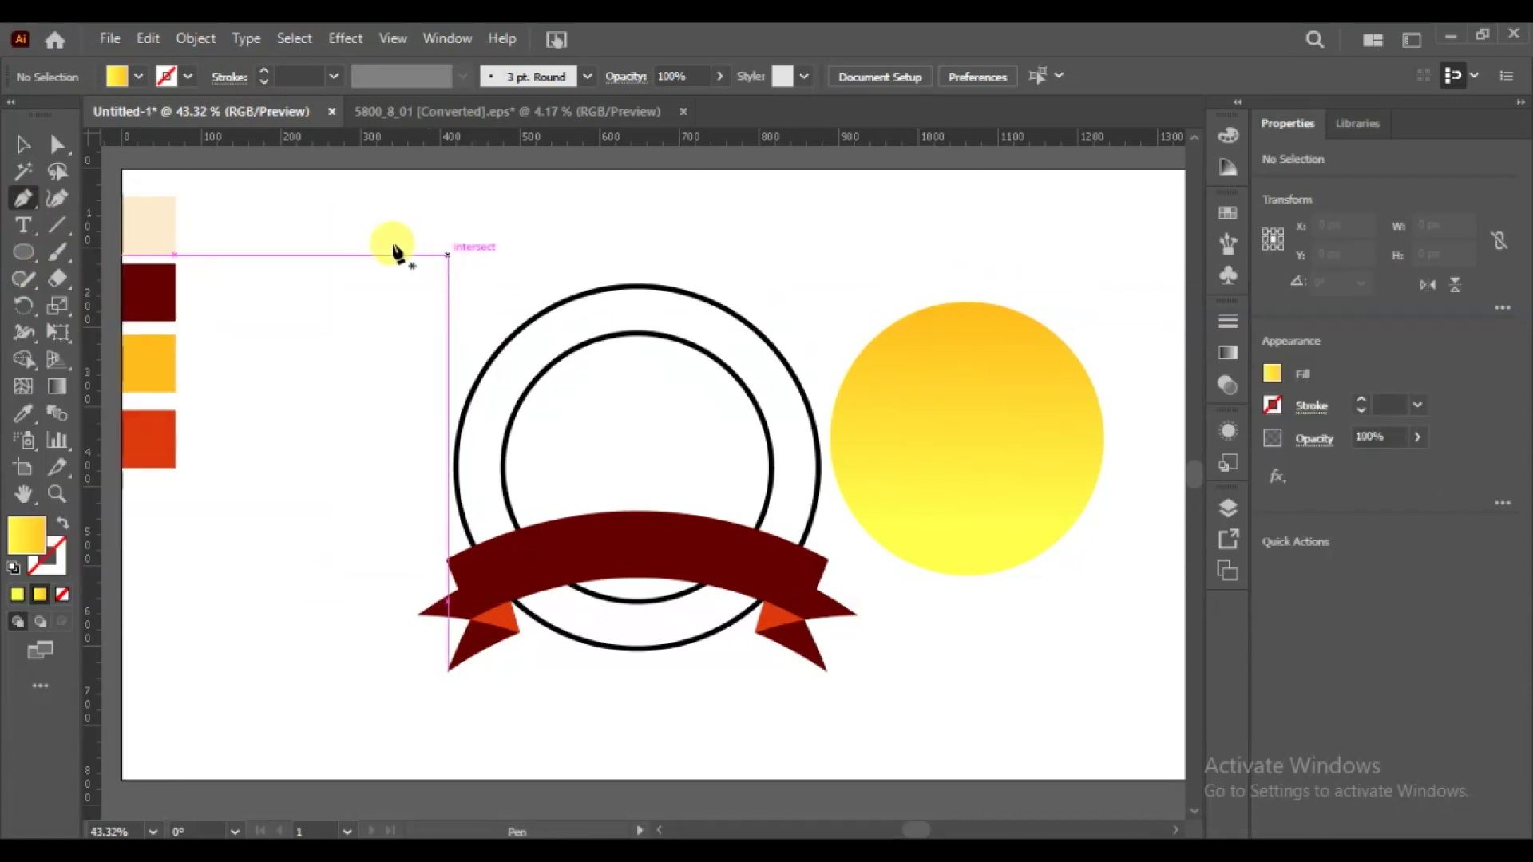
click(962, 299)
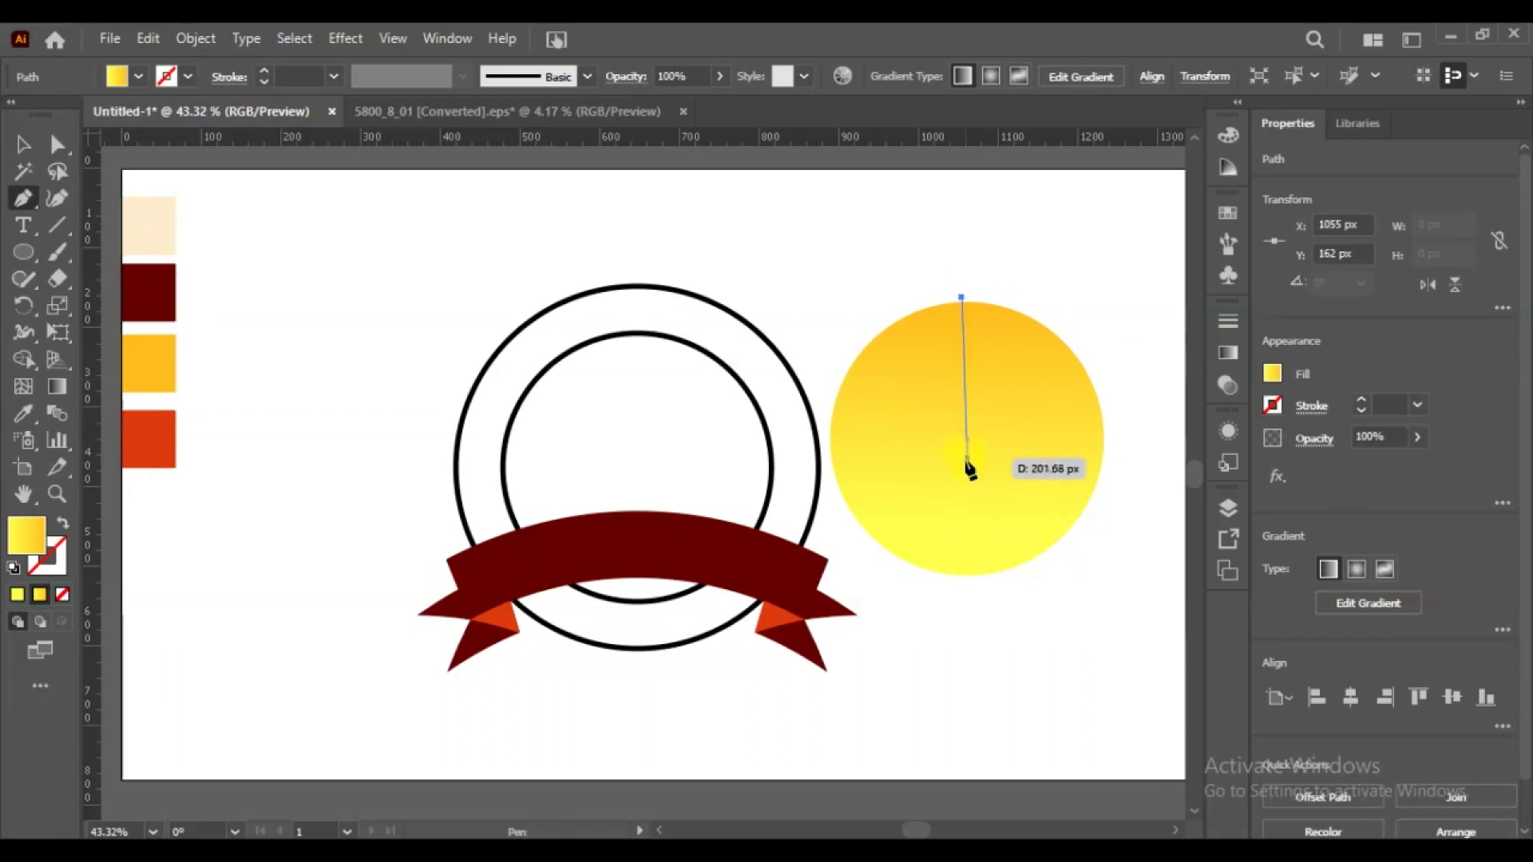
click(962, 512)
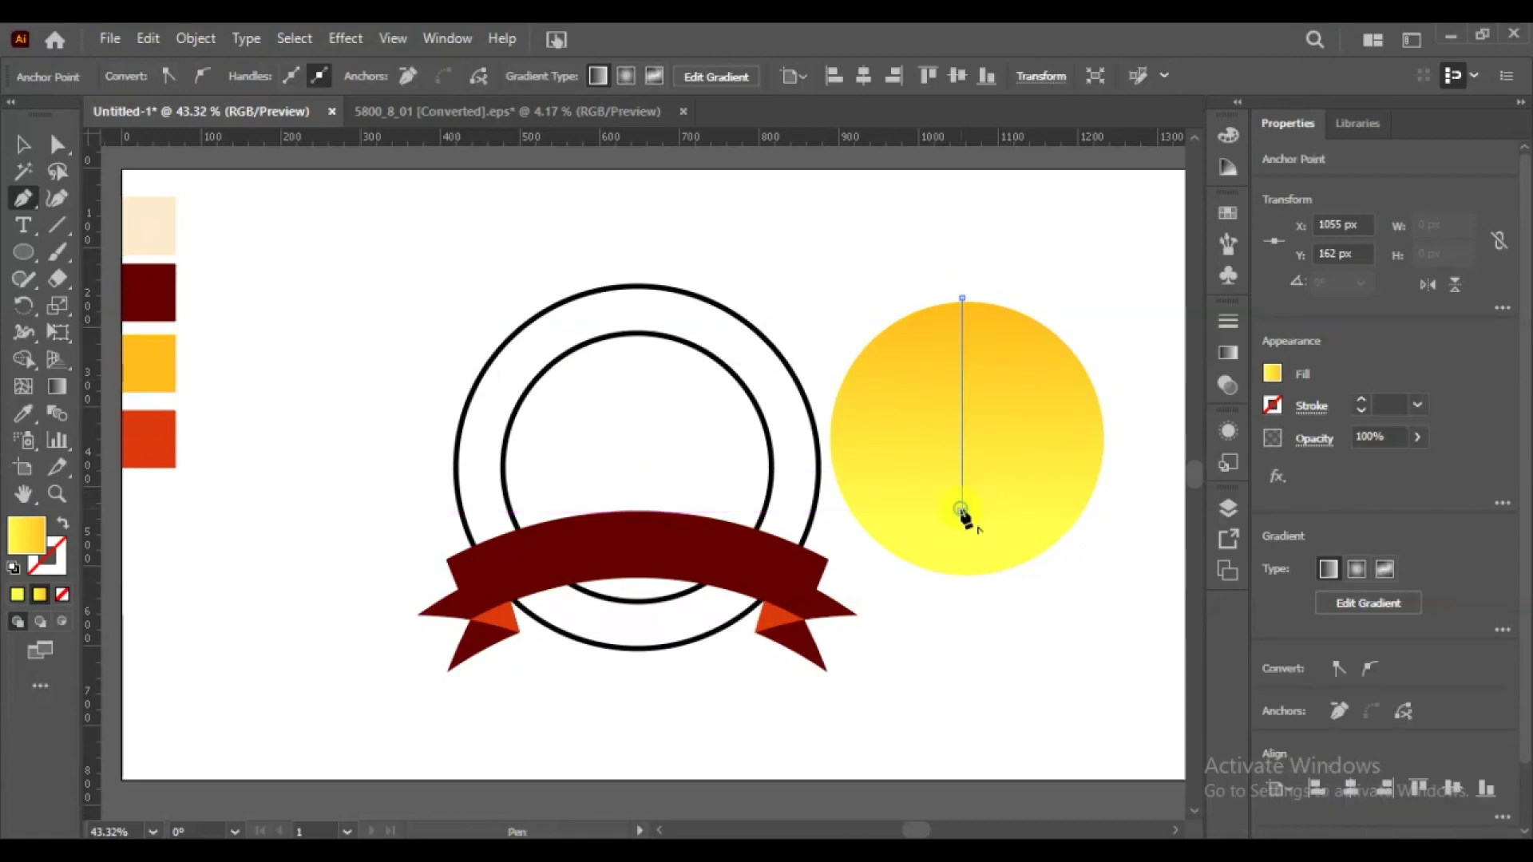
click(918, 630)
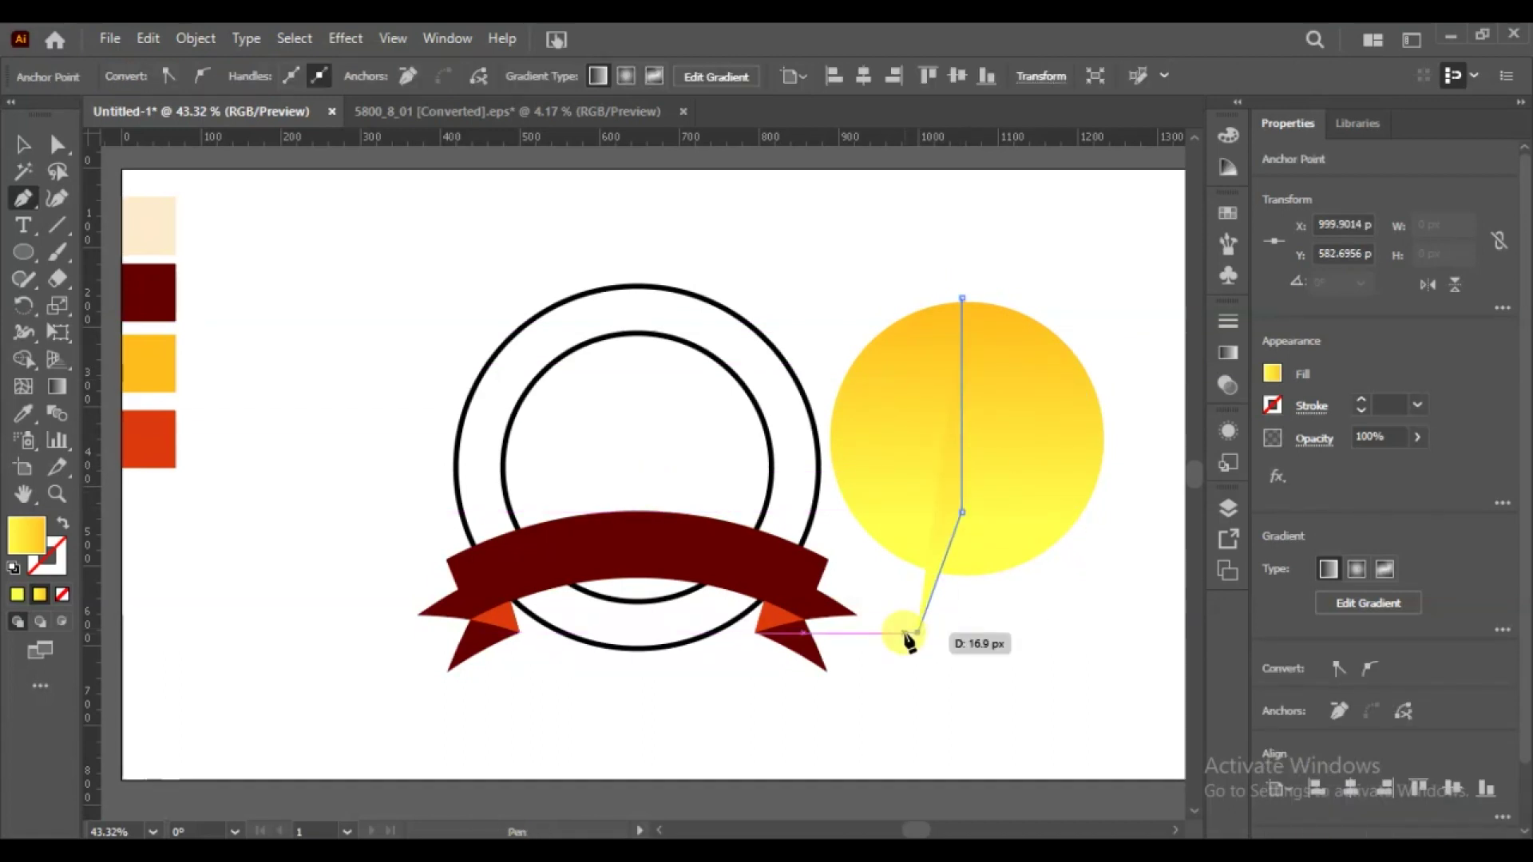
key(ctrl+z)
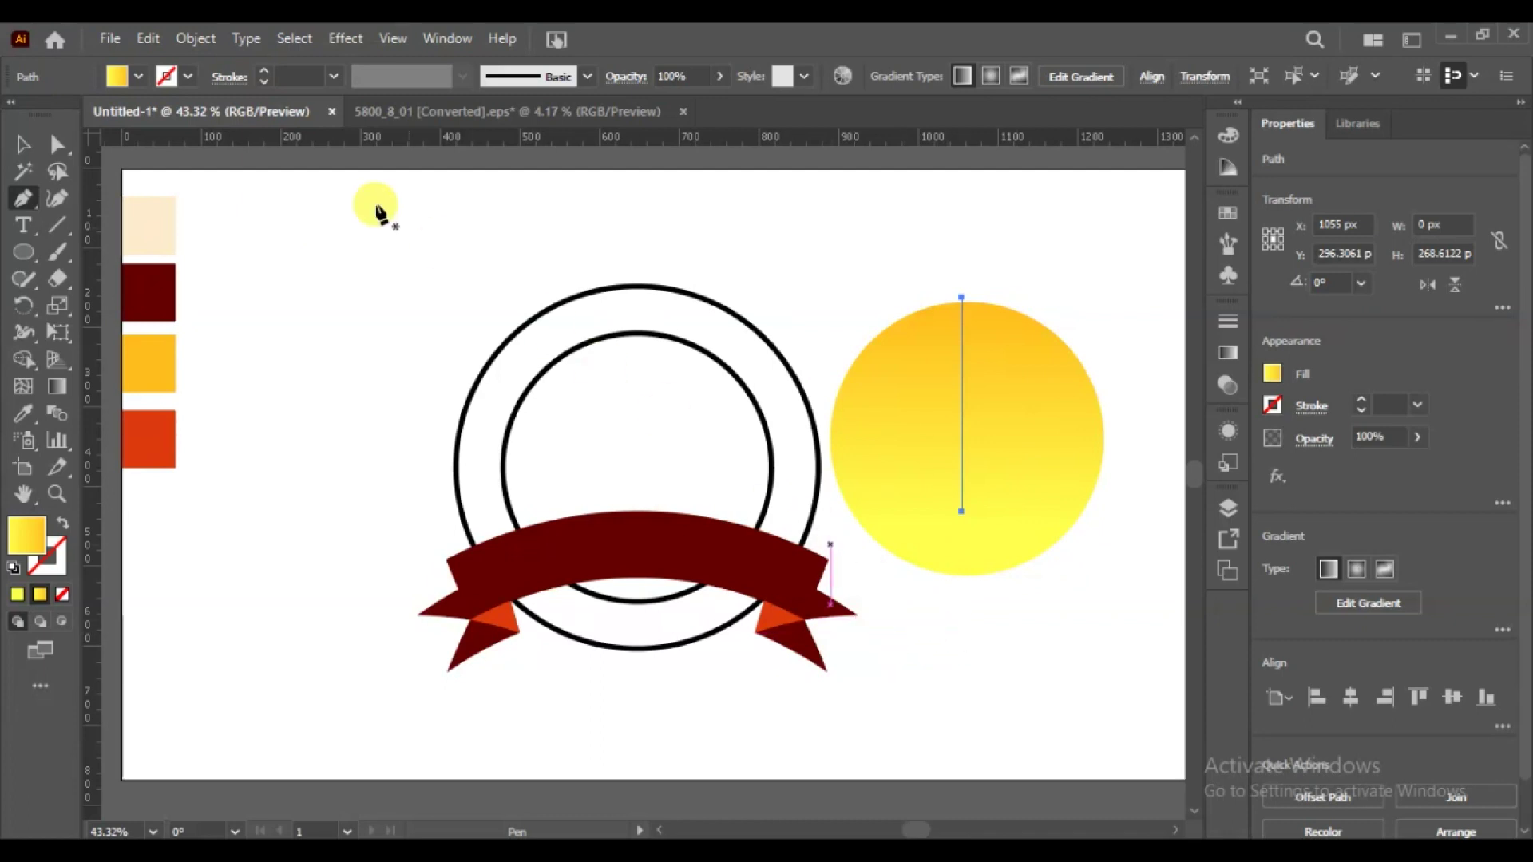
- Give the line a black stroke with a tapering width profile, settling at 29 pt
click(263, 71)
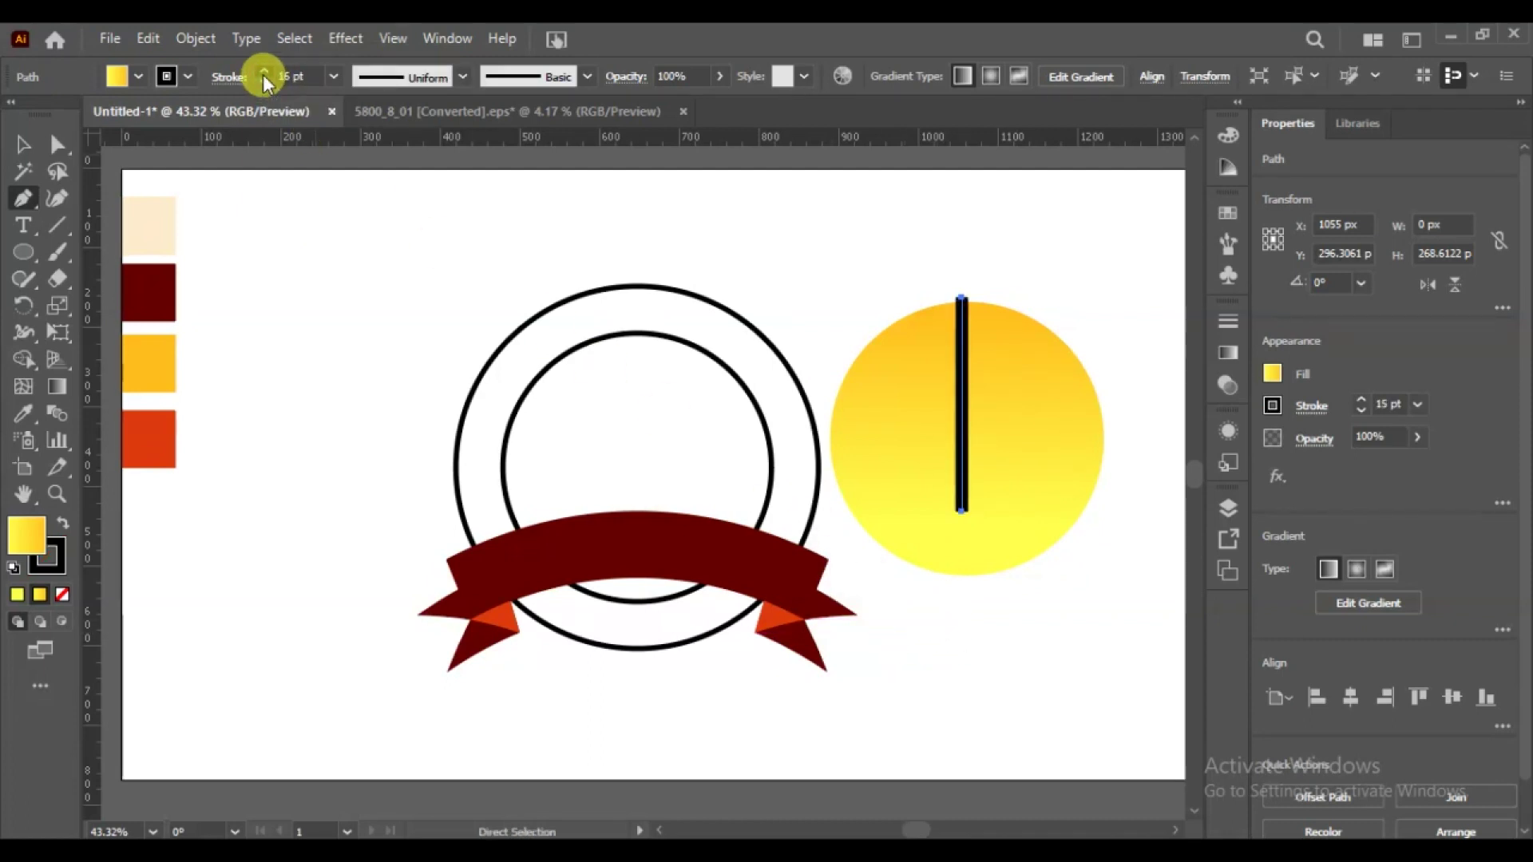
click(264, 71)
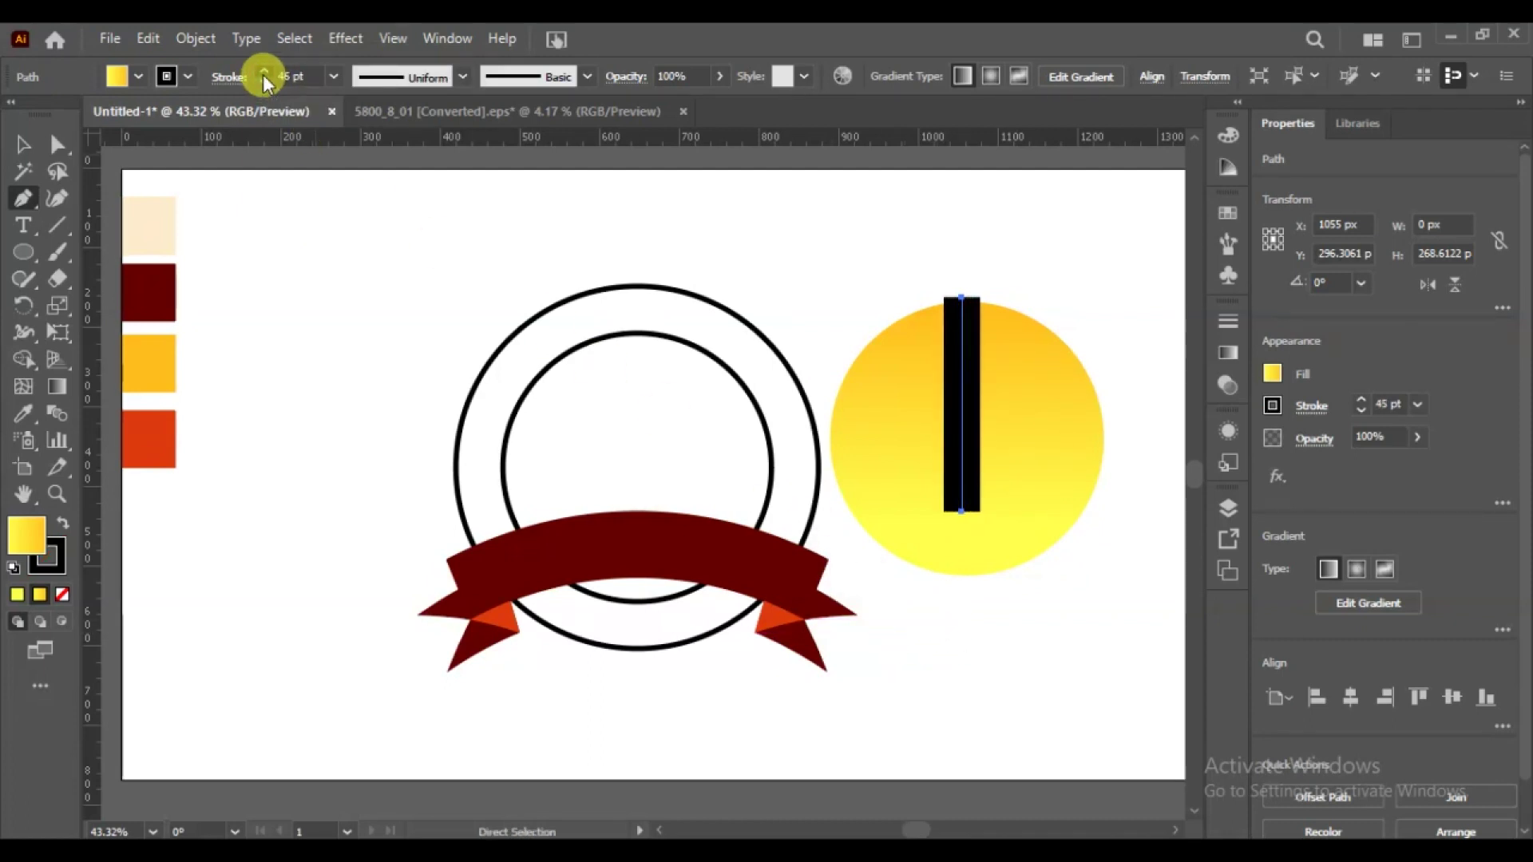
click(463, 77)
click(403, 232)
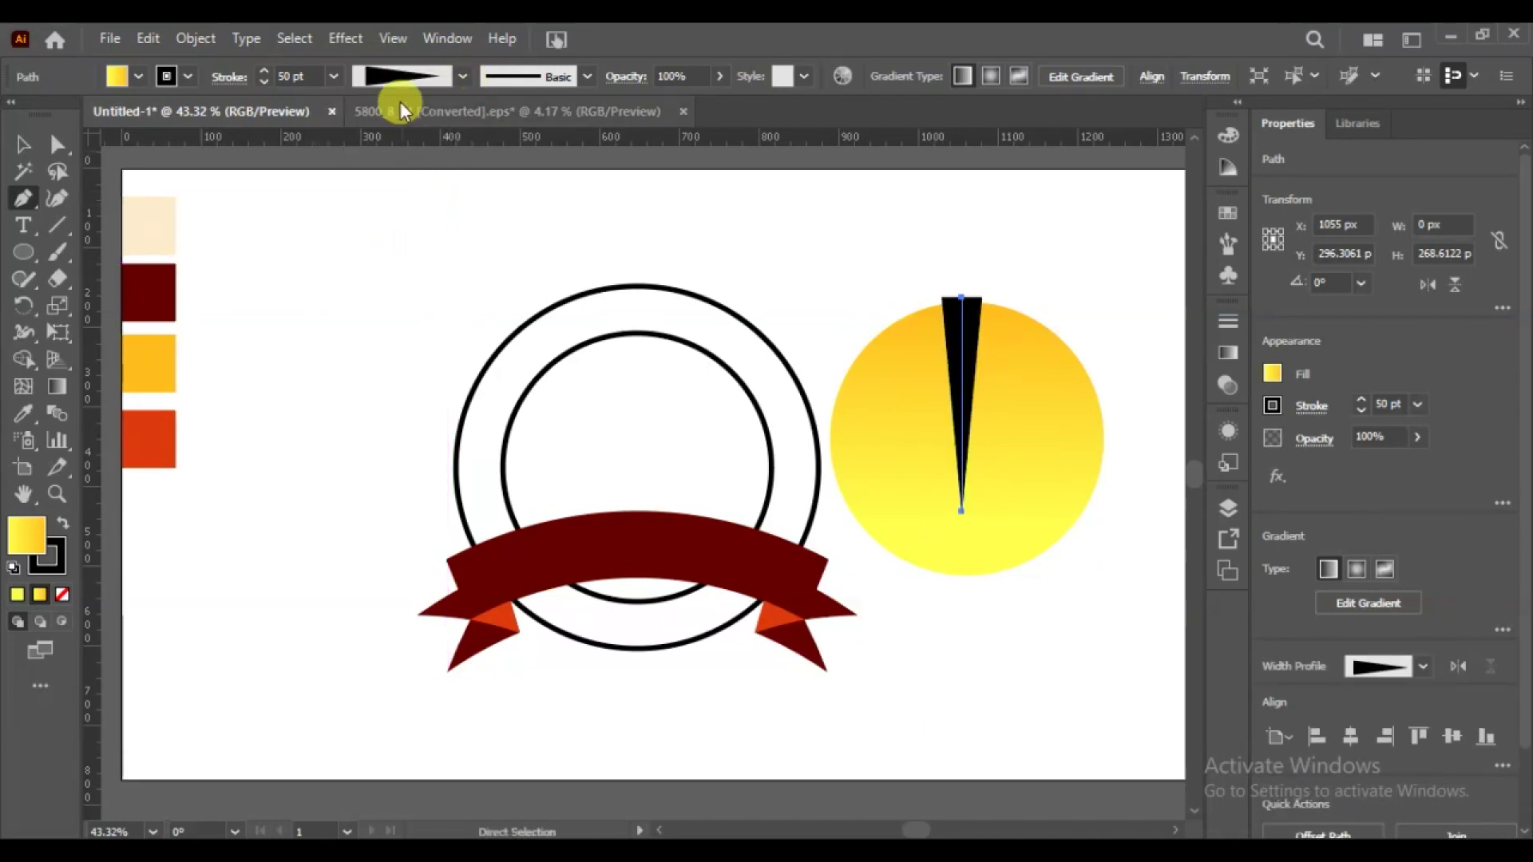
click(264, 83)
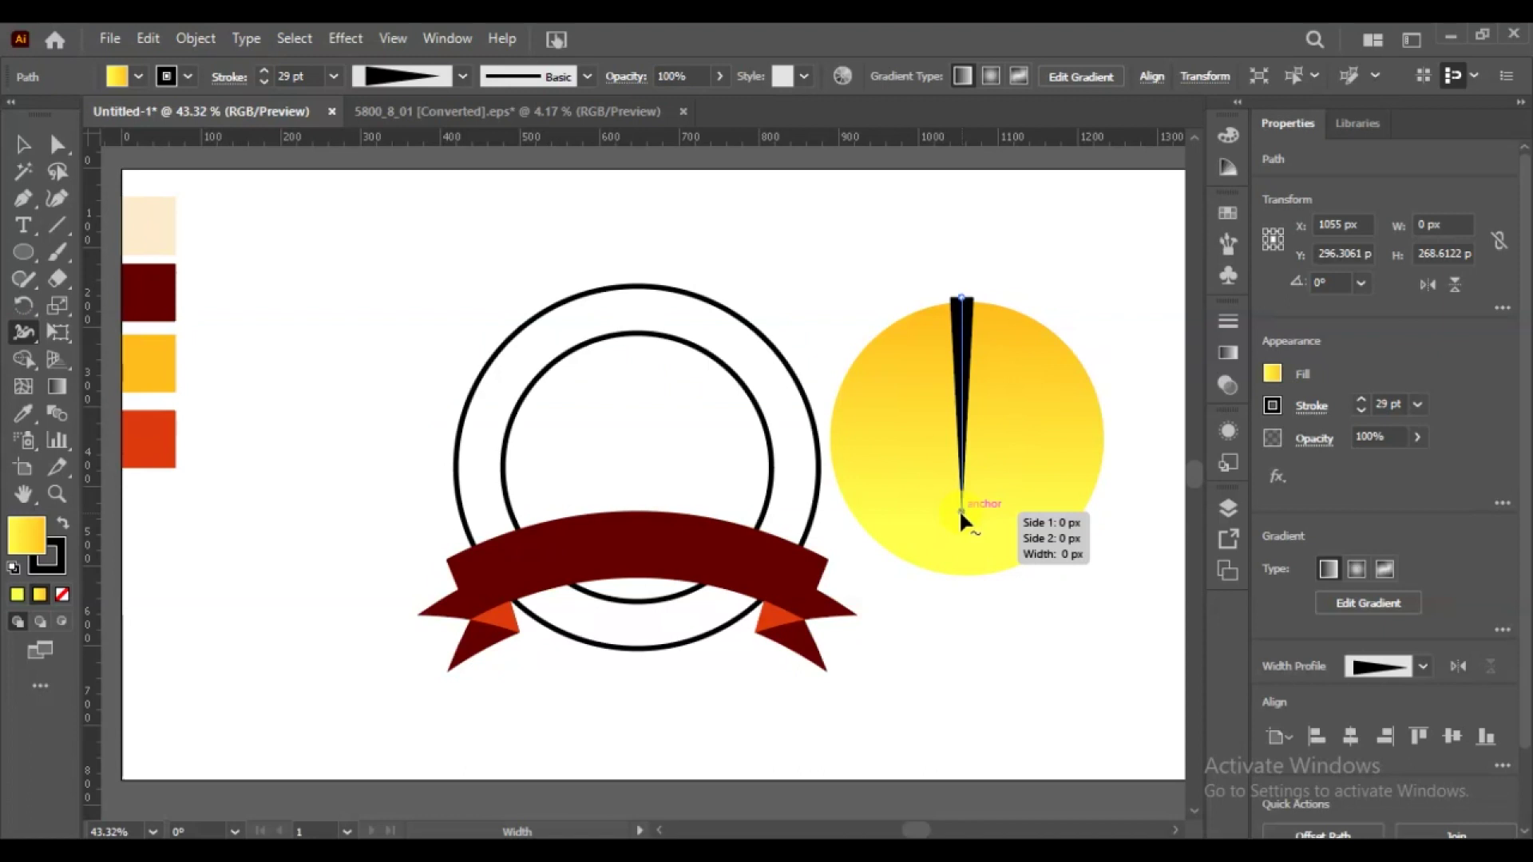
drag(966, 508, 961, 514)
- Expand the tapered spike's appearance and merge it into a filled shape with Shape Builder
click(19, 146)
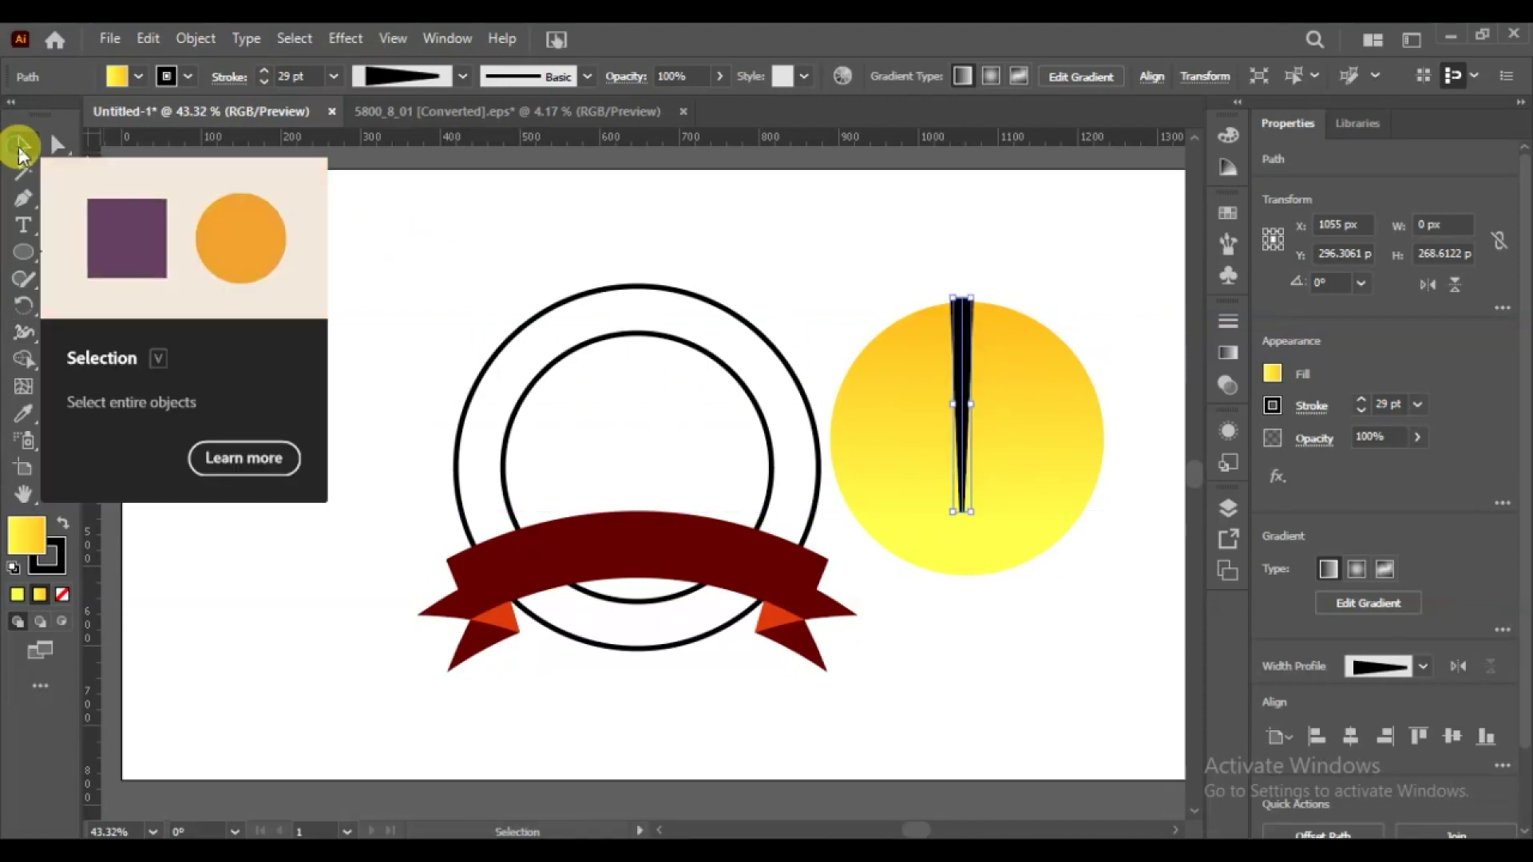
click(439, 239)
click(965, 332)
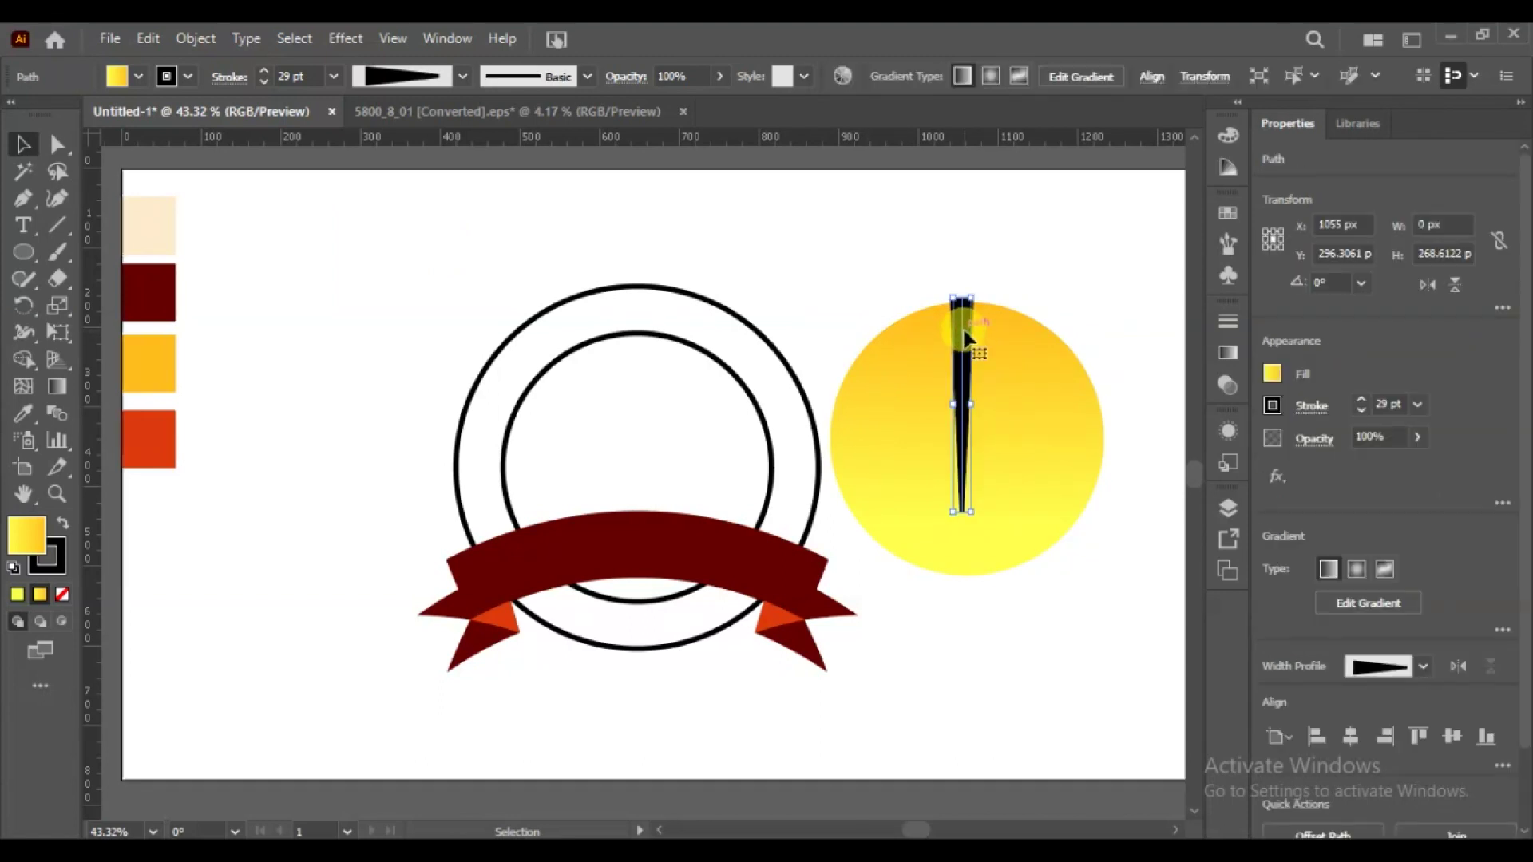
click(196, 38)
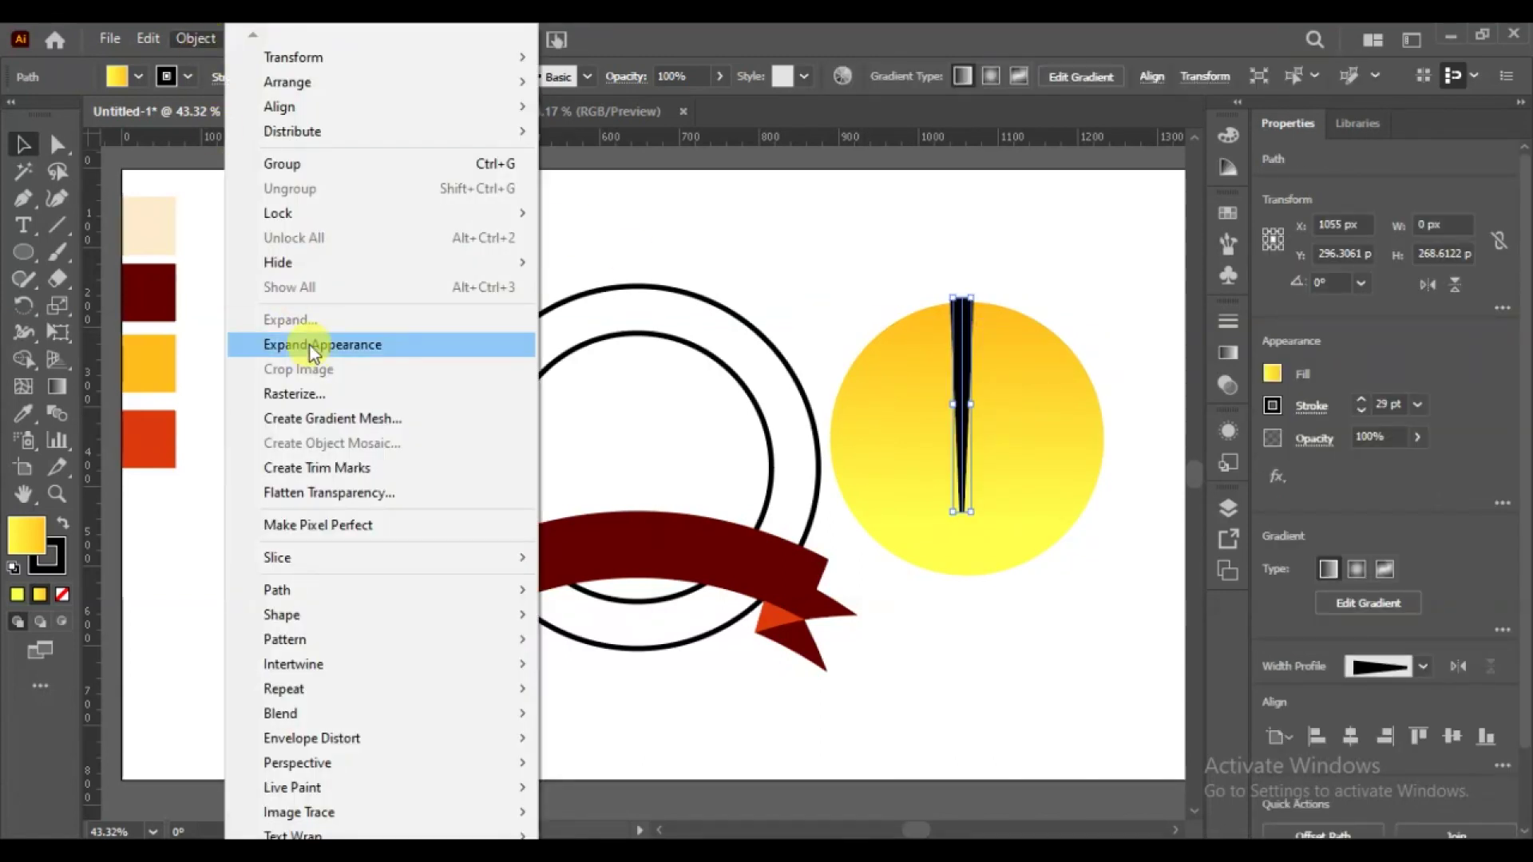
click(309, 345)
click(23, 359)
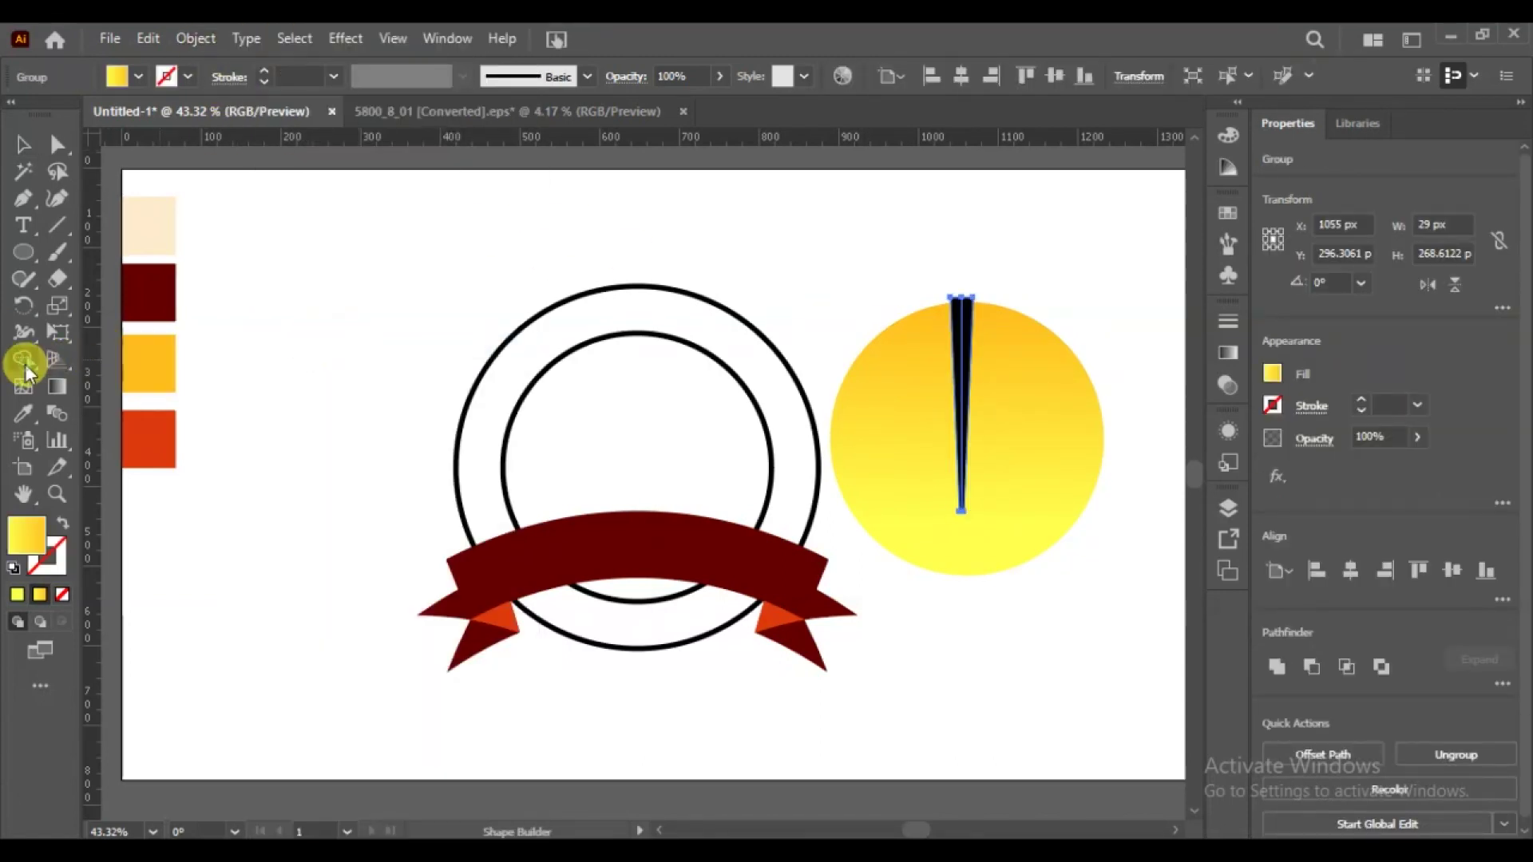
click(962, 345)
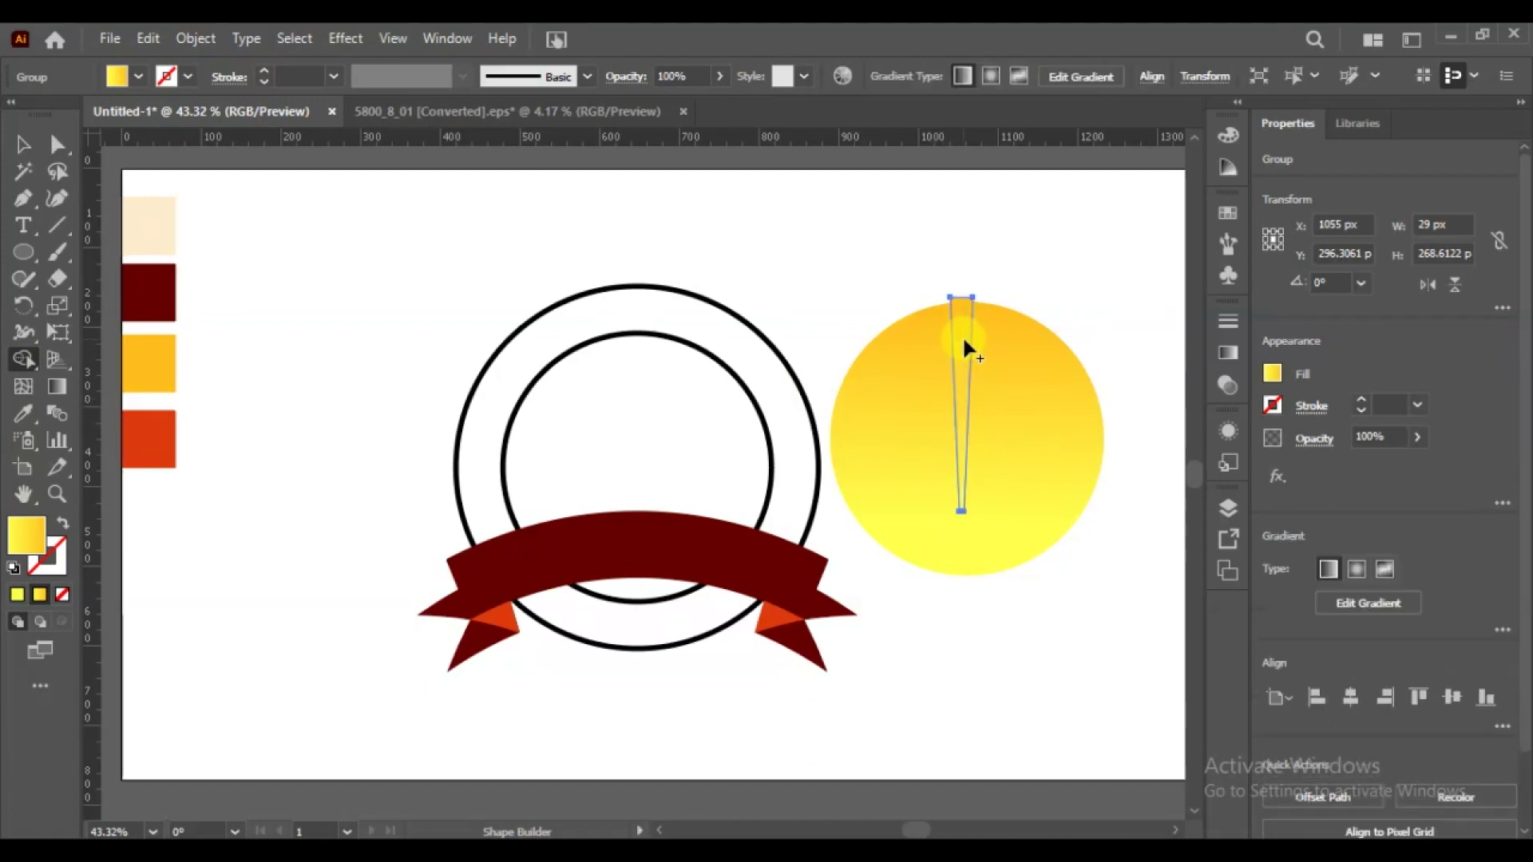
- Fill the spike with the red-orange swatch colour
click(23, 413)
click(147, 427)
click(23, 145)
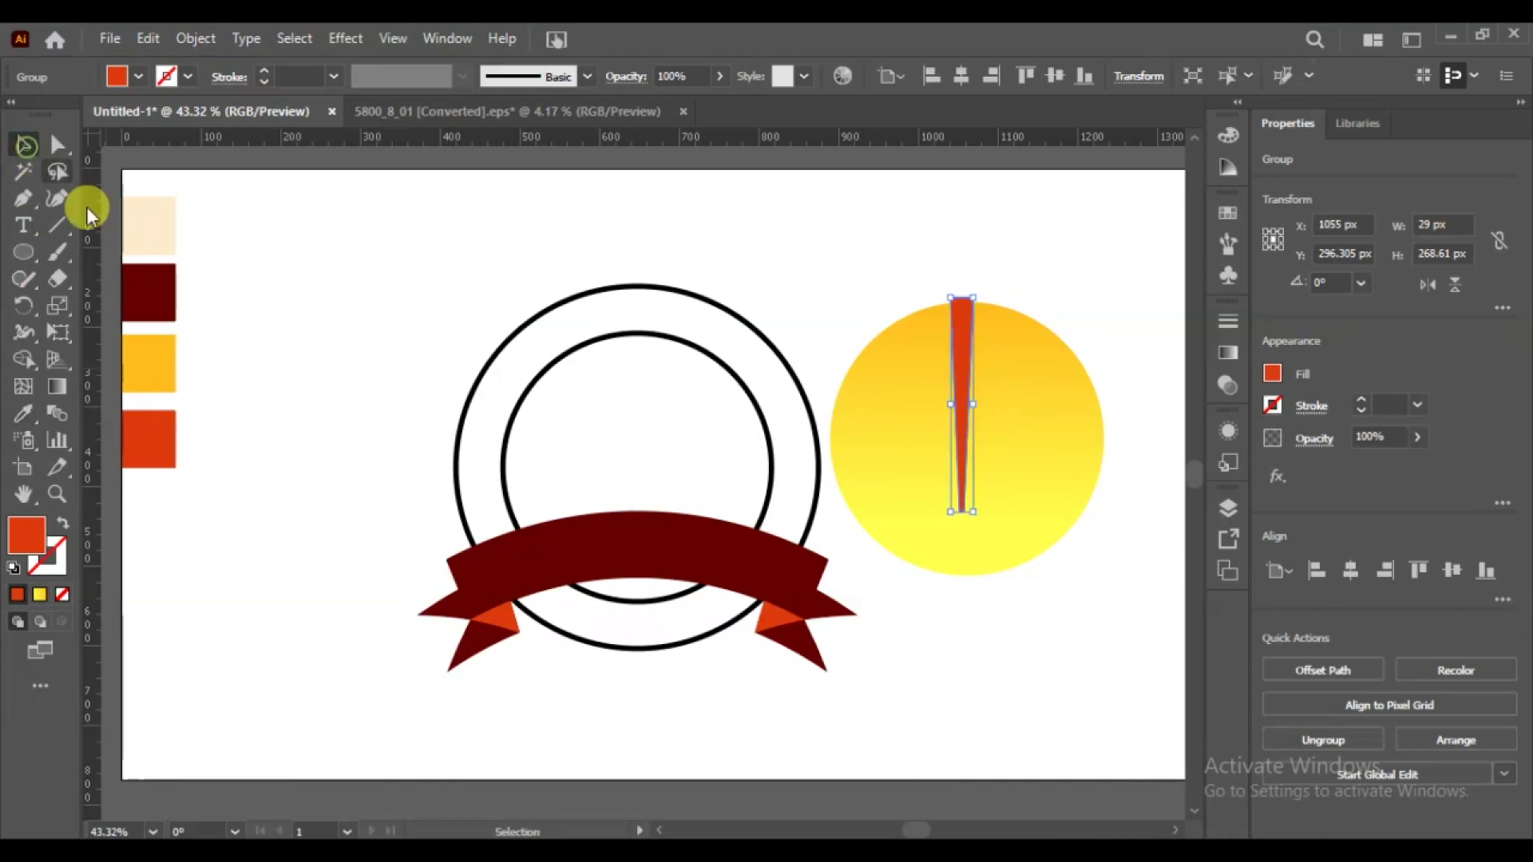
click(270, 333)
click(961, 348)
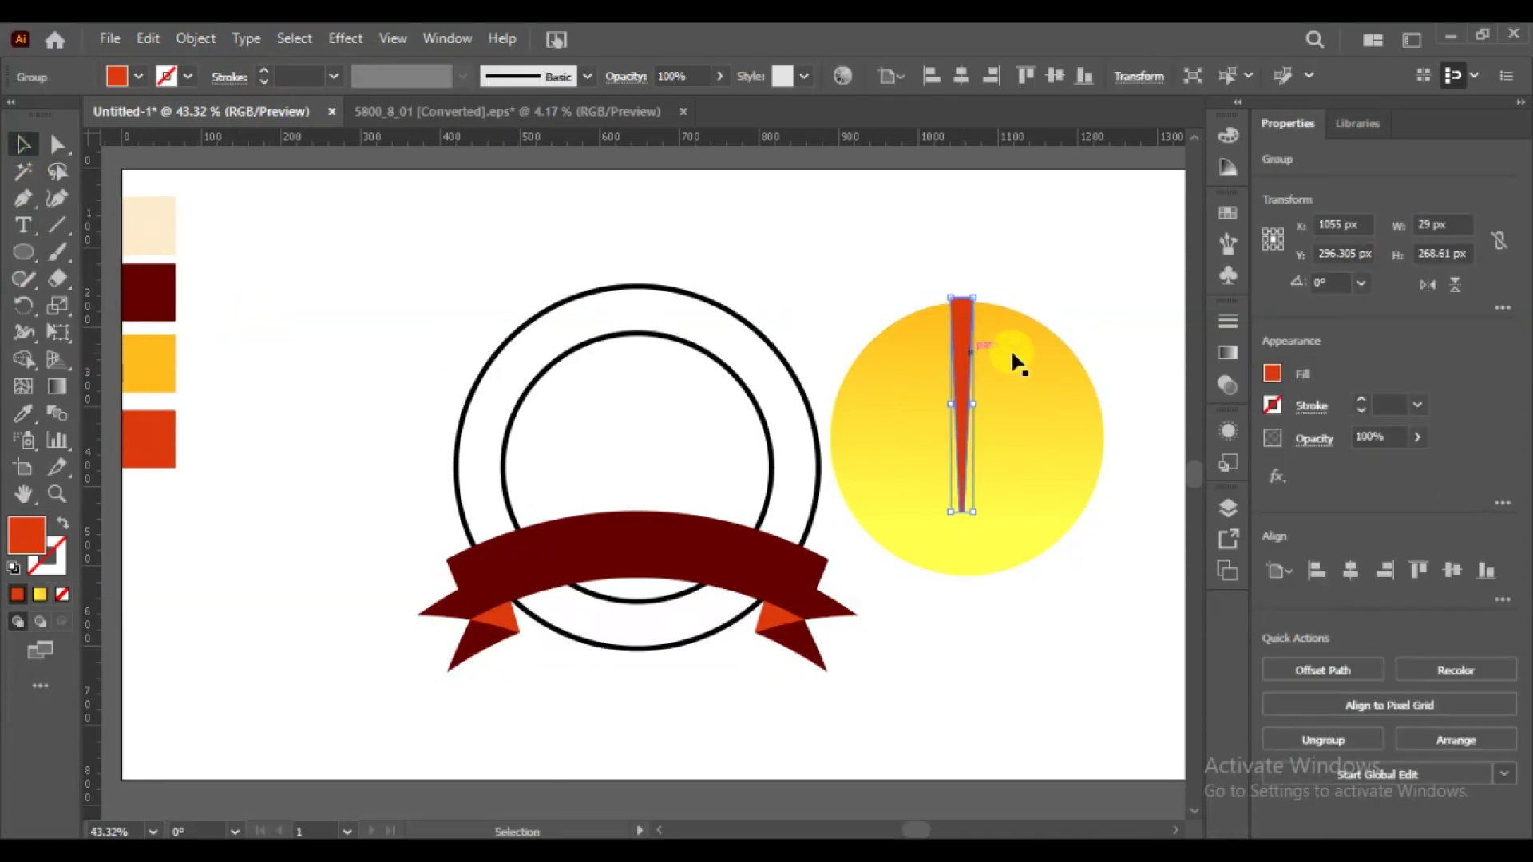
- Give the spike an orange-to-red gradient, red-orange on the right stop and orange on the left
click(1239, 358)
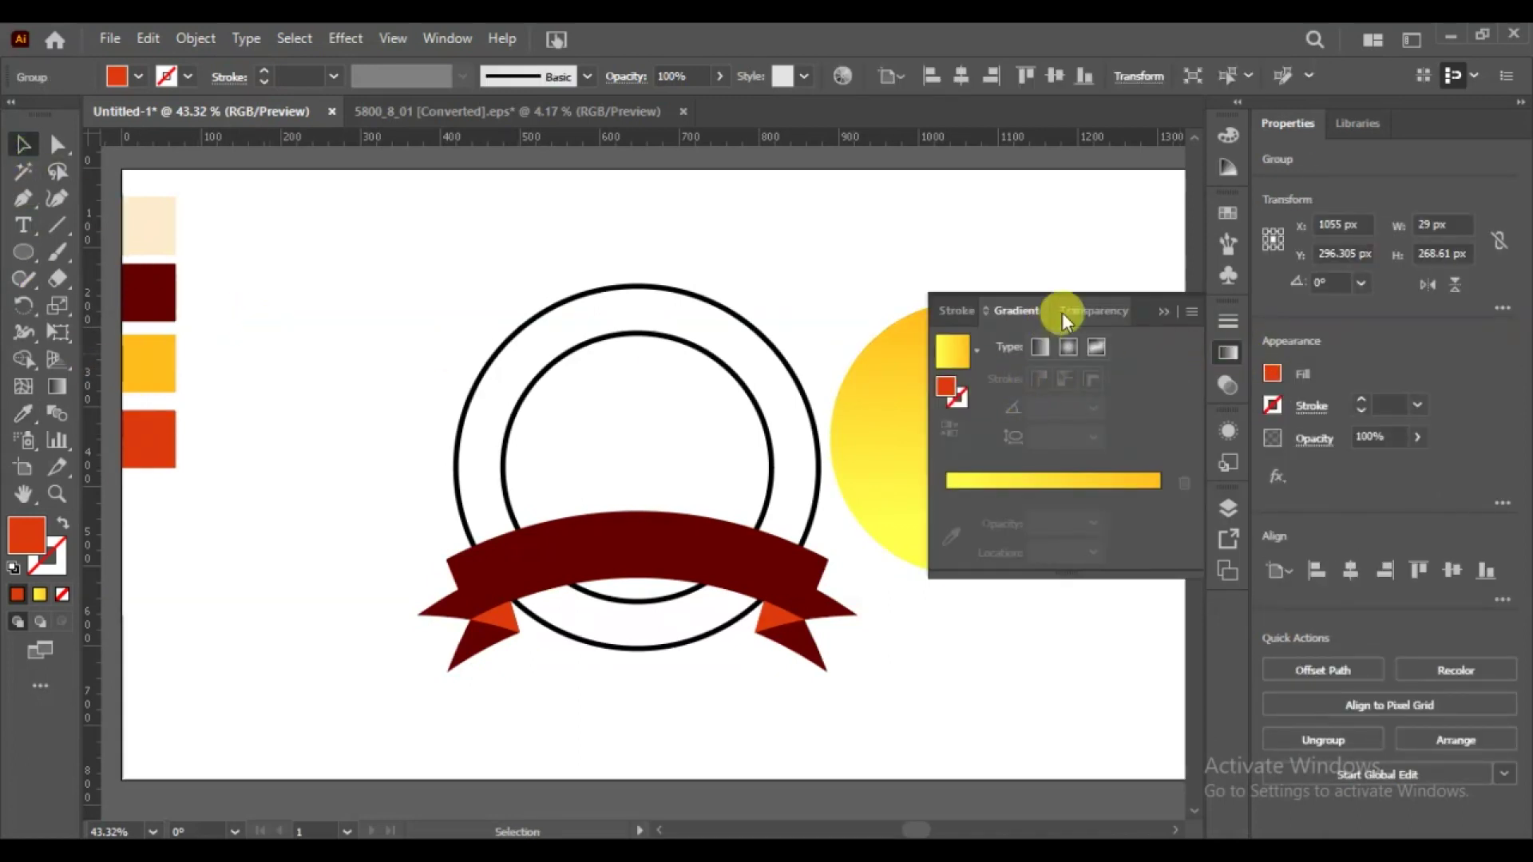
click(1077, 477)
click(1161, 522)
click(951, 563)
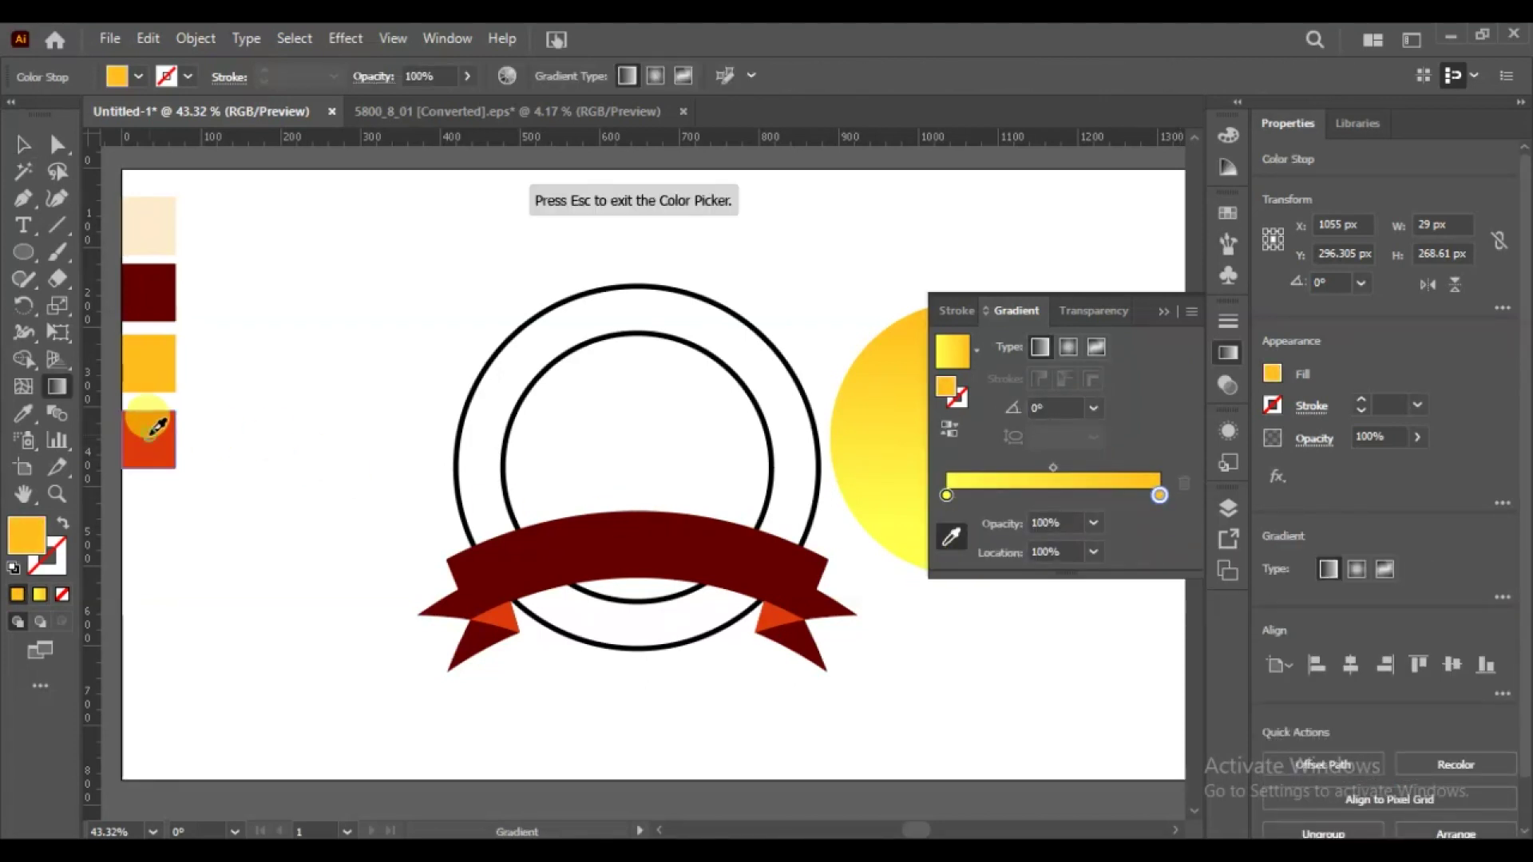
click(147, 431)
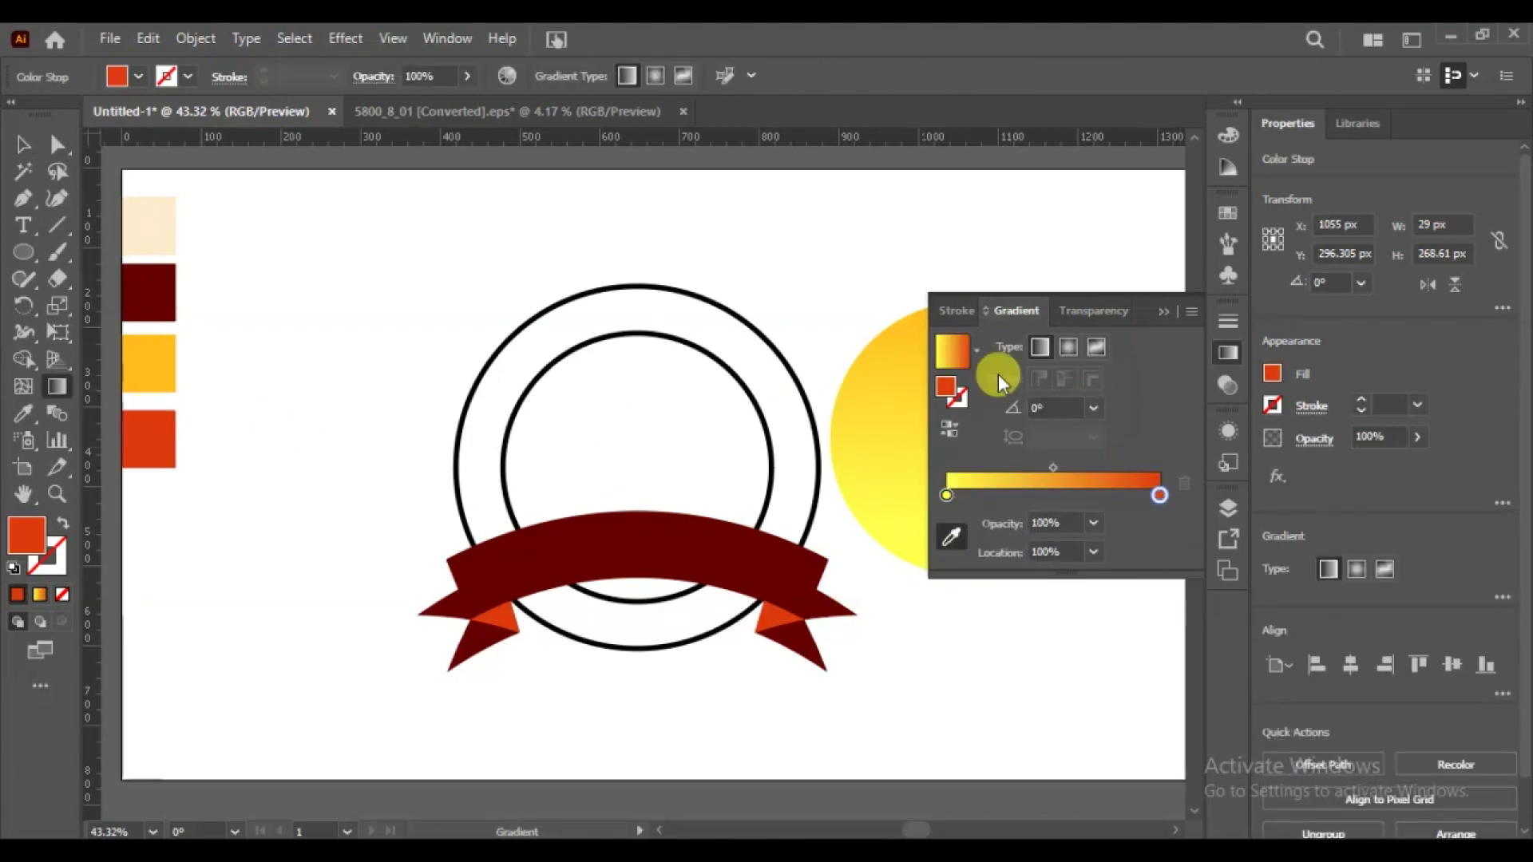
click(947, 496)
double_click(947, 496)
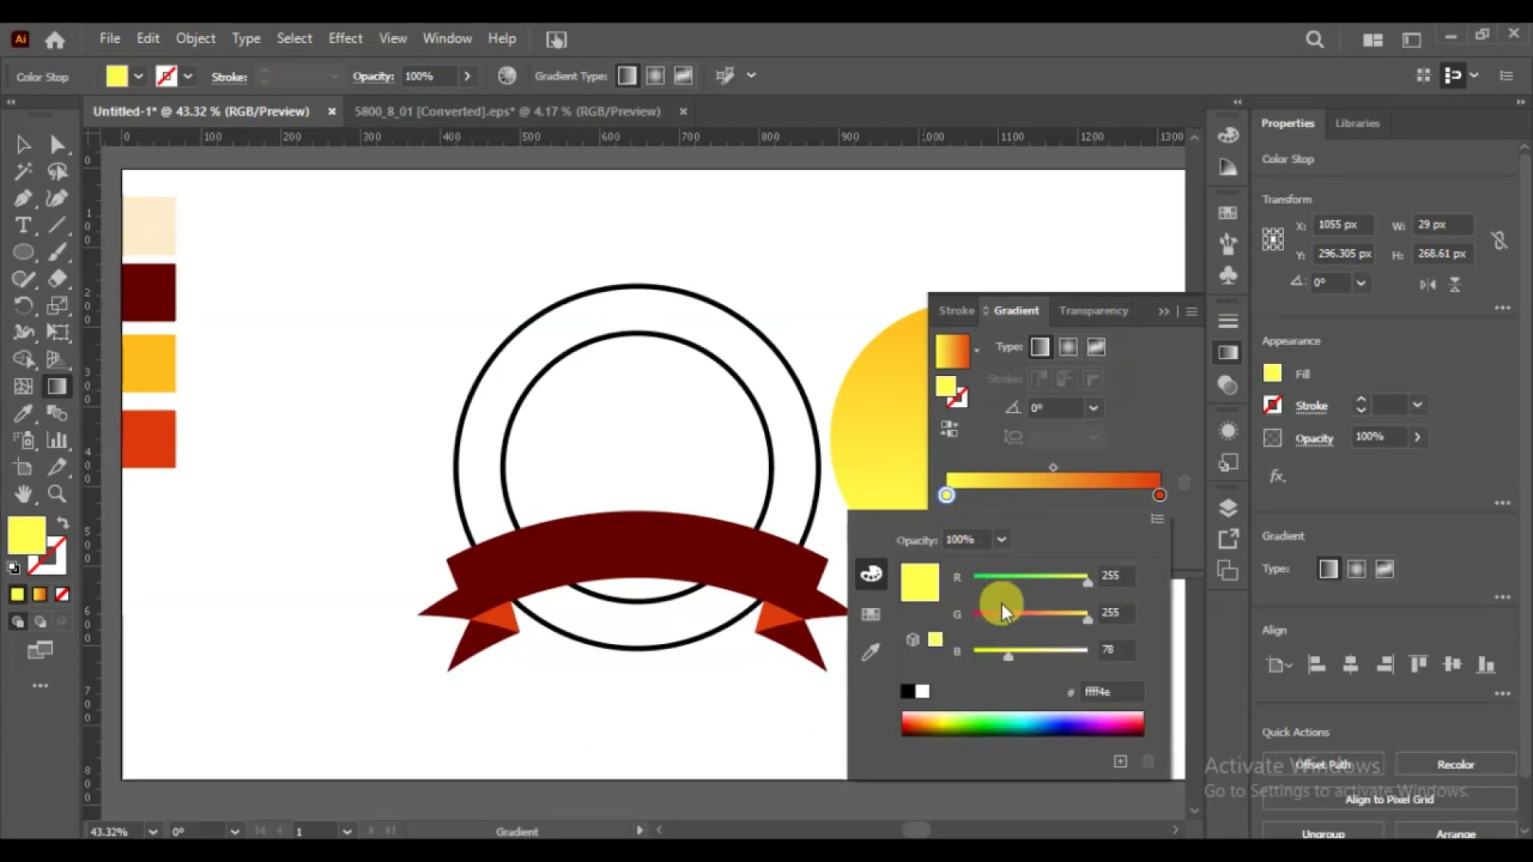
drag(1086, 621, 1041, 621)
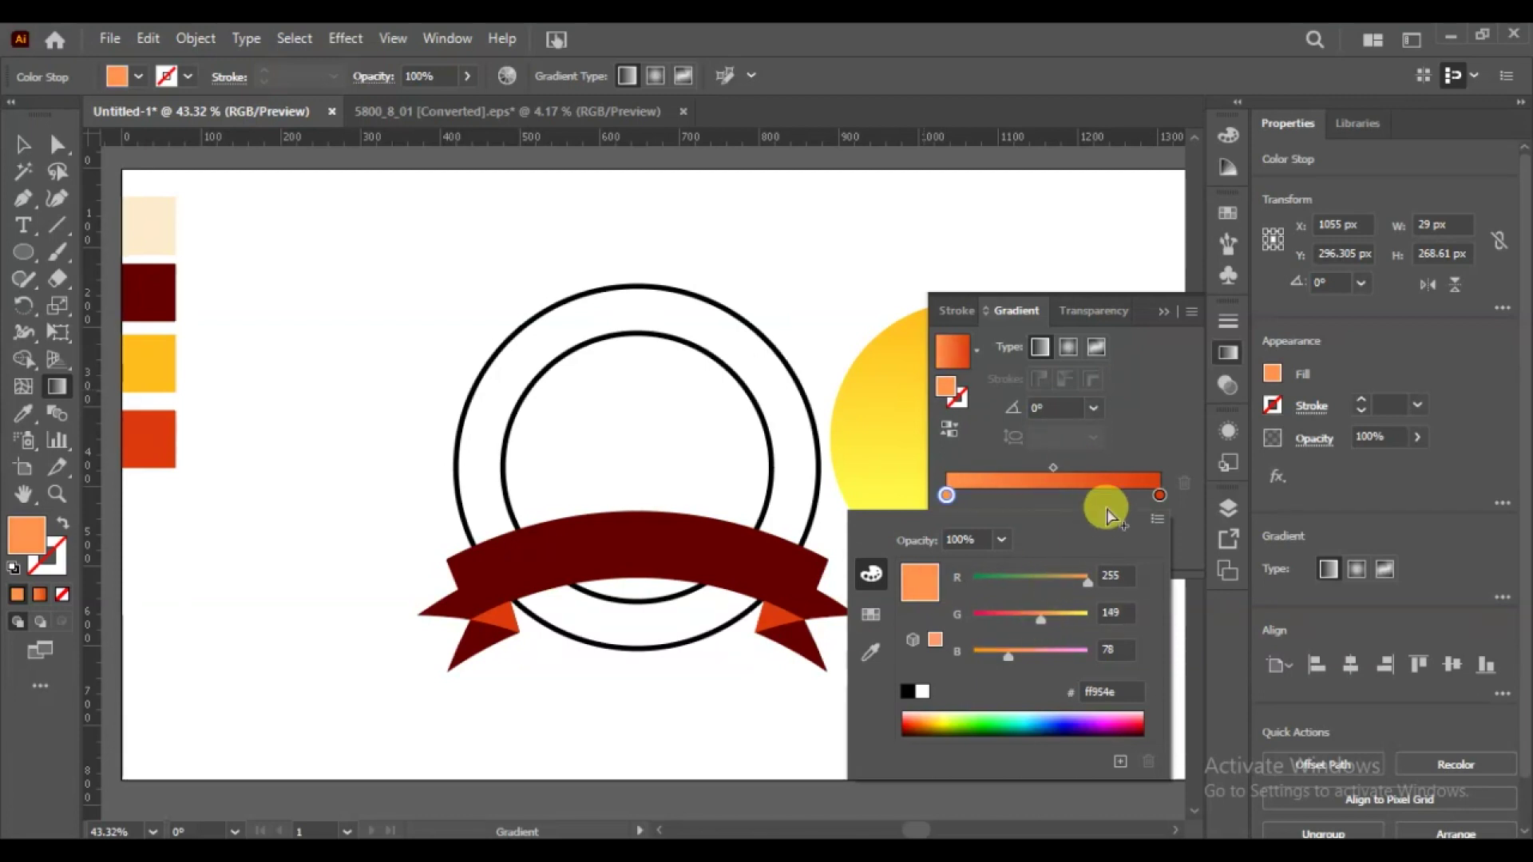
click(1173, 369)
- Run the spike's gradient vertically along its full height
click(1163, 311)
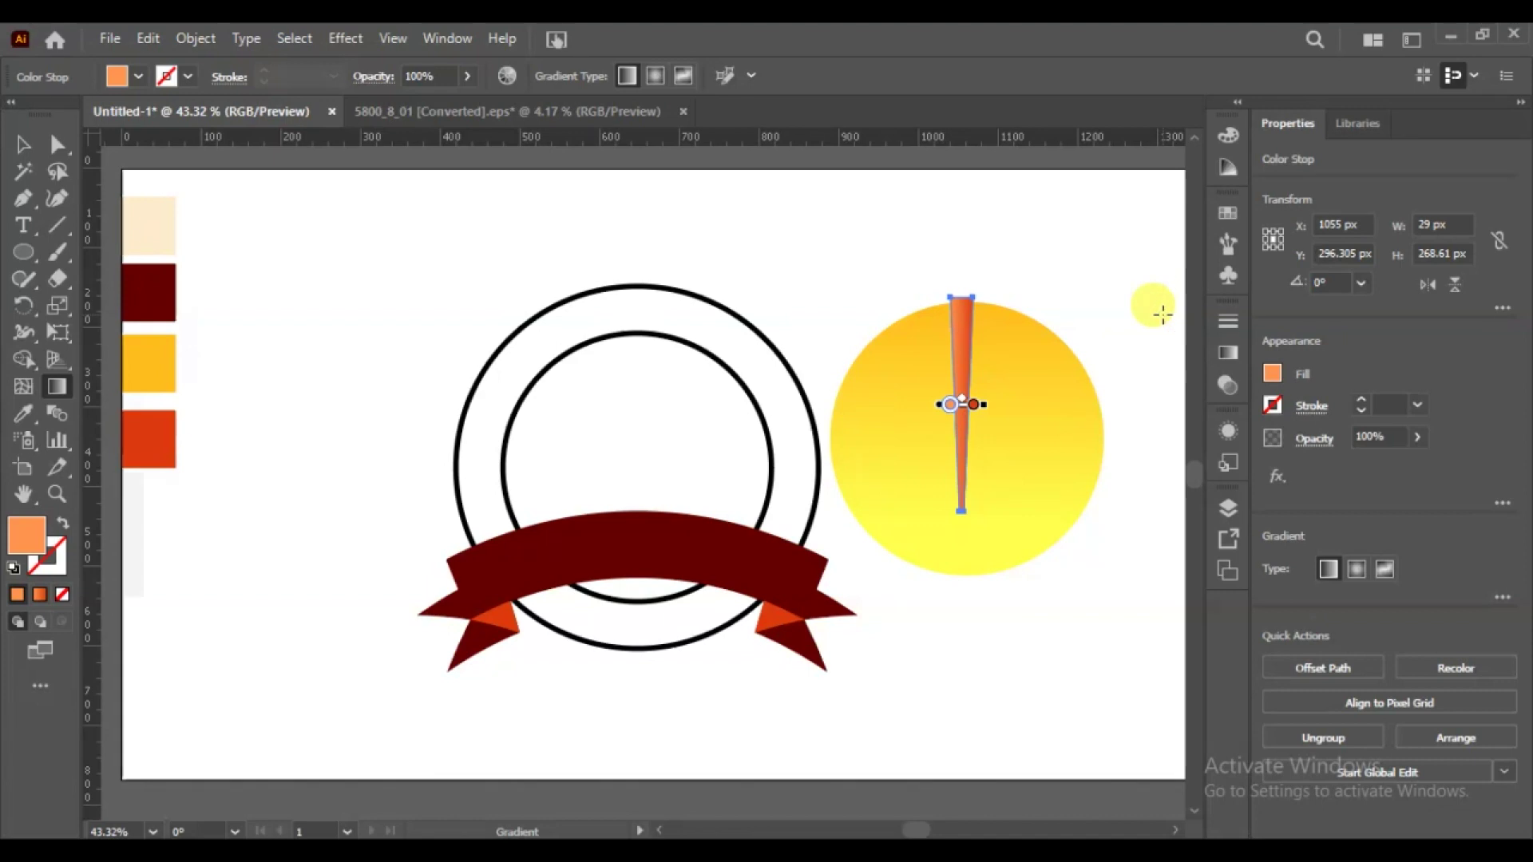
drag(957, 304, 959, 420)
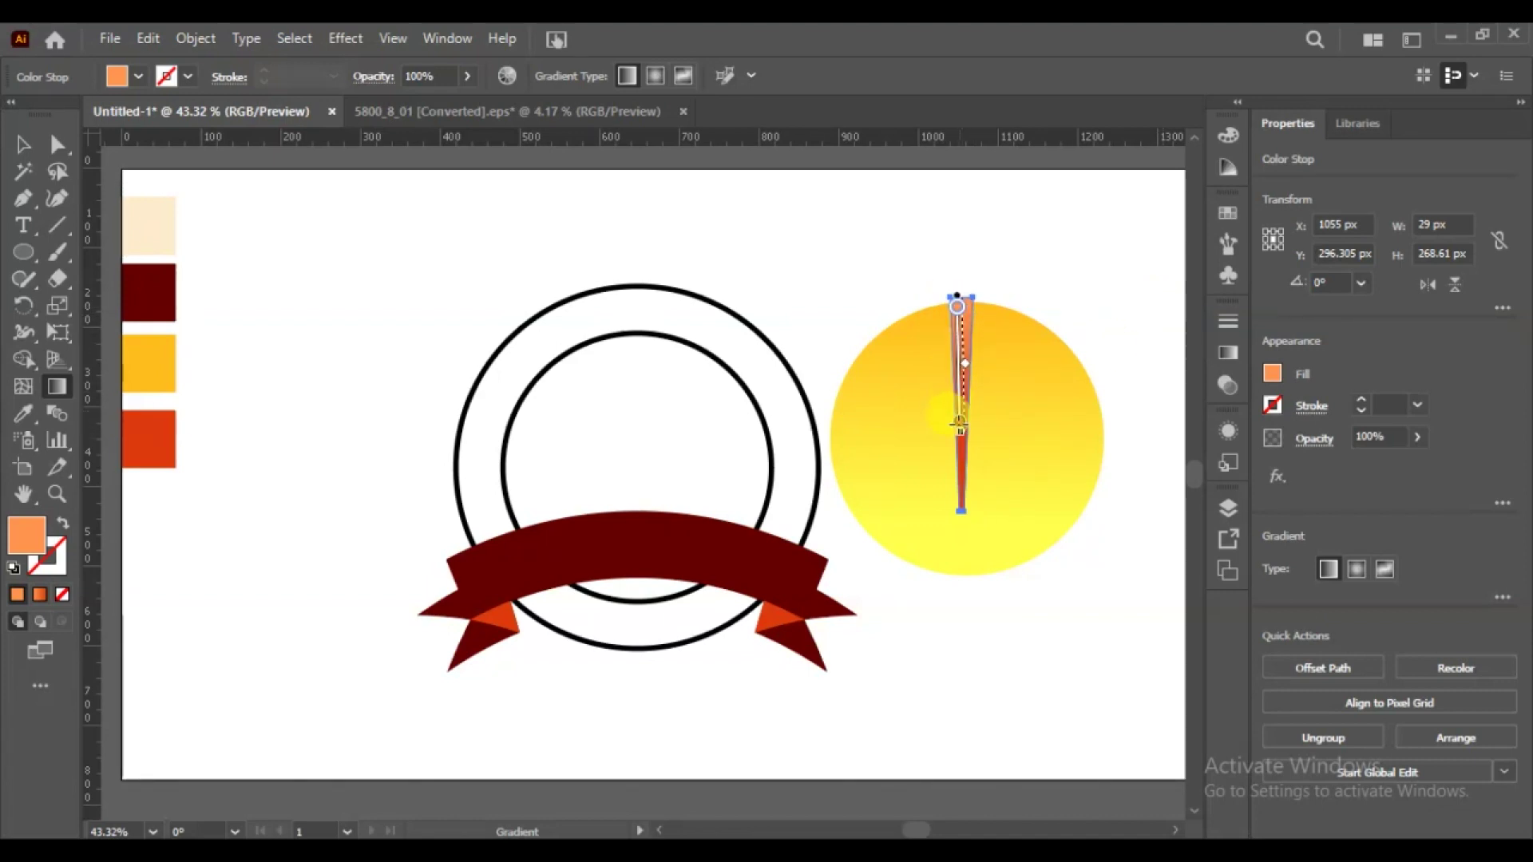
drag(962, 506, 945, 421)
drag(942, 354, 962, 297)
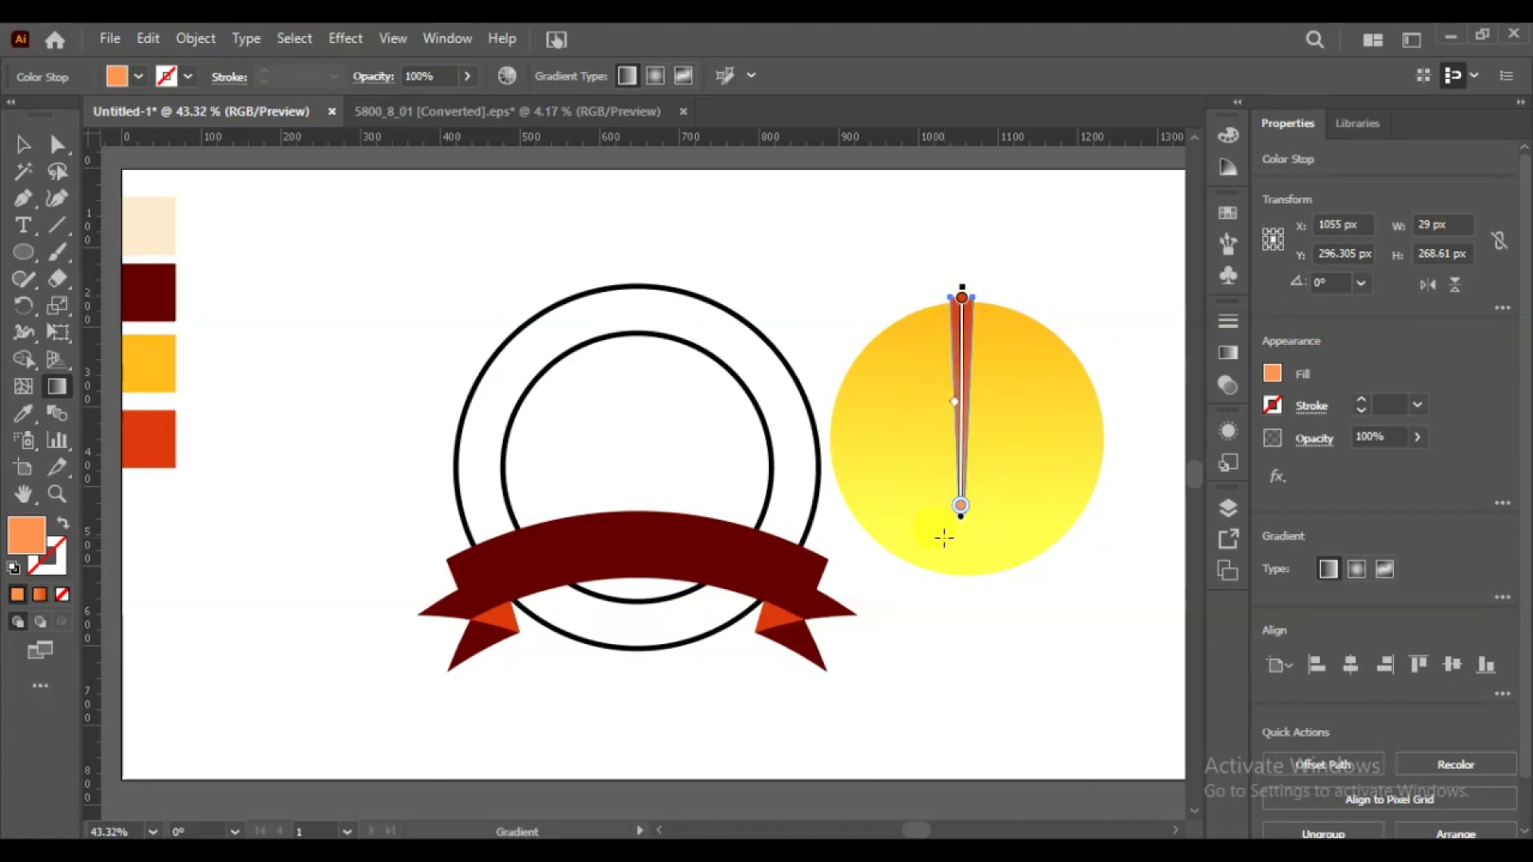
click(24, 144)
- Stretch the red wedge upward to about 310.61 px tall
click(438, 312)
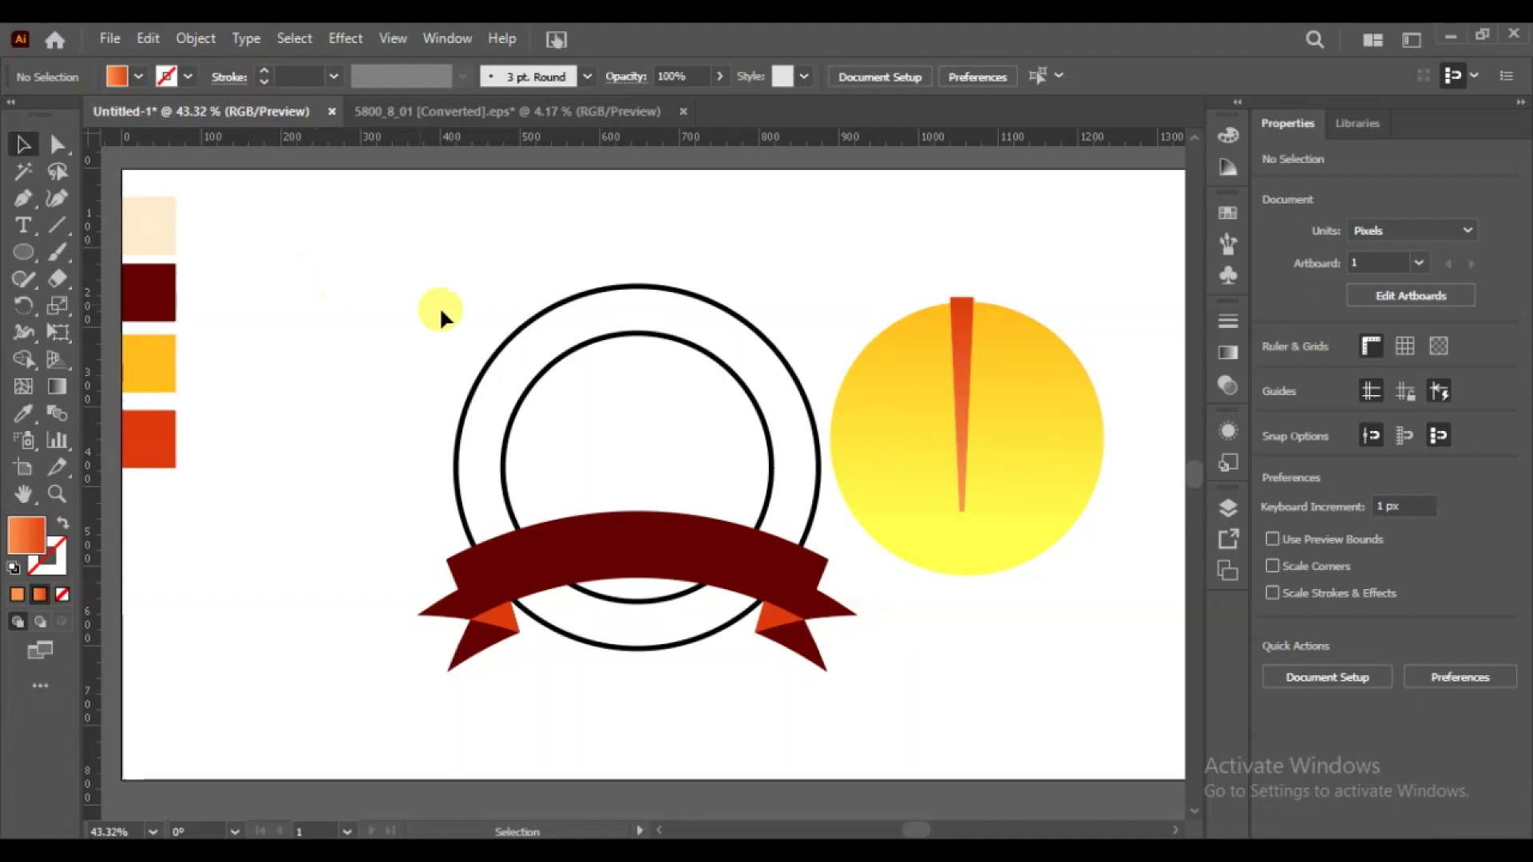
click(961, 444)
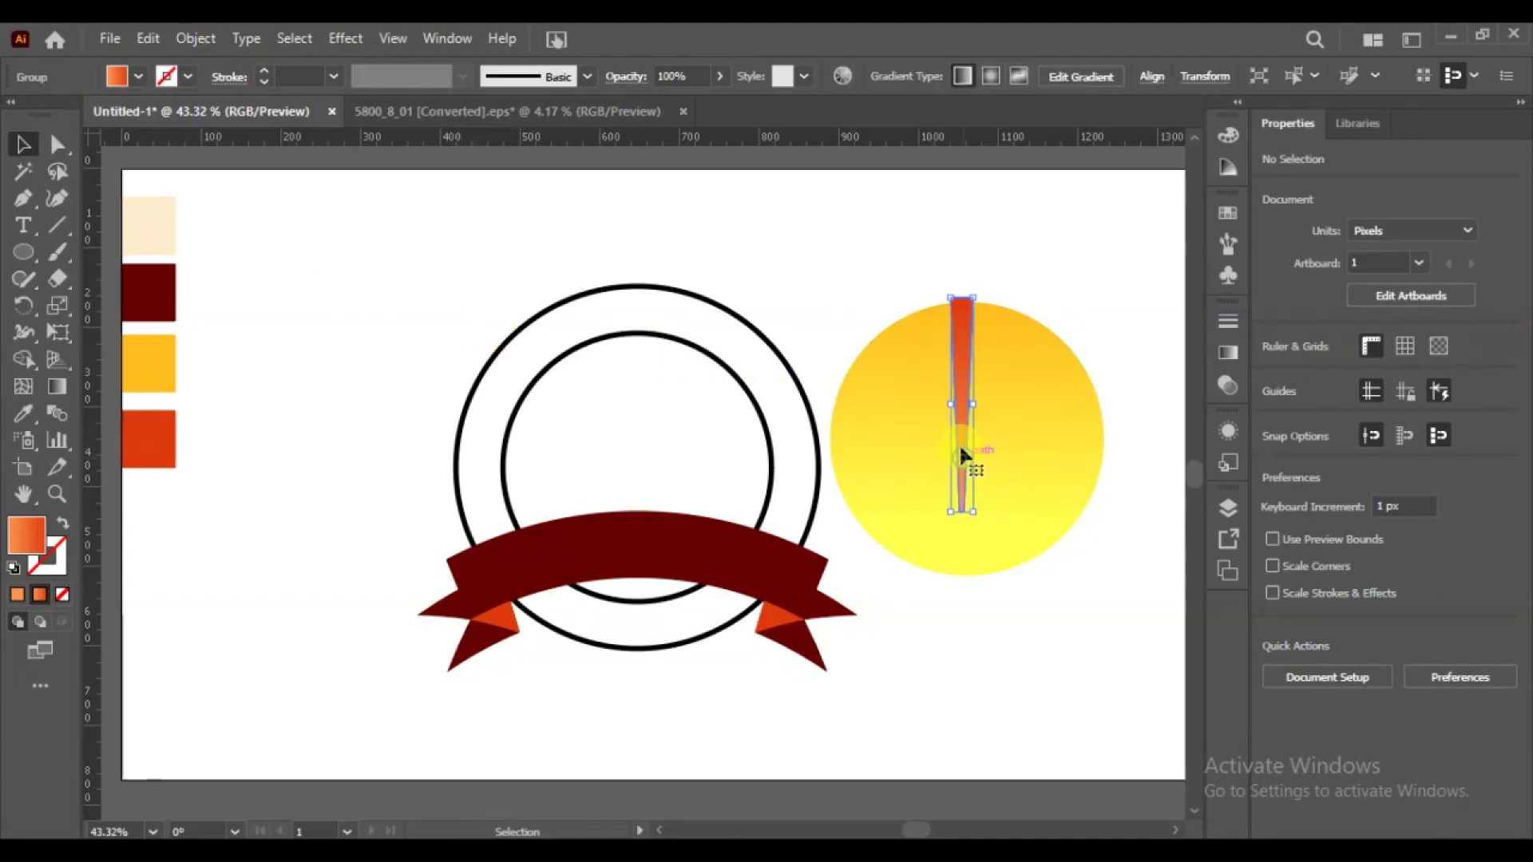
drag(961, 303, 966, 264)
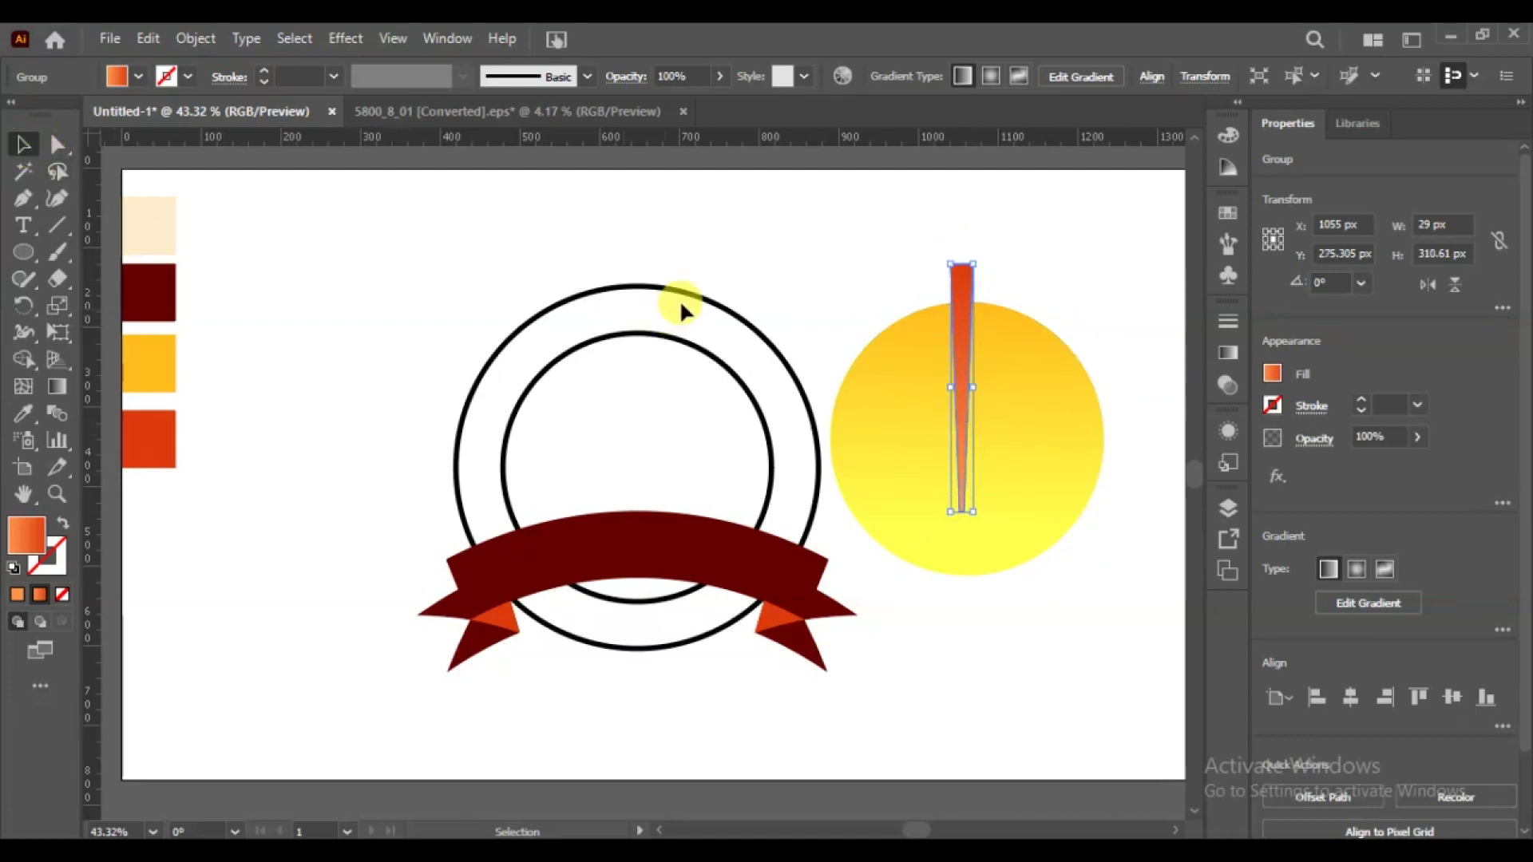
click(787, 265)
- Centre the wedge horizontally on the yellow gradient circle using Horizontal Align Center
drag(1056, 278, 913, 383)
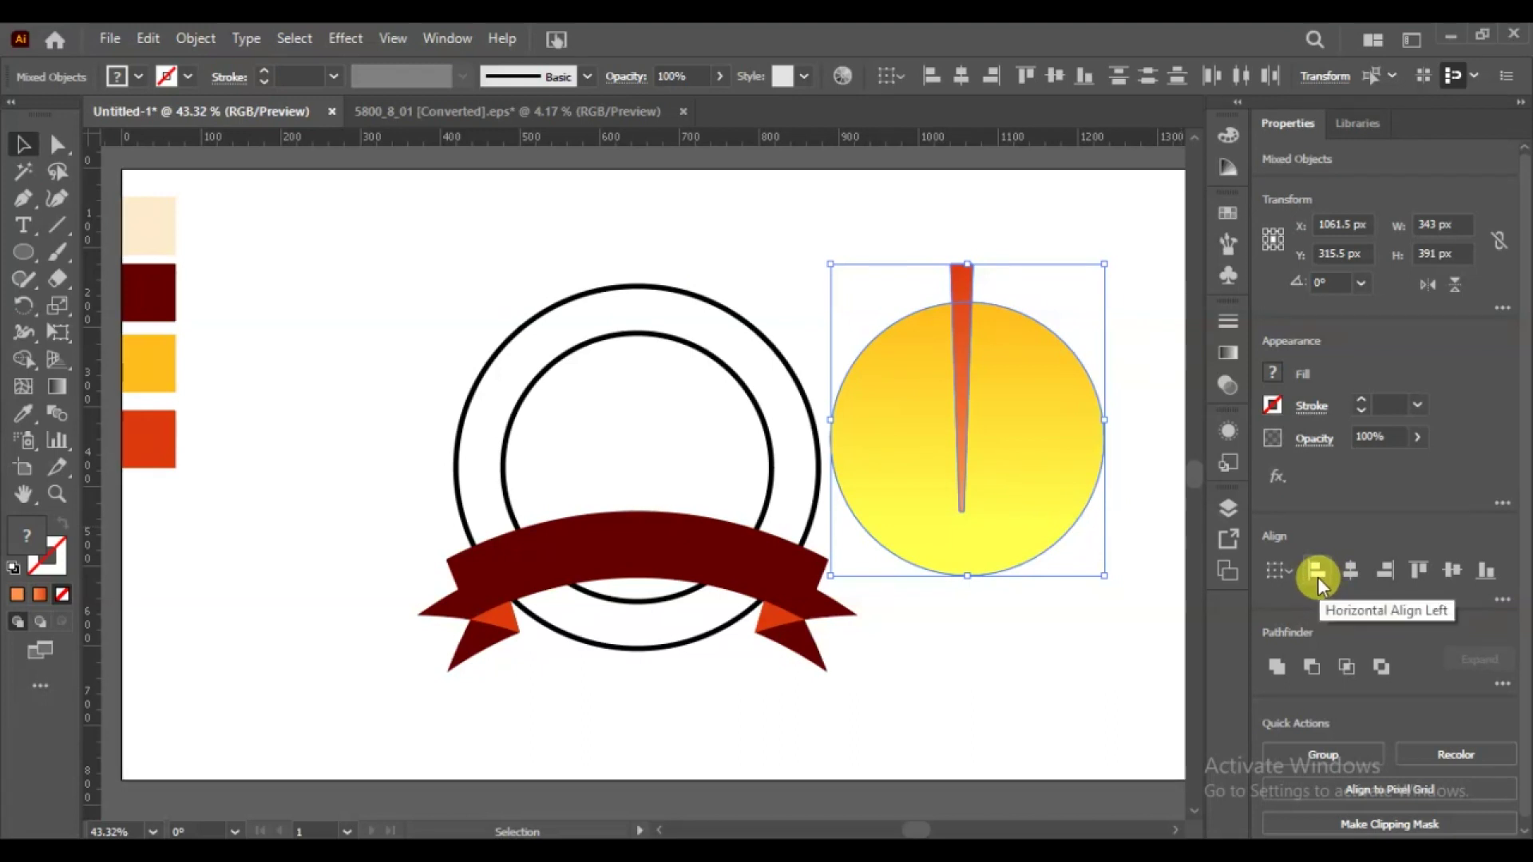
click(1350, 570)
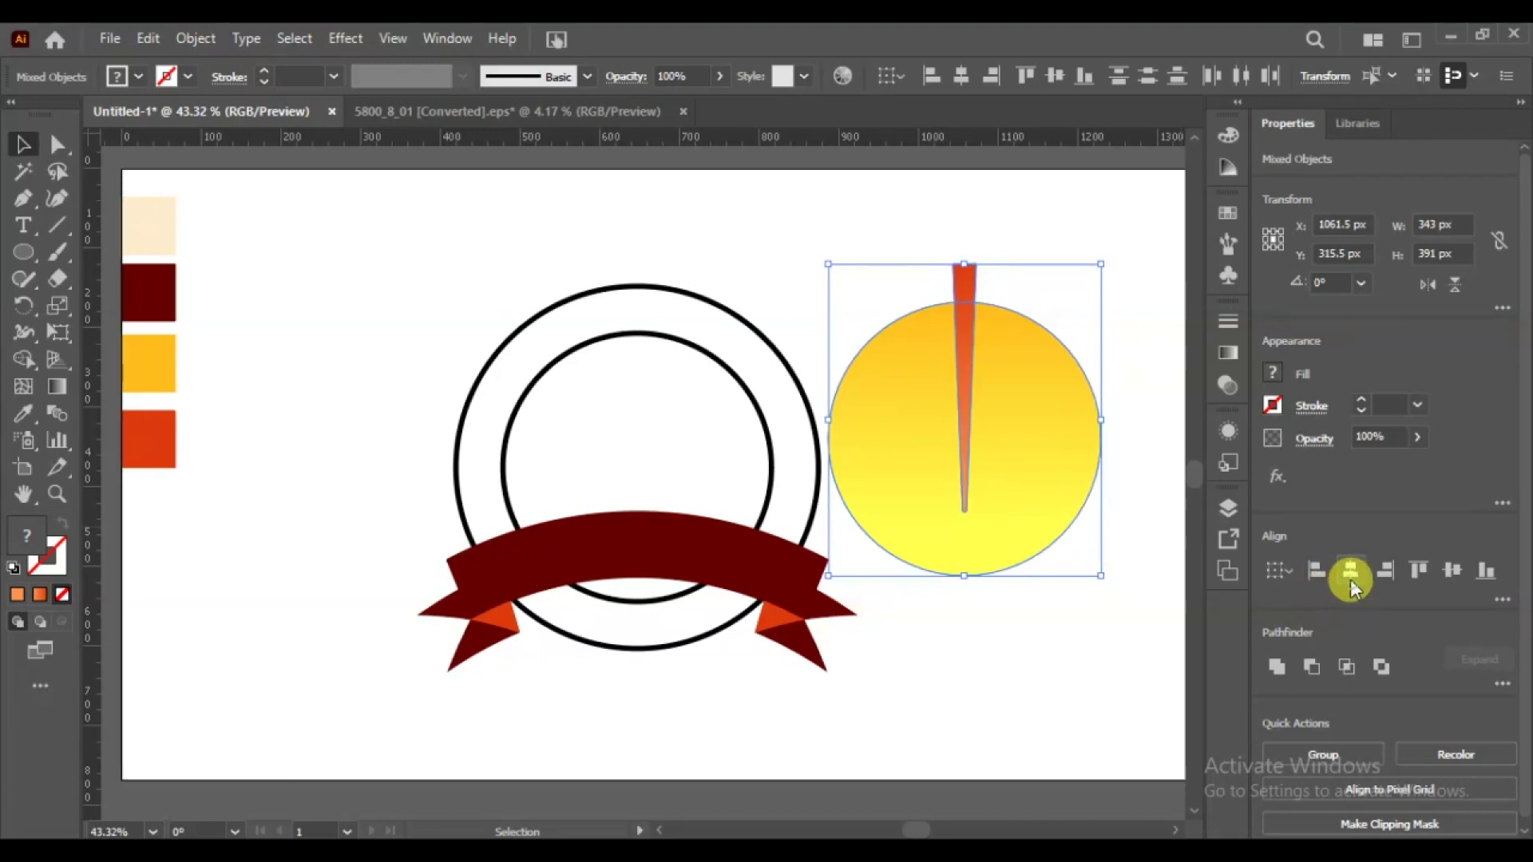
click(1079, 648)
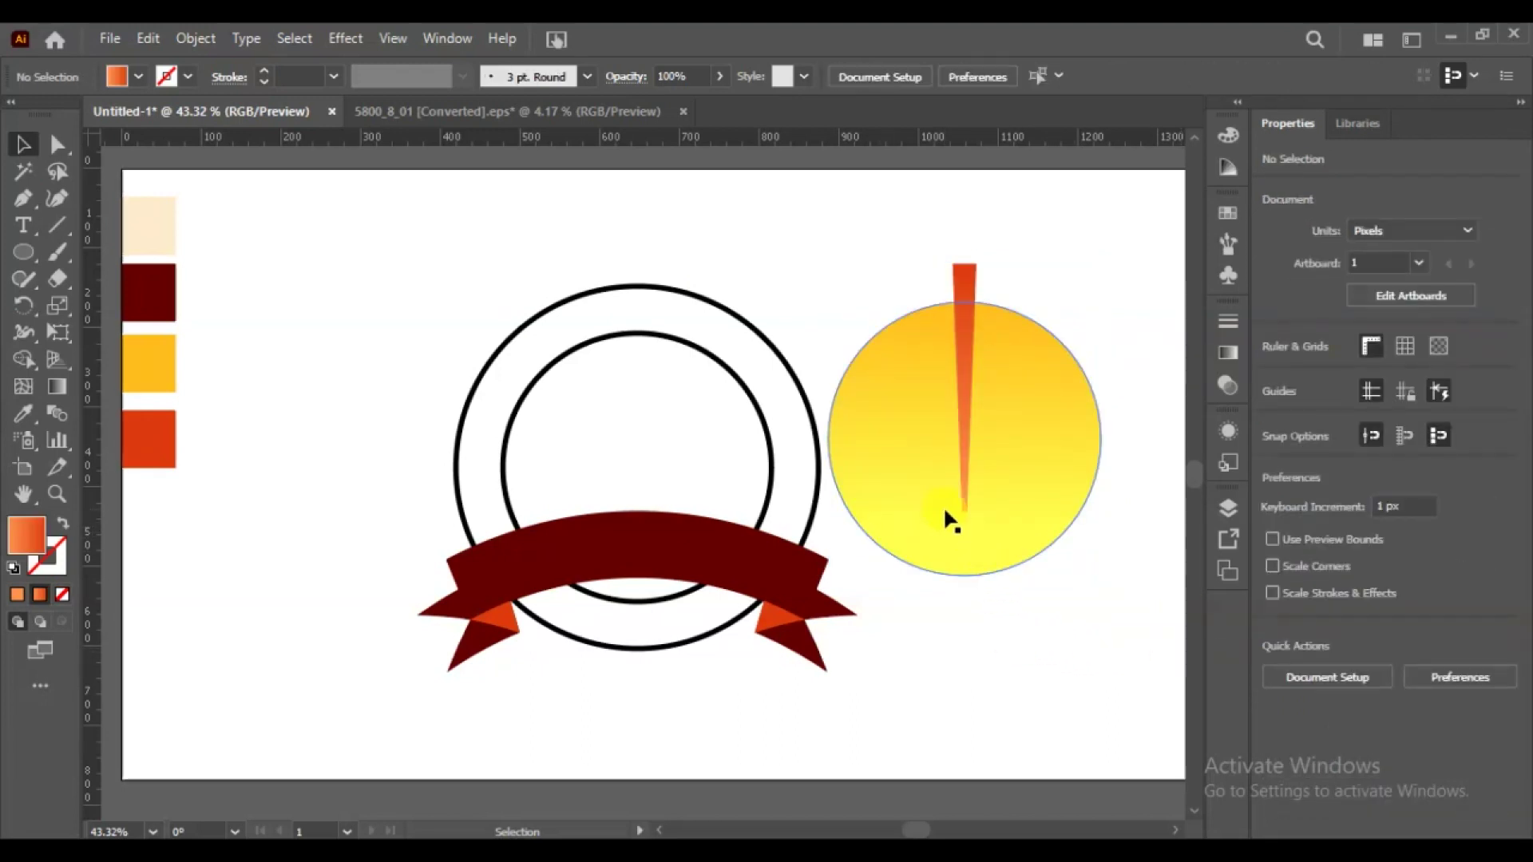
click(965, 431)
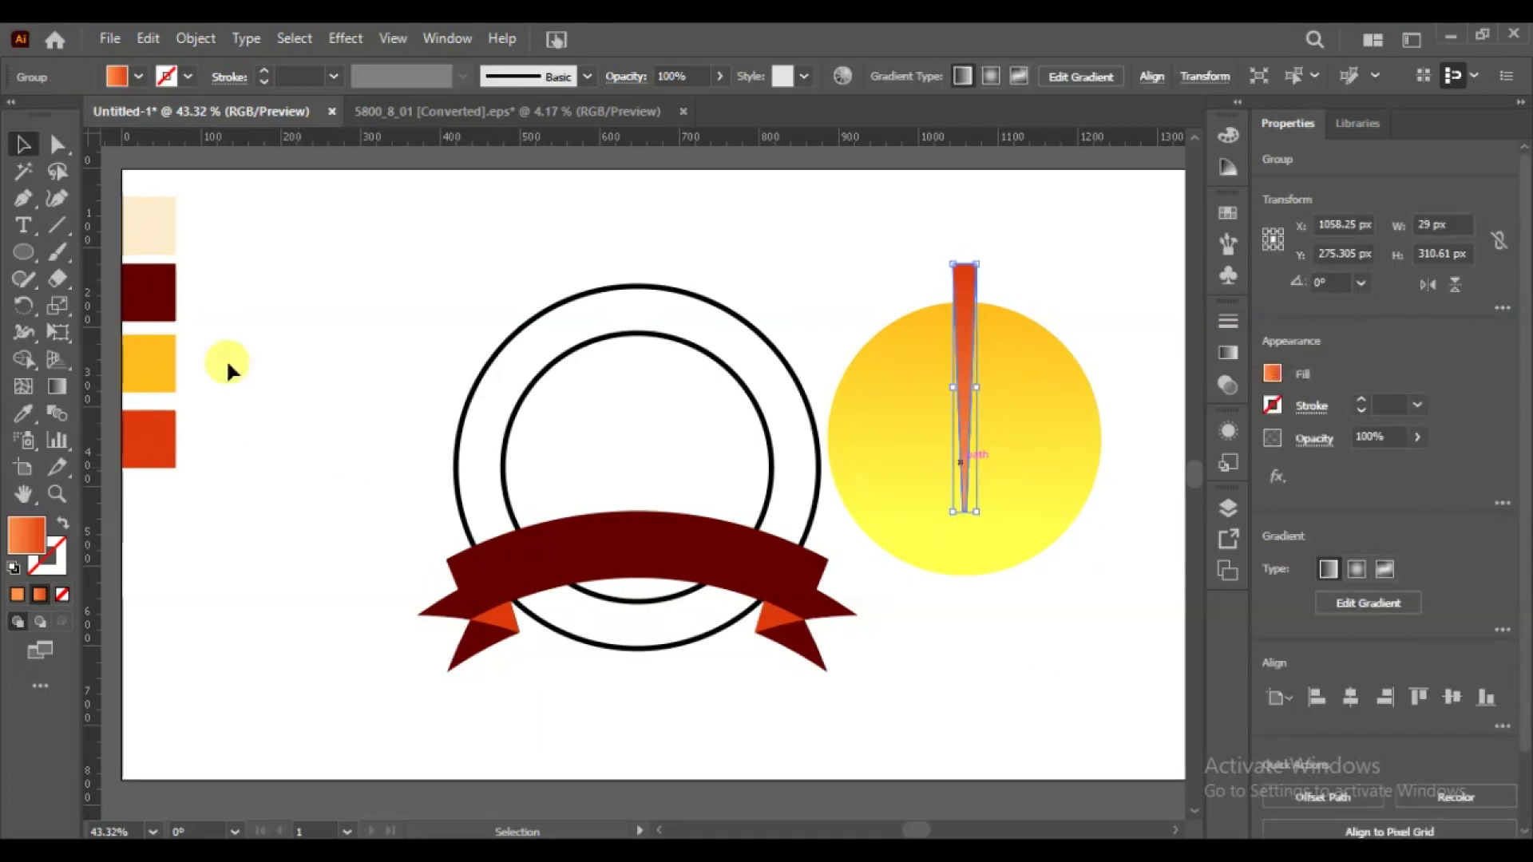
- Rotate a copy of the wedge about -11 degrees around its bottom tip
click(25, 308)
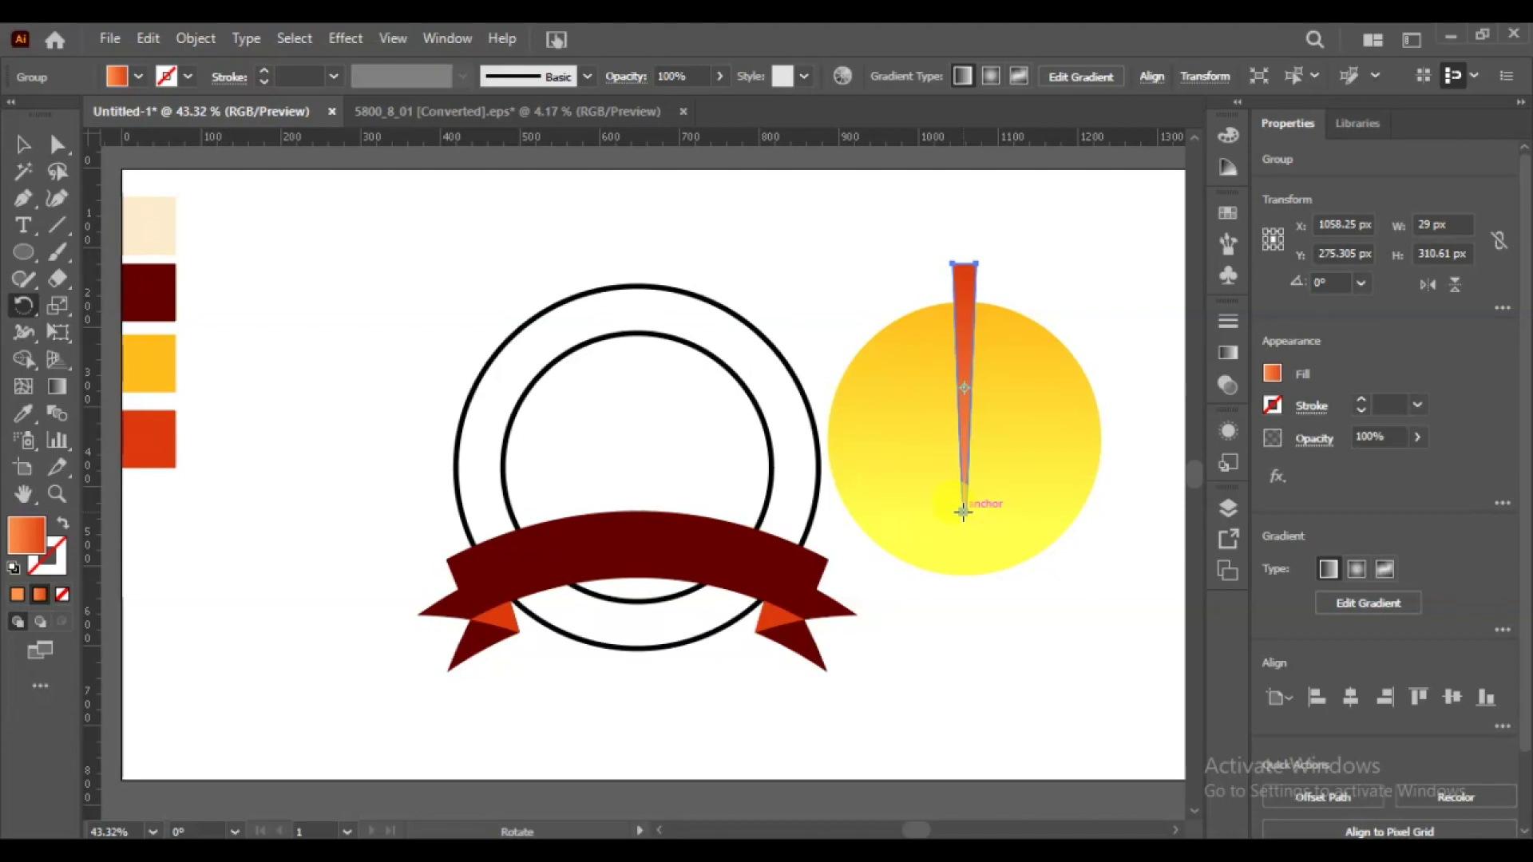
click(964, 511)
drag(974, 266, 1023, 278)
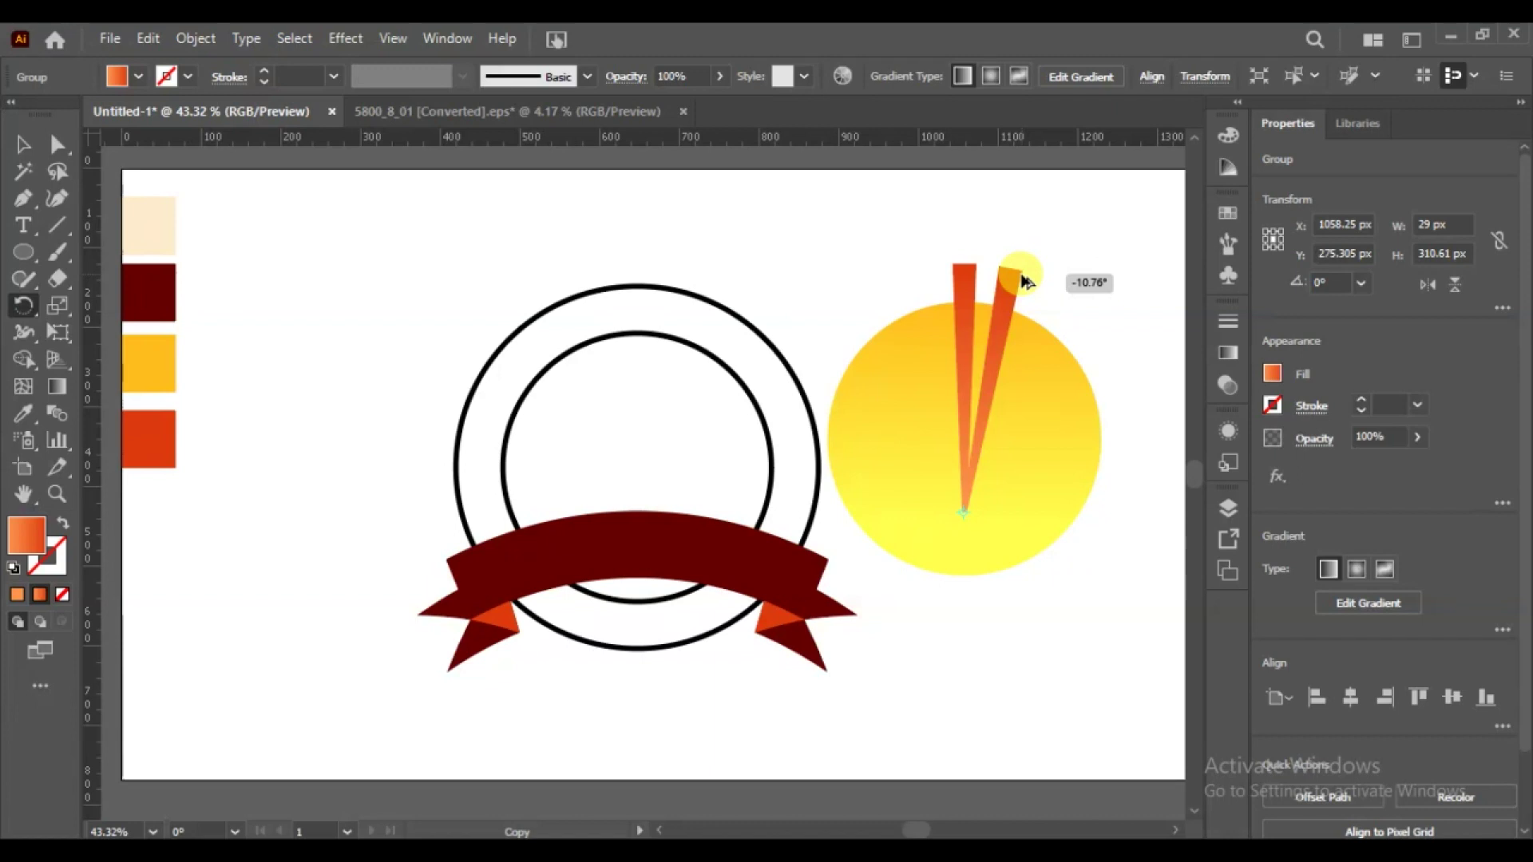
drag(1032, 284, 1026, 283)
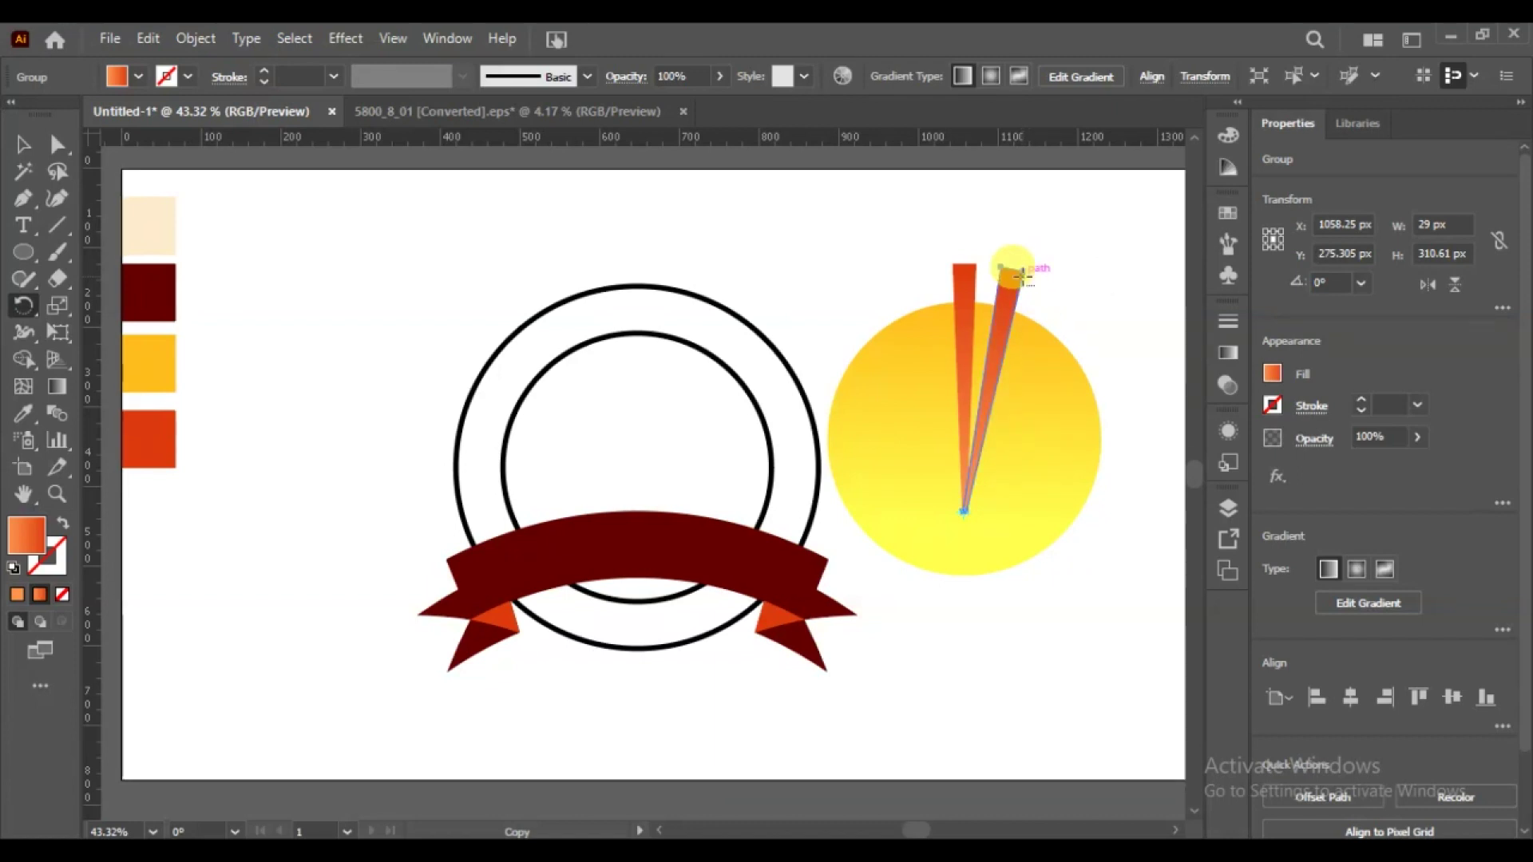
- Repeat the rotated copy with Ctrl+D to add more rays around the pivot
key(v)
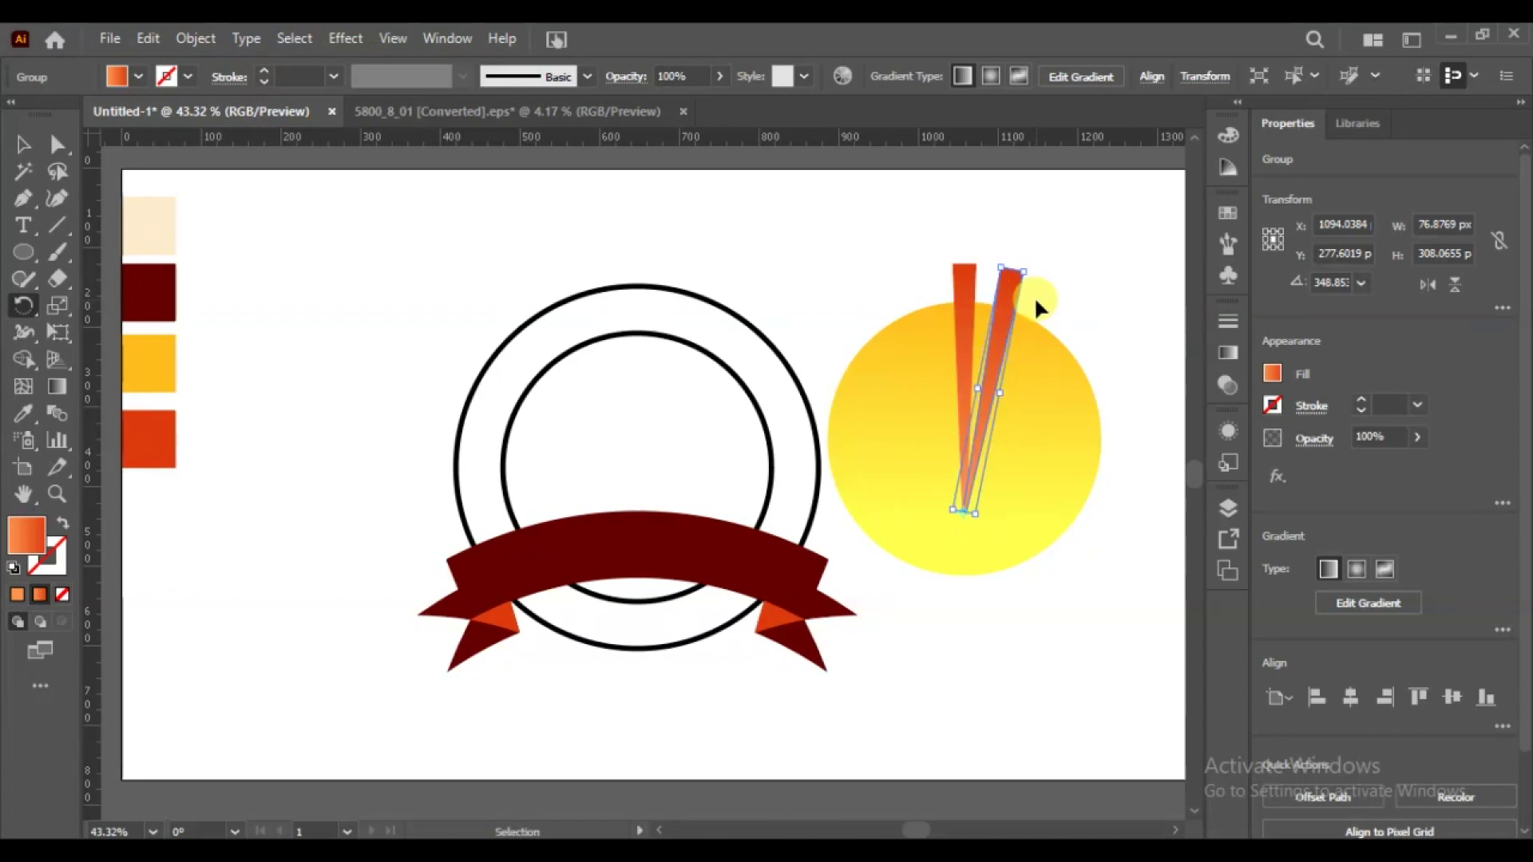
key(ctrl+d)
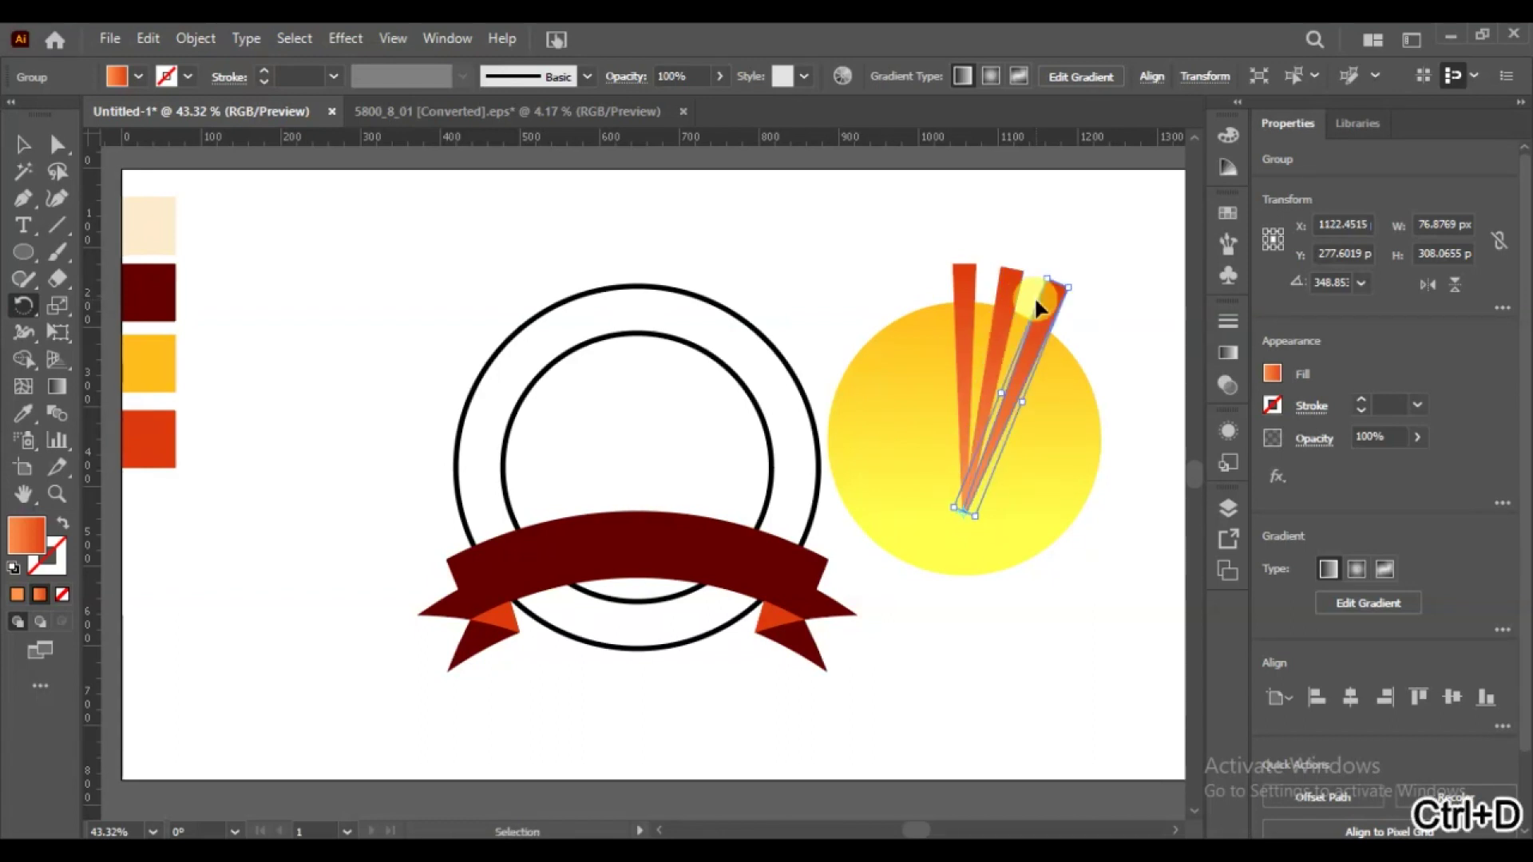
key(ctrl+d)
key(ctrl+d)
key(ctrl+d)
key(ctrl+d)
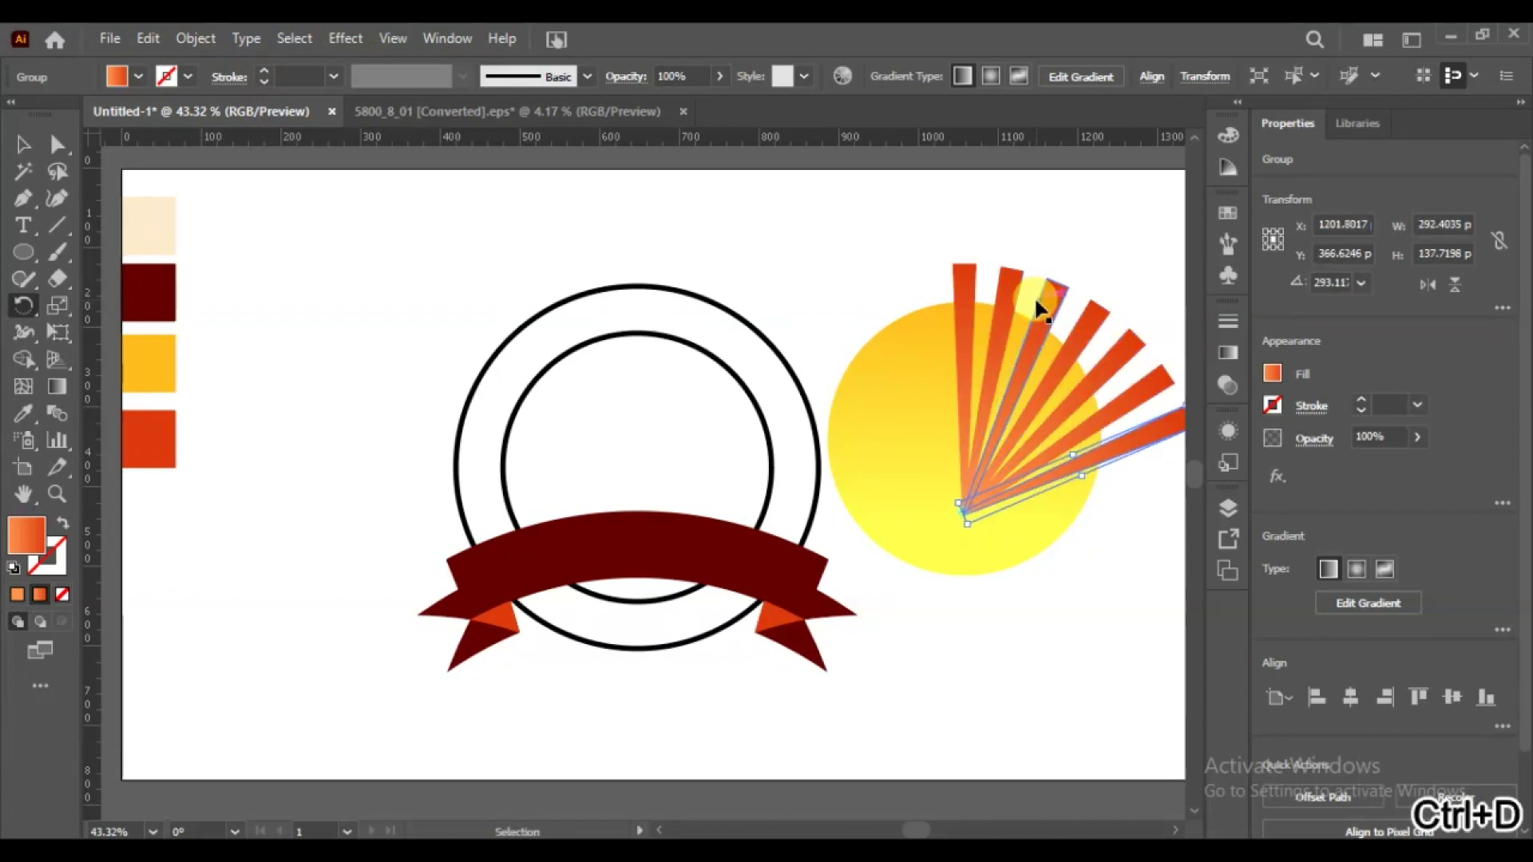
key(ctrl+d)
key(ctrl+d)
key(ctrl+d)
key(ctrl+d)
key(ctrl+d)
key(ctrl+d)
key(ctrl+d)
key(ctrl+d)
key(ctrl+d)
key(ctrl+d)
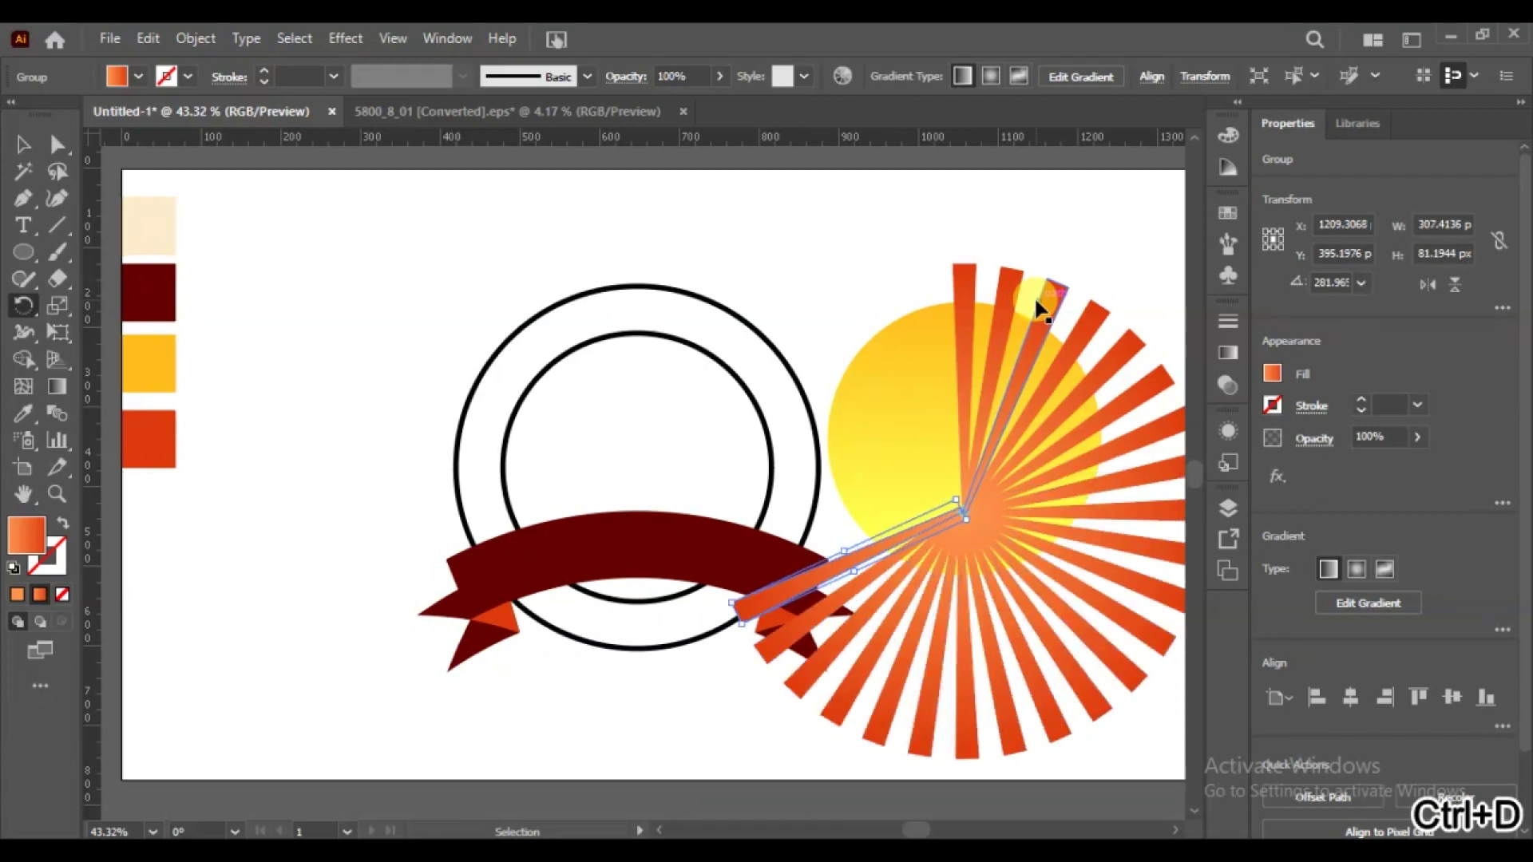
key(ctrl+d)
key(ctrl+d)
key(ctrl+d)
key(ctrl+d)
key(ctrl+d)
key(ctrl+d)
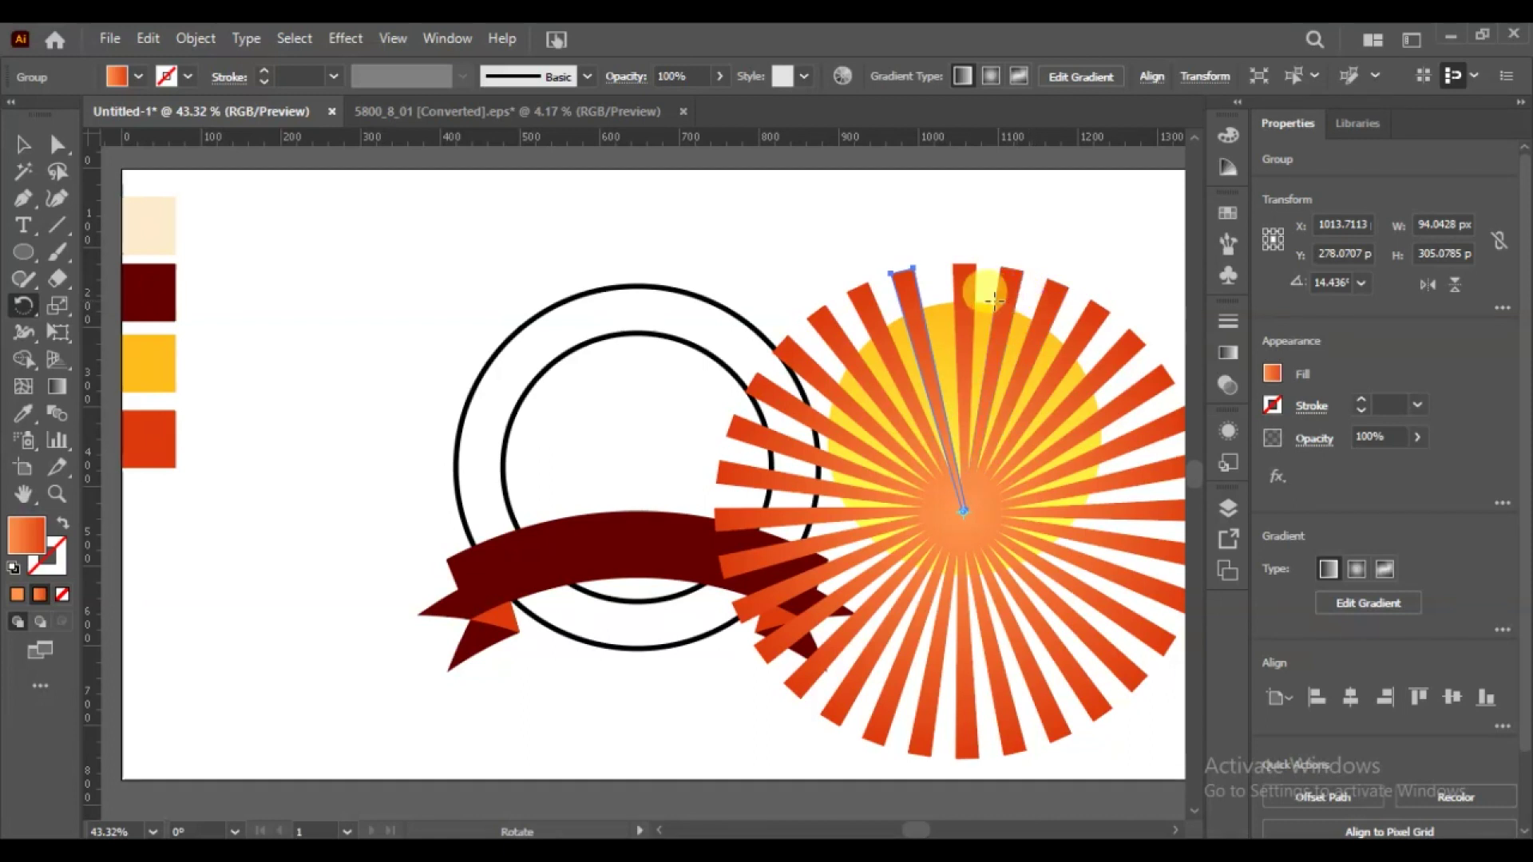
- Shift-select the rays around the left, bottom and lower-right of the sun
click(22, 144)
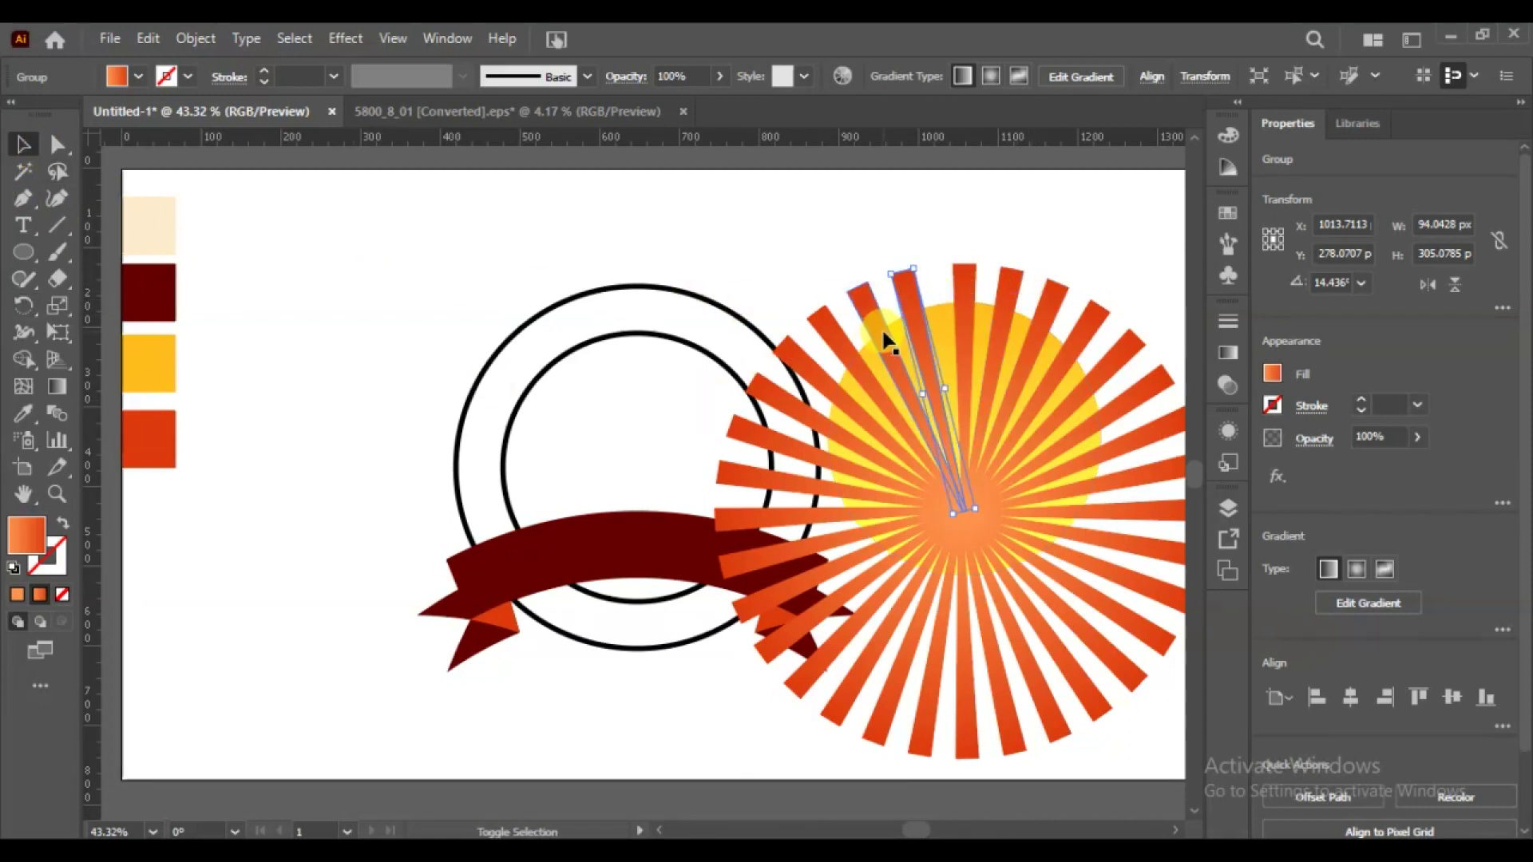
shift+click(858, 315)
shift+click(811, 376)
shift+click(762, 411)
shift+click(740, 442)
shift+click(751, 477)
shift+click(780, 515)
shift+click(815, 547)
shift+click(780, 599)
shift+click(789, 645)
shift+click(823, 684)
shift+click(854, 707)
shift+click(879, 730)
shift+click(926, 747)
shift+click(980, 750)
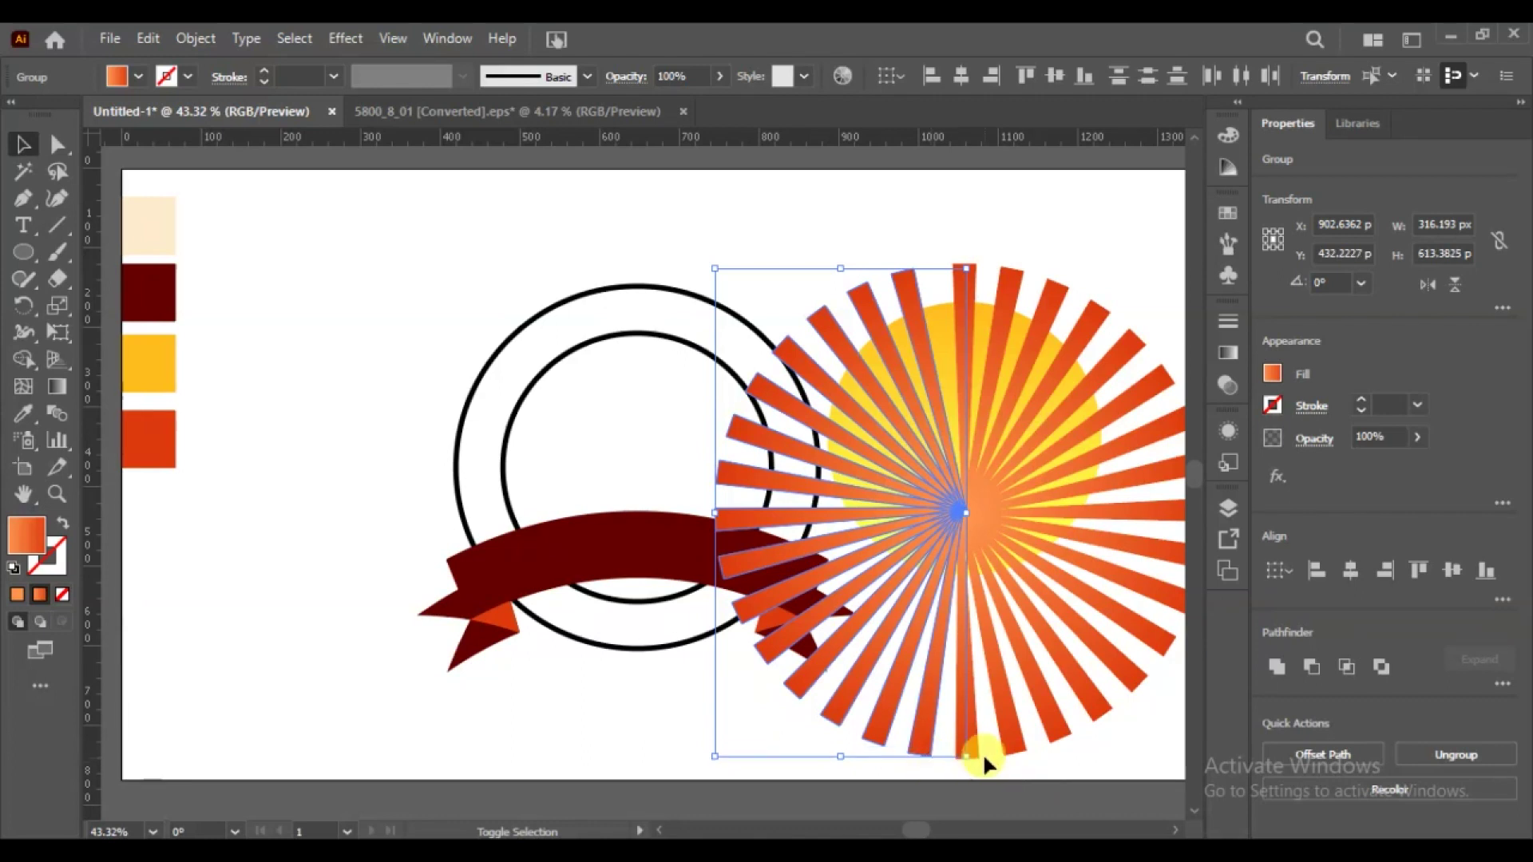
shift+click(1059, 730)
shift+click(1098, 702)
shift+click(1134, 677)
- Add the remaining right and top rays to the selection and group all the rays
shift+click(1150, 638)
shift+click(1170, 559)
shift+click(1160, 513)
shift+click(1160, 463)
shift+click(1150, 415)
shift+click(1098, 383)
shift+click(1040, 345)
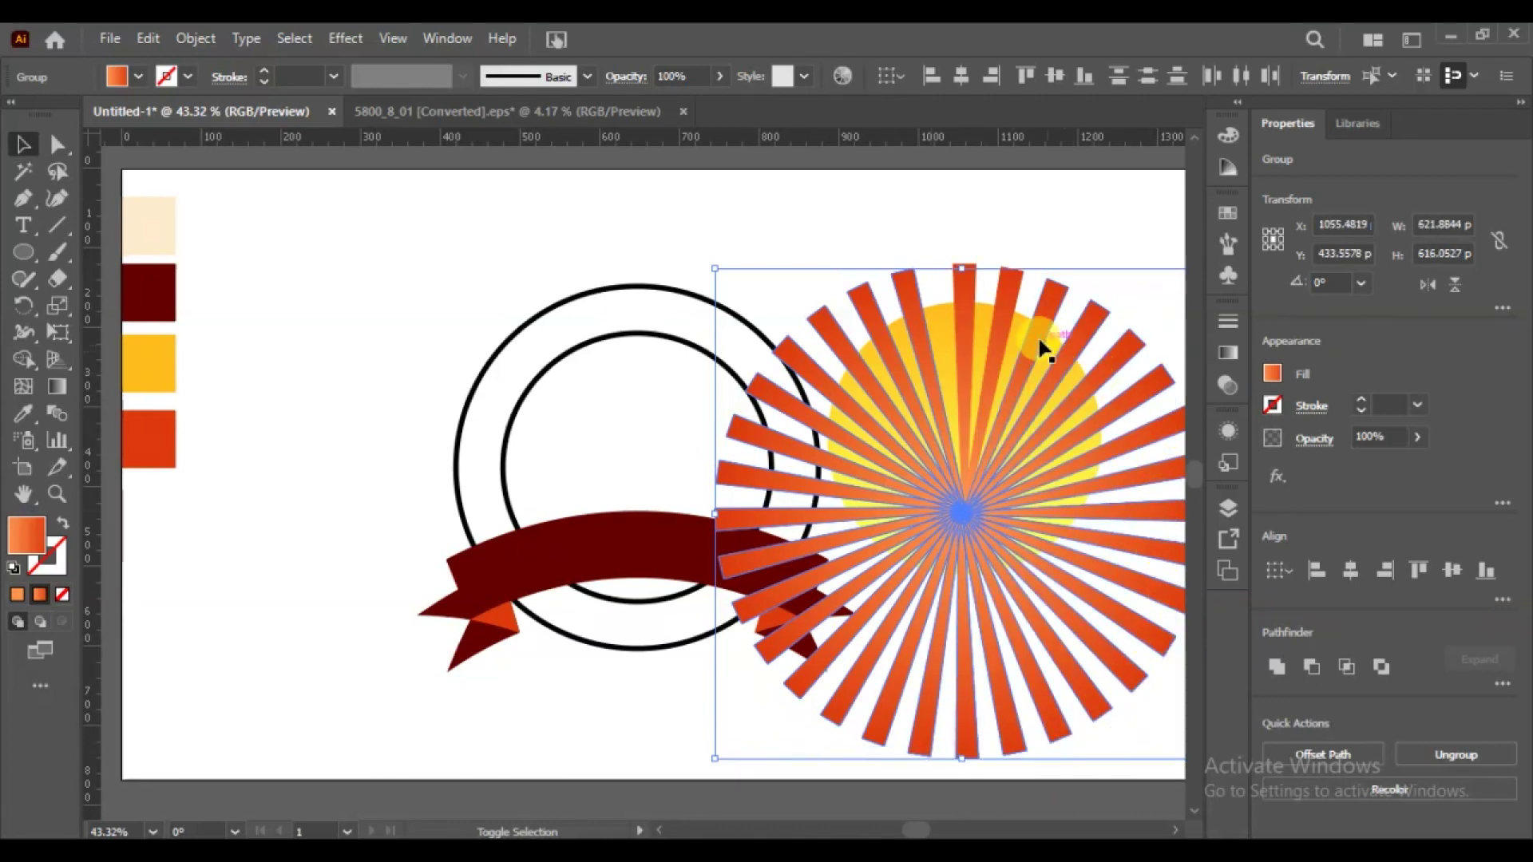
shift+click(965, 314)
shift+click(819, 621)
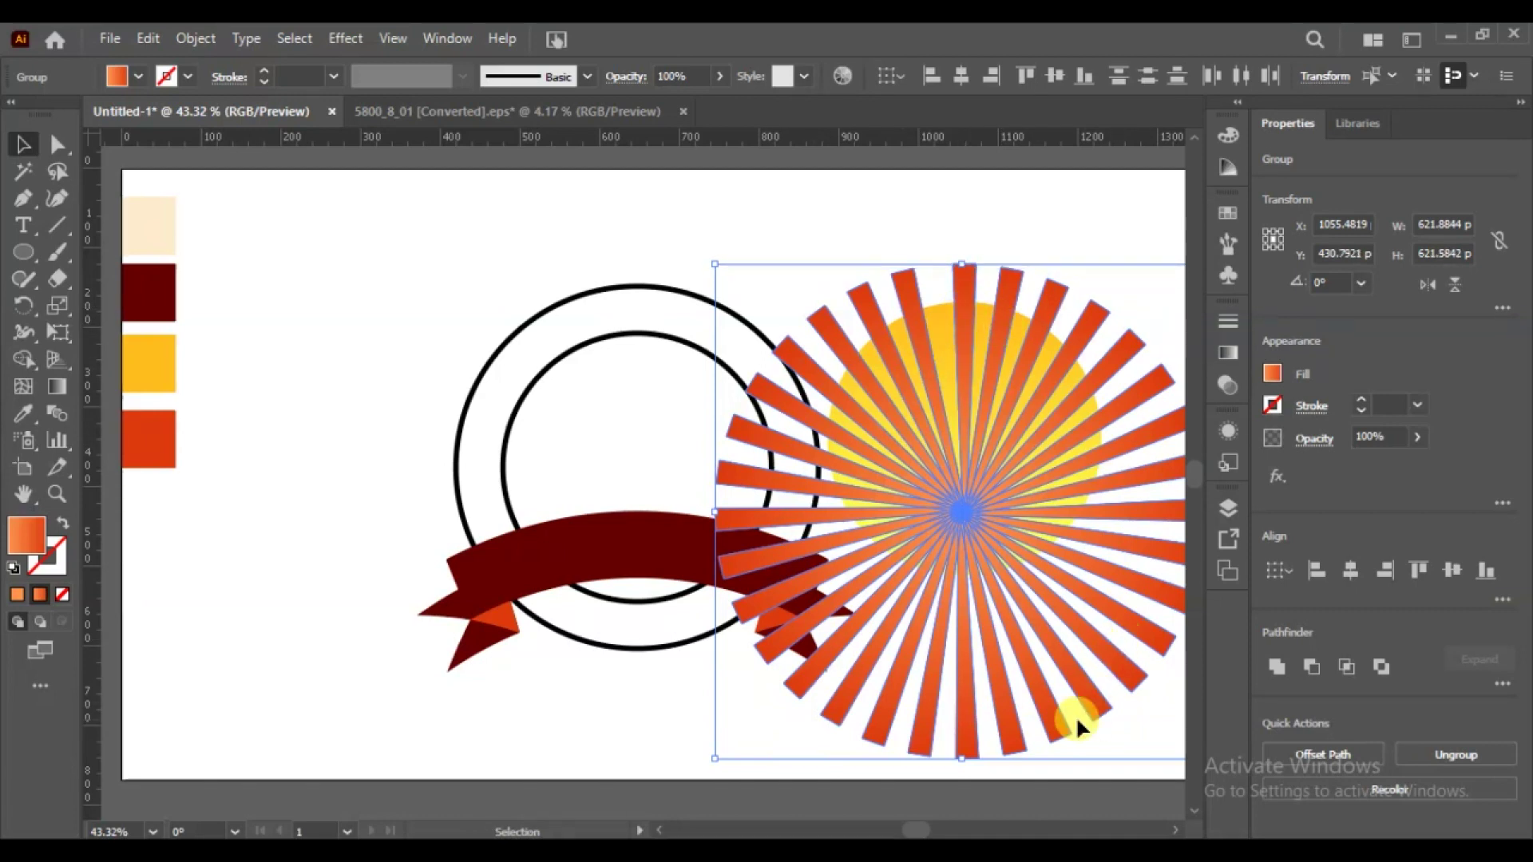
drag(714, 264, 1075, 501)
right_click(893, 659)
click(966, 460)
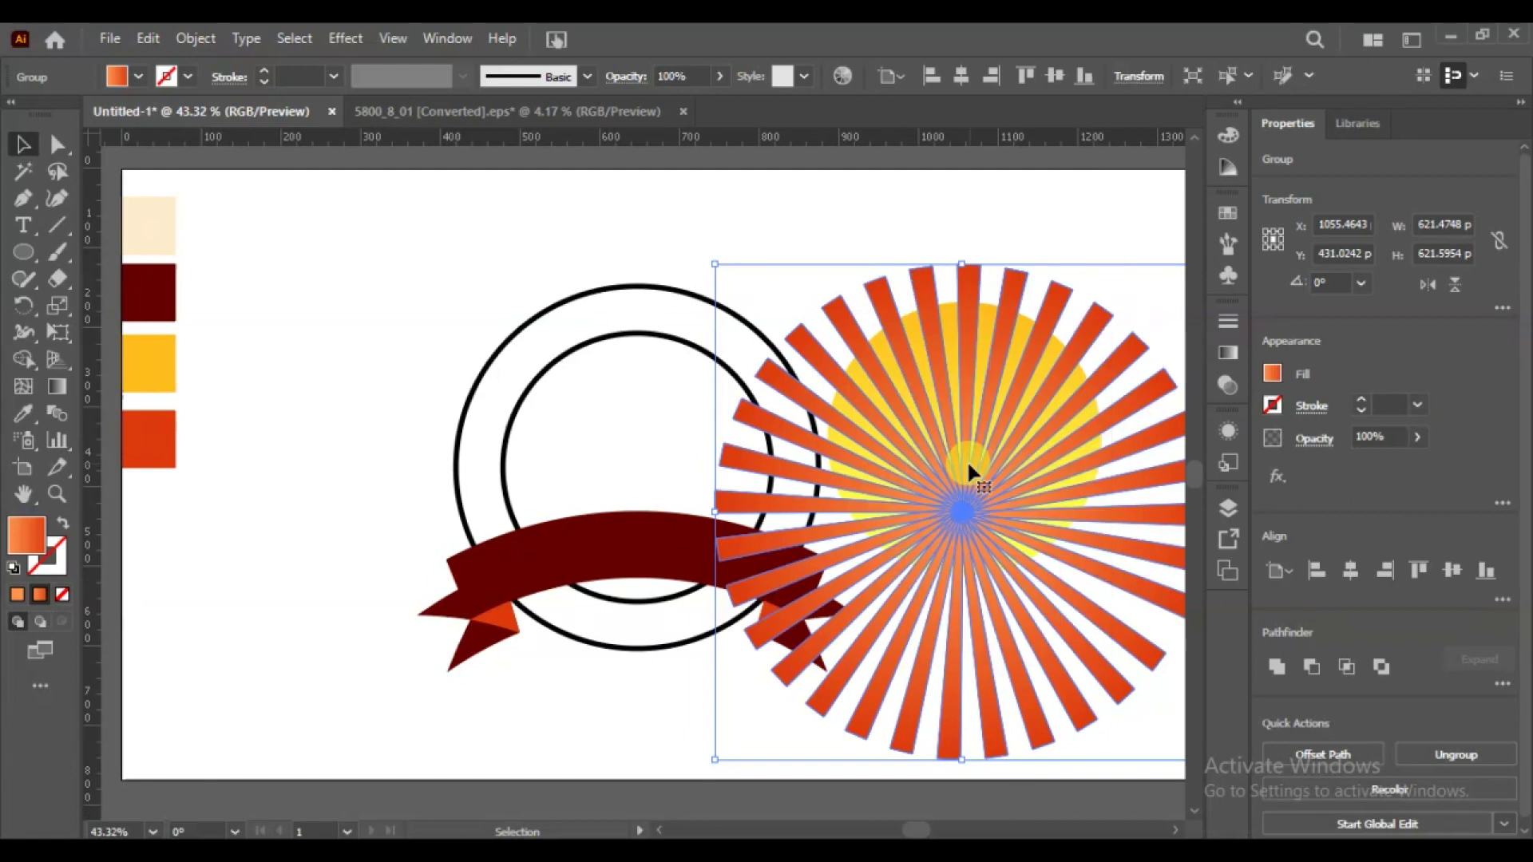
- Trim away the ray parts outside the yellow circle with Shape Builder
click(945, 311)
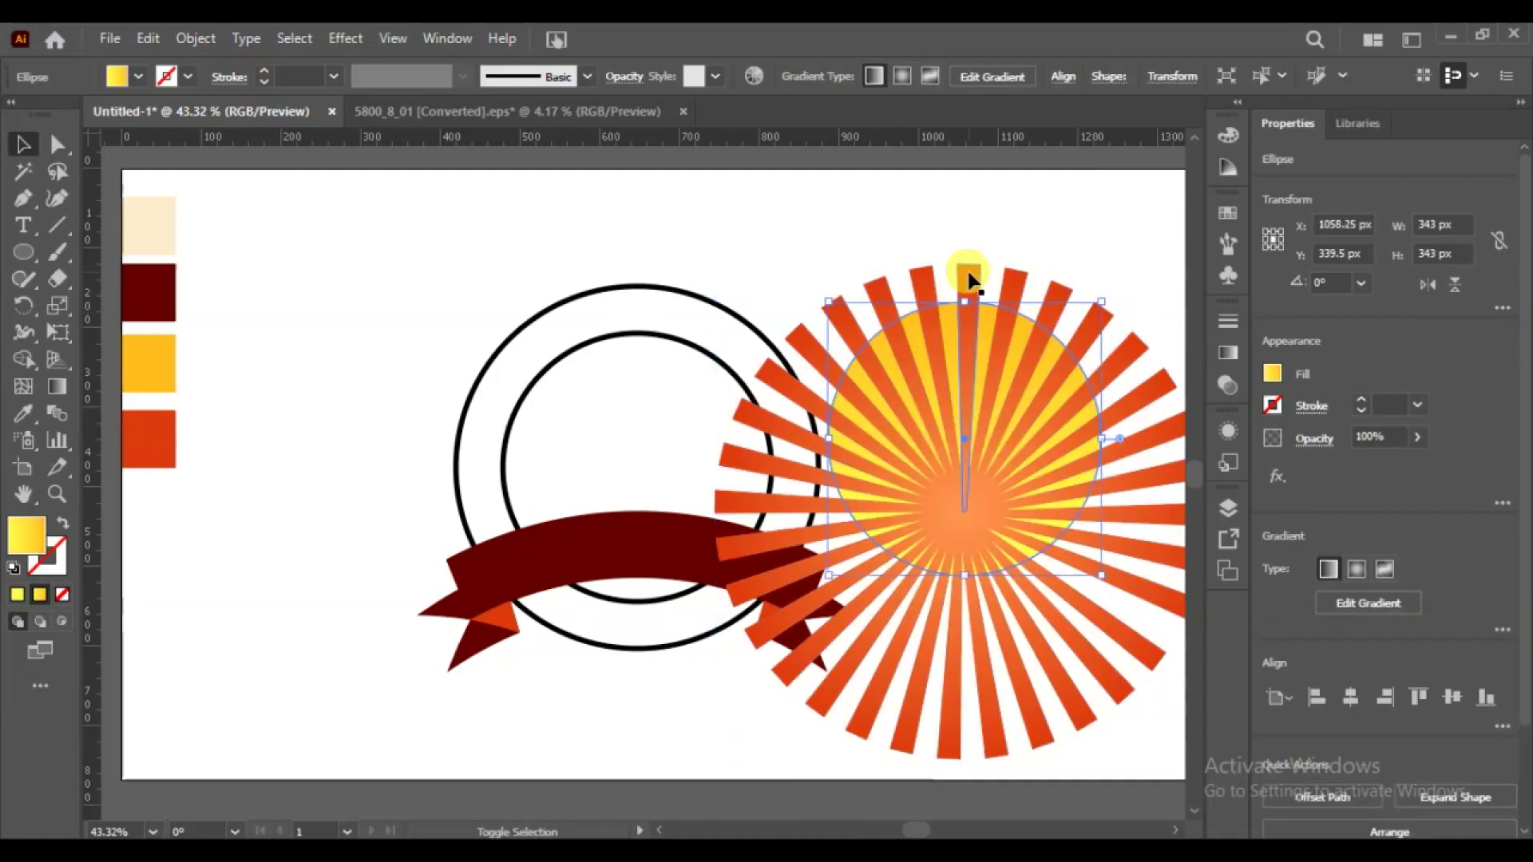
shift+click(831, 561)
key(shift+m)
mouse_move(810, 363)
mouse_down()
mouse_move(843, 630)
mouse_move(1116, 609)
mouse_move(1095, 324)
mouse_up()
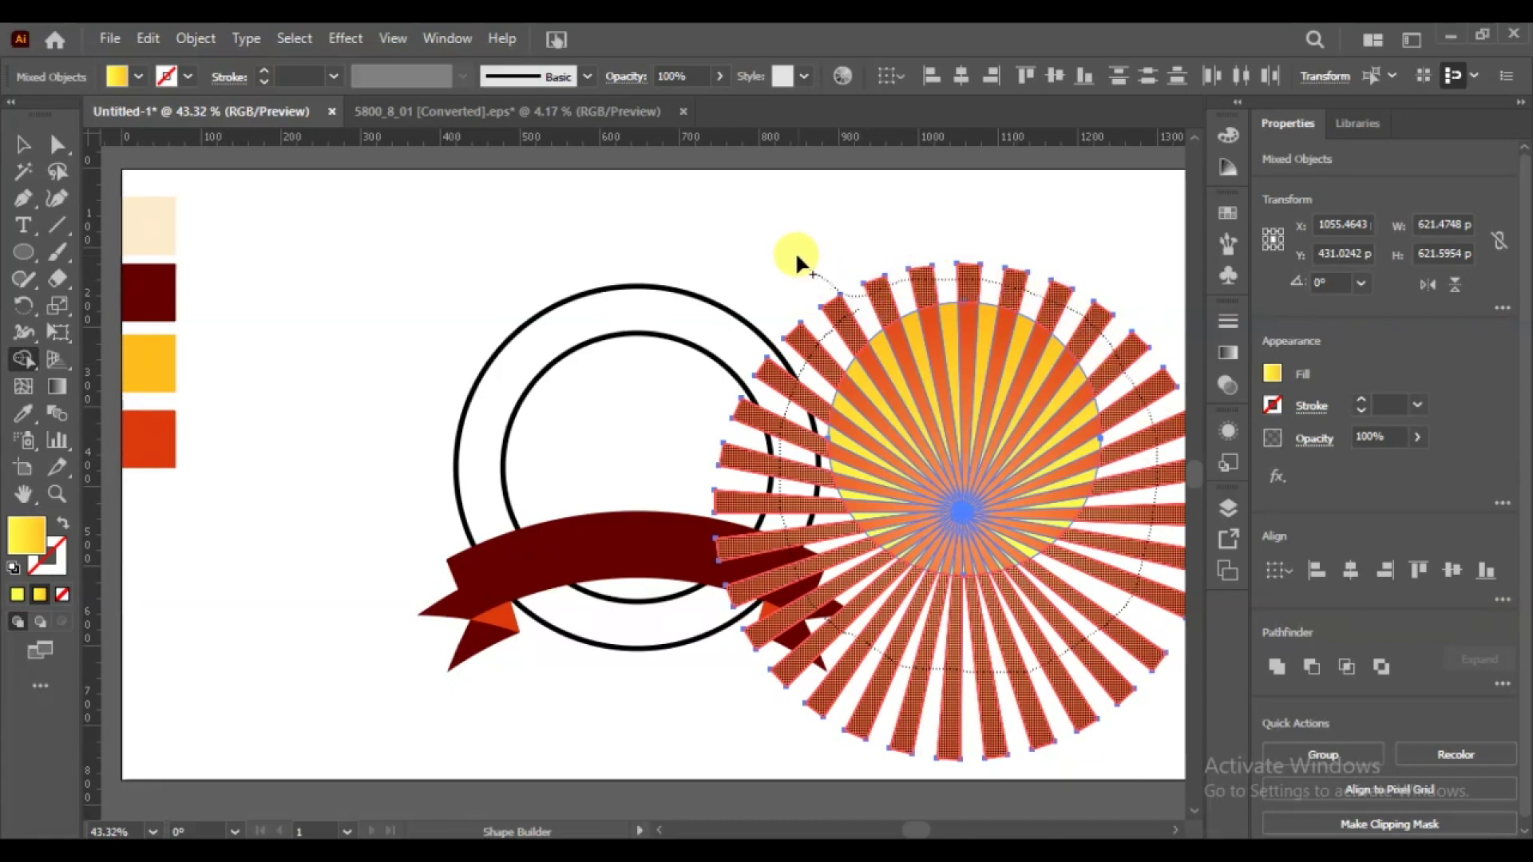
drag(795, 250, 793, 251)
click(22, 143)
click(335, 274)
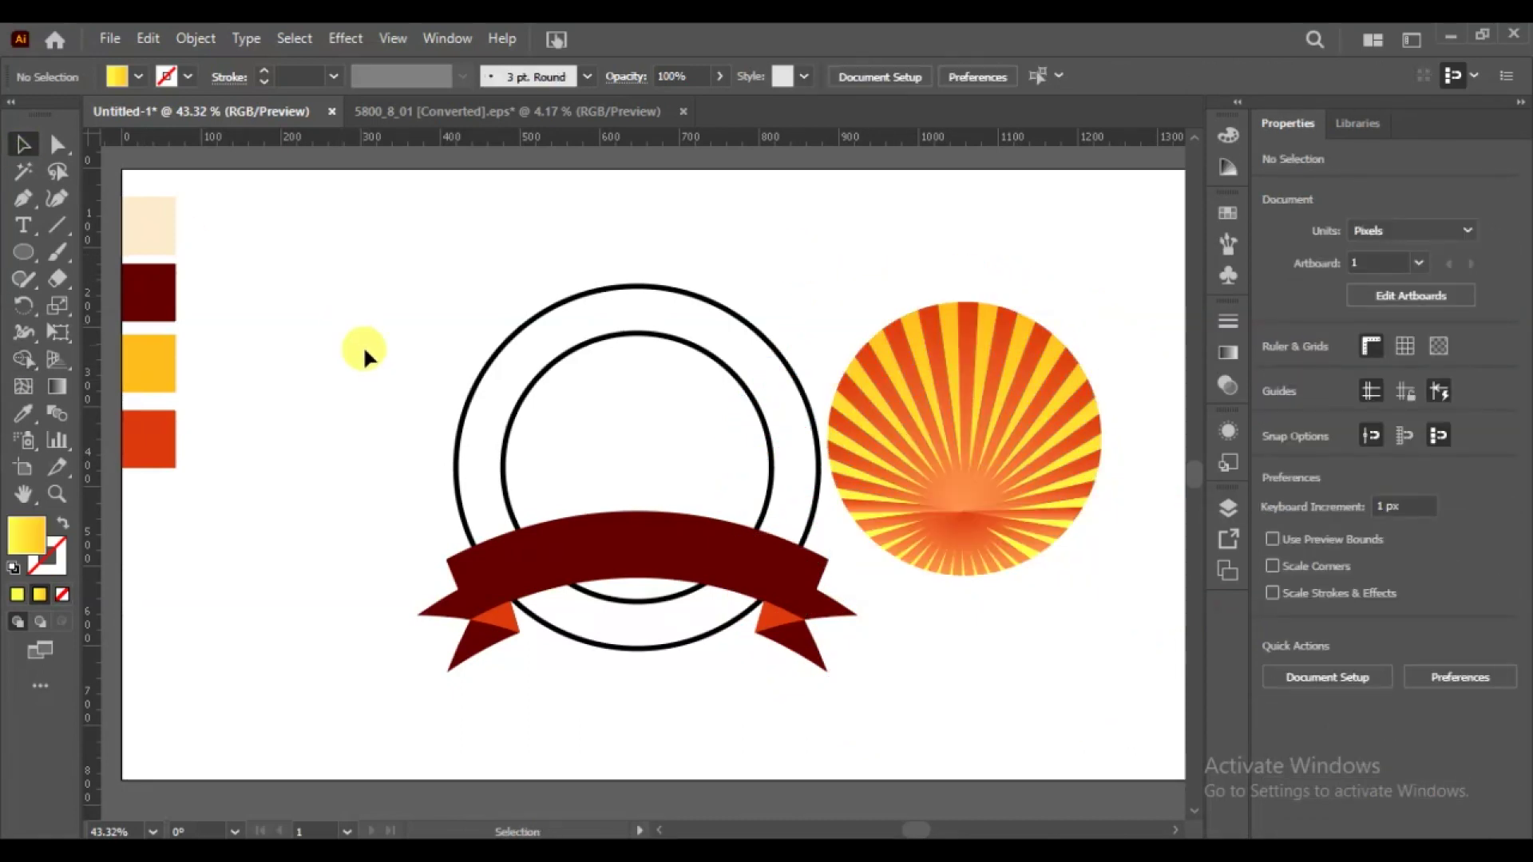
- Lower the opacity of the yellow sunburst
click(970, 519)
click(1417, 436)
drag(1401, 471, 1357, 458)
click(1070, 222)
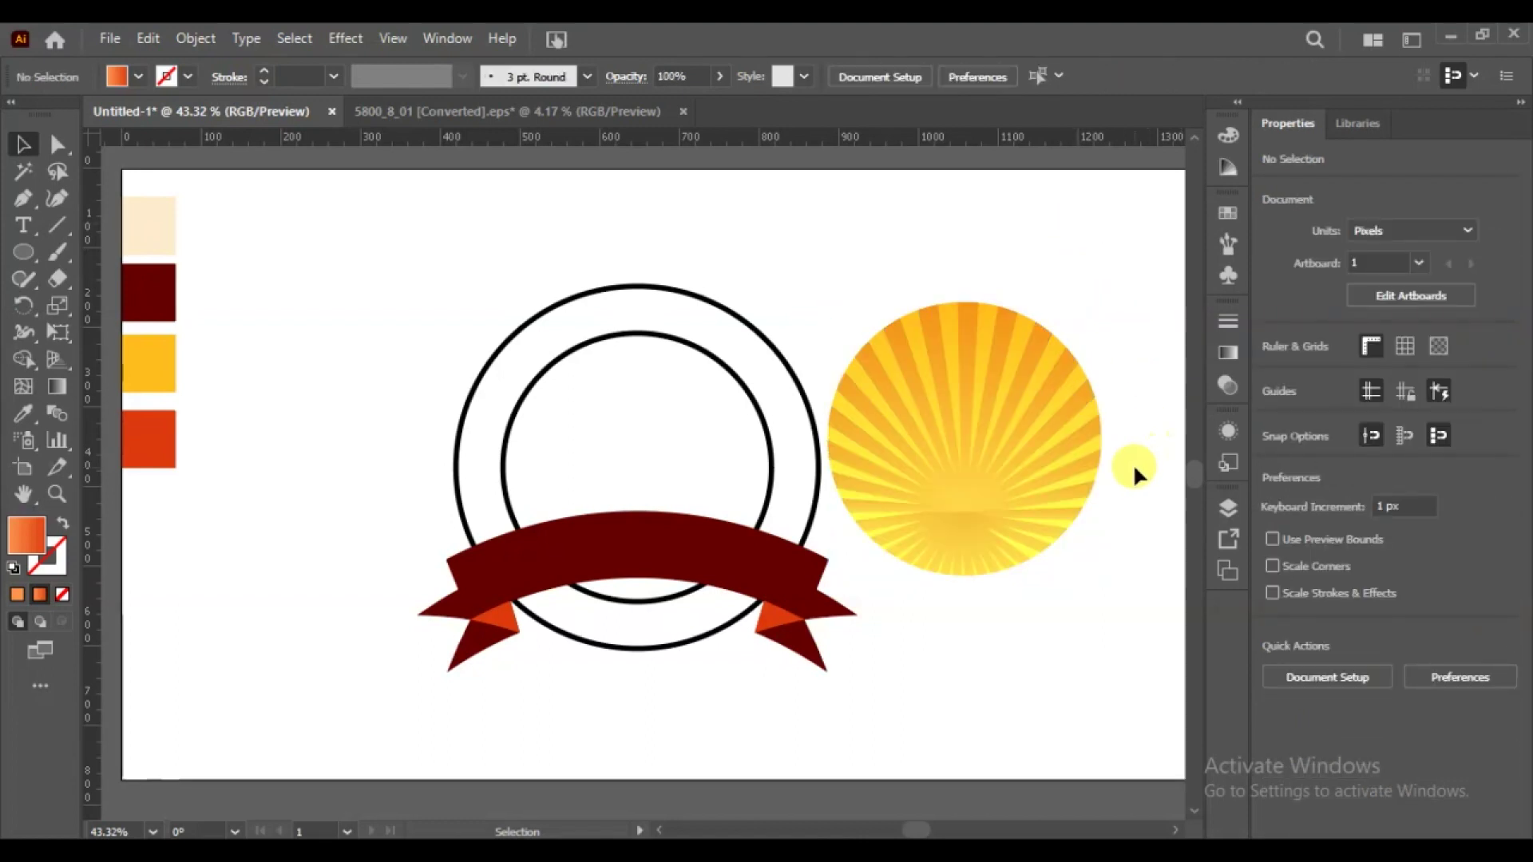
click(989, 430)
right_click(993, 453)
click(1009, 333)
click(1417, 437)
drag(1357, 465, 1347, 463)
click(1123, 228)
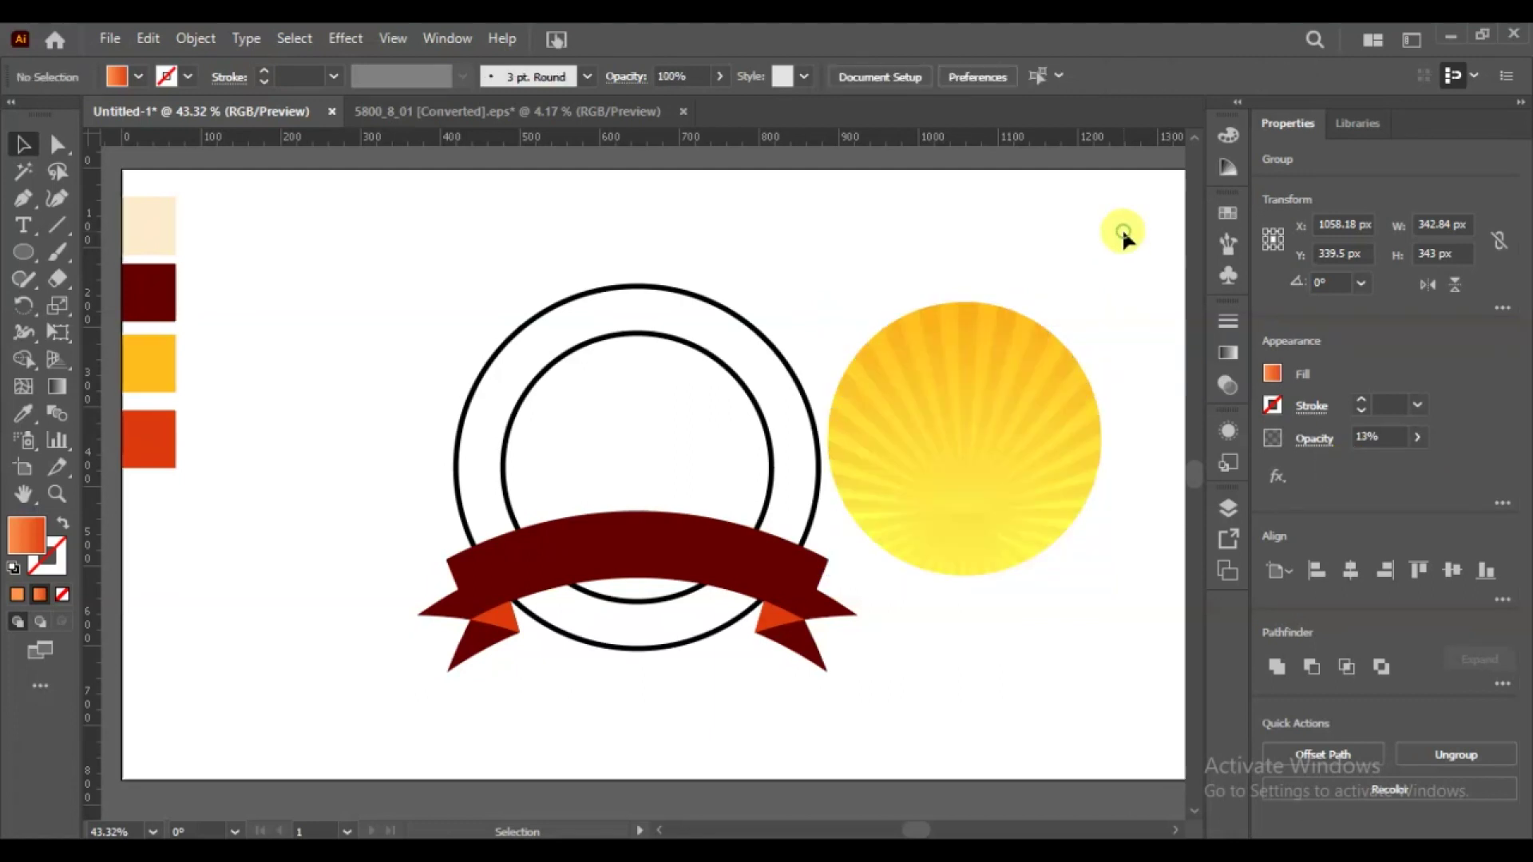
- Group the sunburst pieces and centre them horizontally and vertically in the ring
right_click(964, 432)
click(1036, 640)
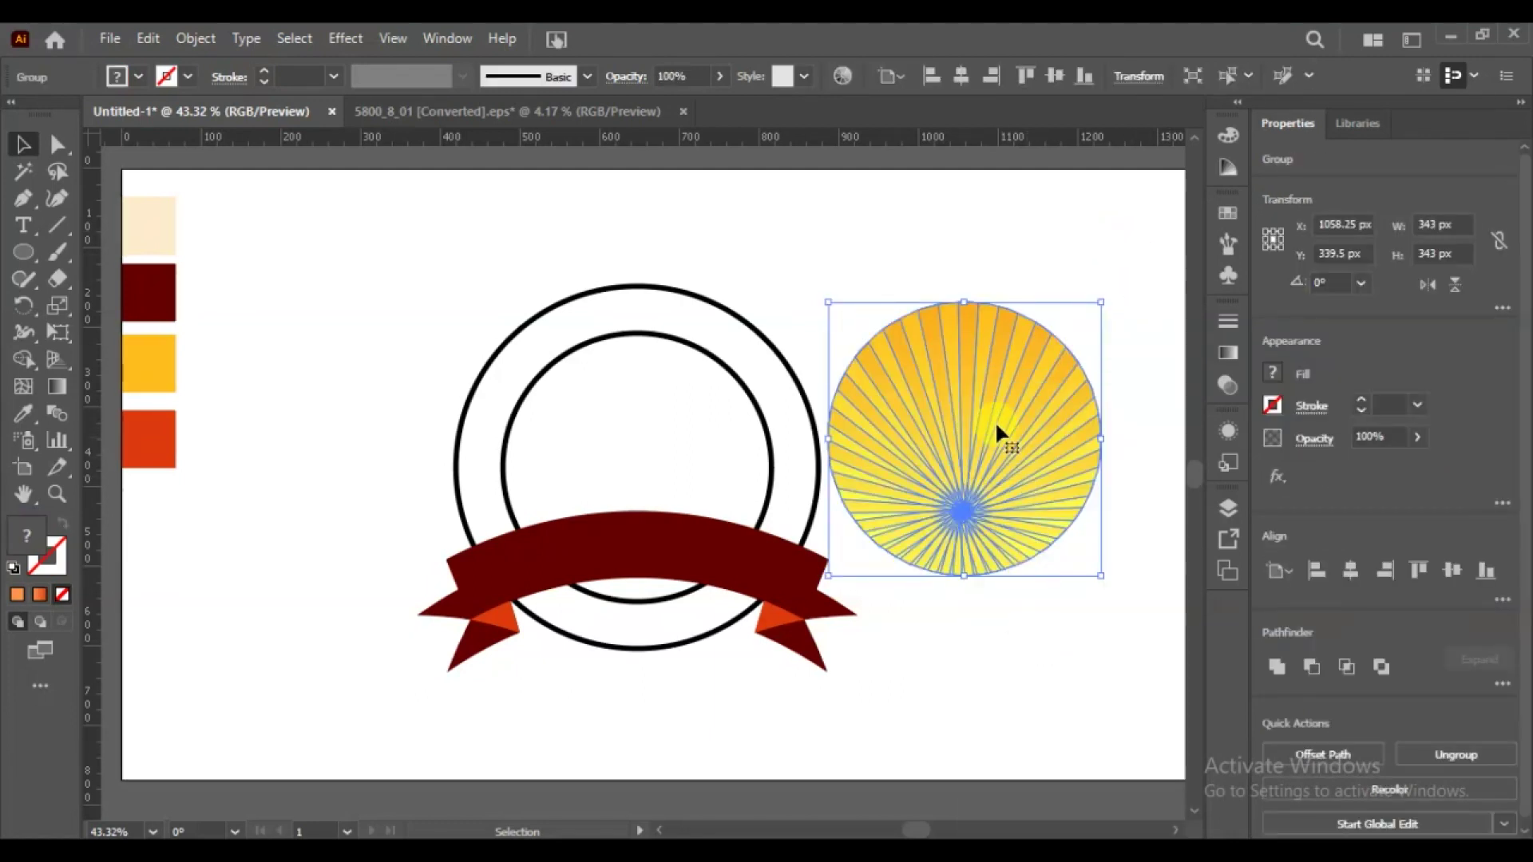
drag(992, 399, 672, 431)
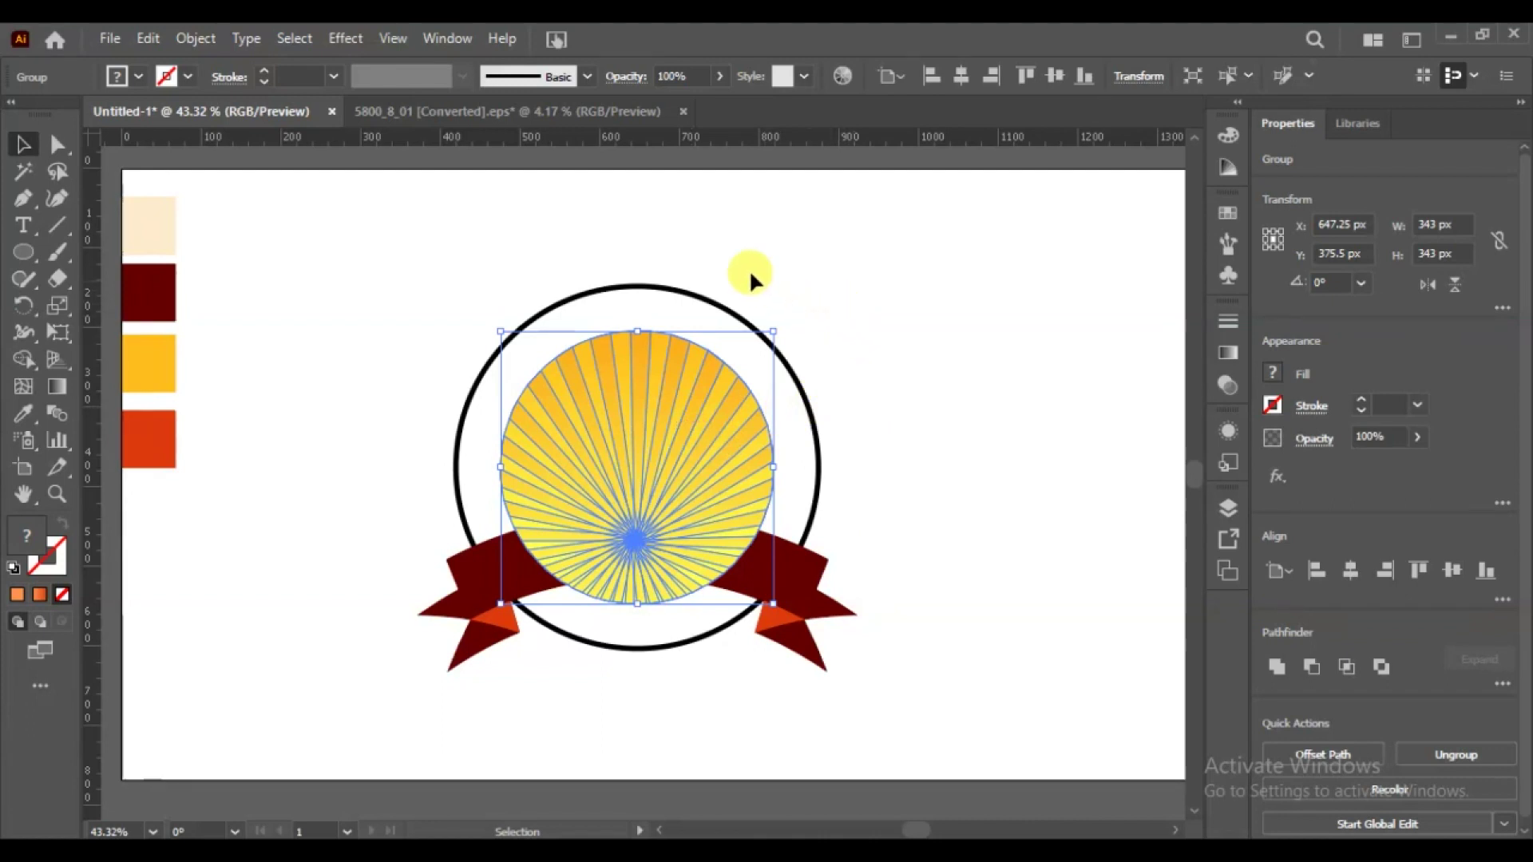
key(ctrl+a)
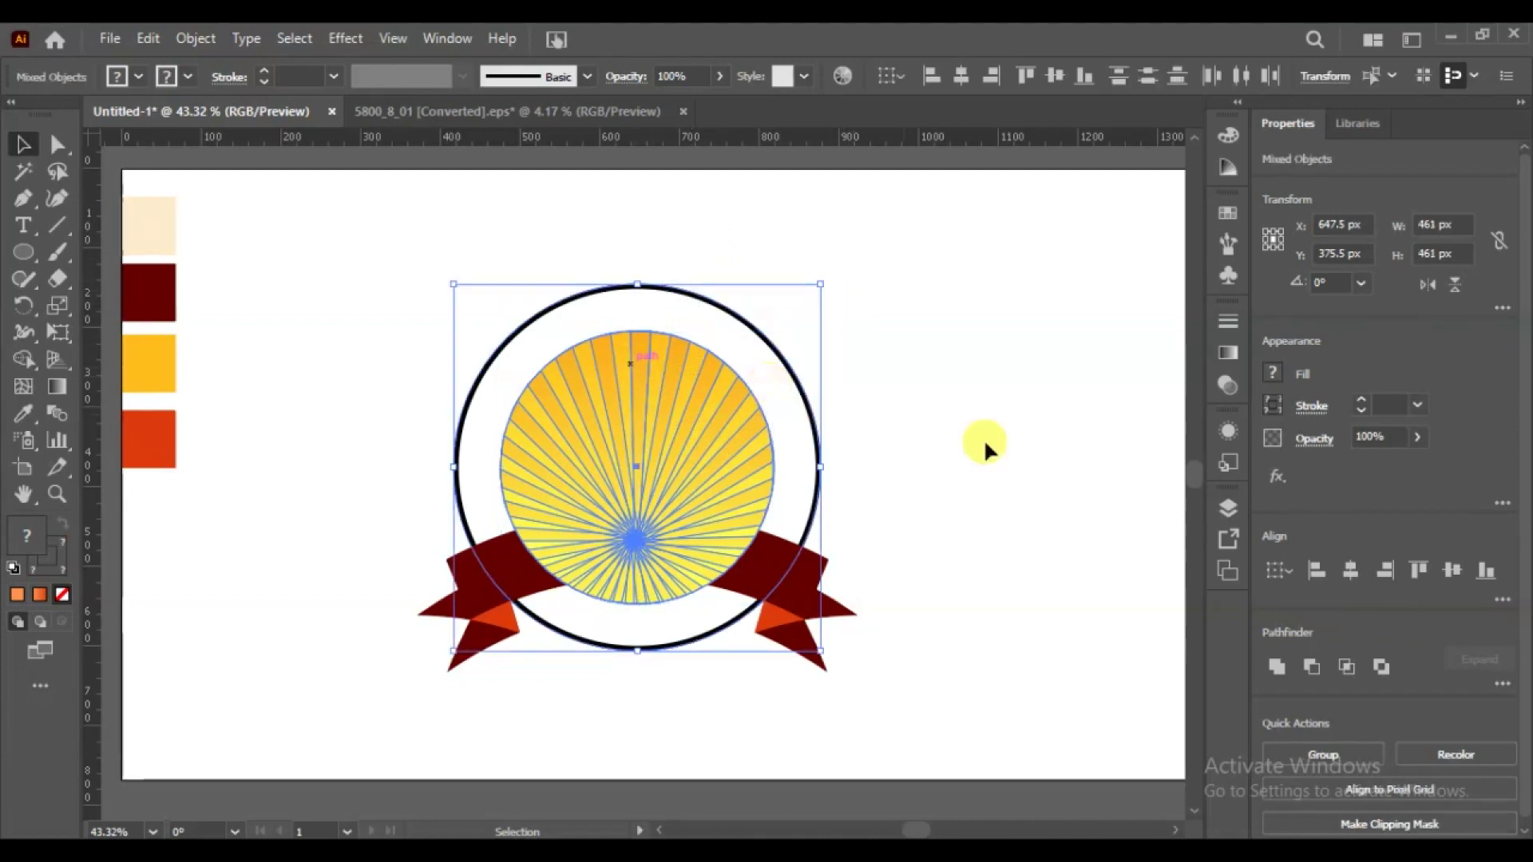
click(1348, 569)
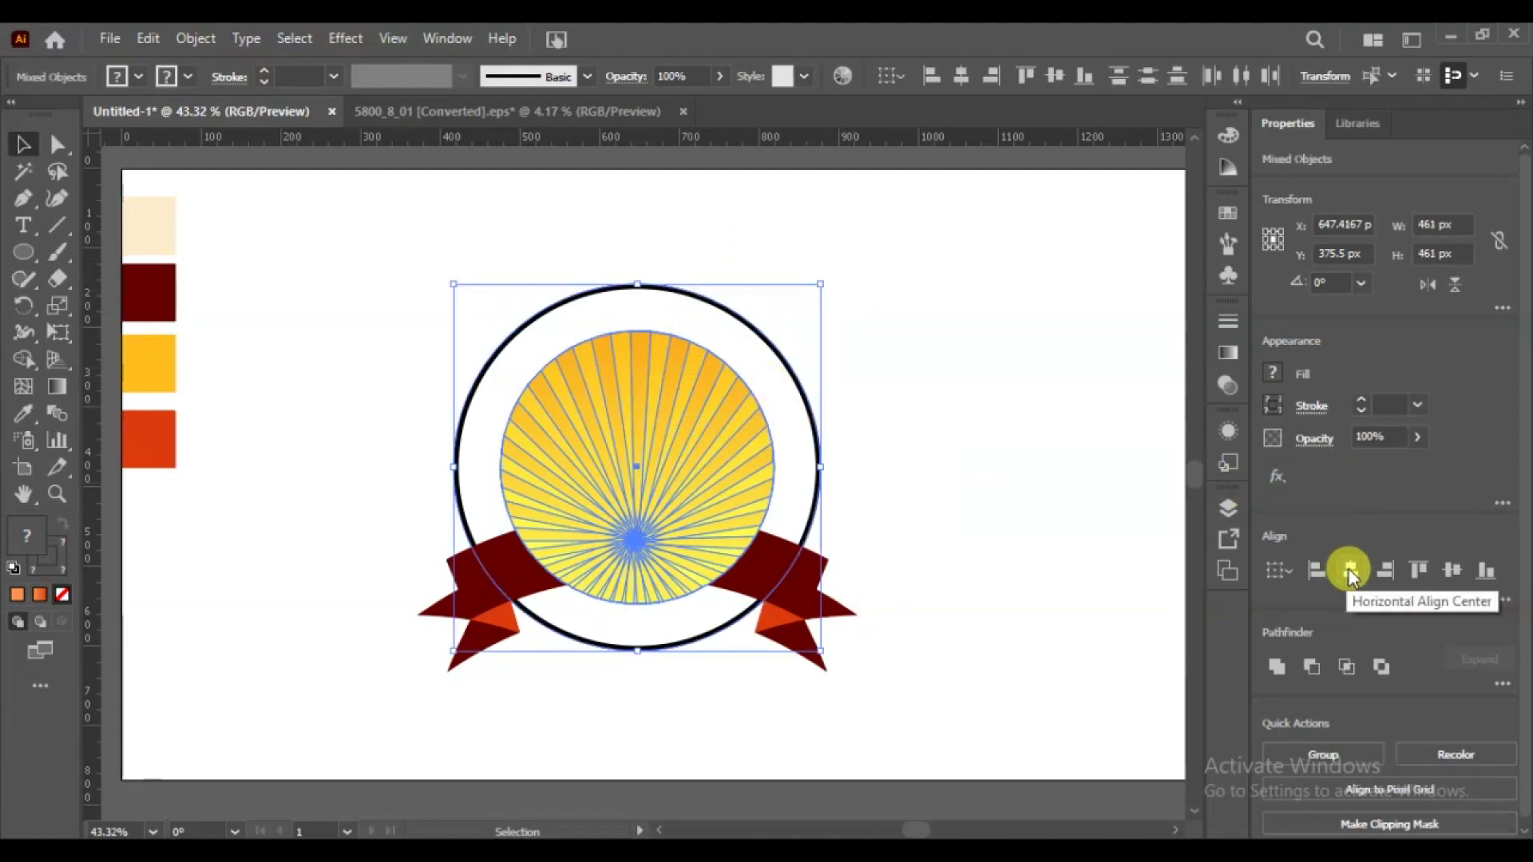
click(1448, 572)
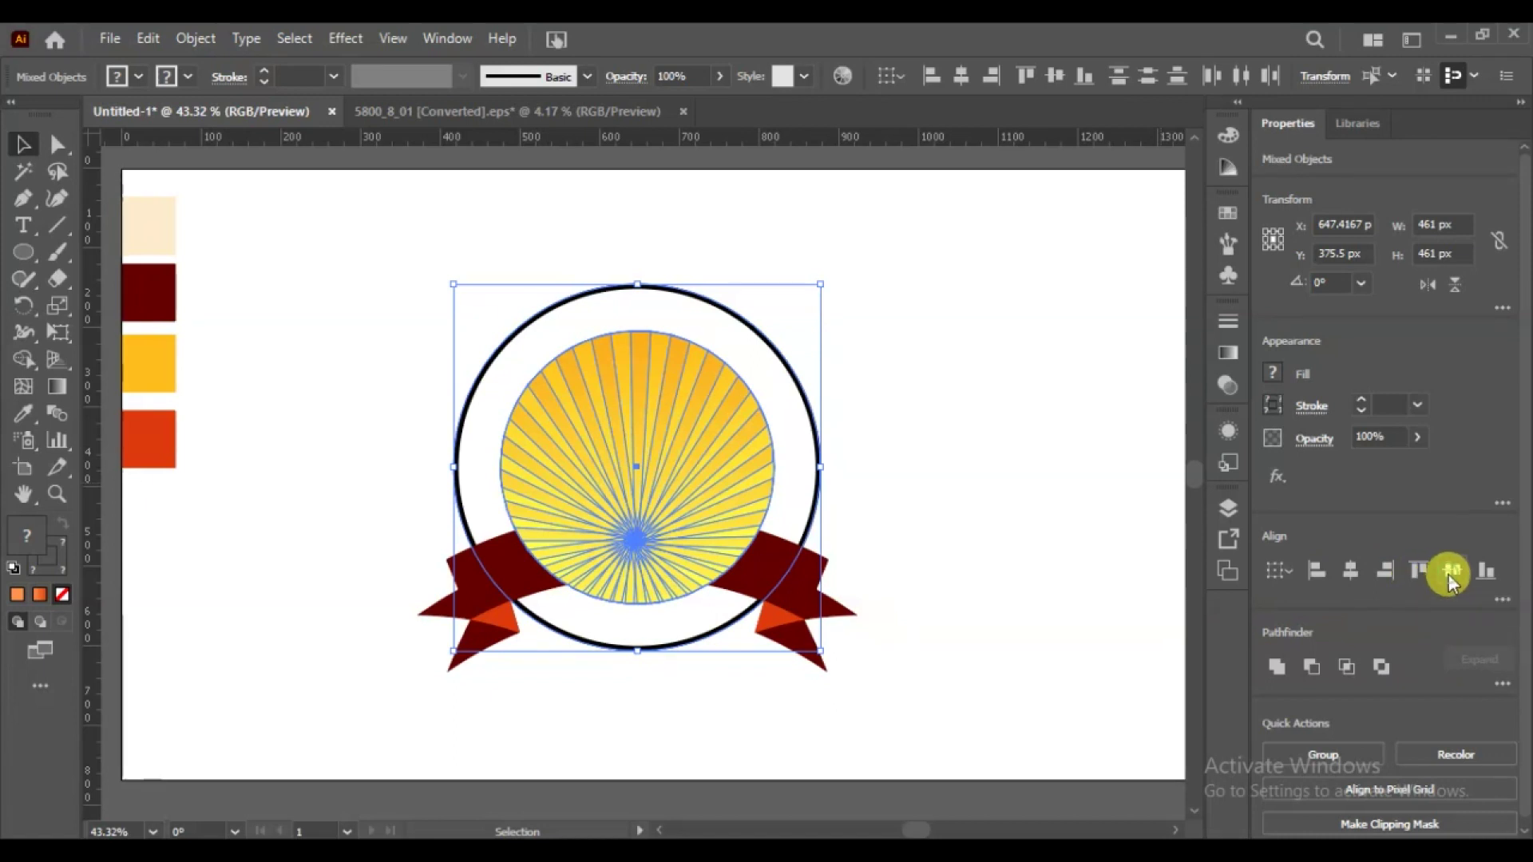
click(1082, 477)
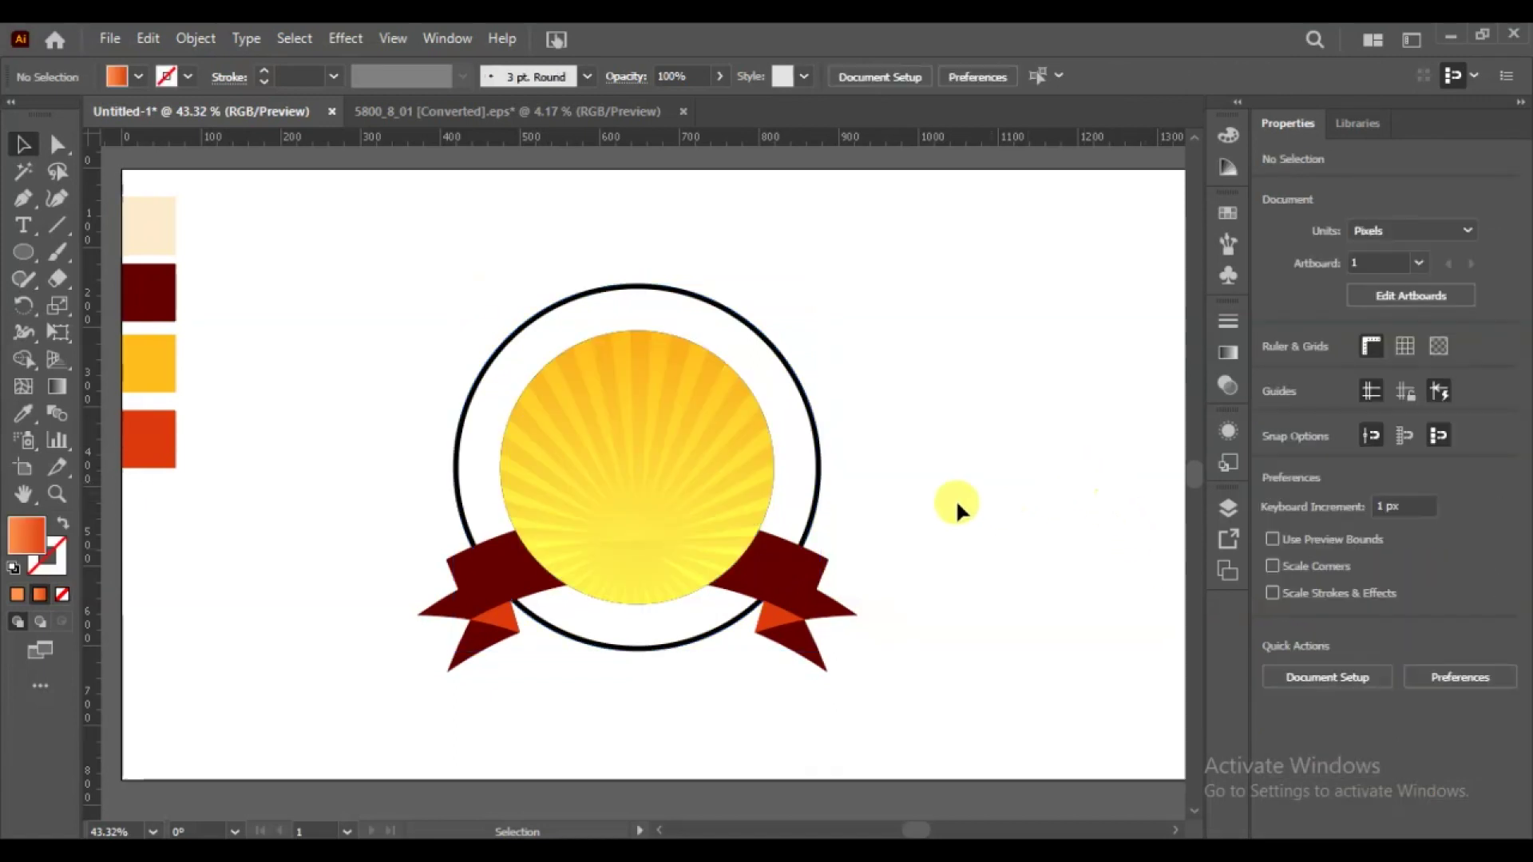
- Send the sunburst group to the back, behind the ribbon
click(706, 441)
right_click(706, 441)
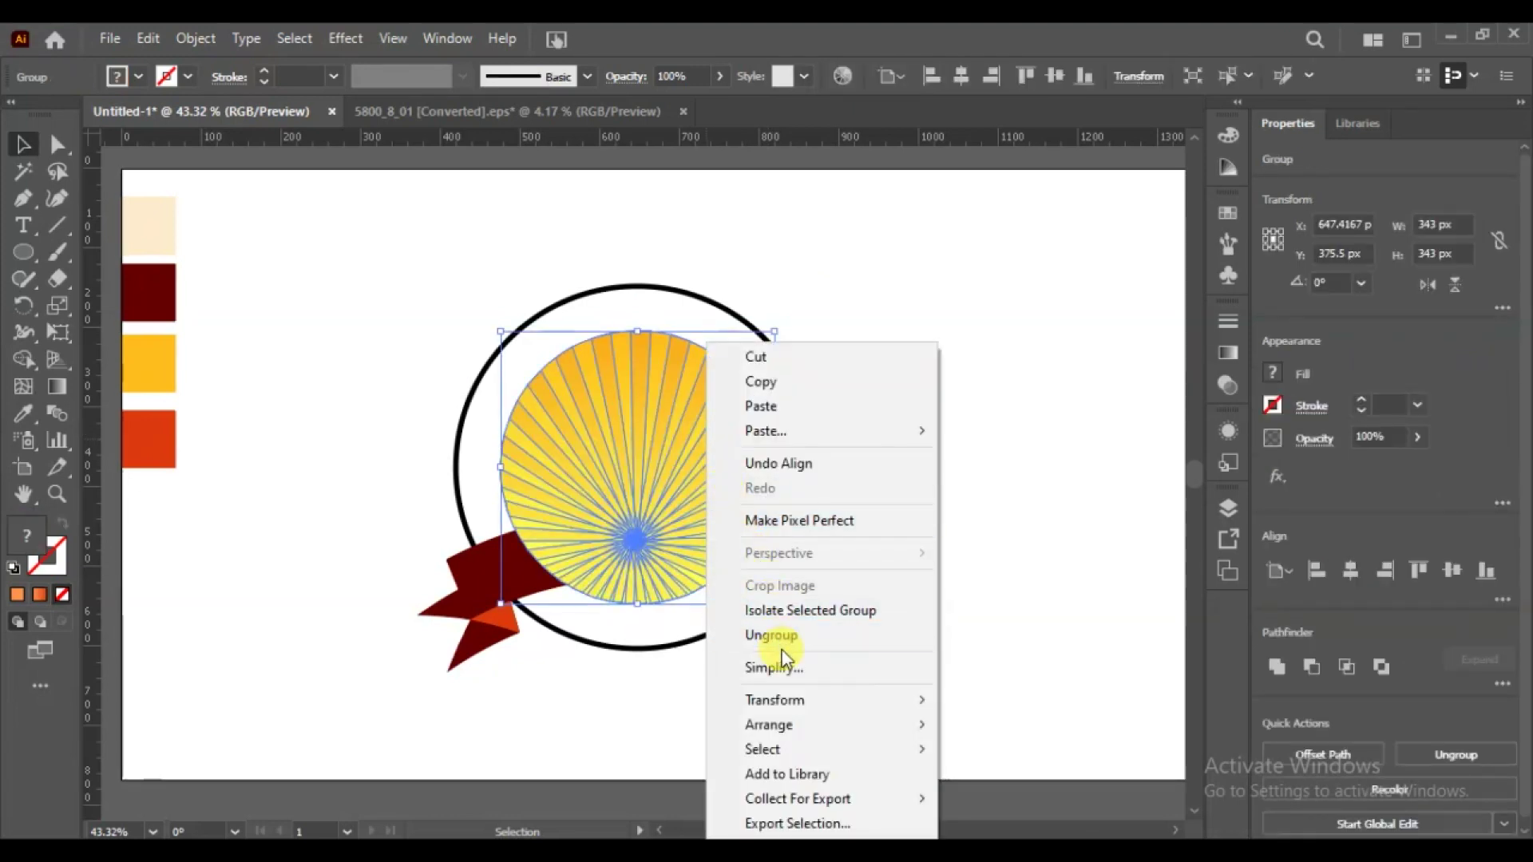
mouse_move(768, 725)
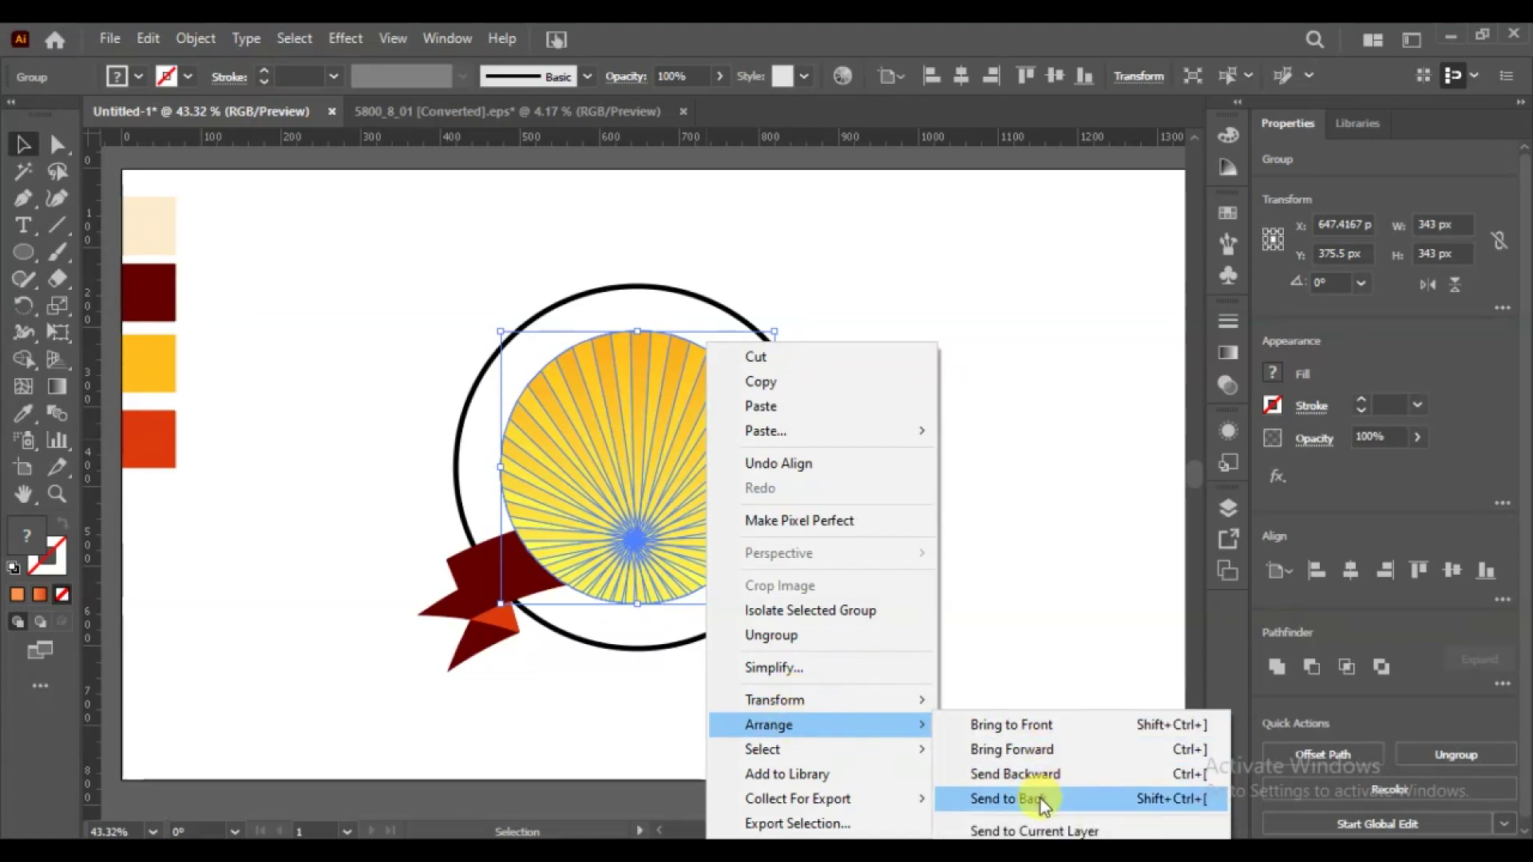
click(1041, 799)
click(928, 474)
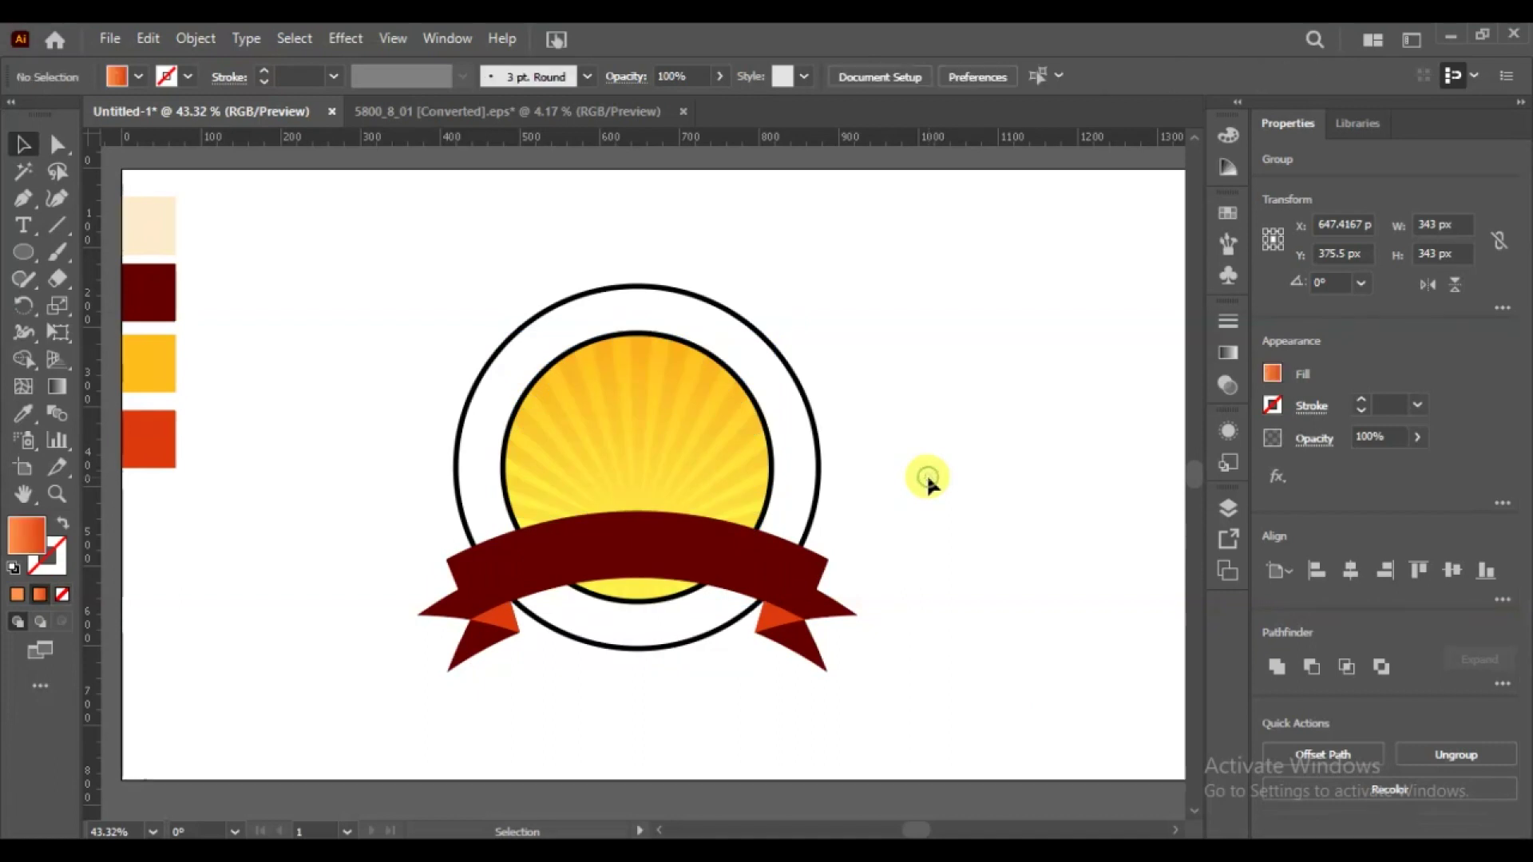
- Thicken the inner and outer circle outlines from 6 pt to 11 pt
click(773, 462)
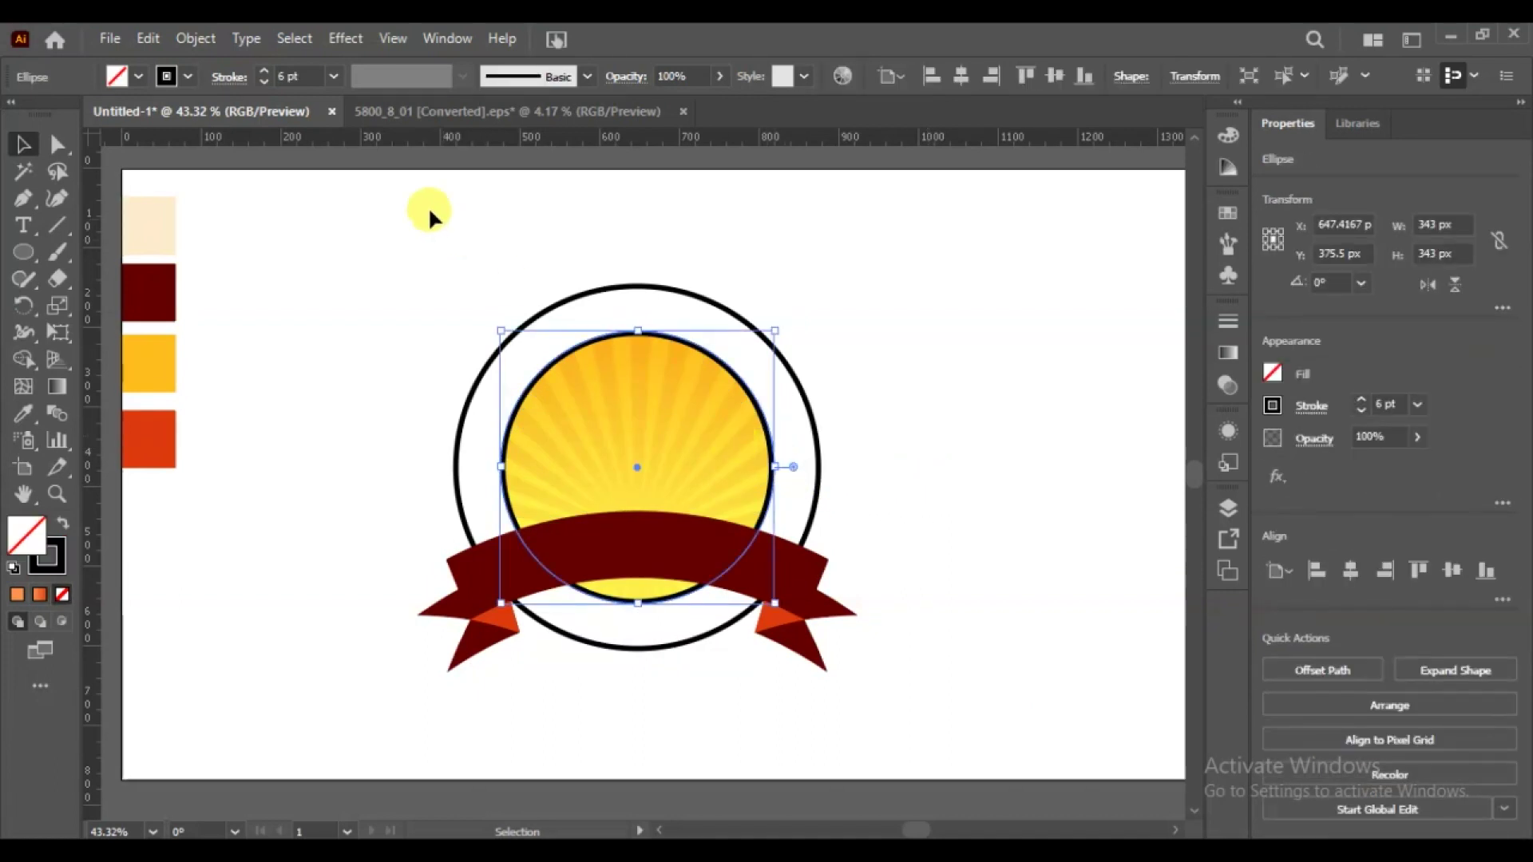
click(266, 71)
click(266, 72)
click(266, 72)
click(266, 72)
click(266, 72)
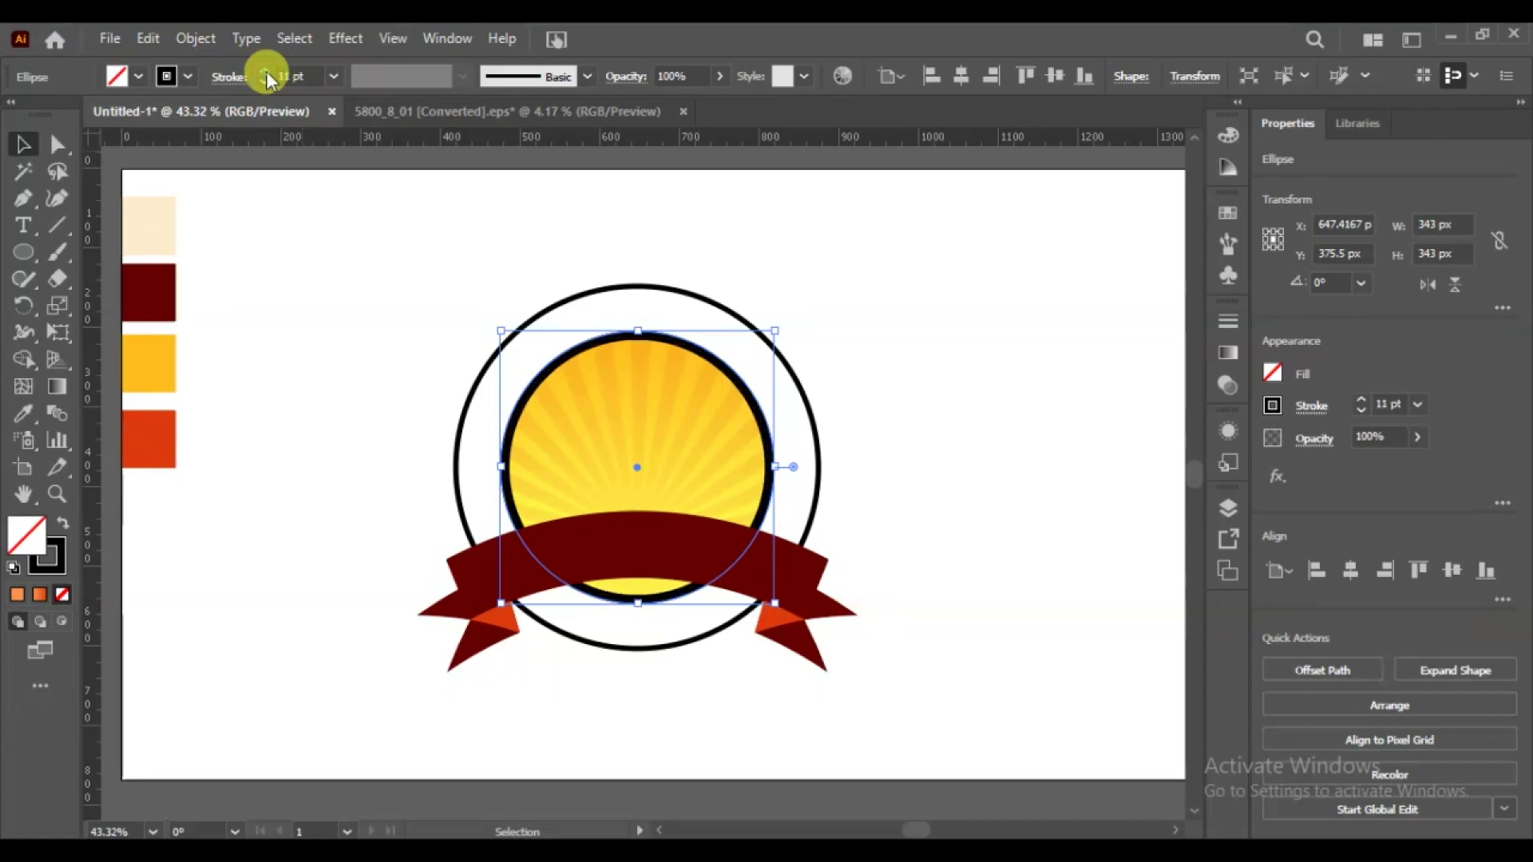
click(290, 297)
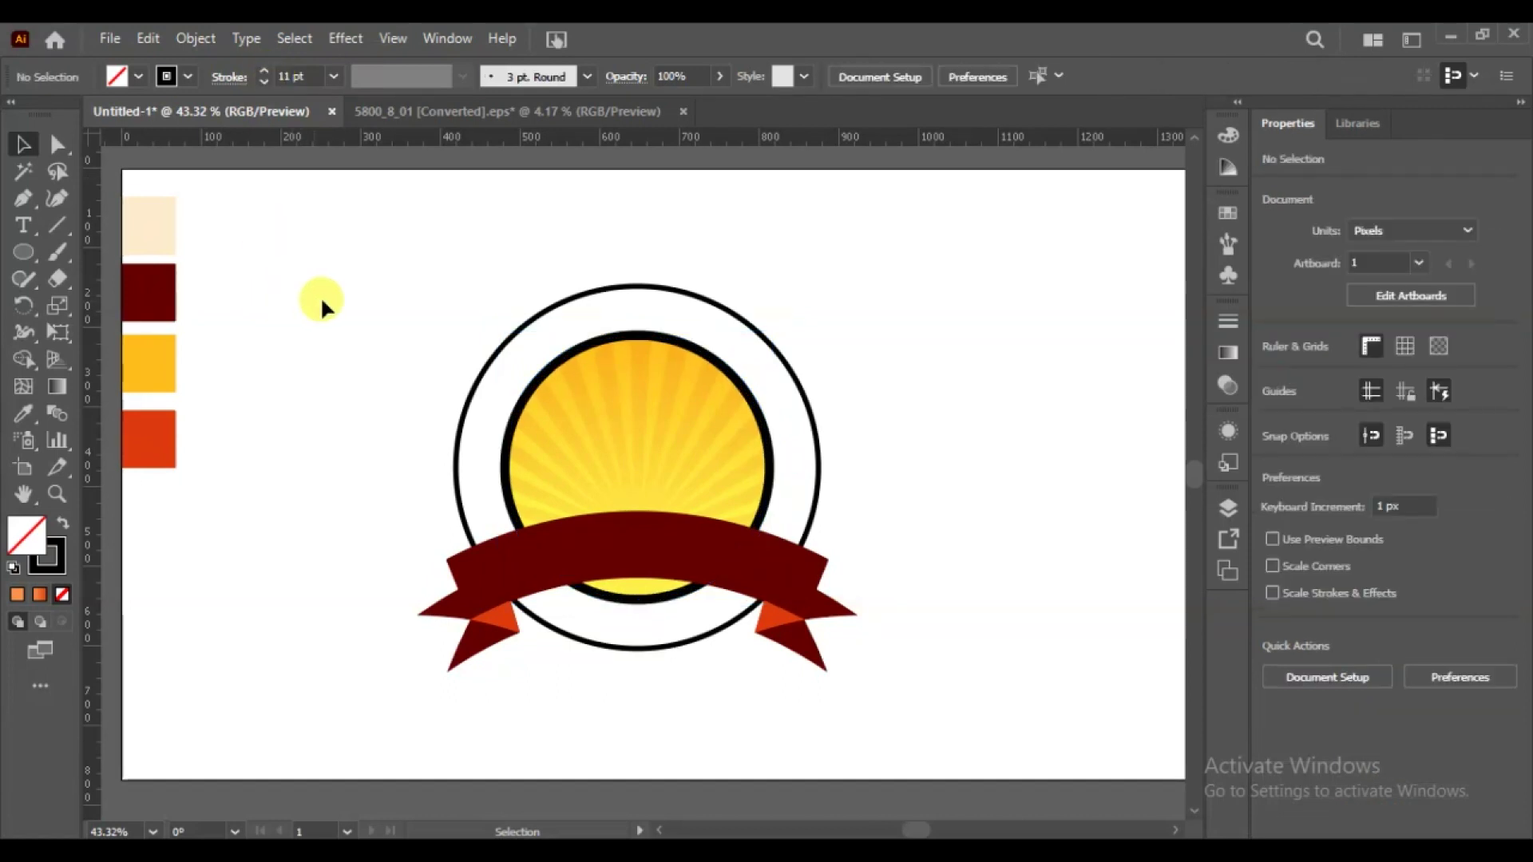
click(649, 293)
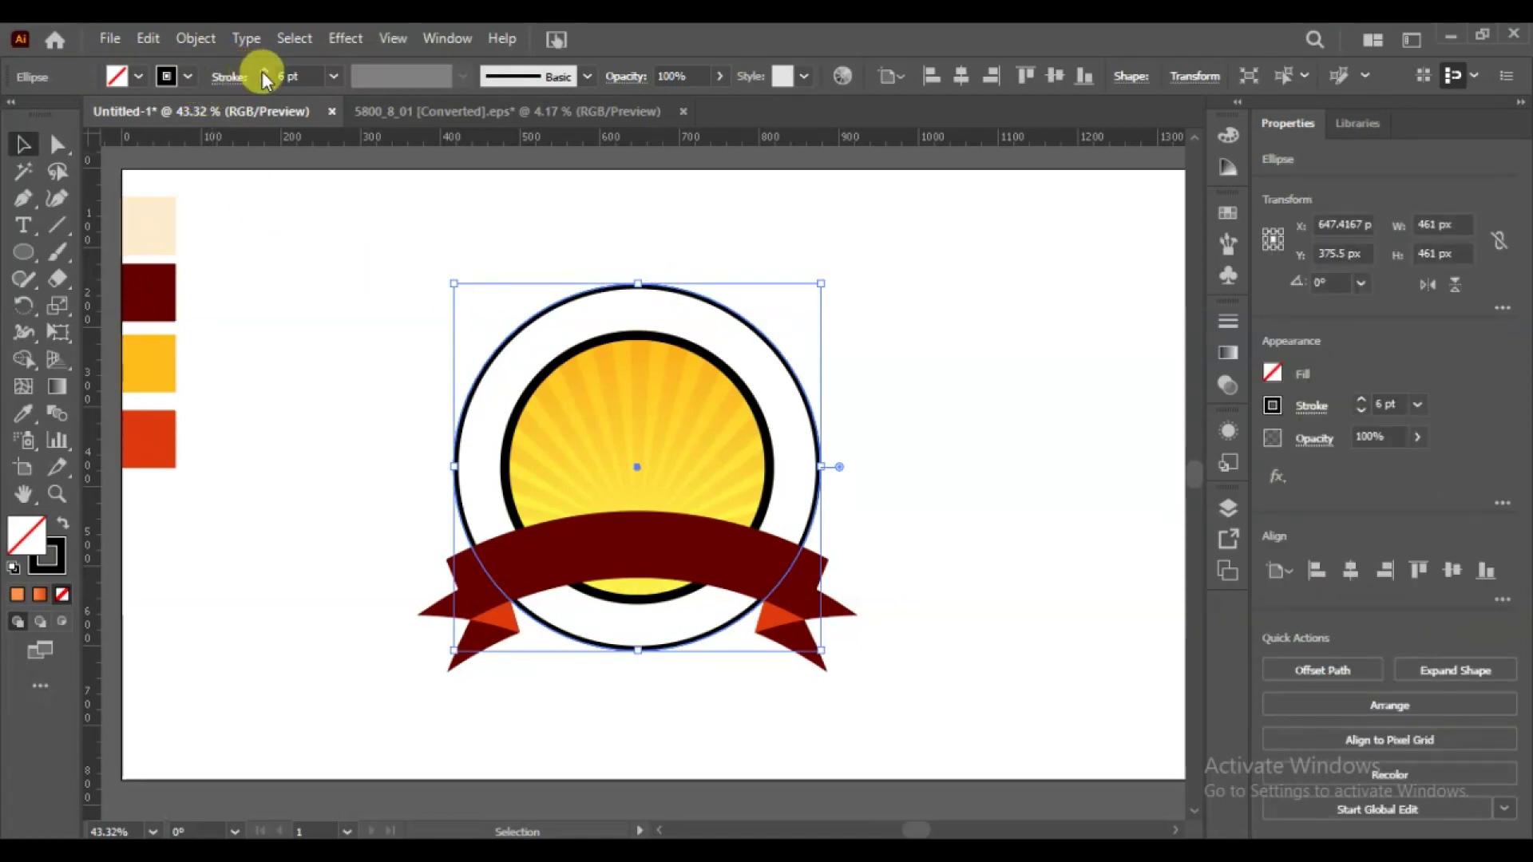
click(544, 384)
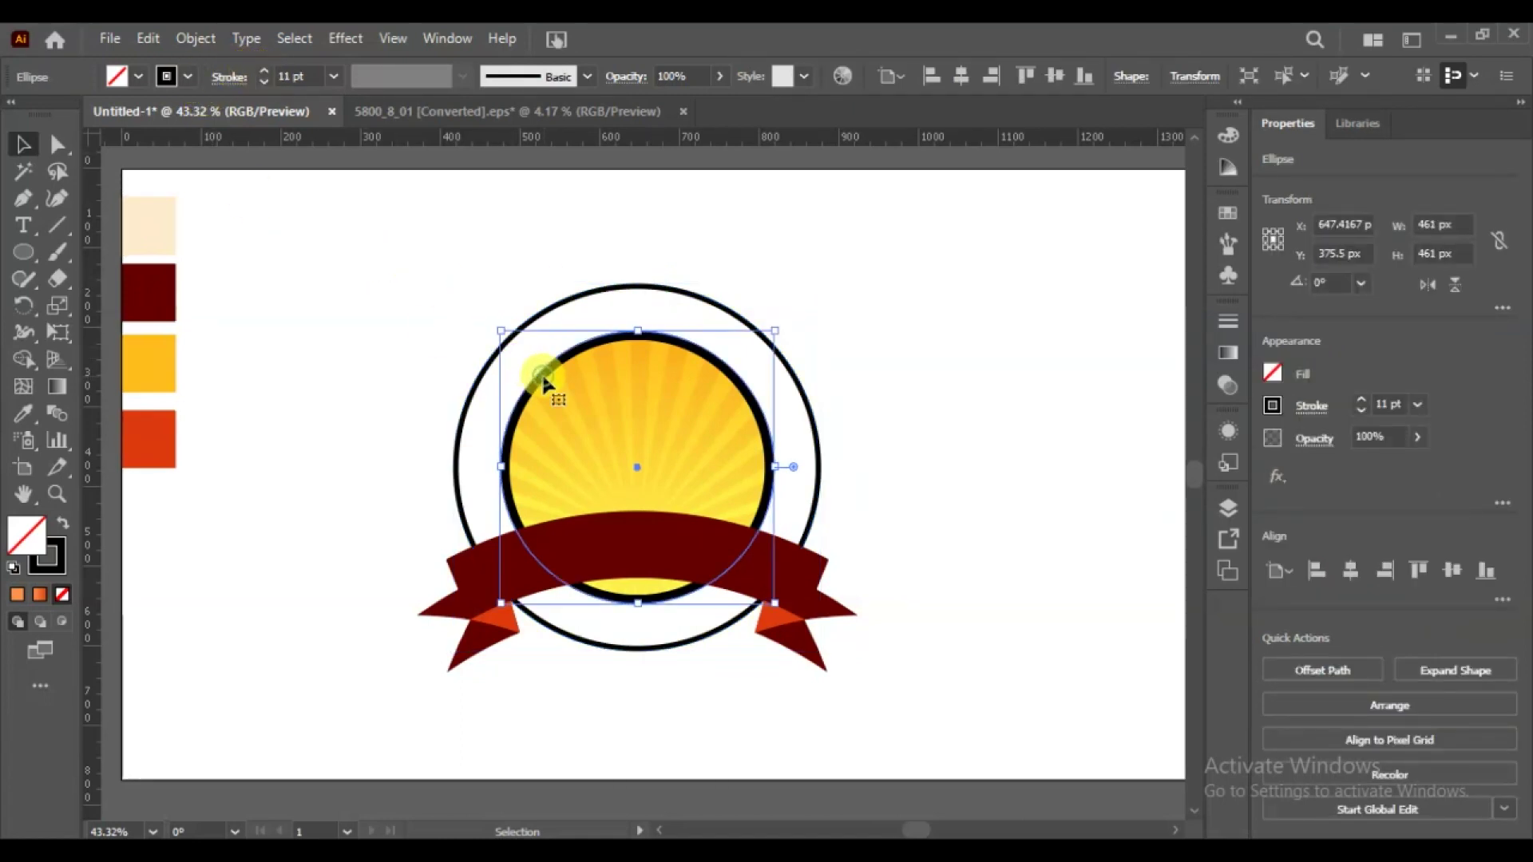
click(548, 308)
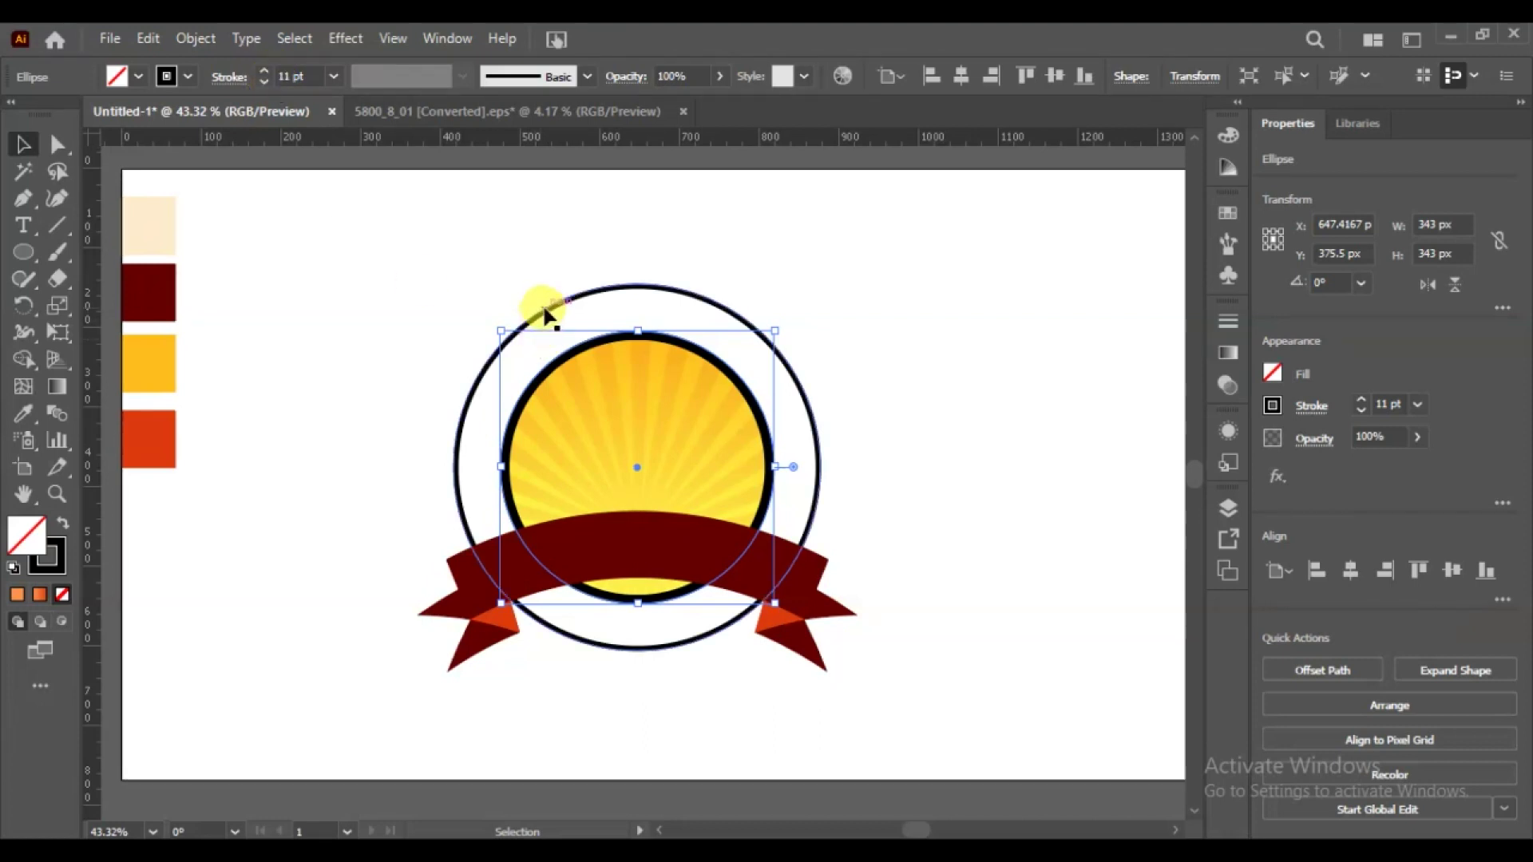
click(263, 73)
click(262, 72)
click(263, 73)
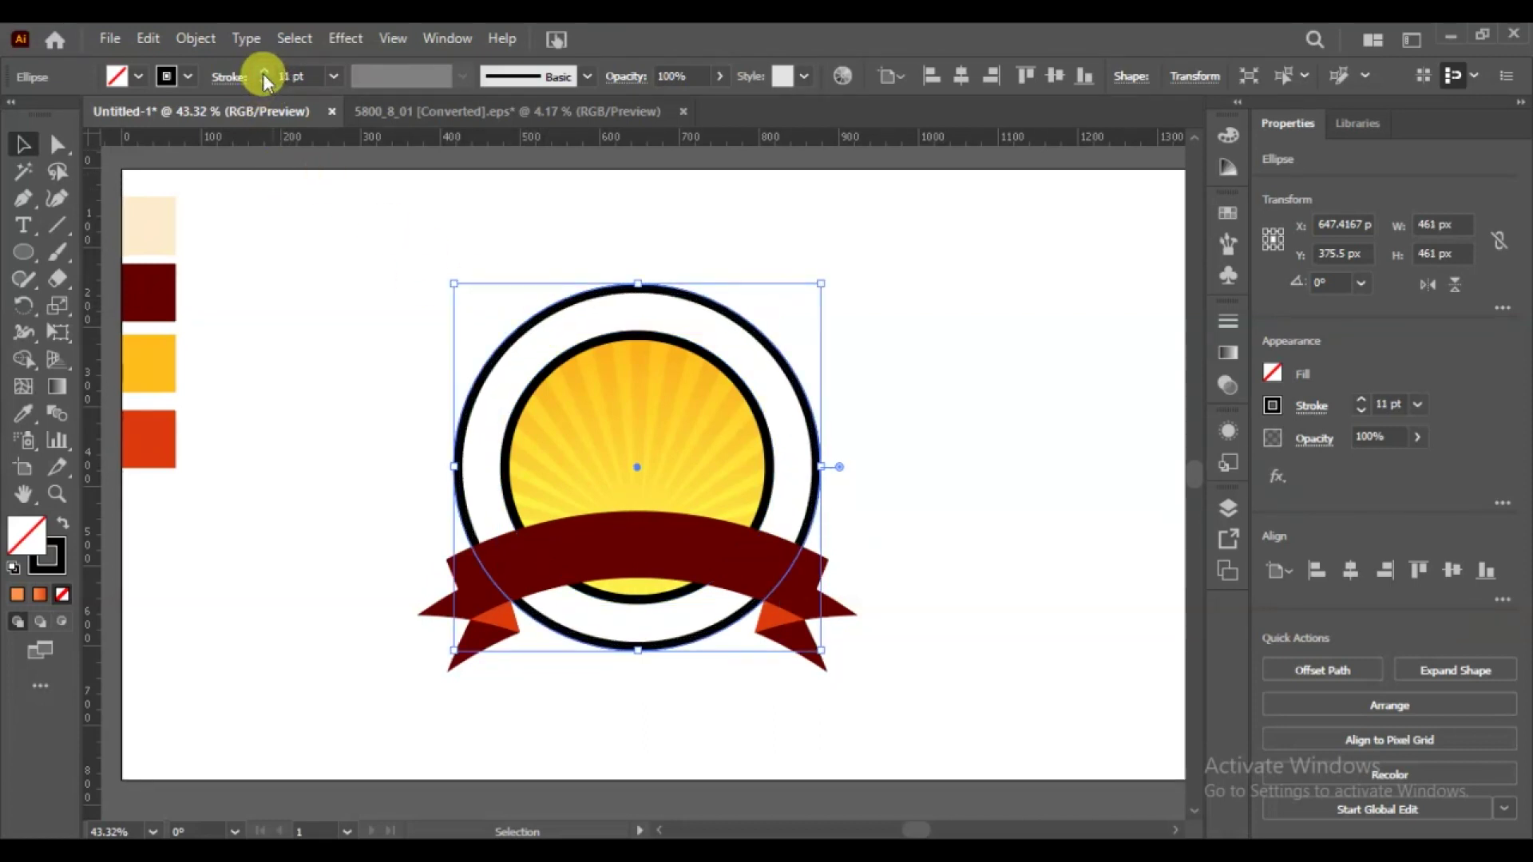
click(334, 270)
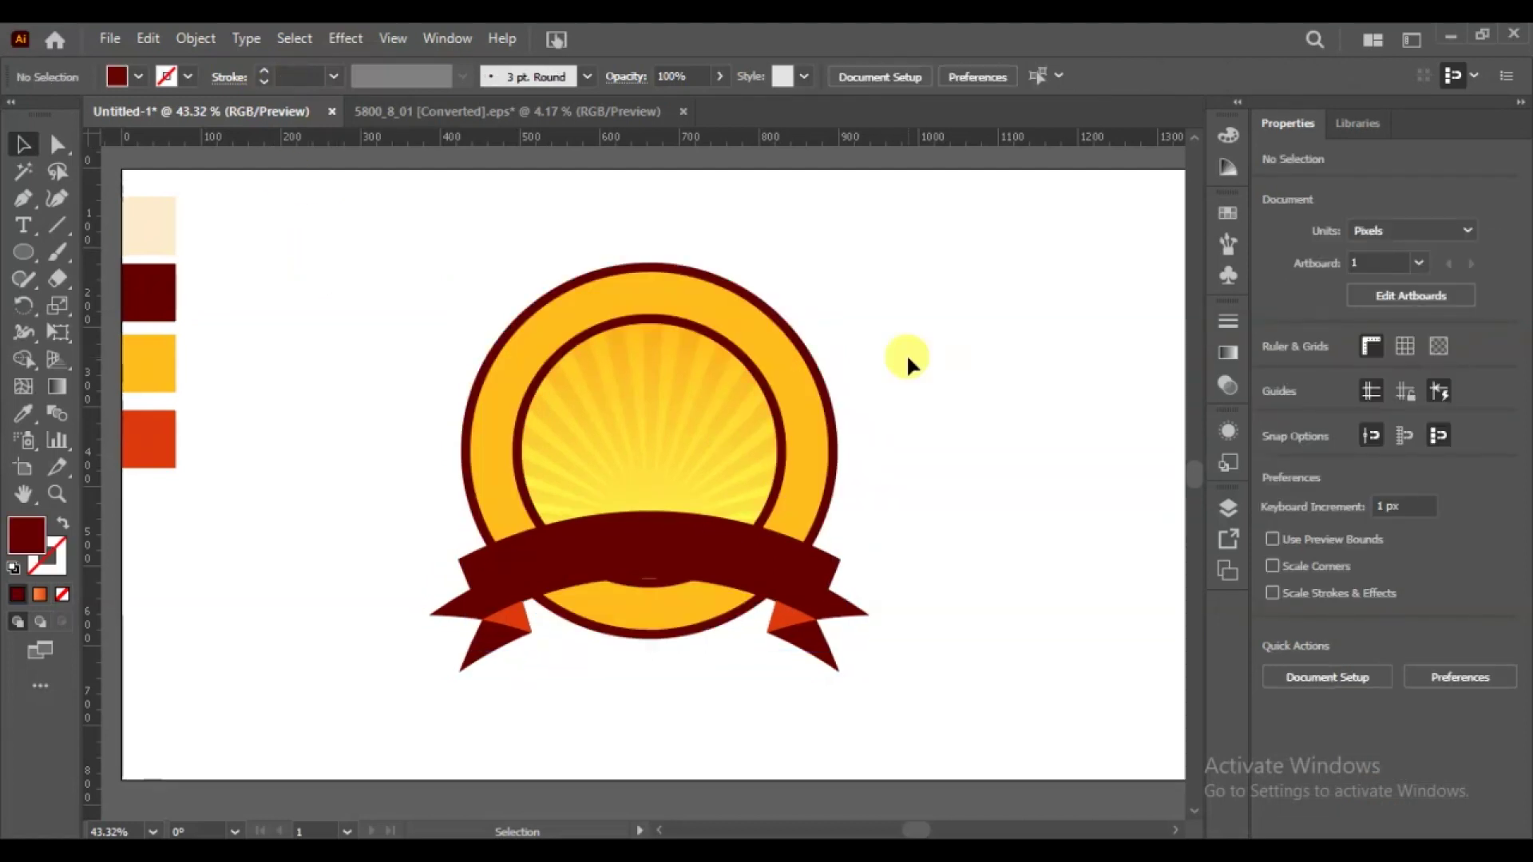
- Select the badge circles, then nudge the ribbon slightly downward
mouse_move(907, 353)
mouse_down()
mouse_move(372, 480)
mouse_move(329, 556)
mouse_move(284, 491)
mouse_up()
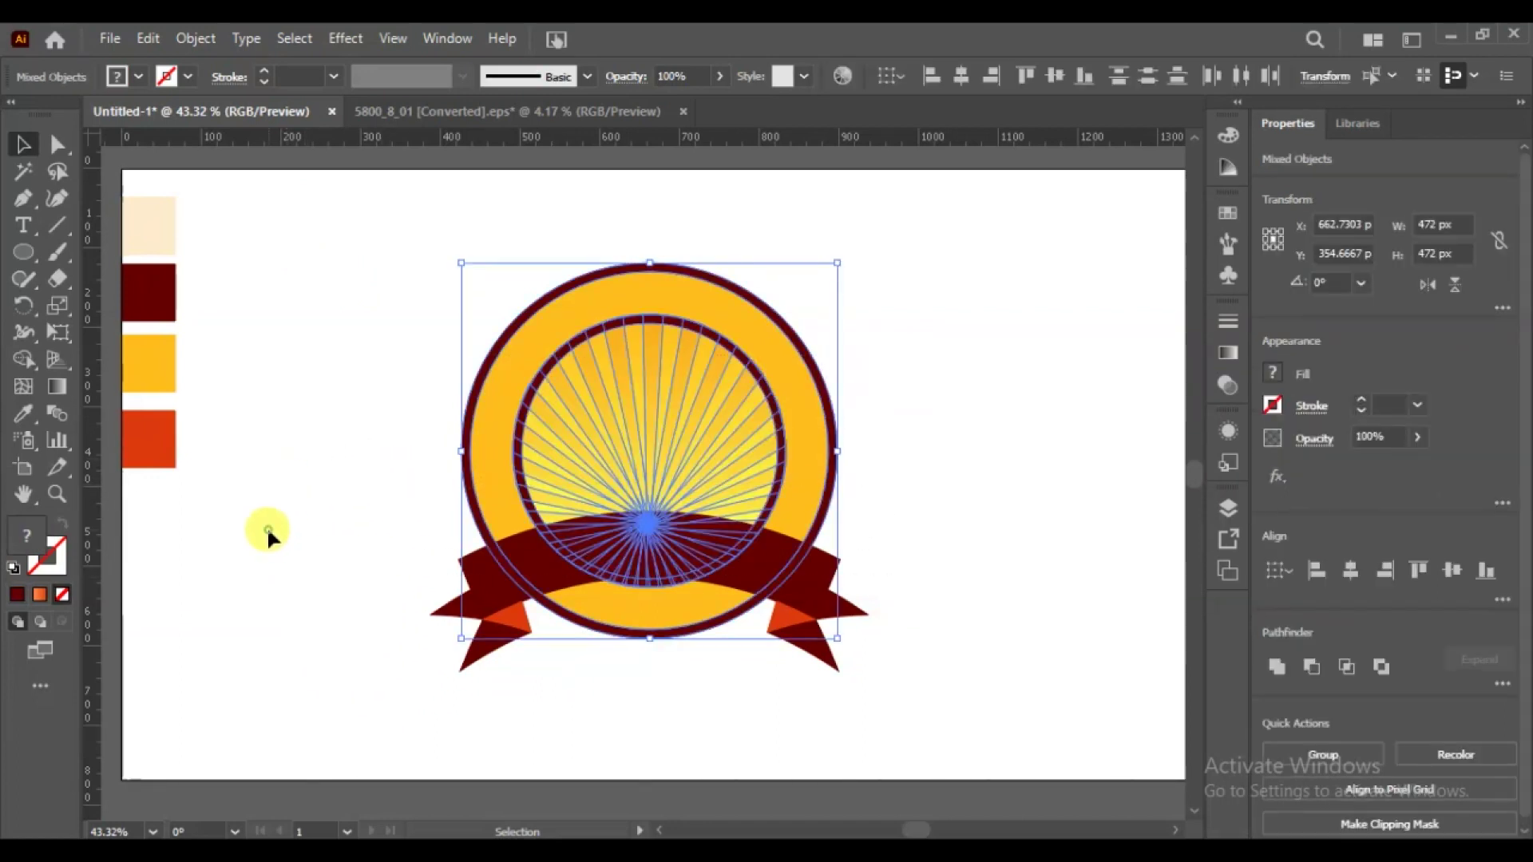
click(359, 599)
click(788, 569)
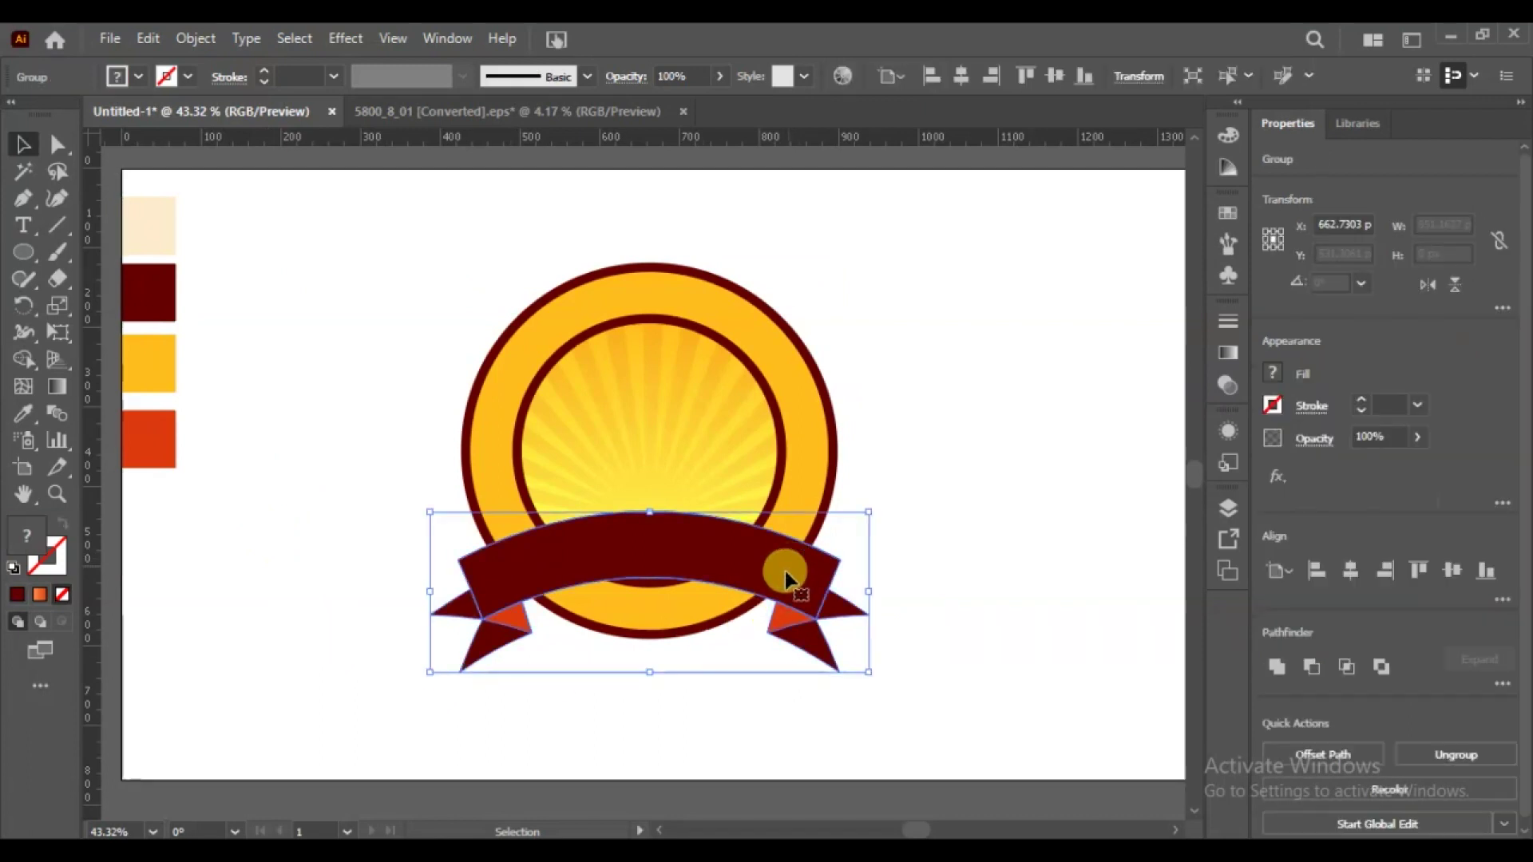
key(Down)
key(Down)
key(Down)
key(Down)
key(Down)
key(Down)
key(Down)
key(Down)
key(Down)
key(Down)
key(Down)
key(Down)
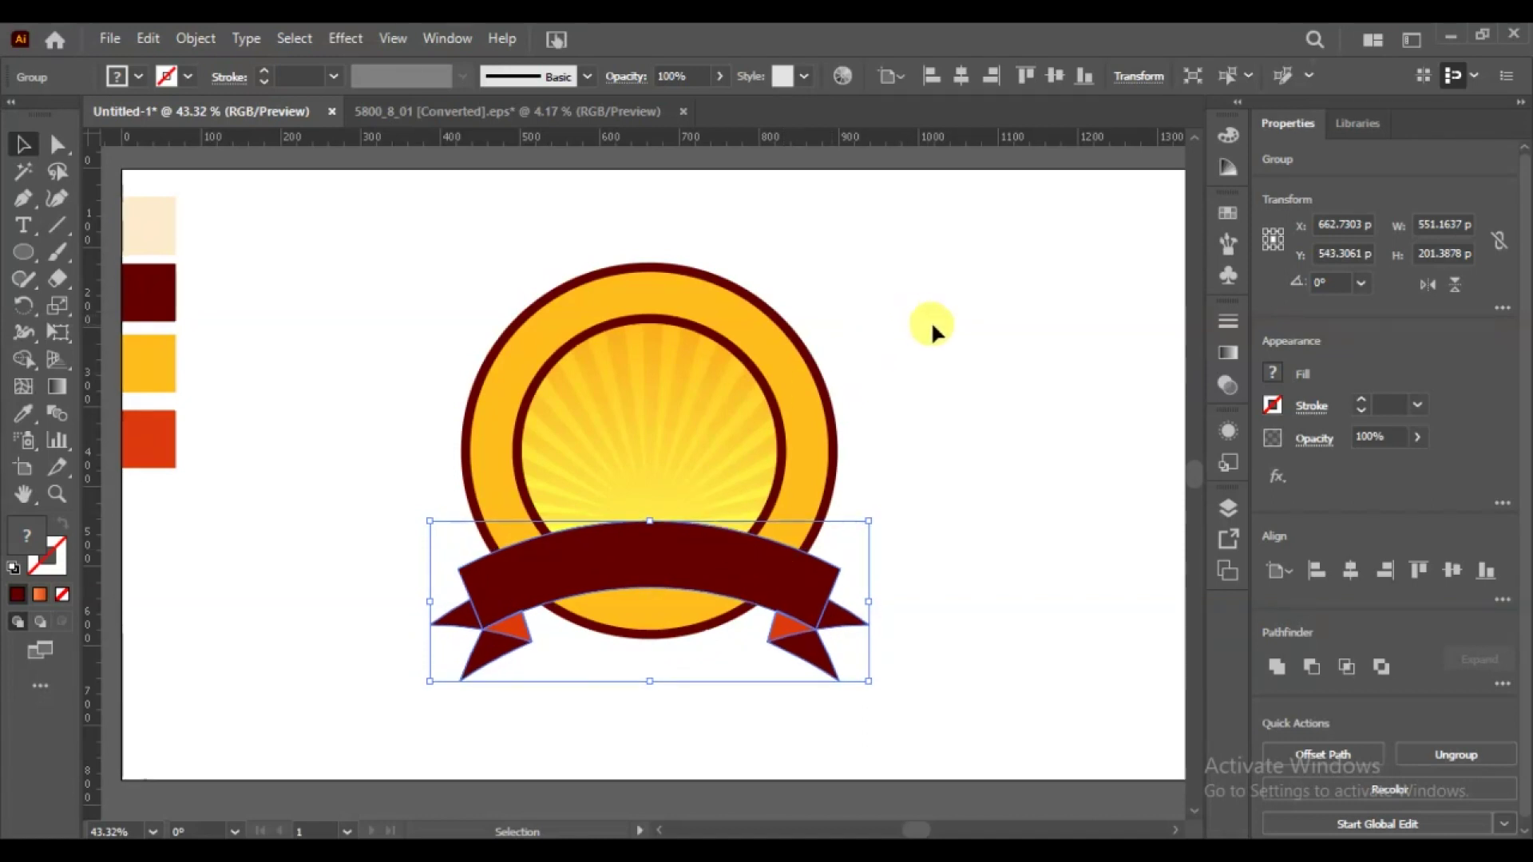
- Remove the yellow badge area below the ribbon with the Shape Builder tool
drag(932, 327, 357, 618)
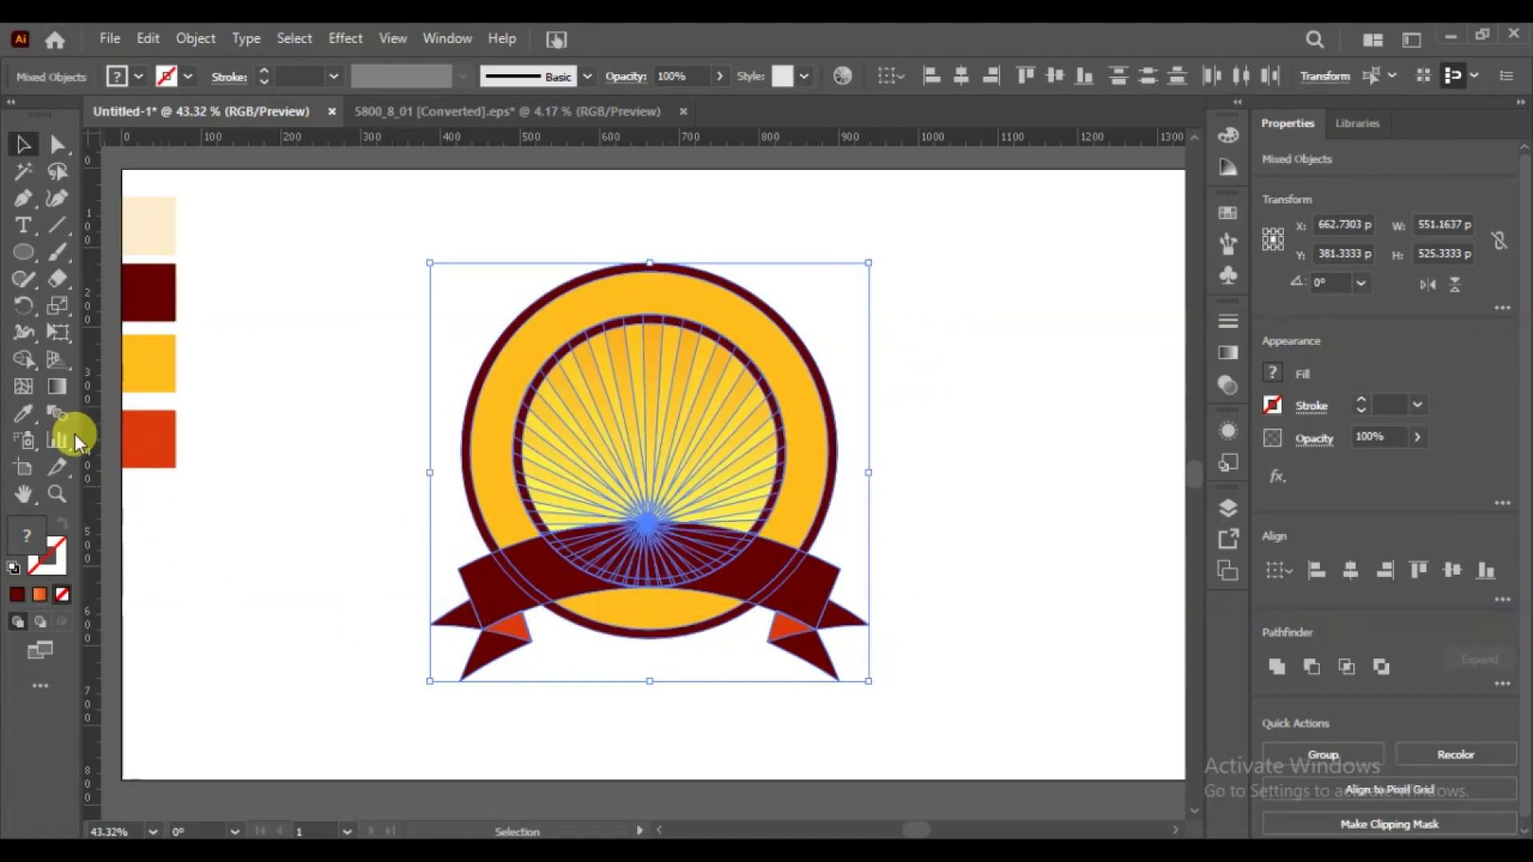
click(32, 363)
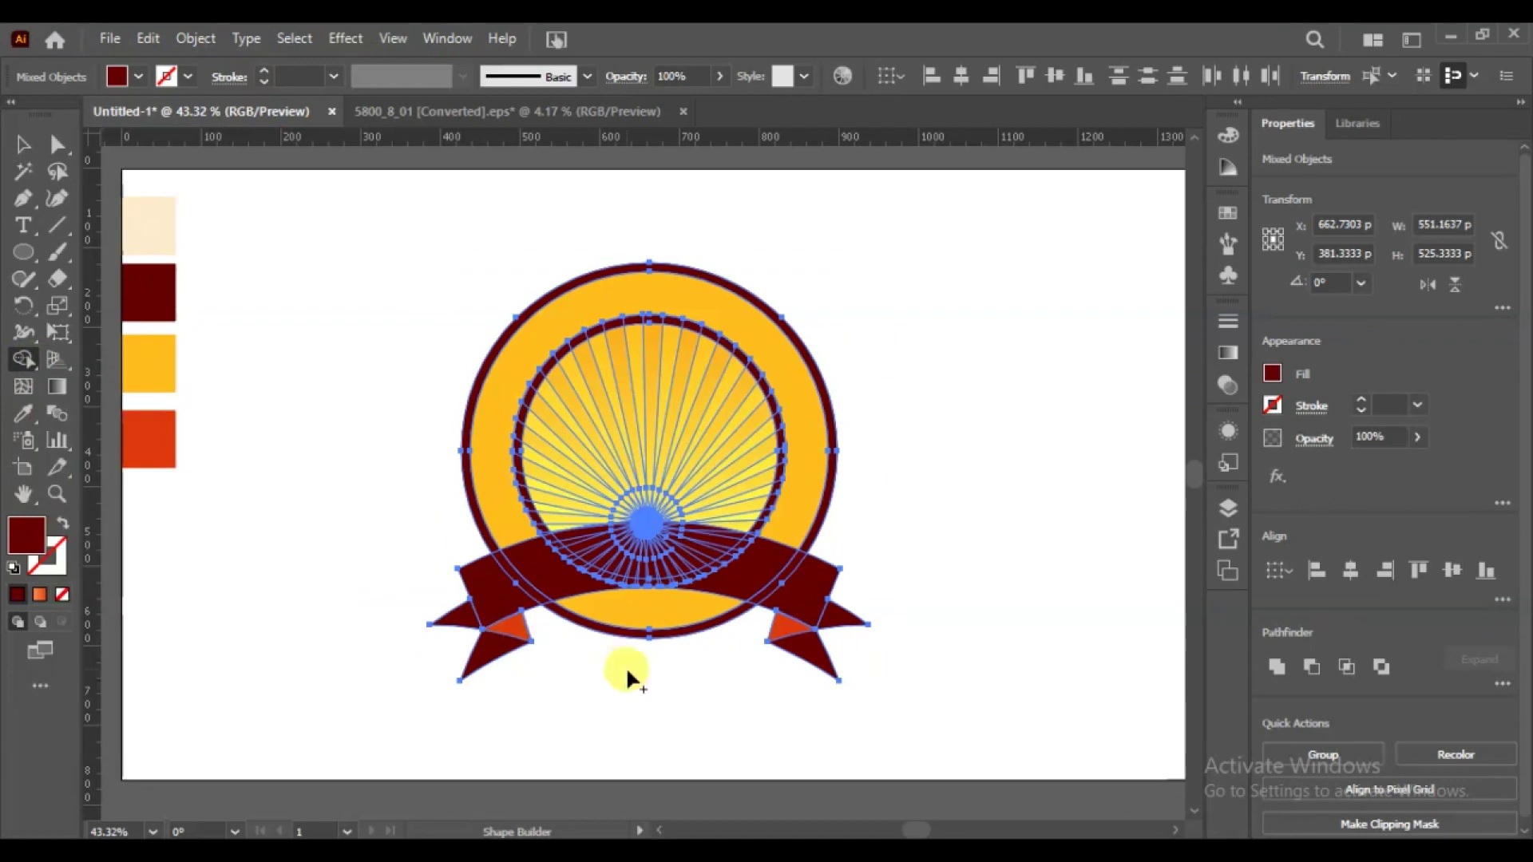
drag(655, 666, 648, 628)
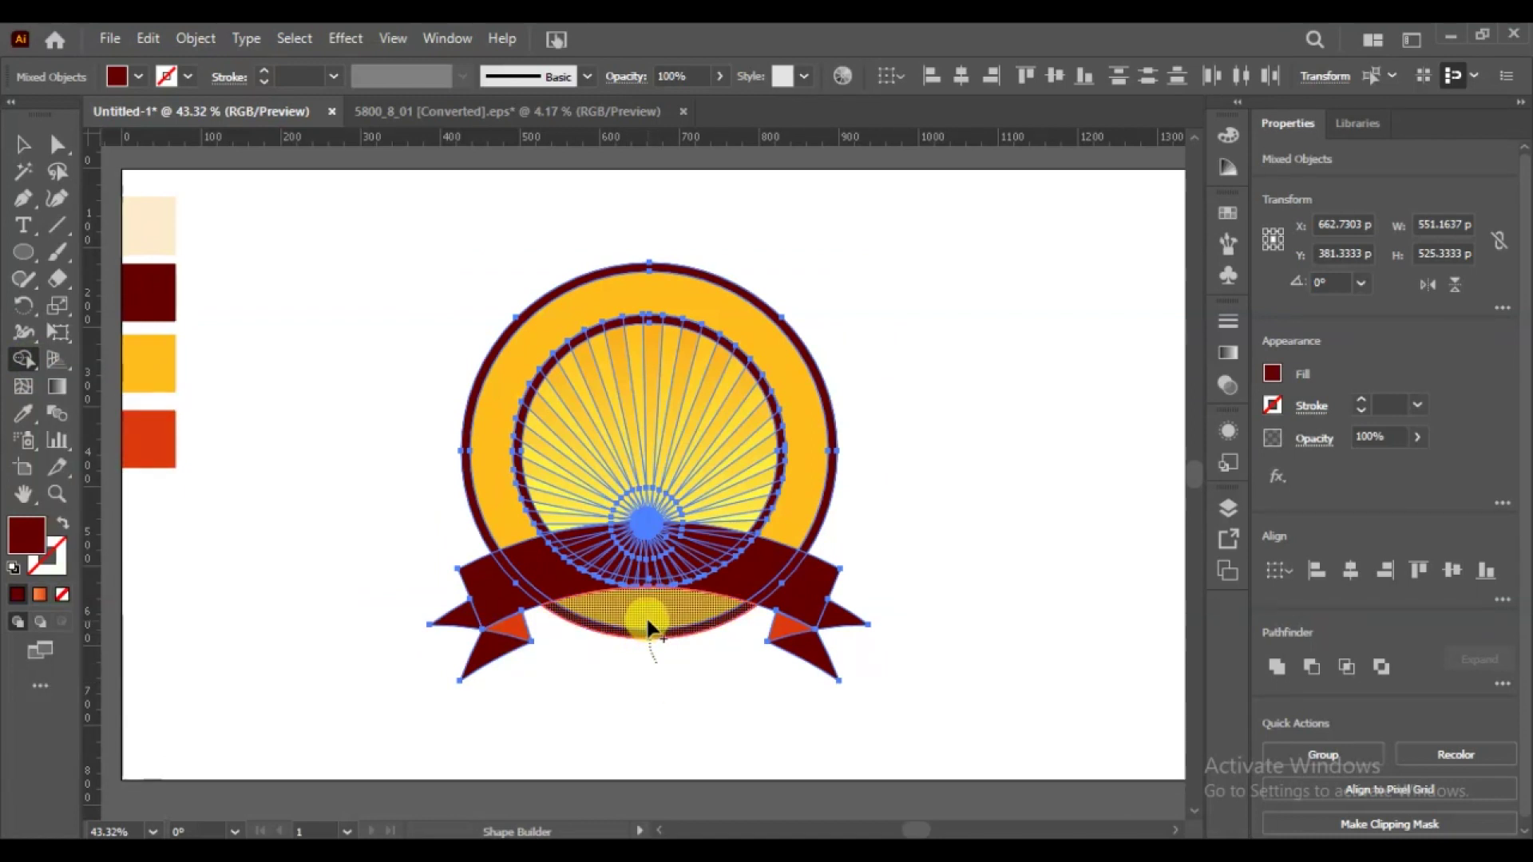
drag(648, 628, 645, 621)
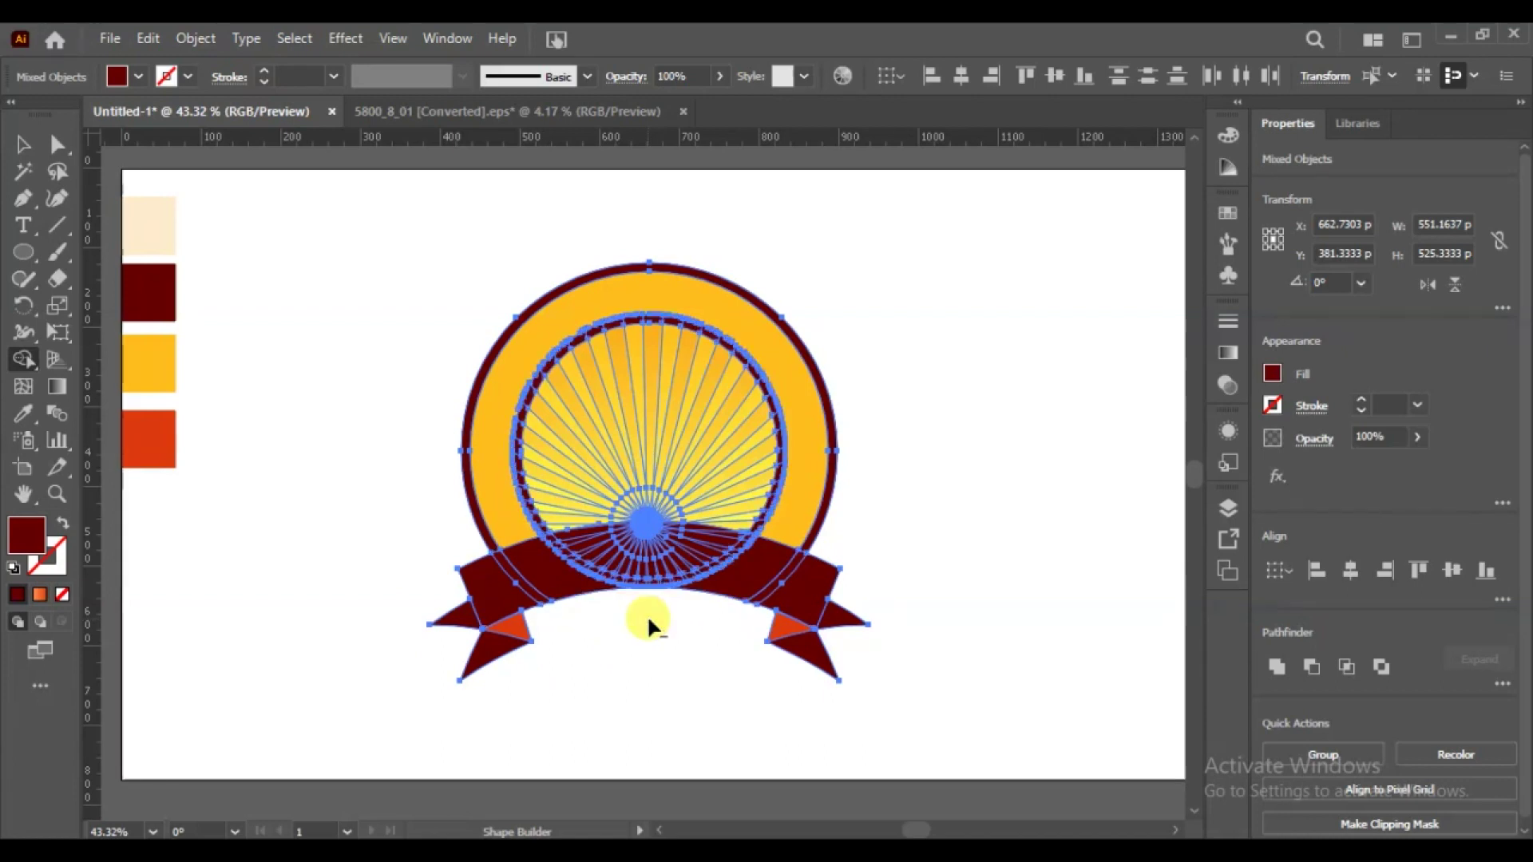
click(24, 140)
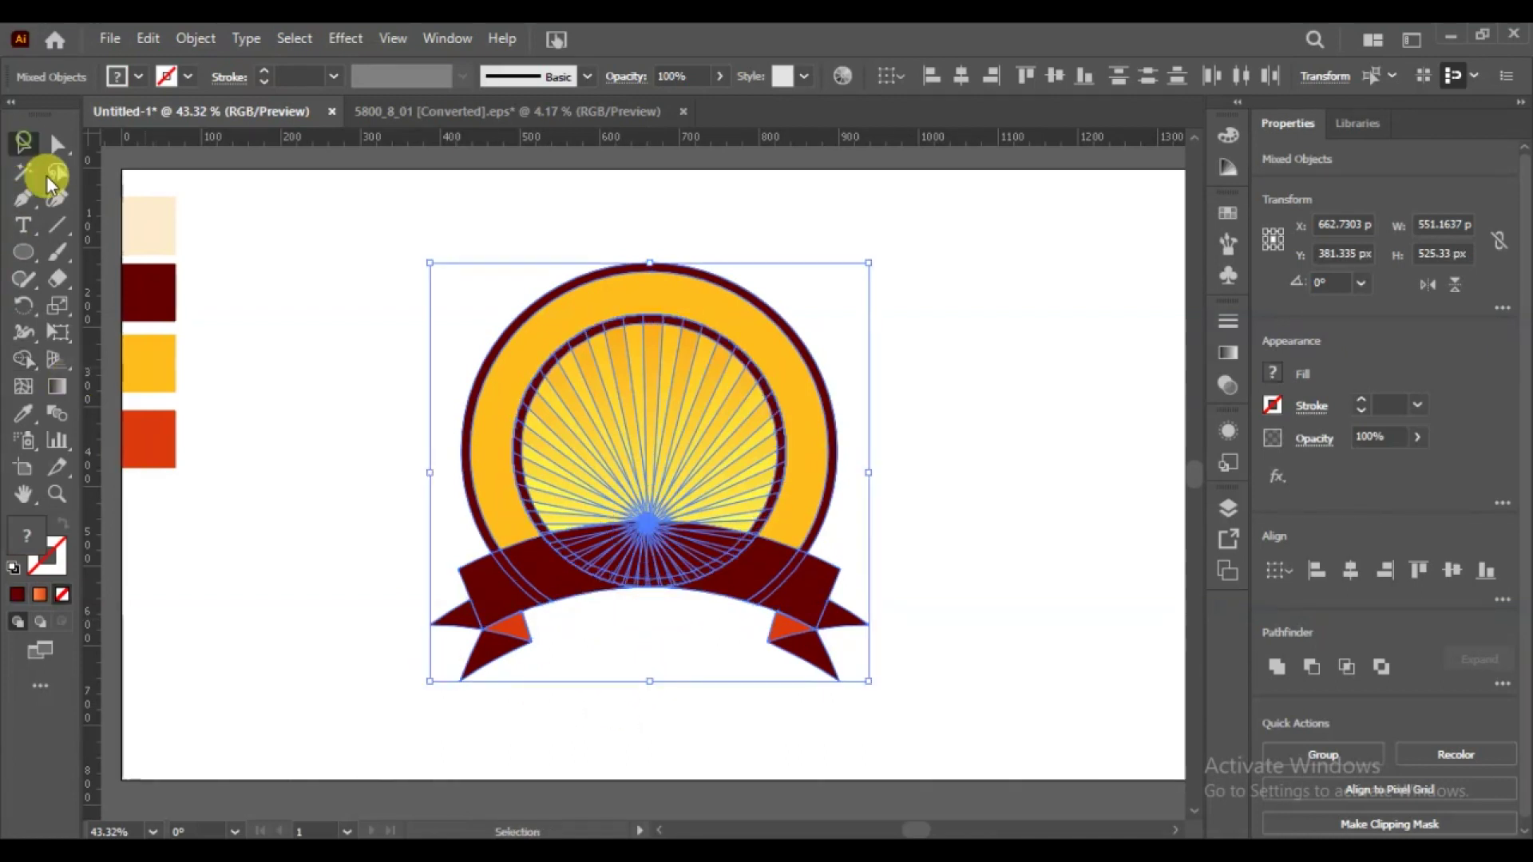
click(290, 435)
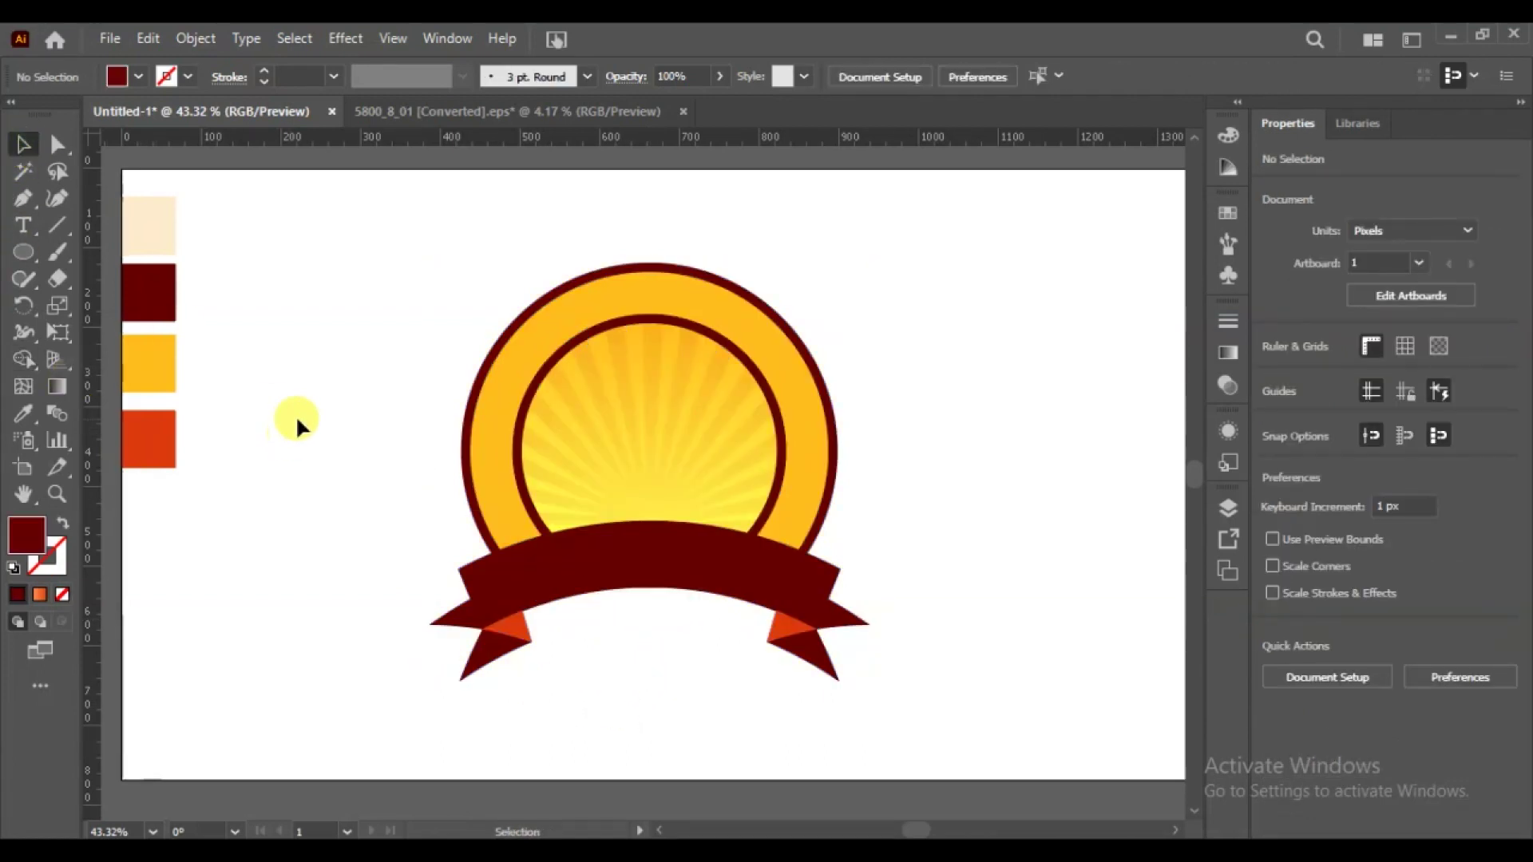
key(ctrl+minus)
key(ctrl+minus)
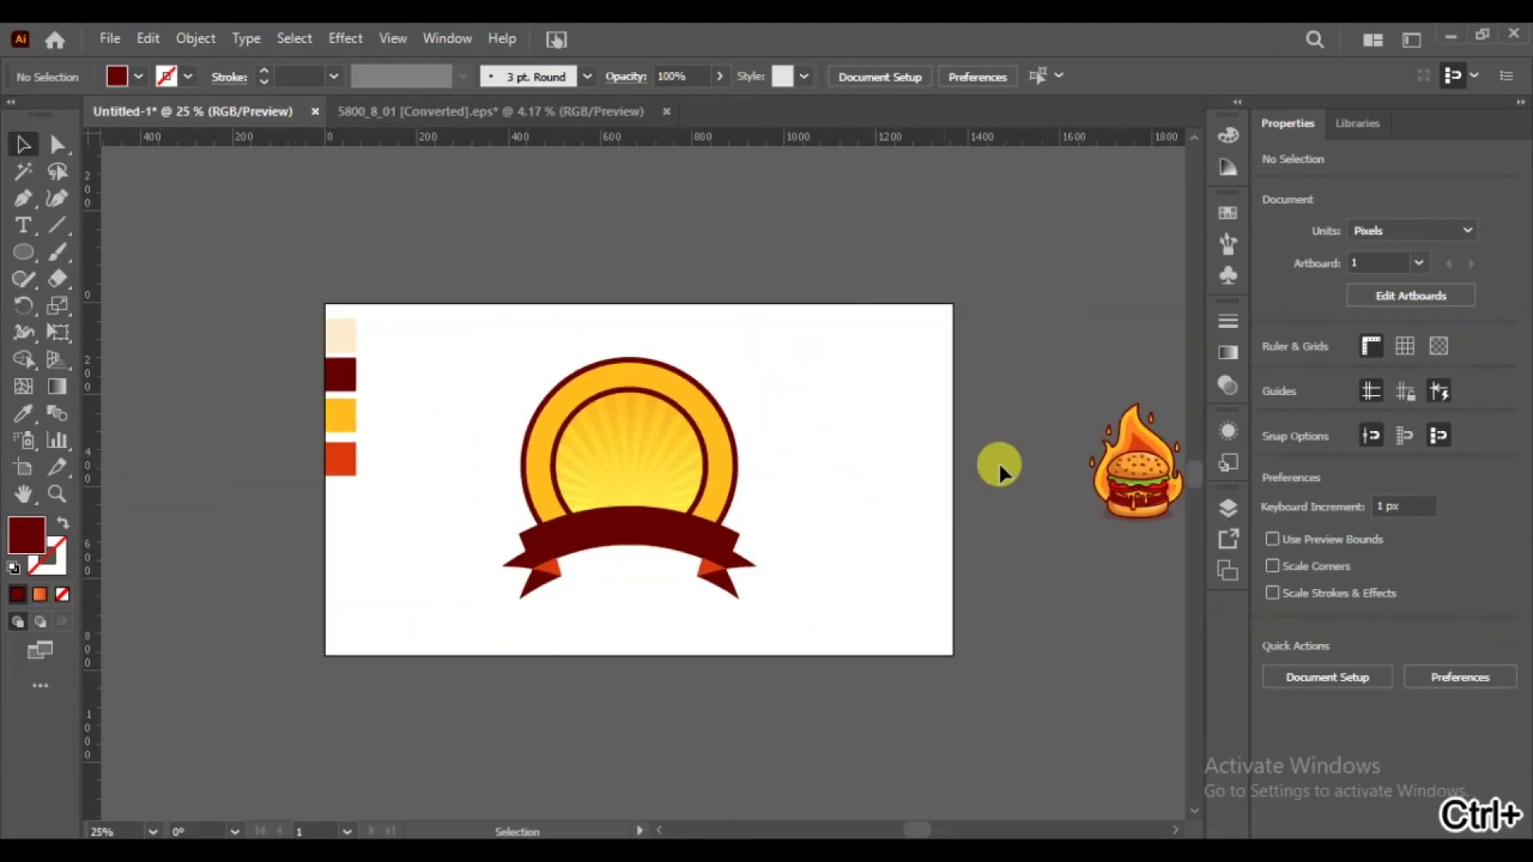
- Centre the flaming burger on the badge, scaled to about 170 × 214 px
drag(1145, 487, 638, 471)
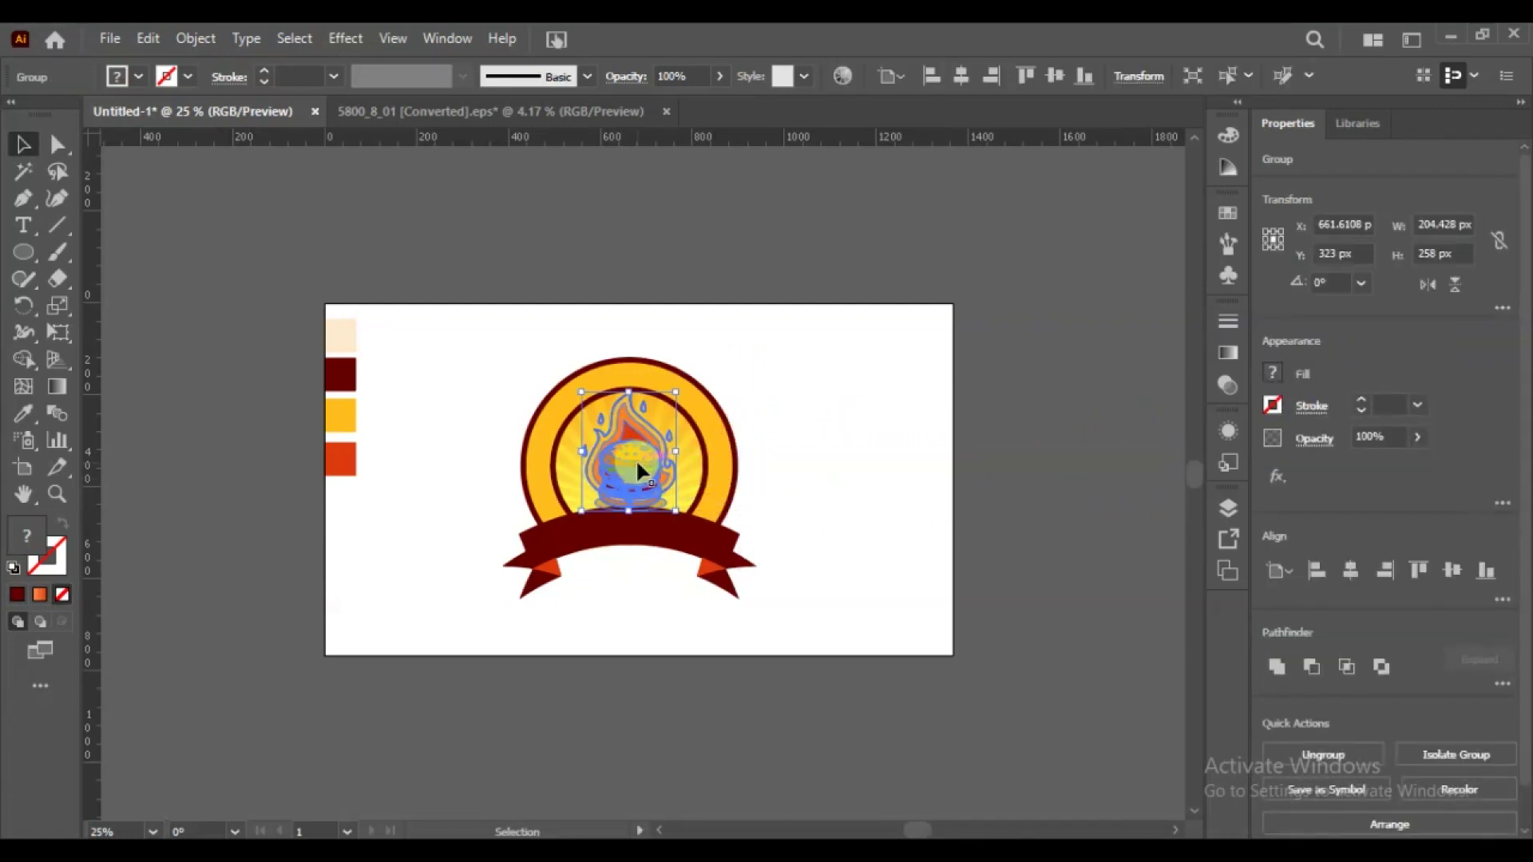
key(ctrl+plus)
key(ctrl+plus)
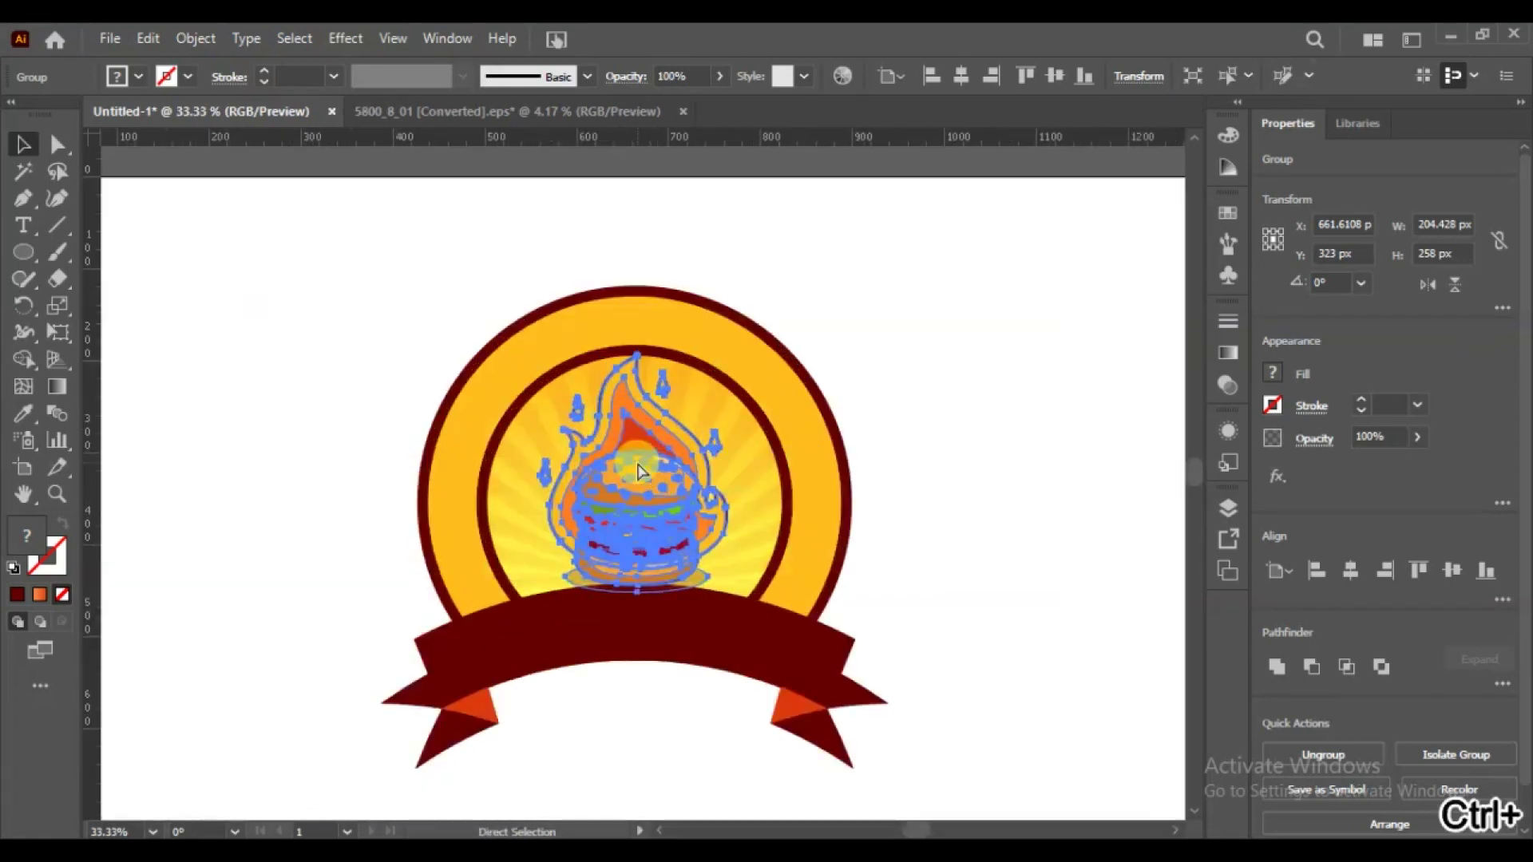
key(ctrl+plus)
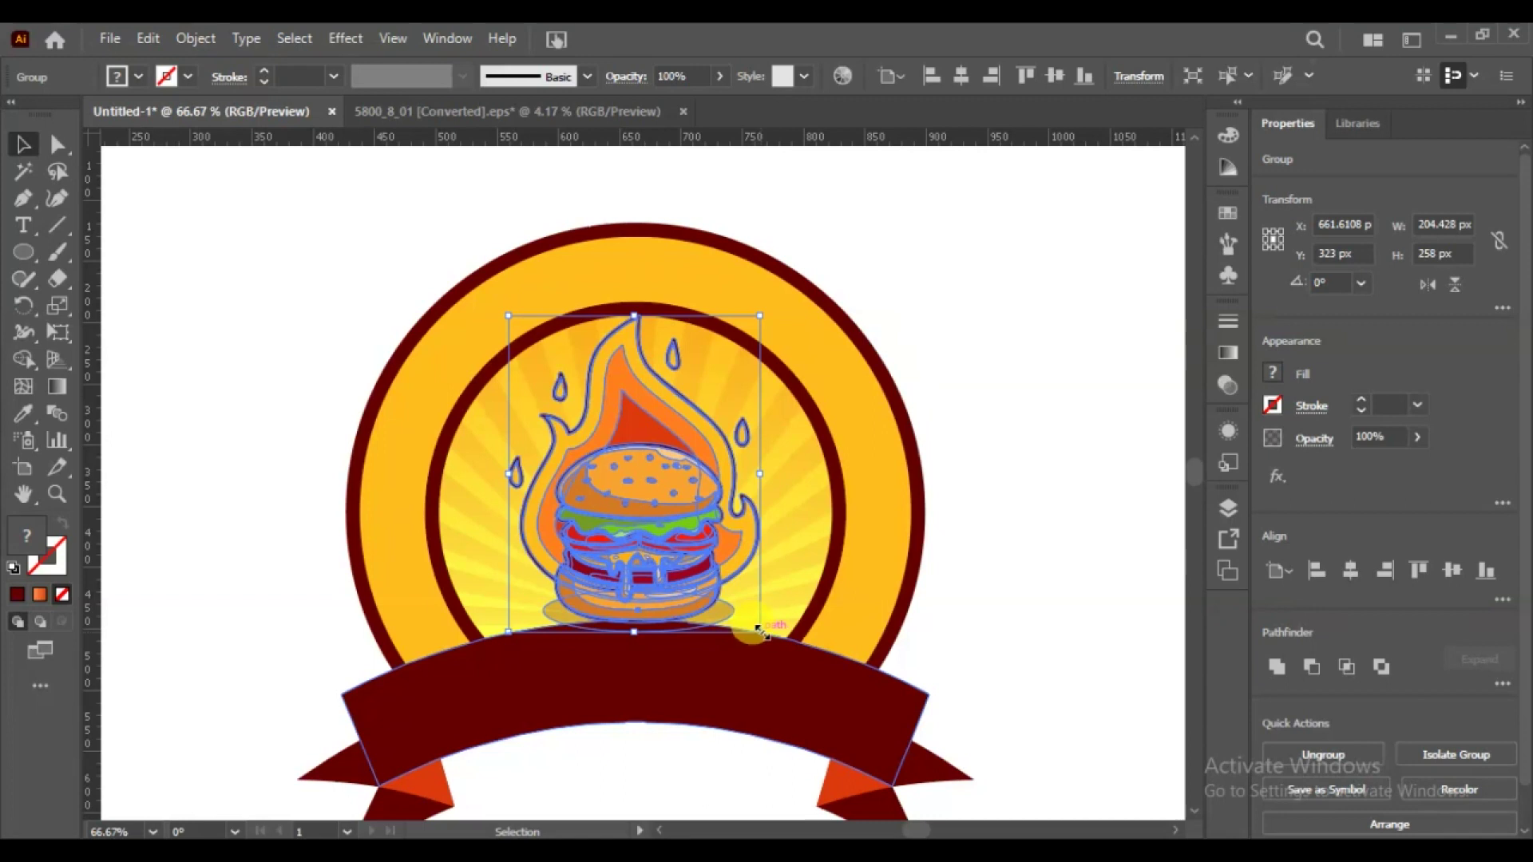
mouse_move(761, 631)
mouse_down()
mouse_move(734, 598)
mouse_move(750, 609)
mouse_up()
drag(749, 606, 748, 604)
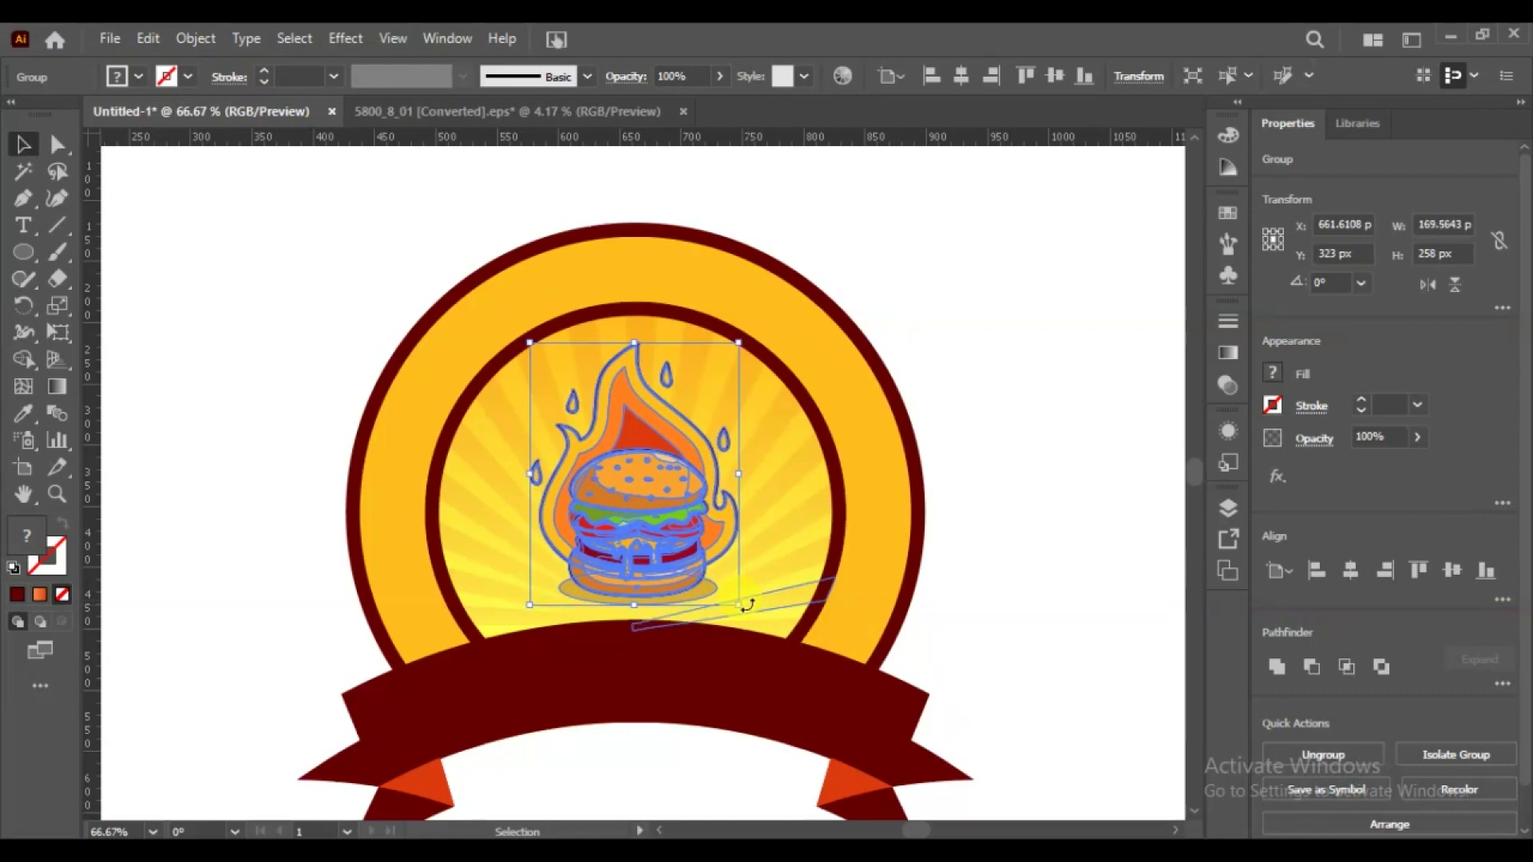
drag(655, 505, 654, 522)
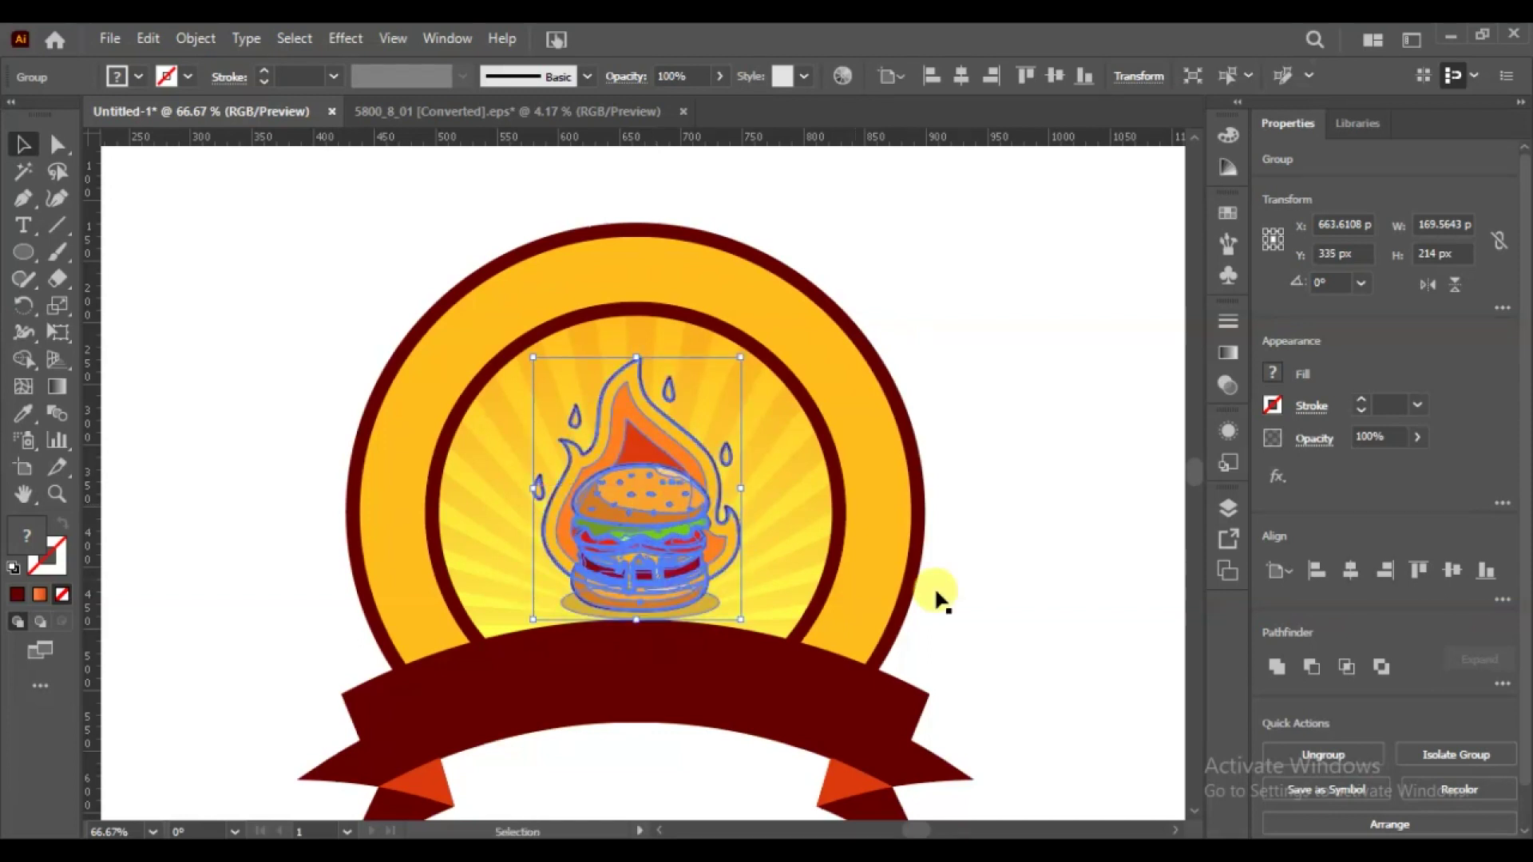
click(996, 595)
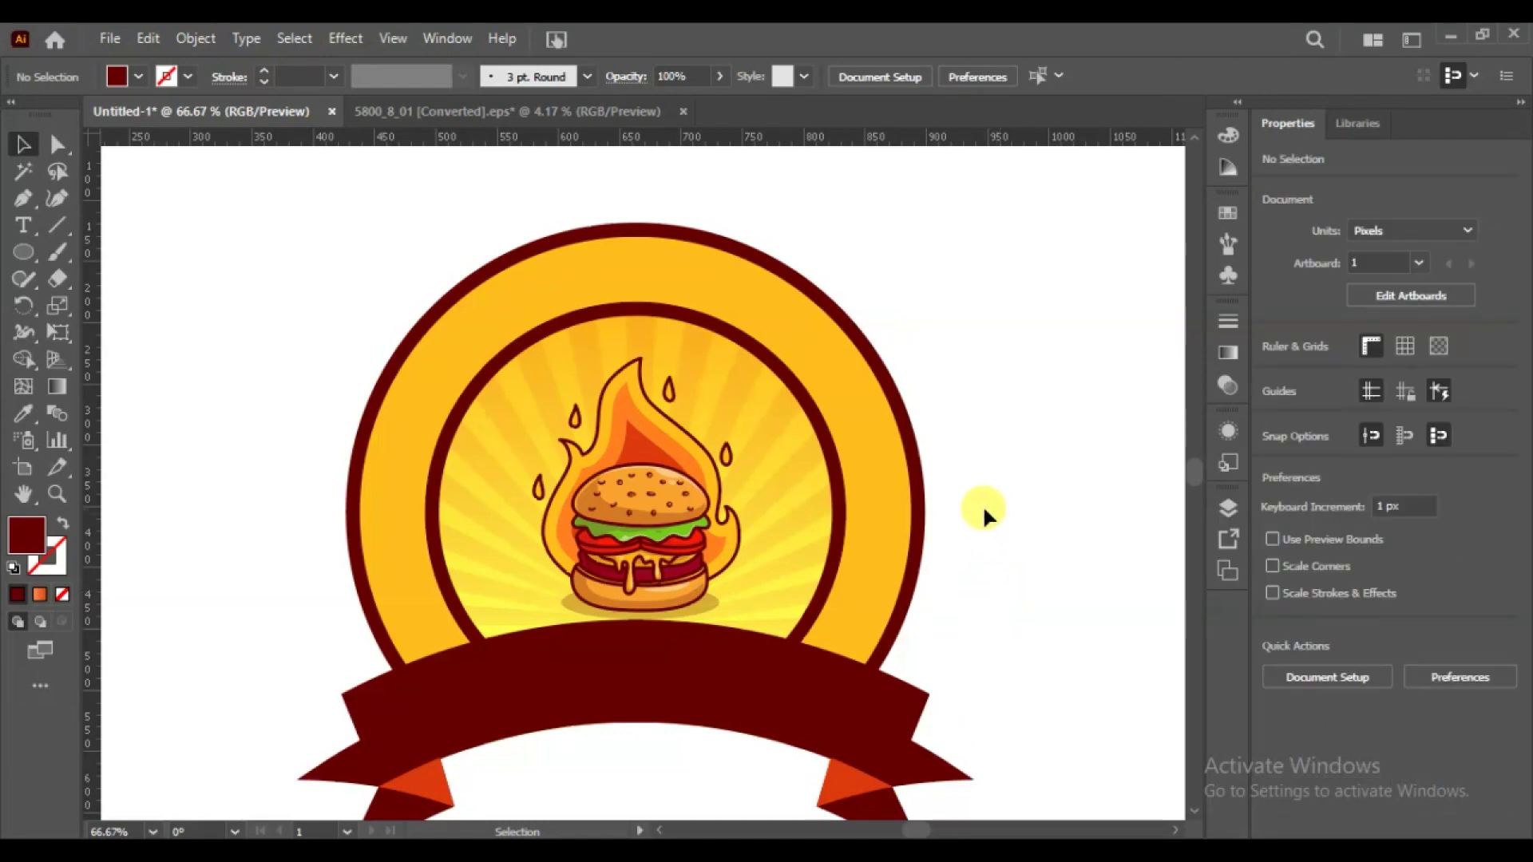
scroll(983, 511, down, 2)
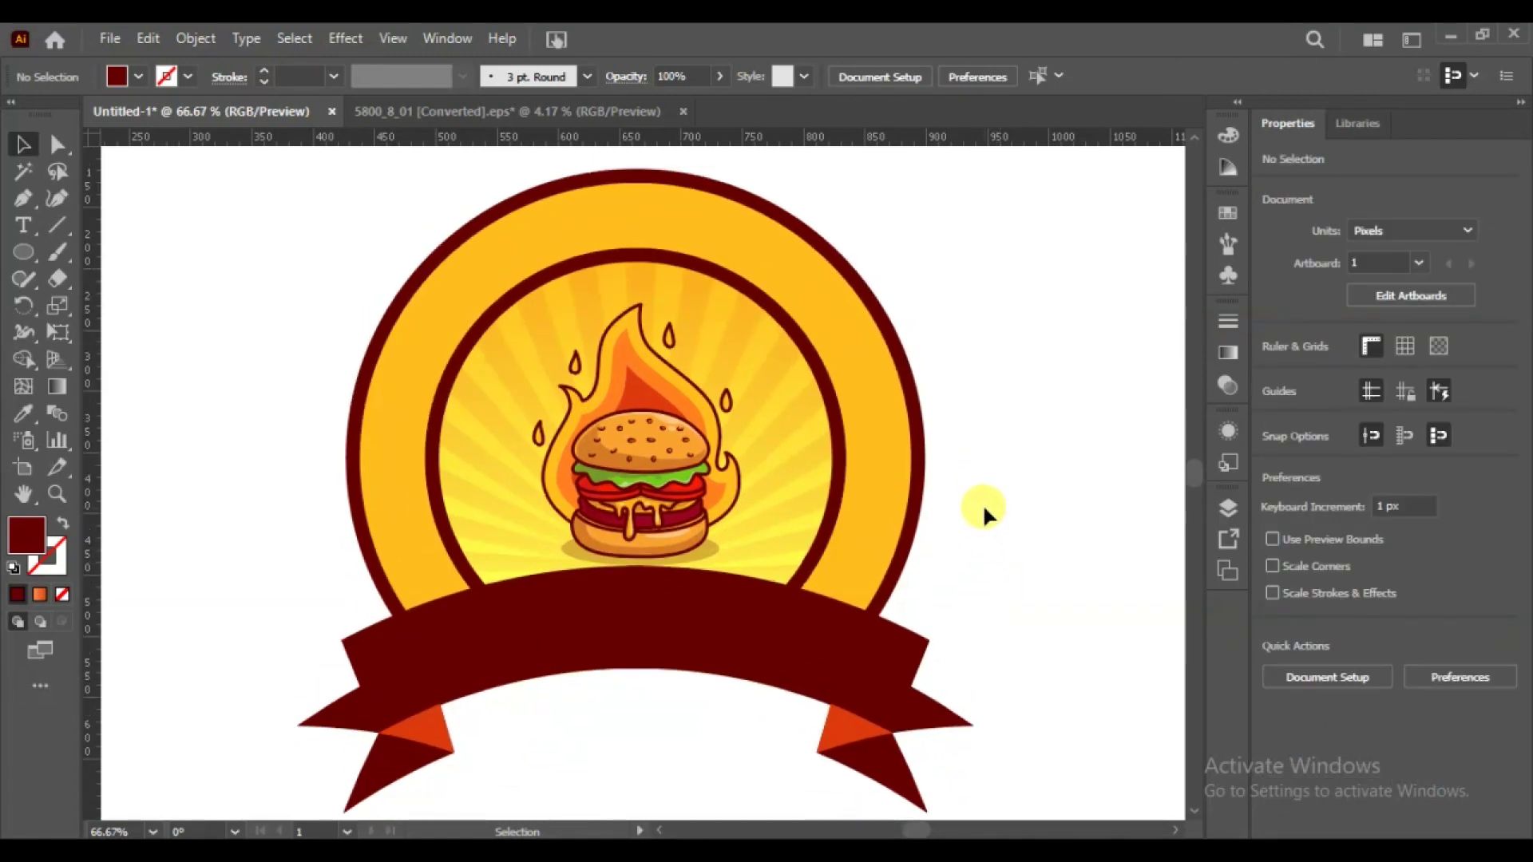
- Draw an outline-only circle centred on the badge and start scaling it down
key(ctrl+minus)
click(23, 252)
mouse_move(284, 280)
mouse_down()
mouse_move(424, 491)
mouse_move(665, 660)
mouse_up()
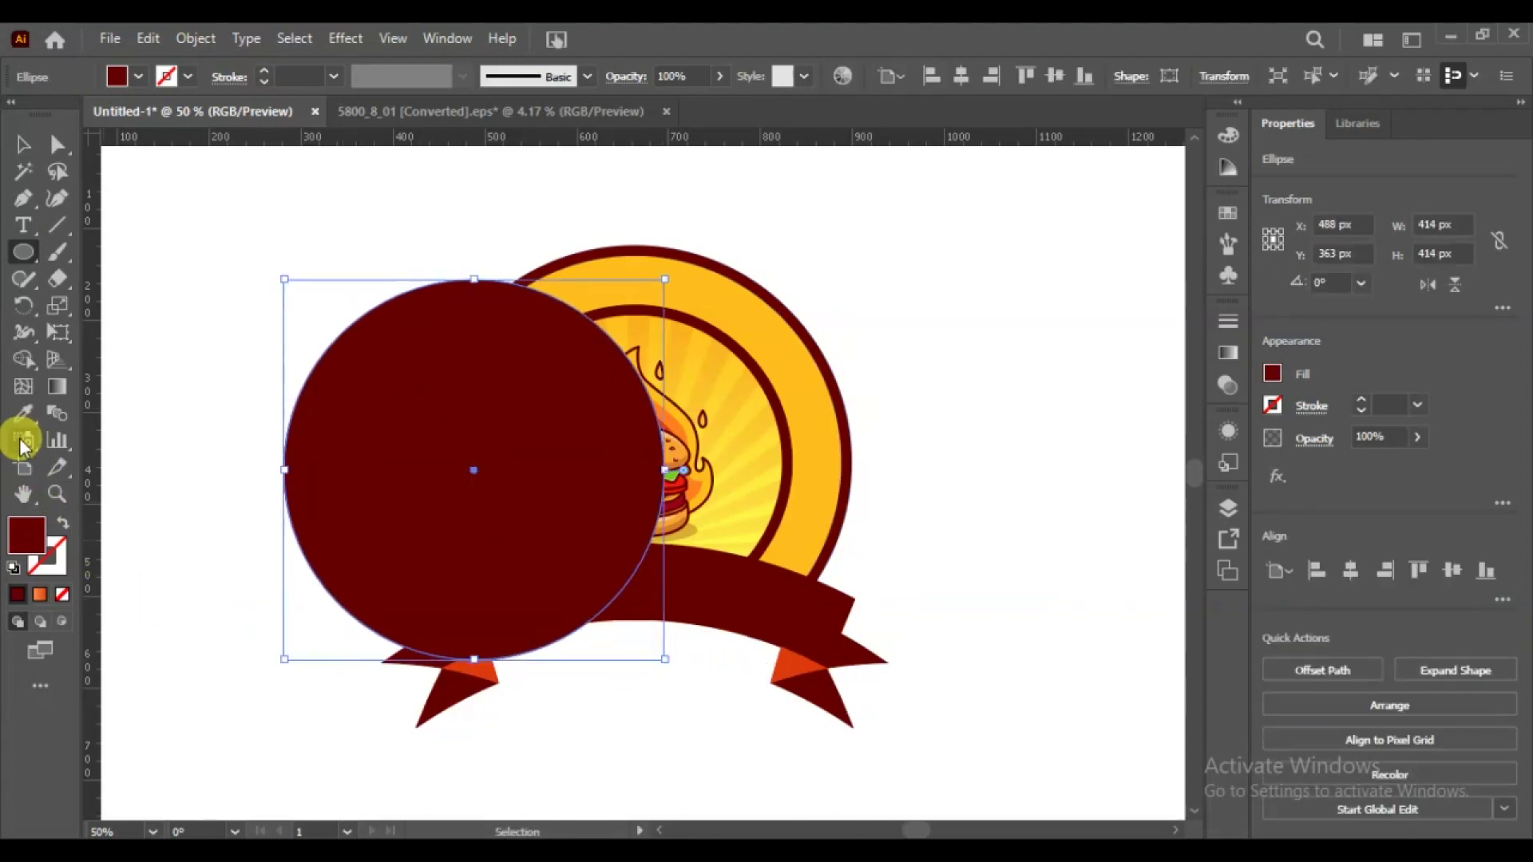
click(63, 523)
drag(474, 476, 631, 470)
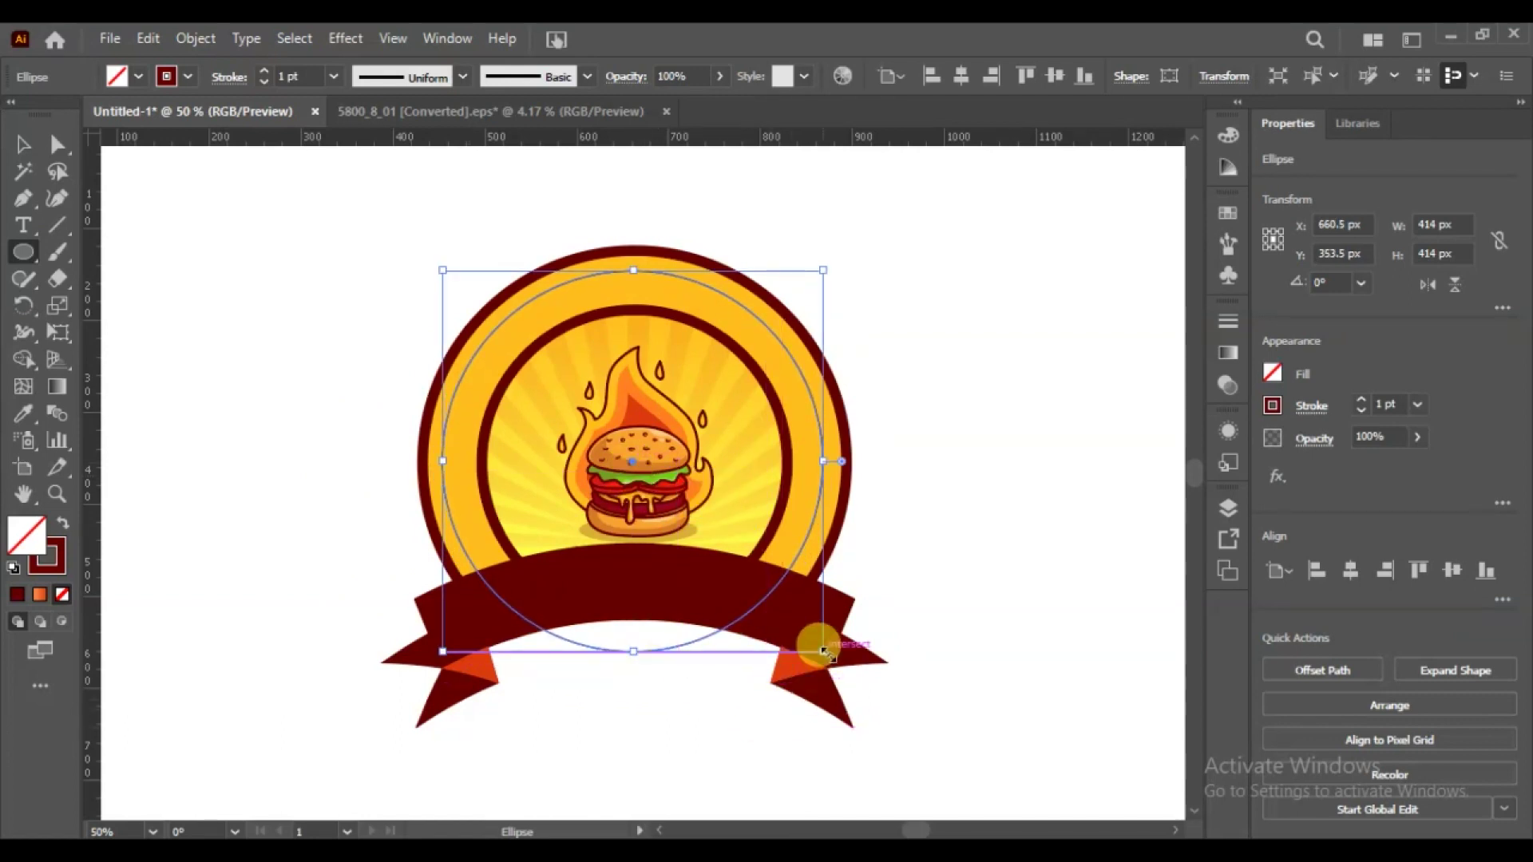
drag(826, 650, 809, 647)
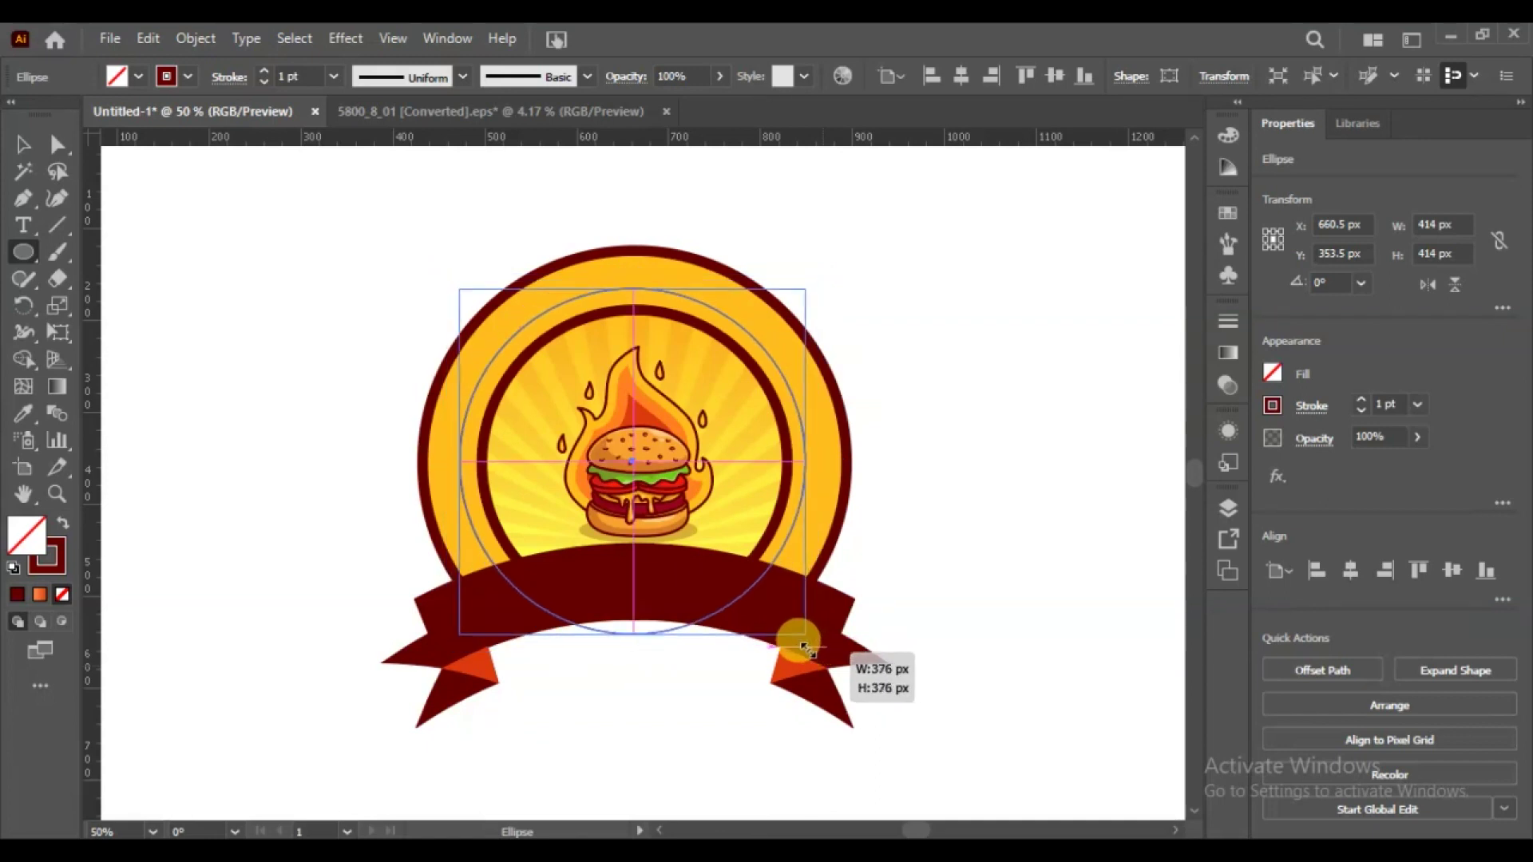
- Size the circle to 390 px and add 55 pt 'LOGO NAME' text along its path
drag(810, 647, 811, 641)
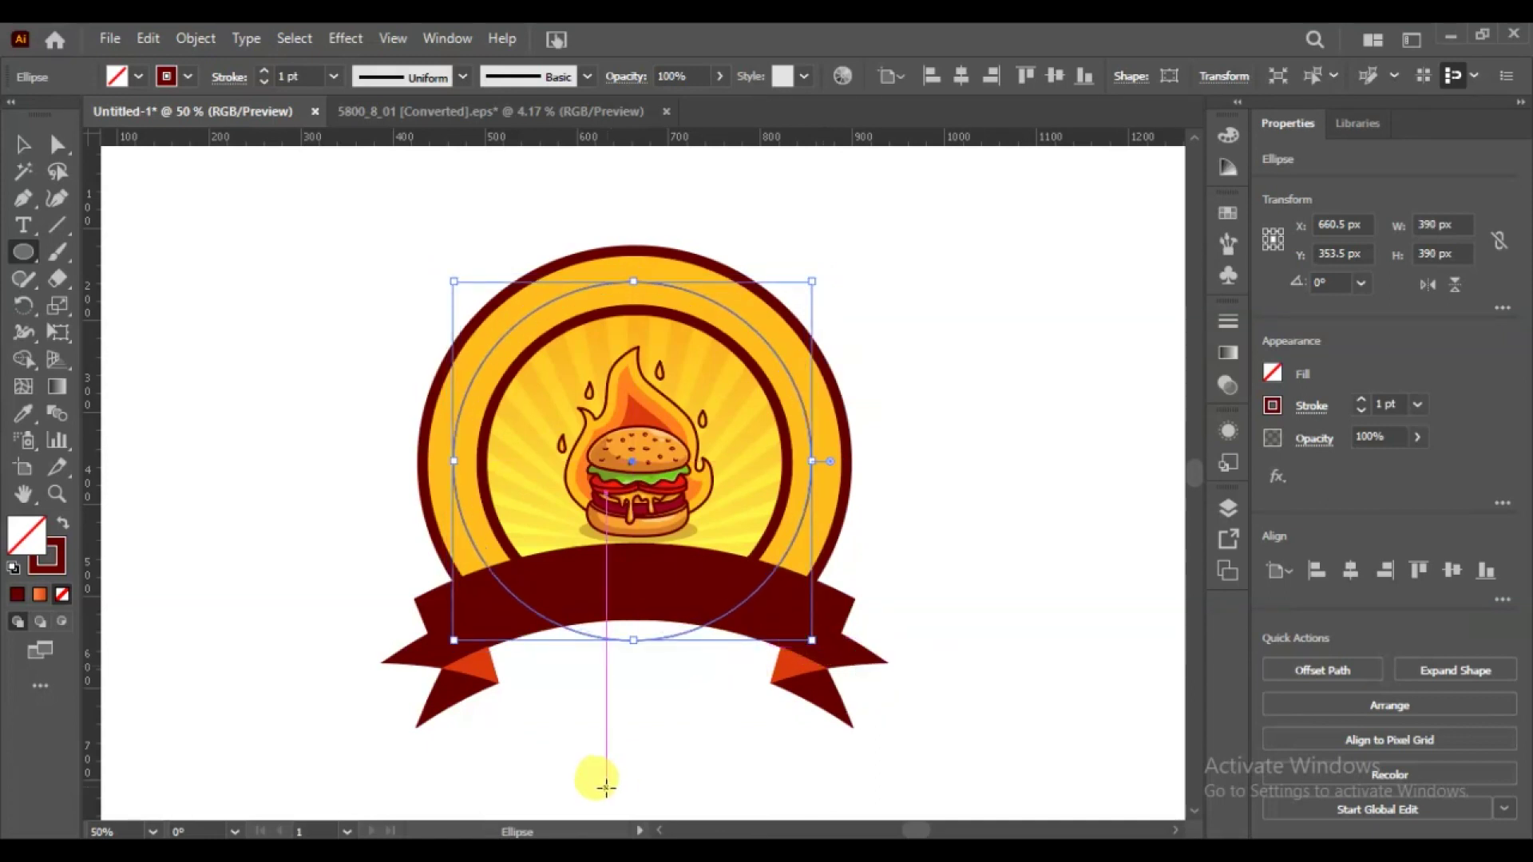
click(24, 225)
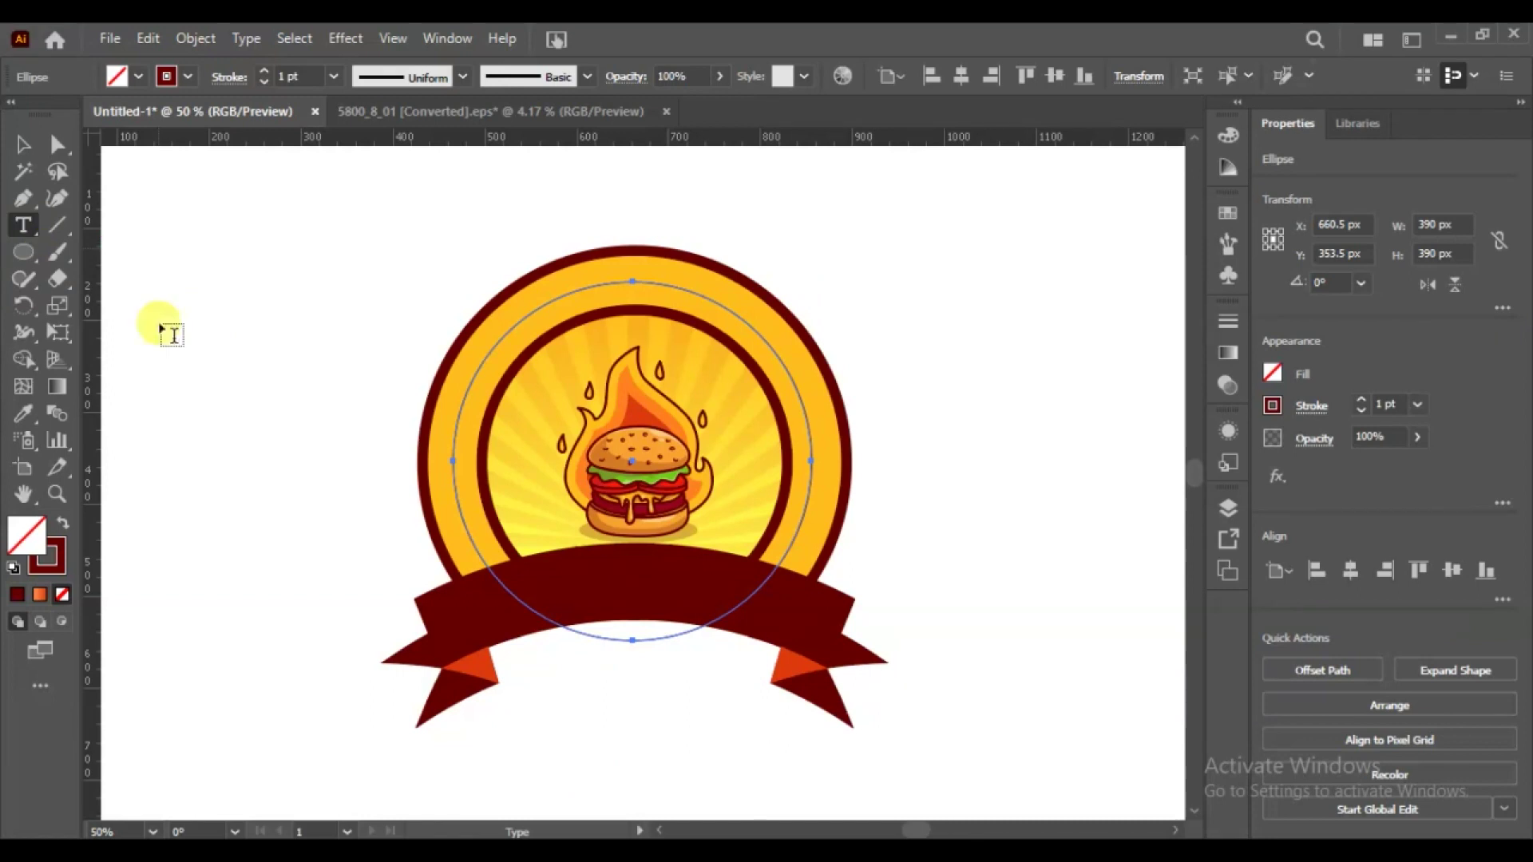
drag(23, 225, 90, 276)
click(471, 364)
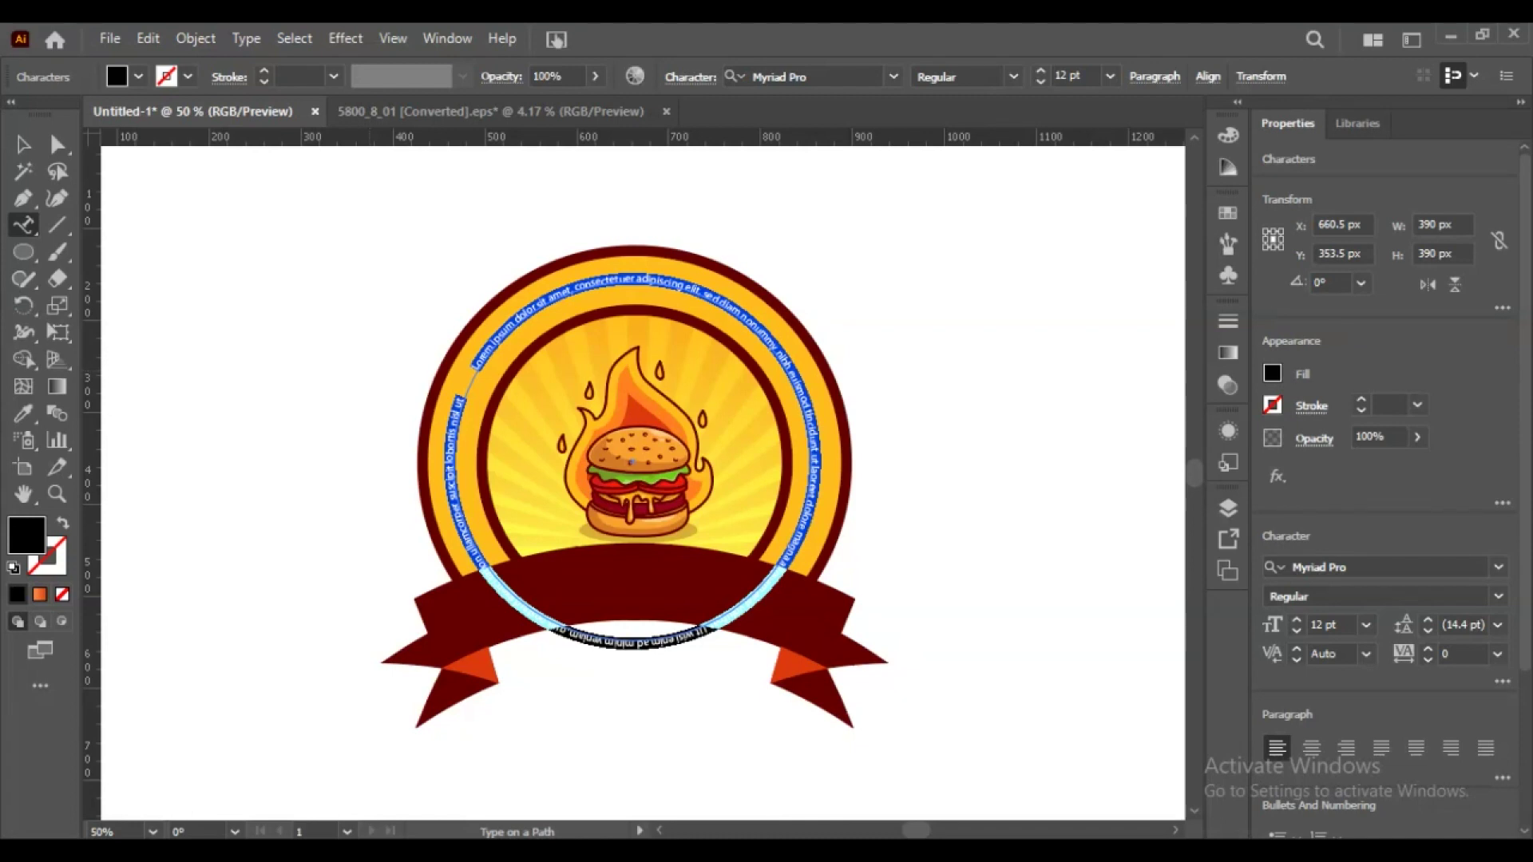
key(BackSpace)
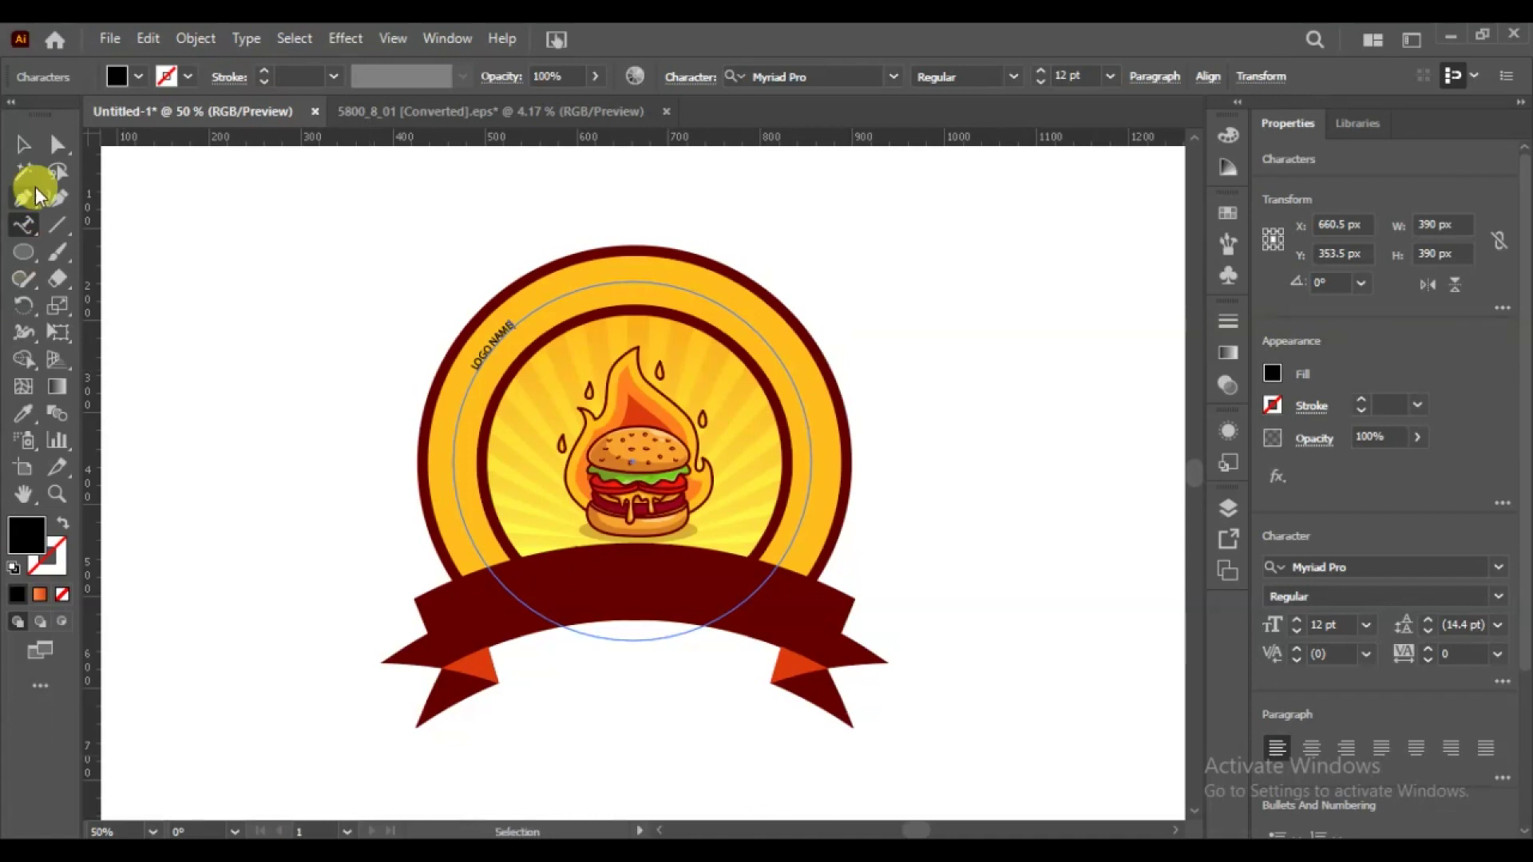
key(Escape)
click(1297, 624)
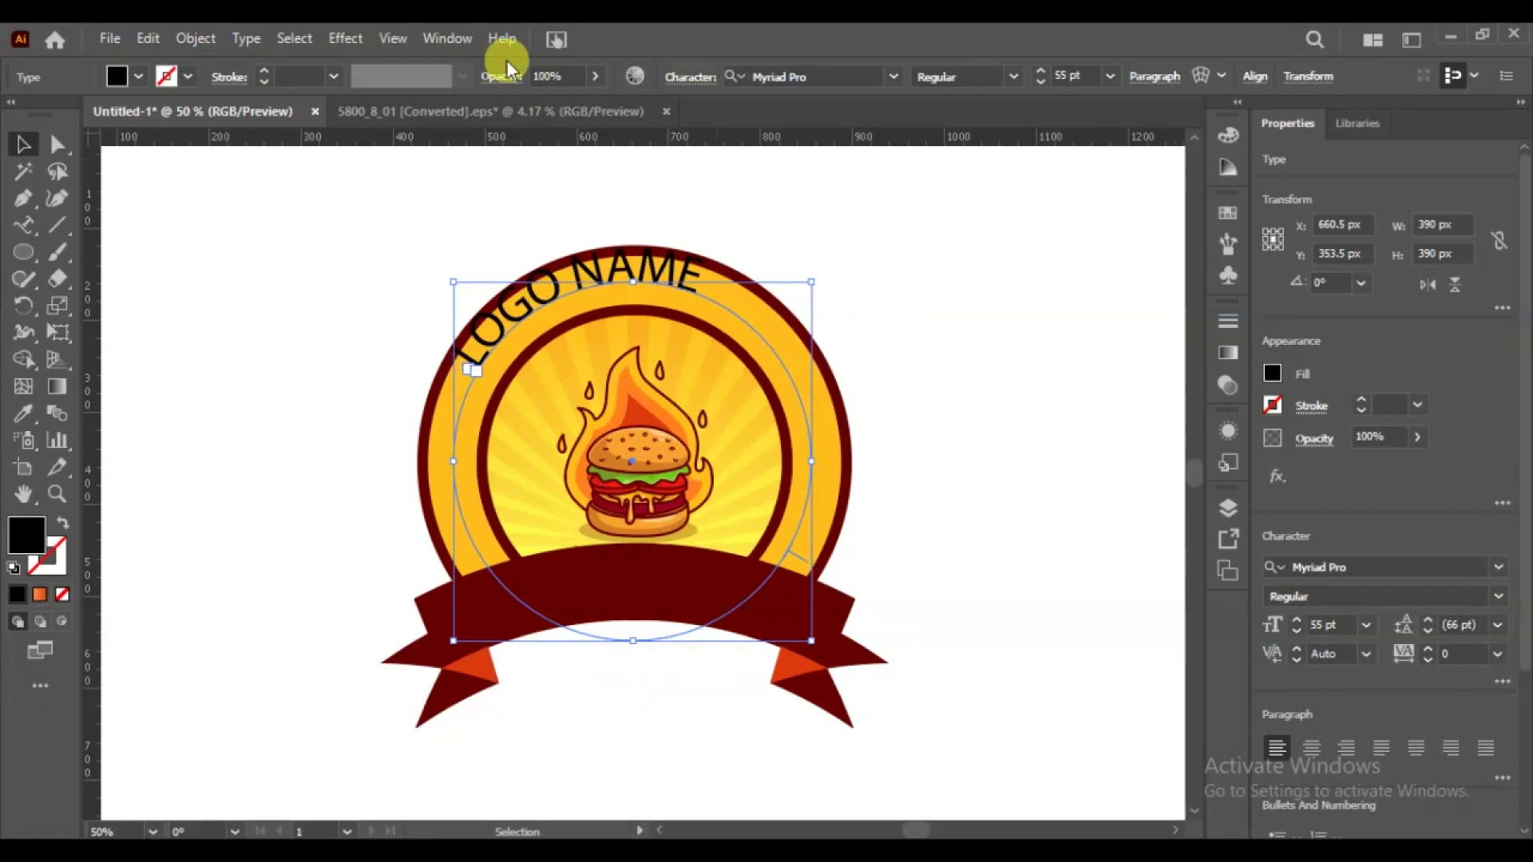
- Set the LOGO NAME Type on a Path alignment to Center
click(246, 38)
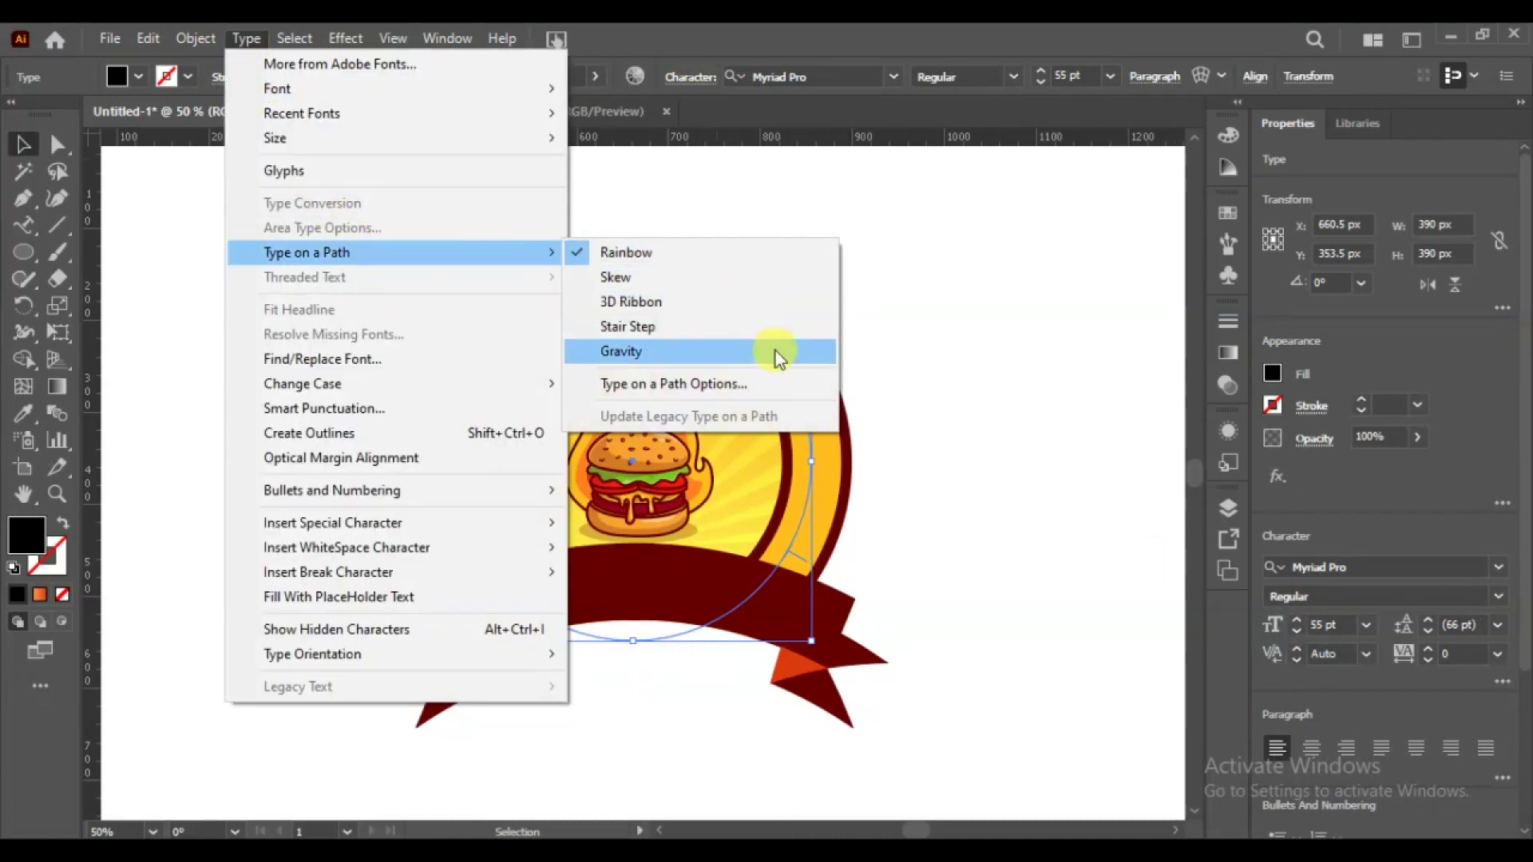
click(715, 385)
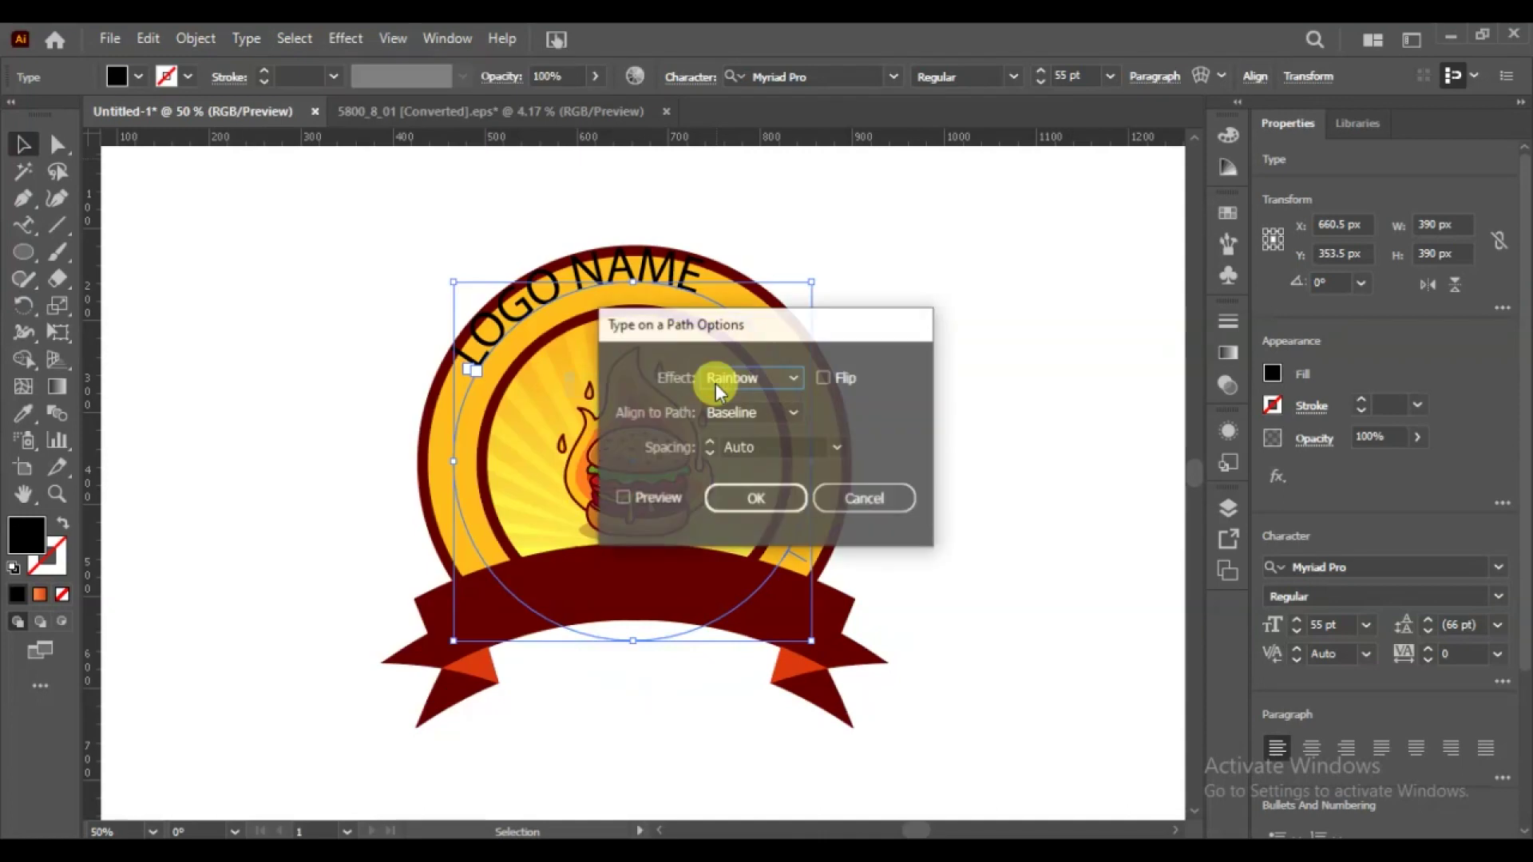
click(794, 407)
click(763, 486)
click(662, 496)
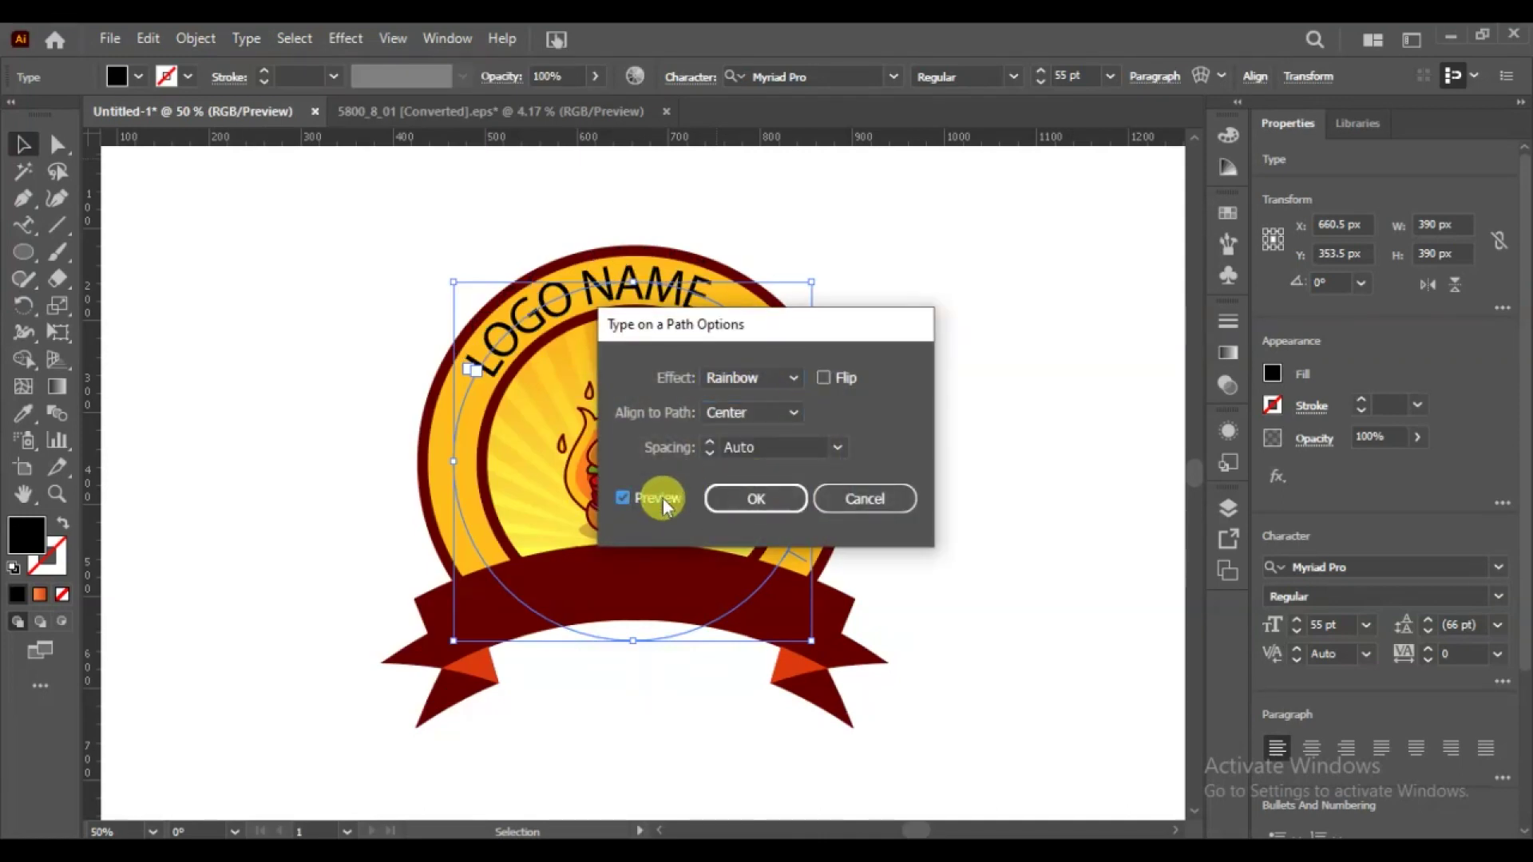
click(751, 497)
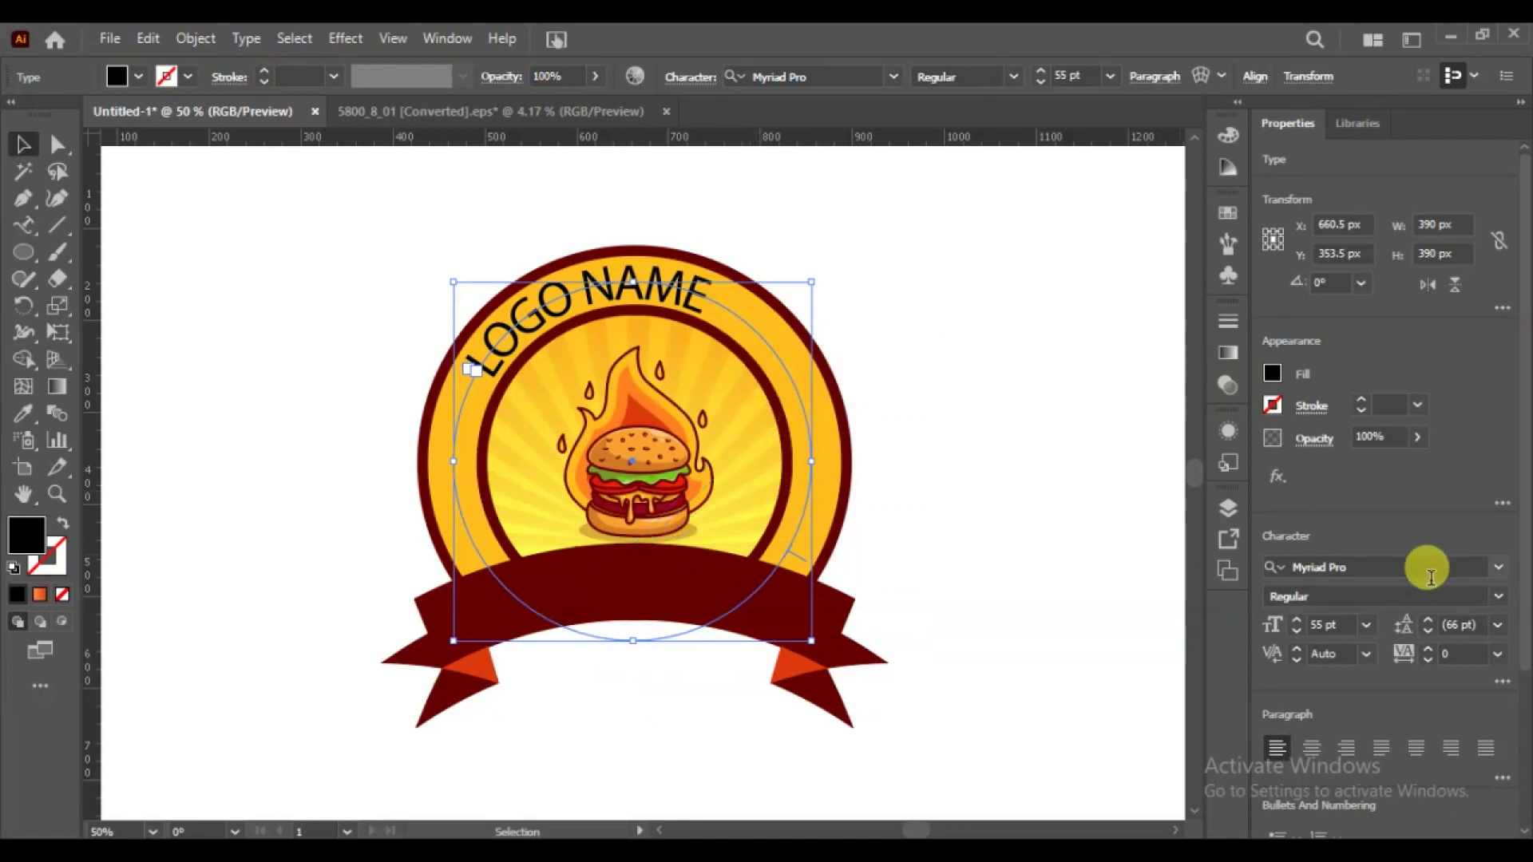
- Browse font families for a bolder display face and create a 414 px circle
click(1497, 568)
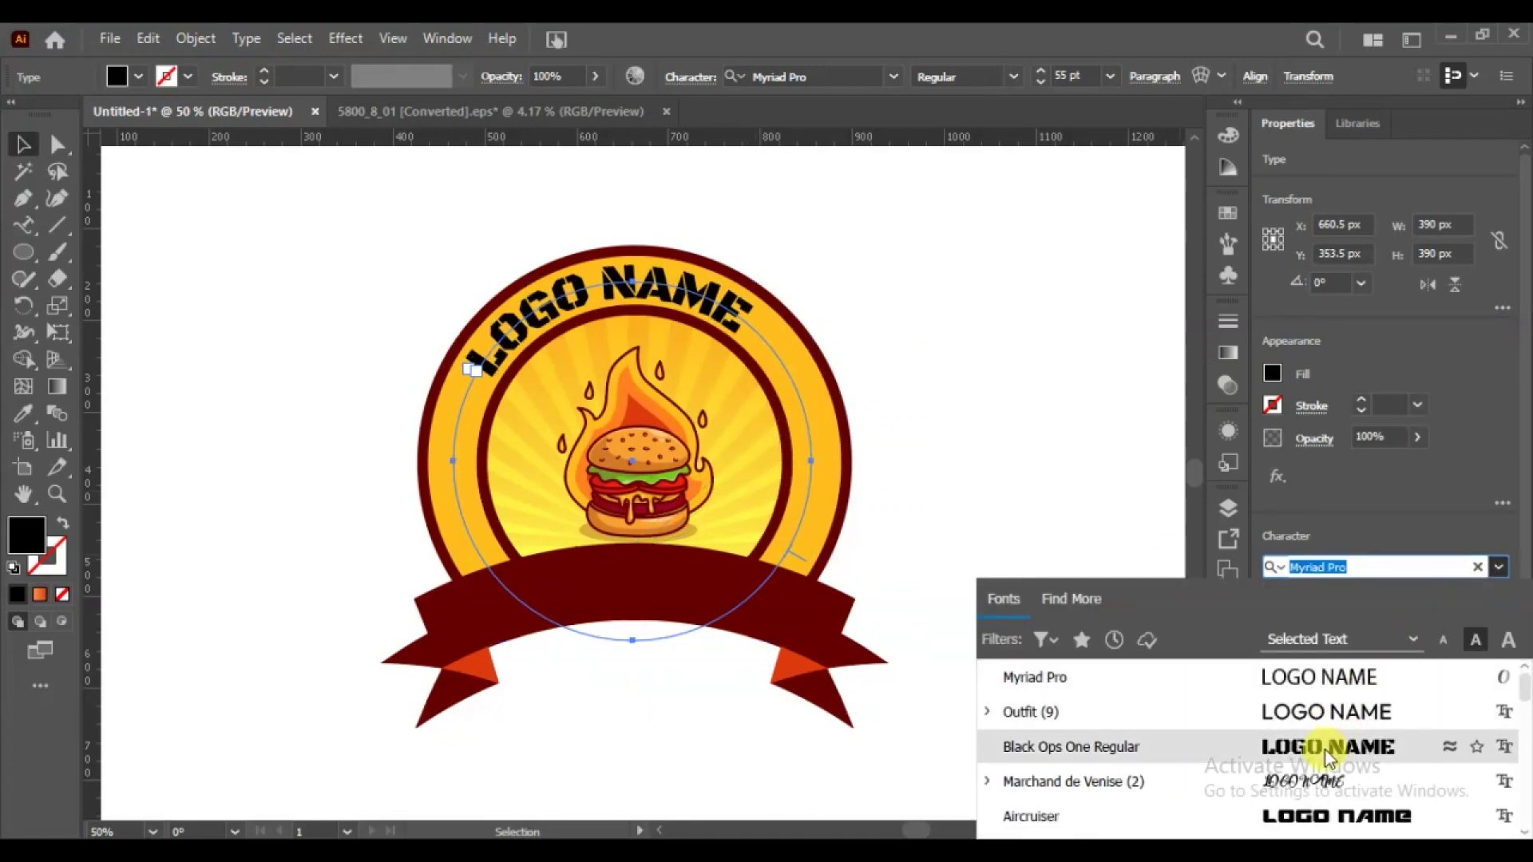
scroll(1321, 749, down, 3)
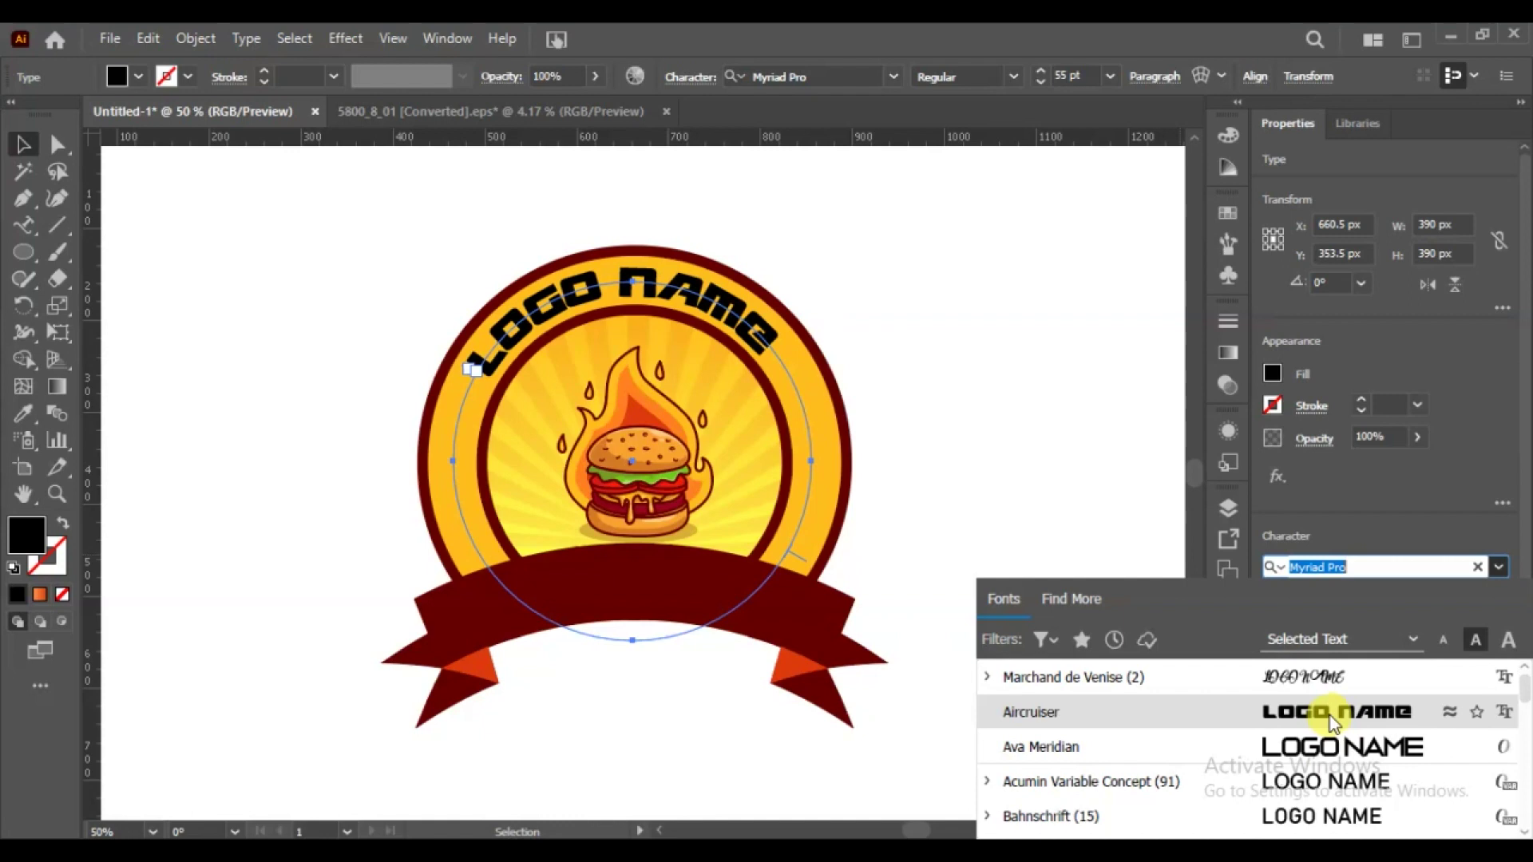
scroll(1329, 715, down, 3)
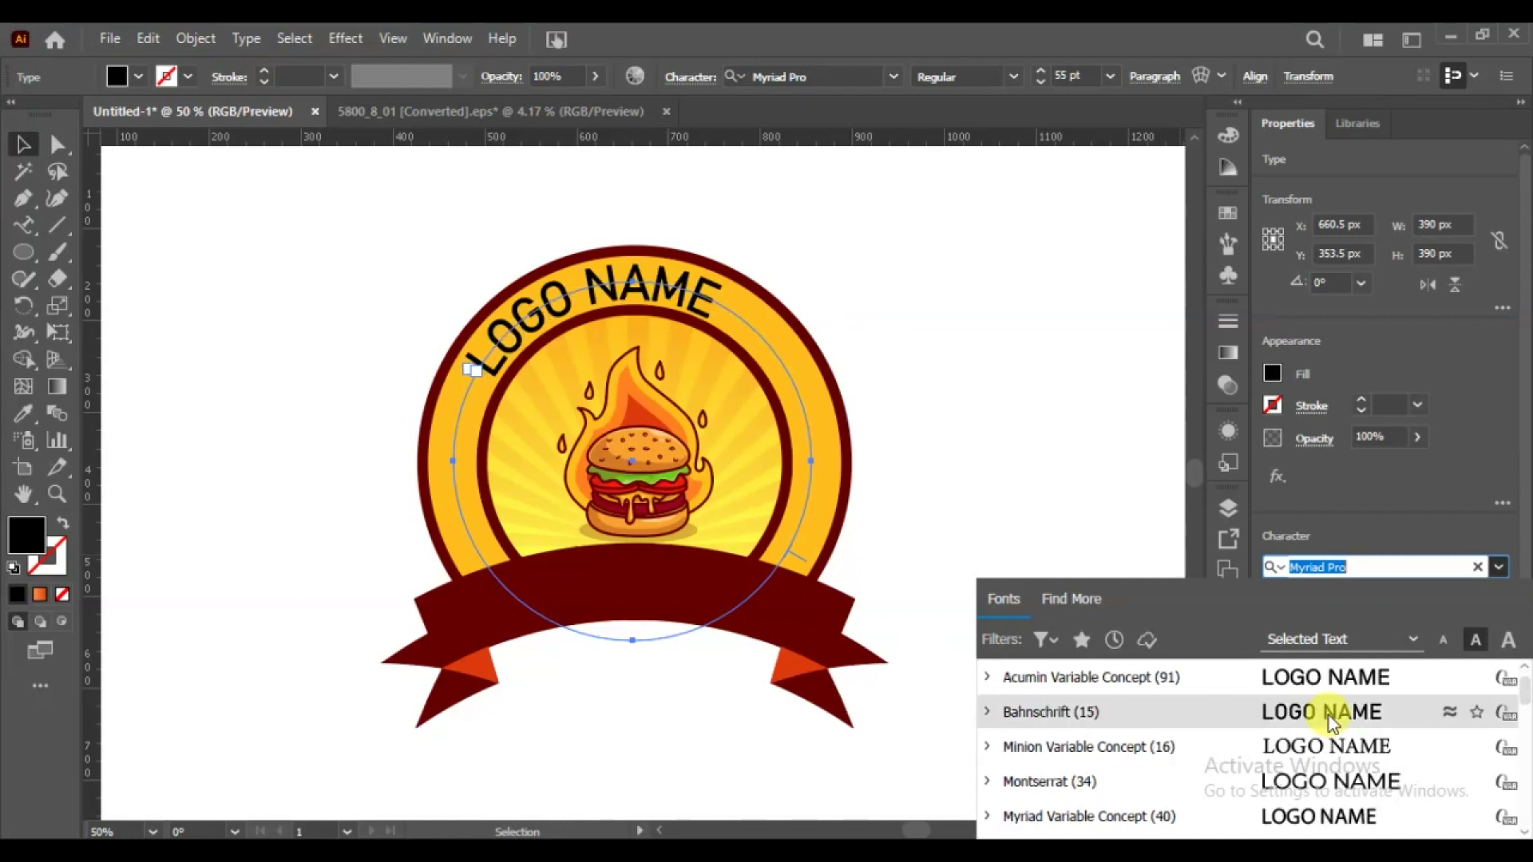
scroll(1329, 715, down, 3)
key(Return)
- Make the new circle an outline and fit it at about 392 px inside the ring
key(shift+x)
drag(432, 526, 630, 452)
drag(835, 644, 814, 633)
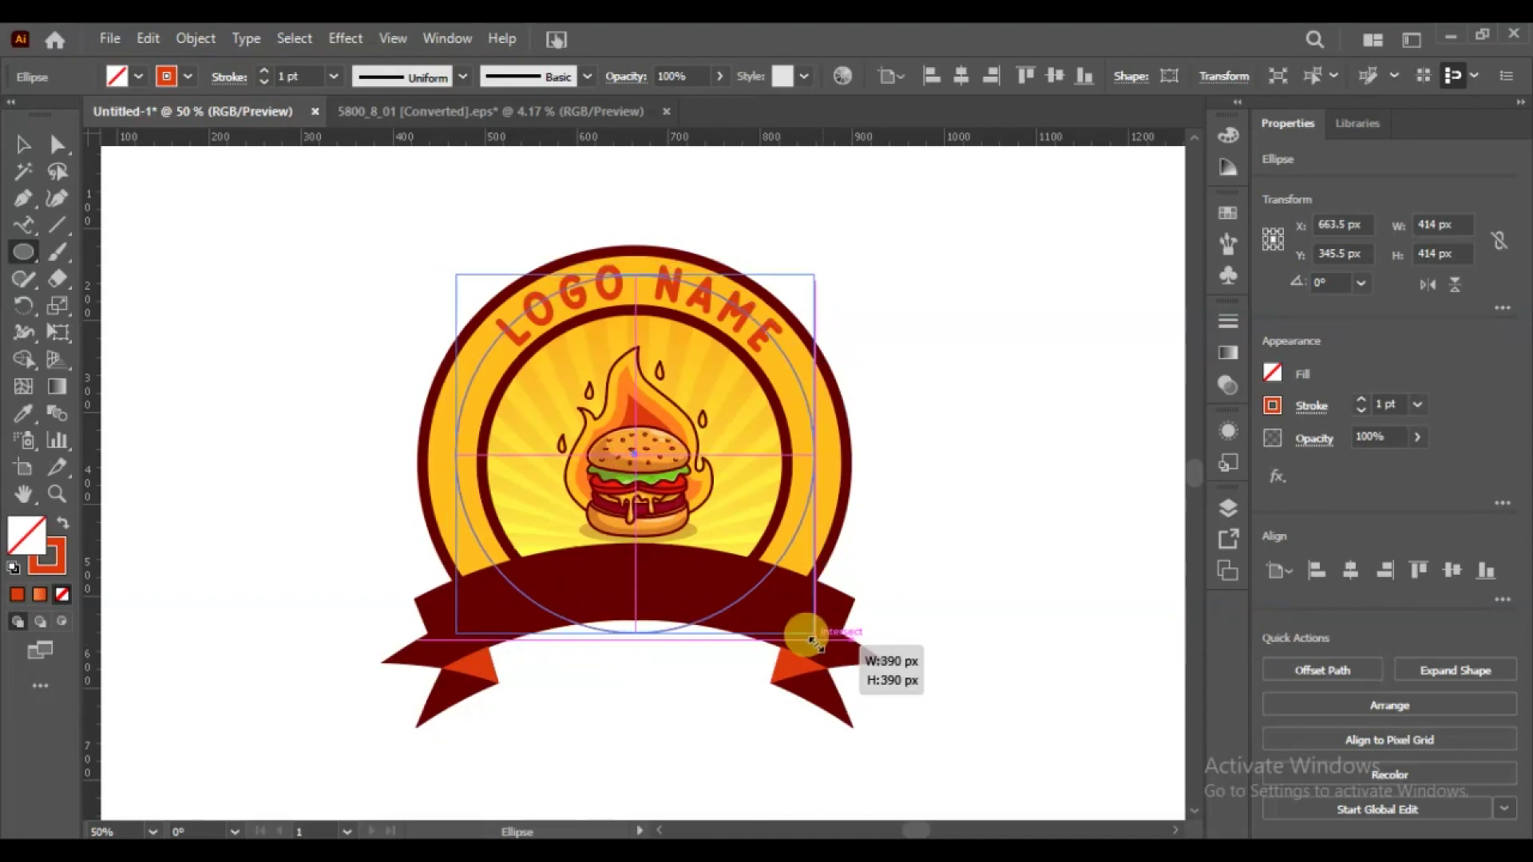
key(Down)
key(Down)
key(Down)
key(Down)
key(Down)
key(Down)
key(Down)
drag(814, 638, 812, 645)
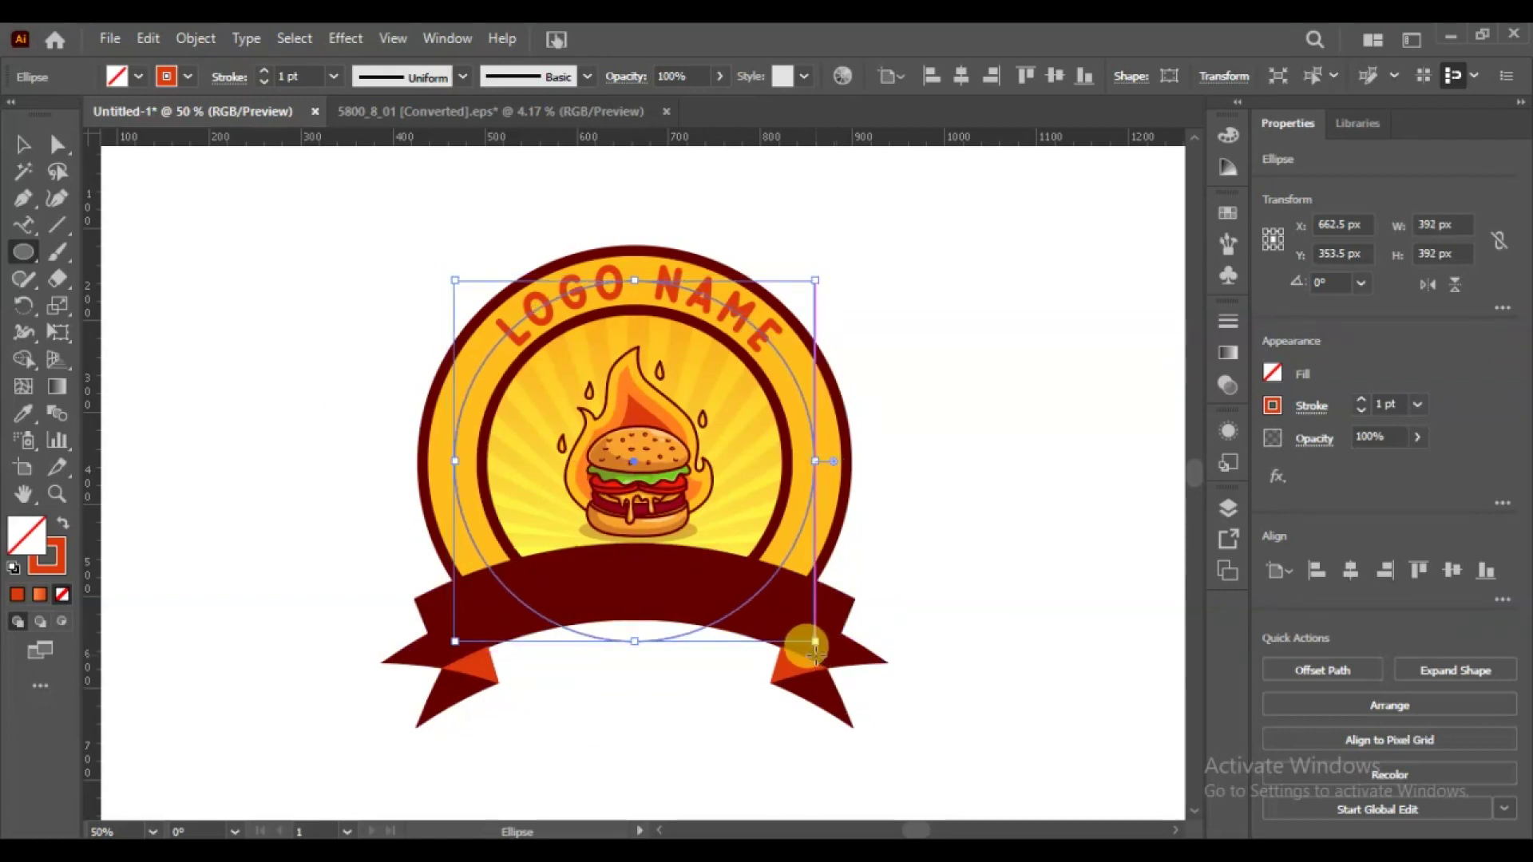
- Cut the circle at both sides of LOGO NAME and at the ribbon, then delete the top arc
click(59, 280)
click(163, 306)
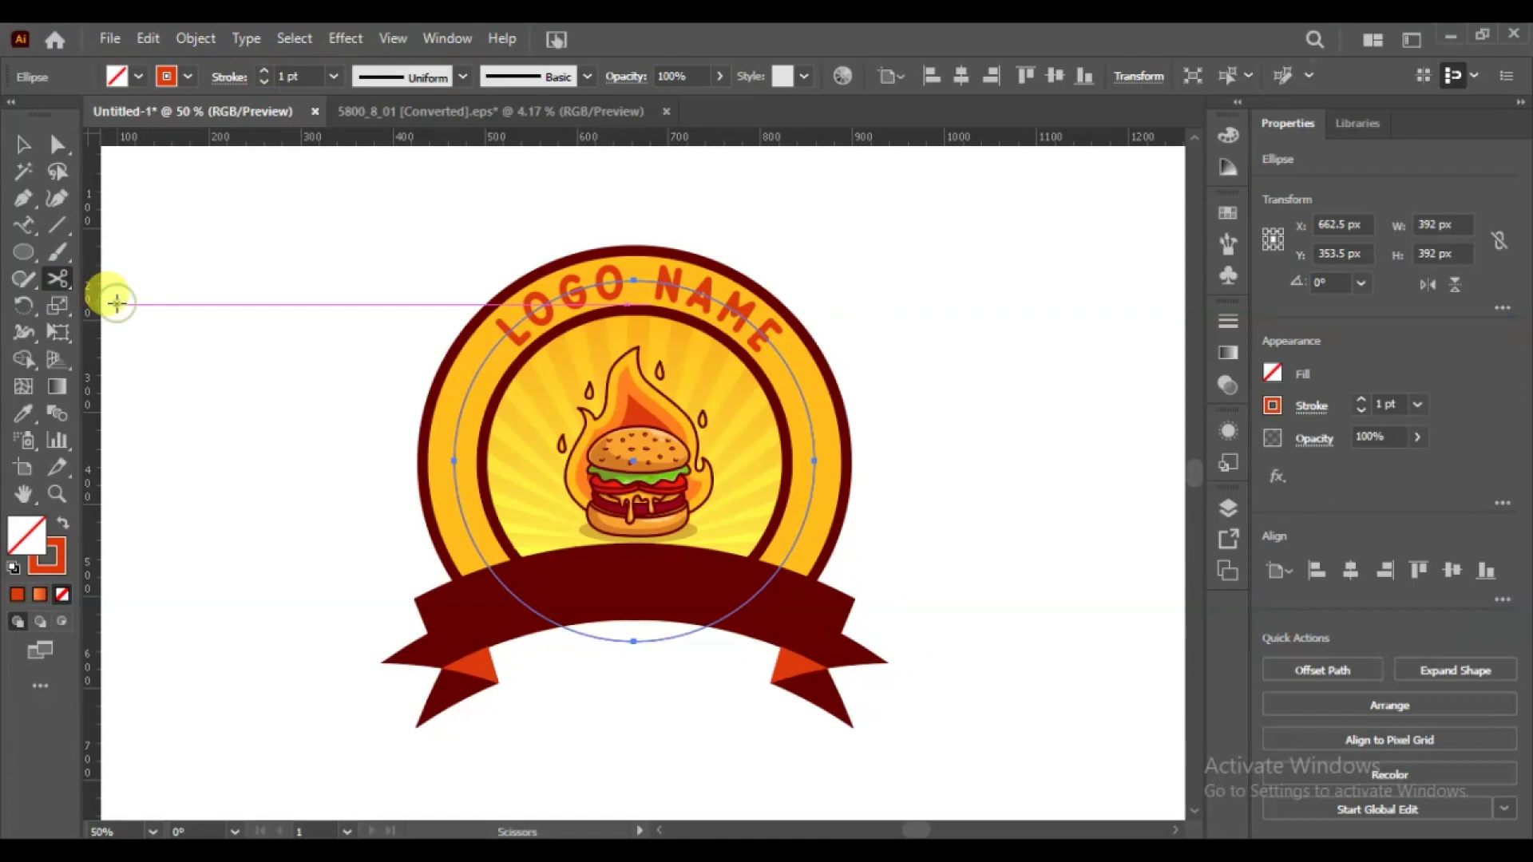
click(490, 350)
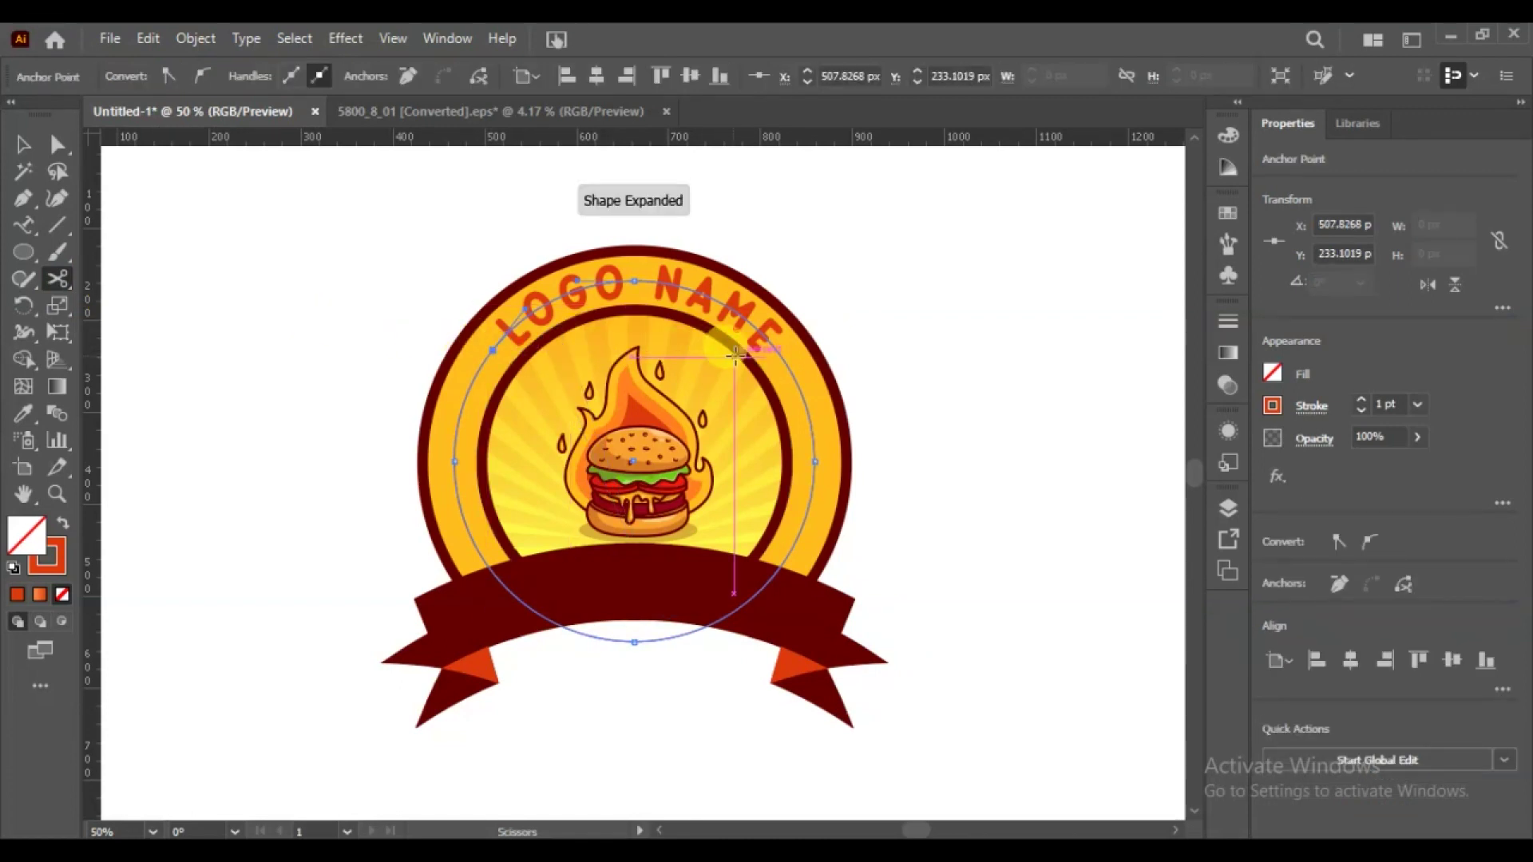
click(777, 352)
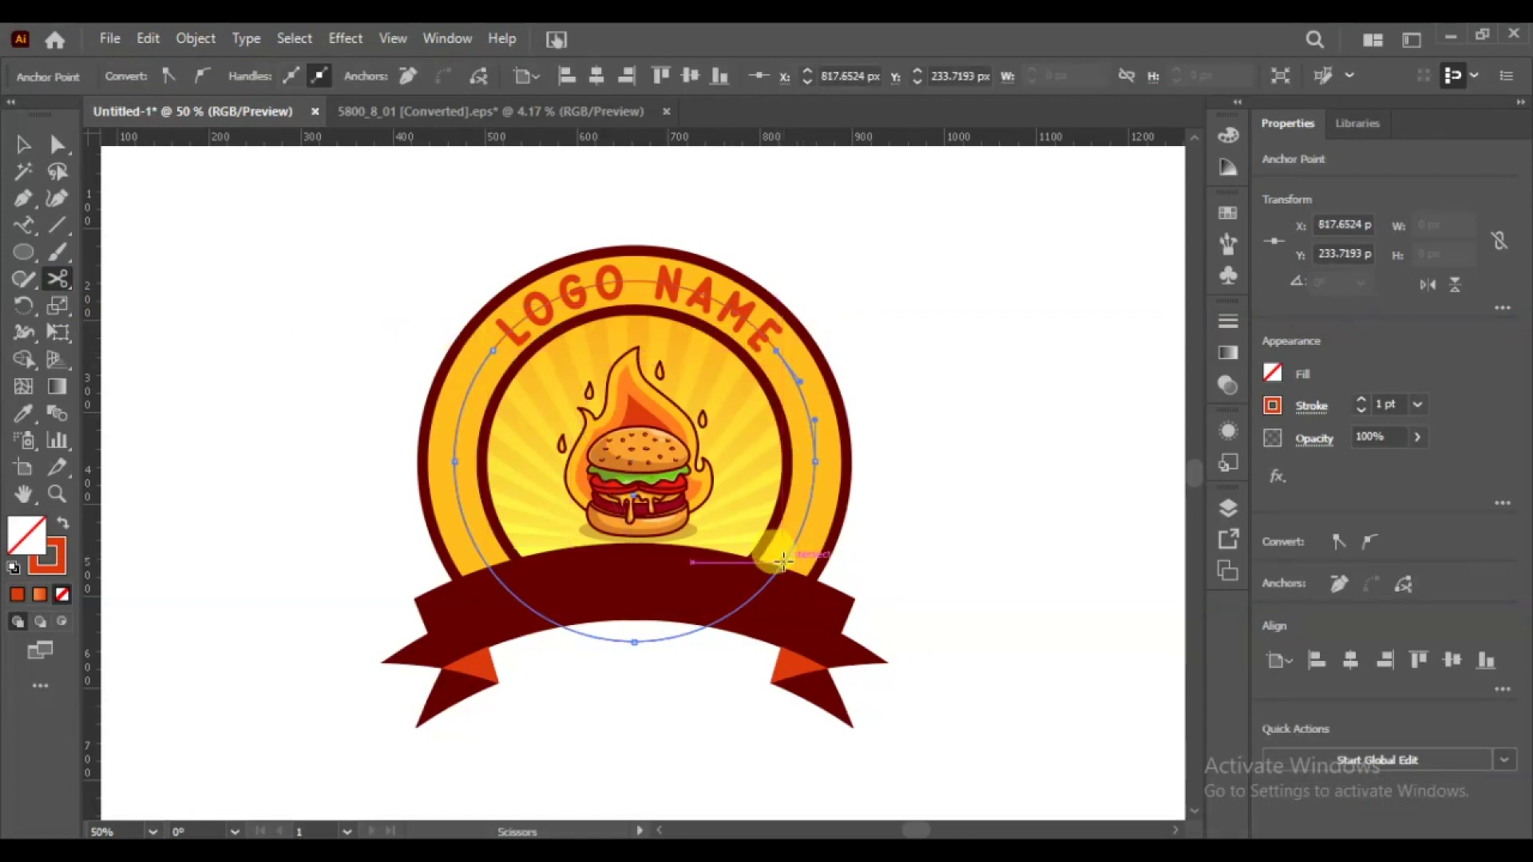
click(782, 560)
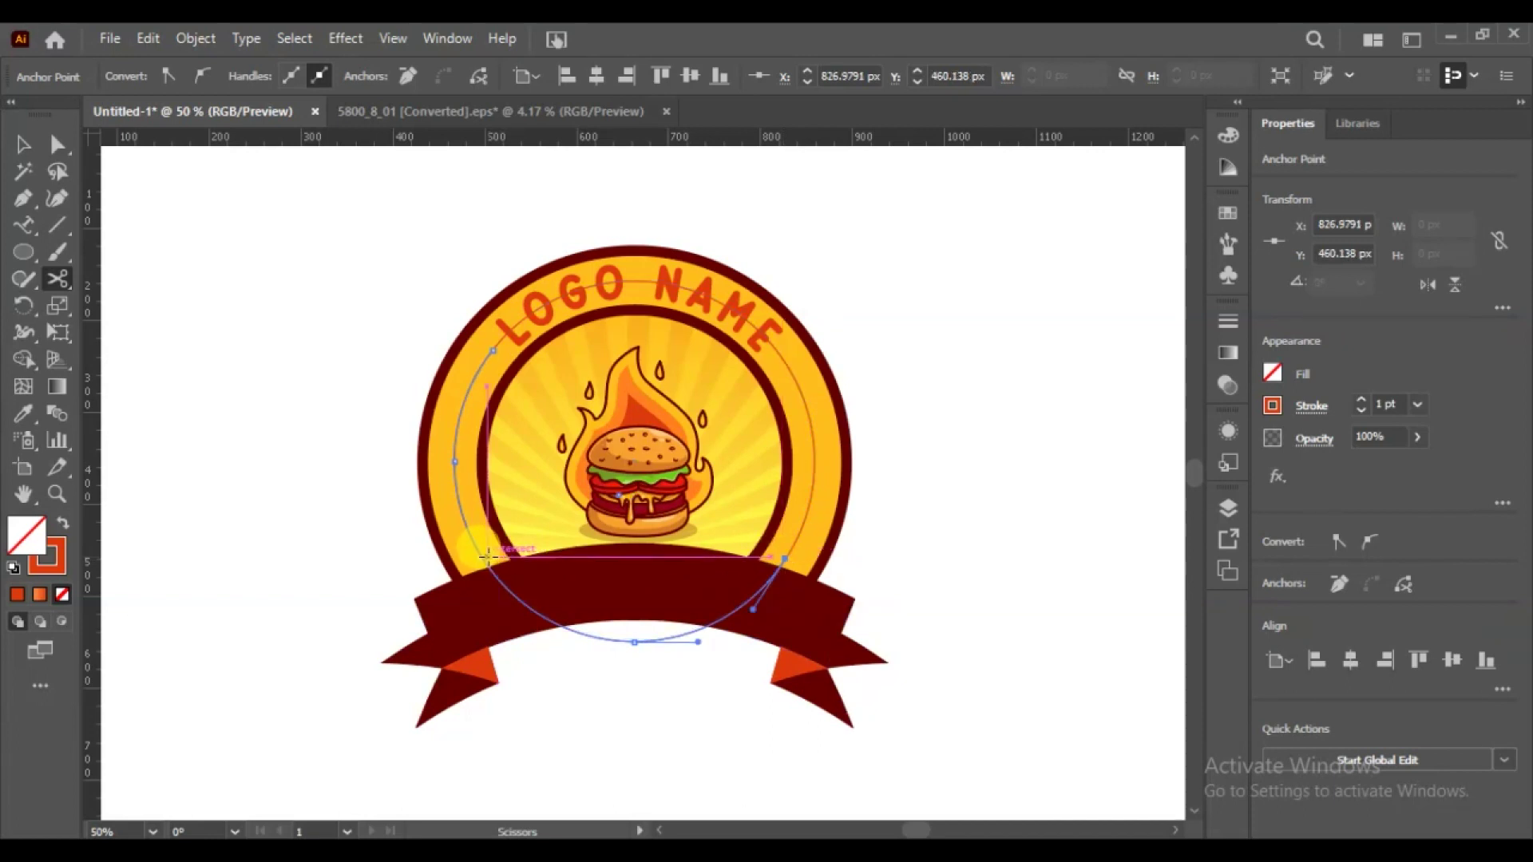
click(19, 145)
click(150, 245)
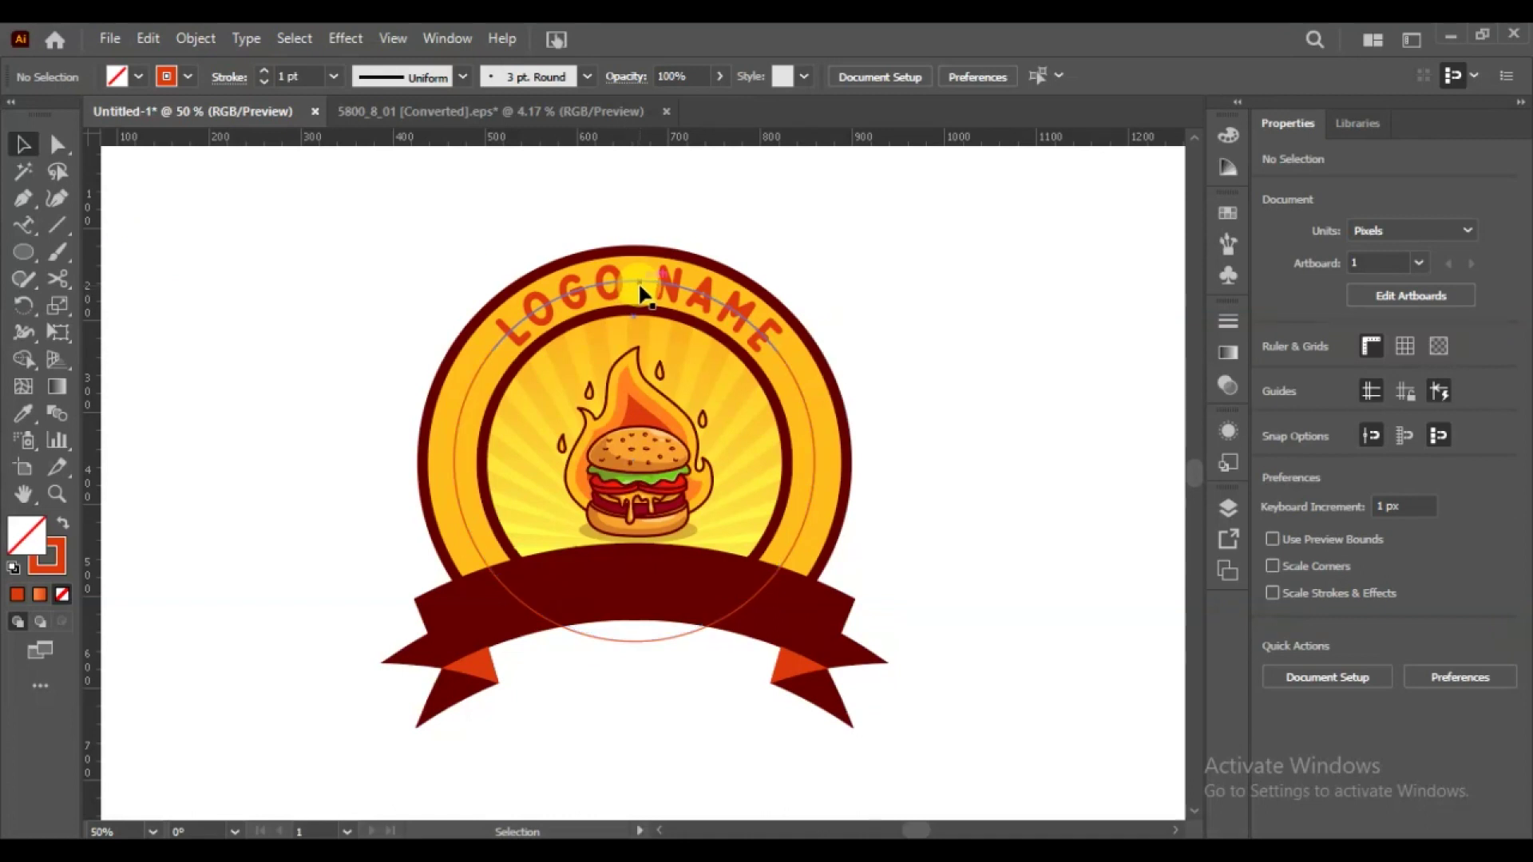
click(628, 286)
key(Delete)
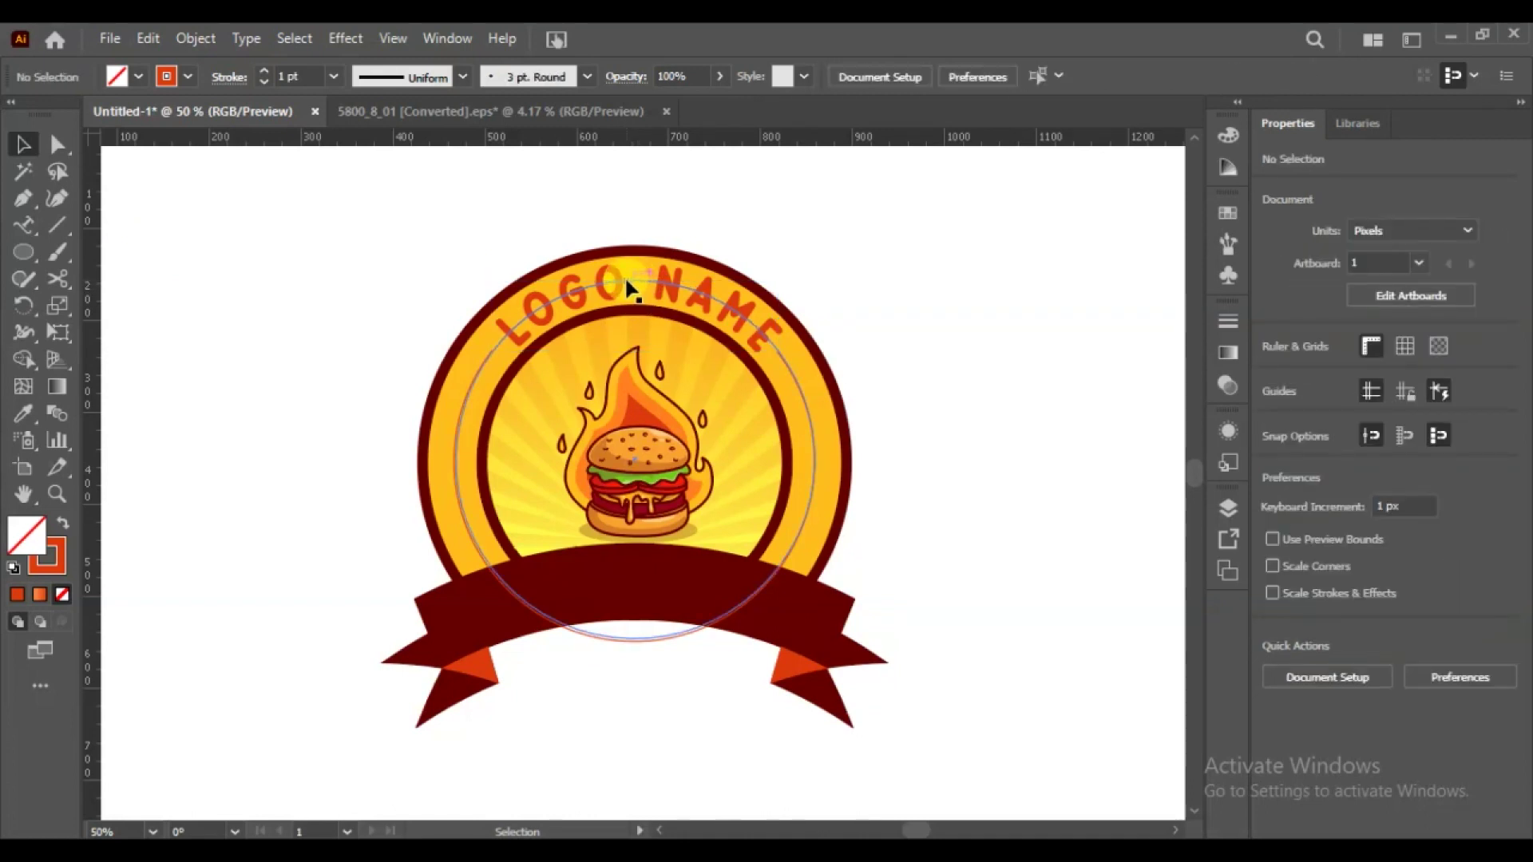
- Delete the bottom arc under the ribbon and expand the LOGO NAME text into shapes
click(619, 650)
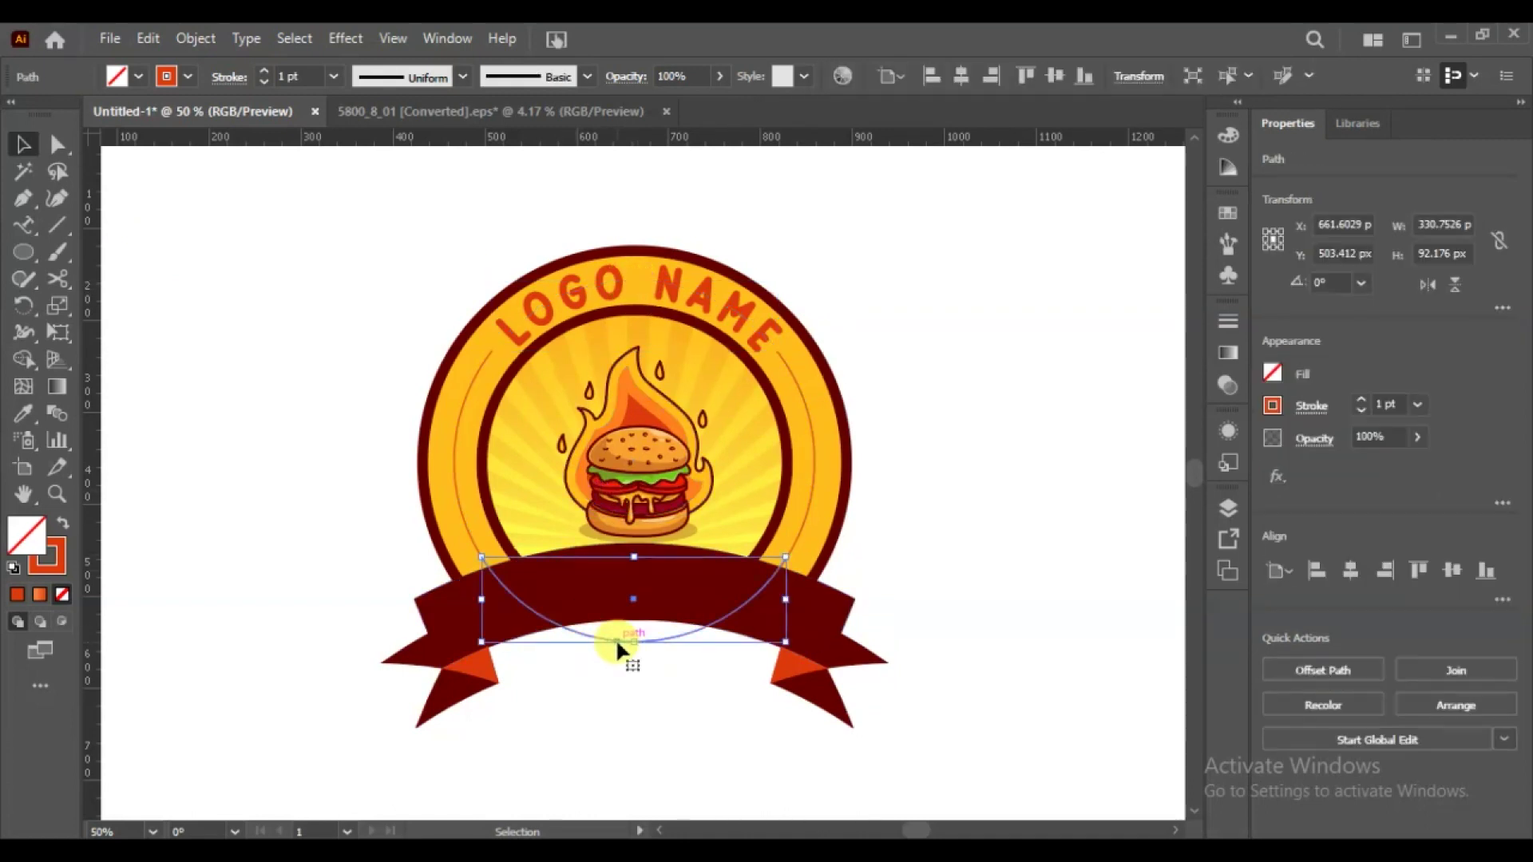
key(Delete)
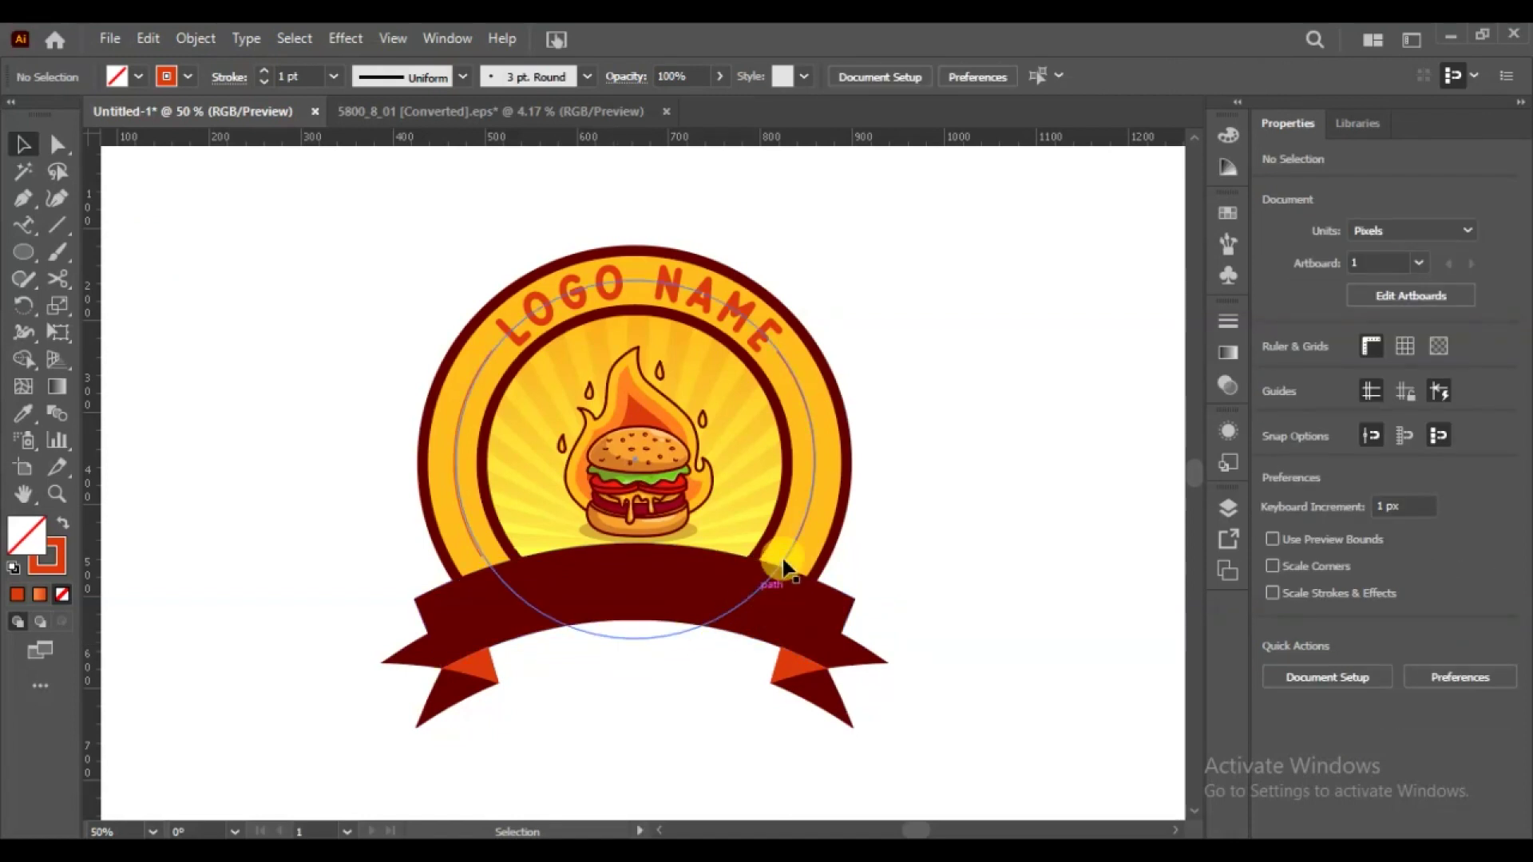
click(704, 279)
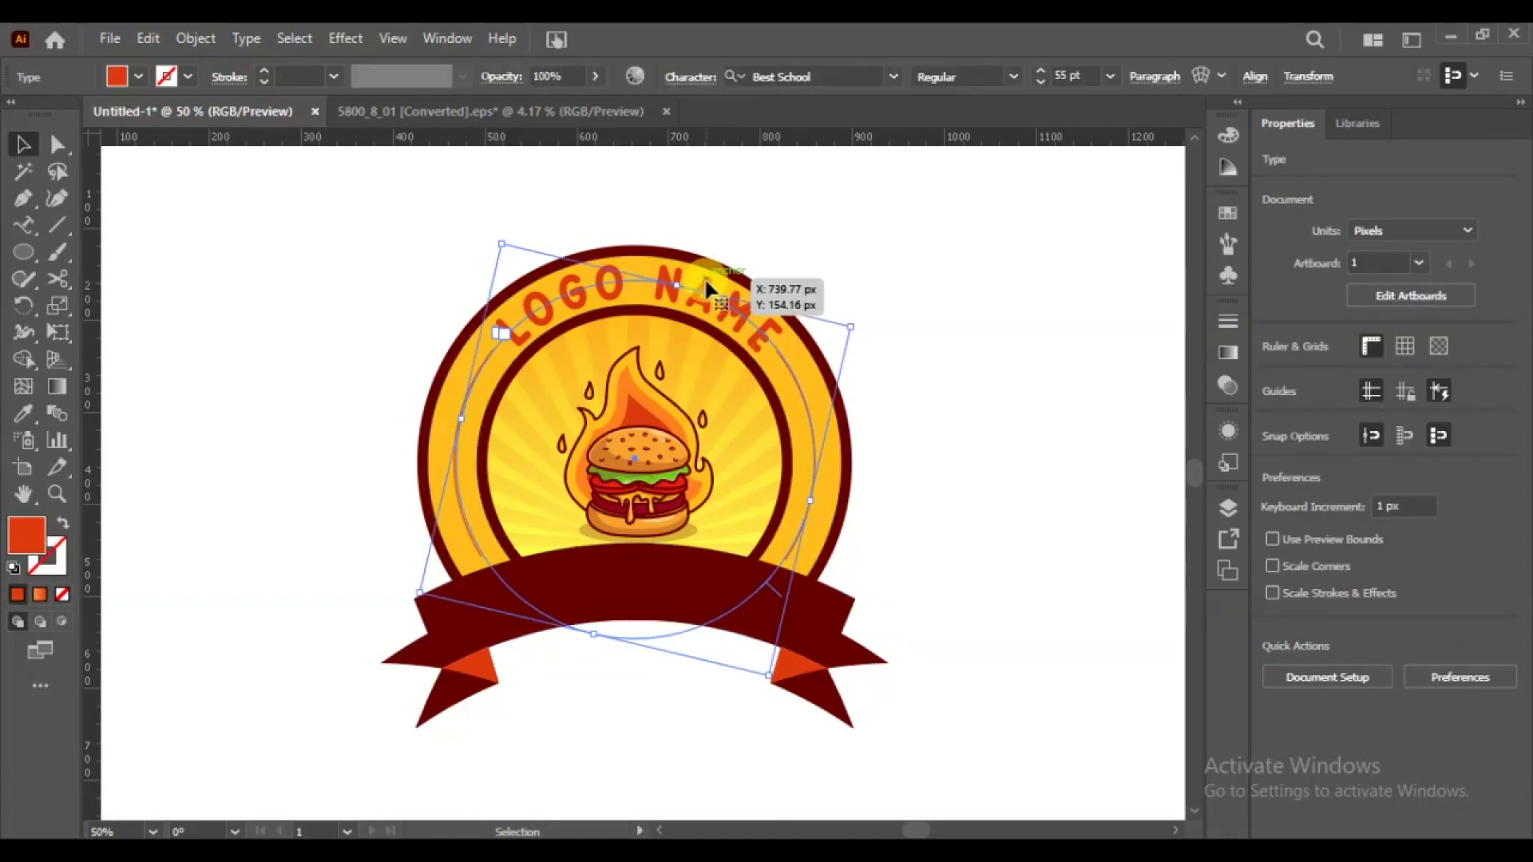
click(236, 40)
mouse_move(307, 252)
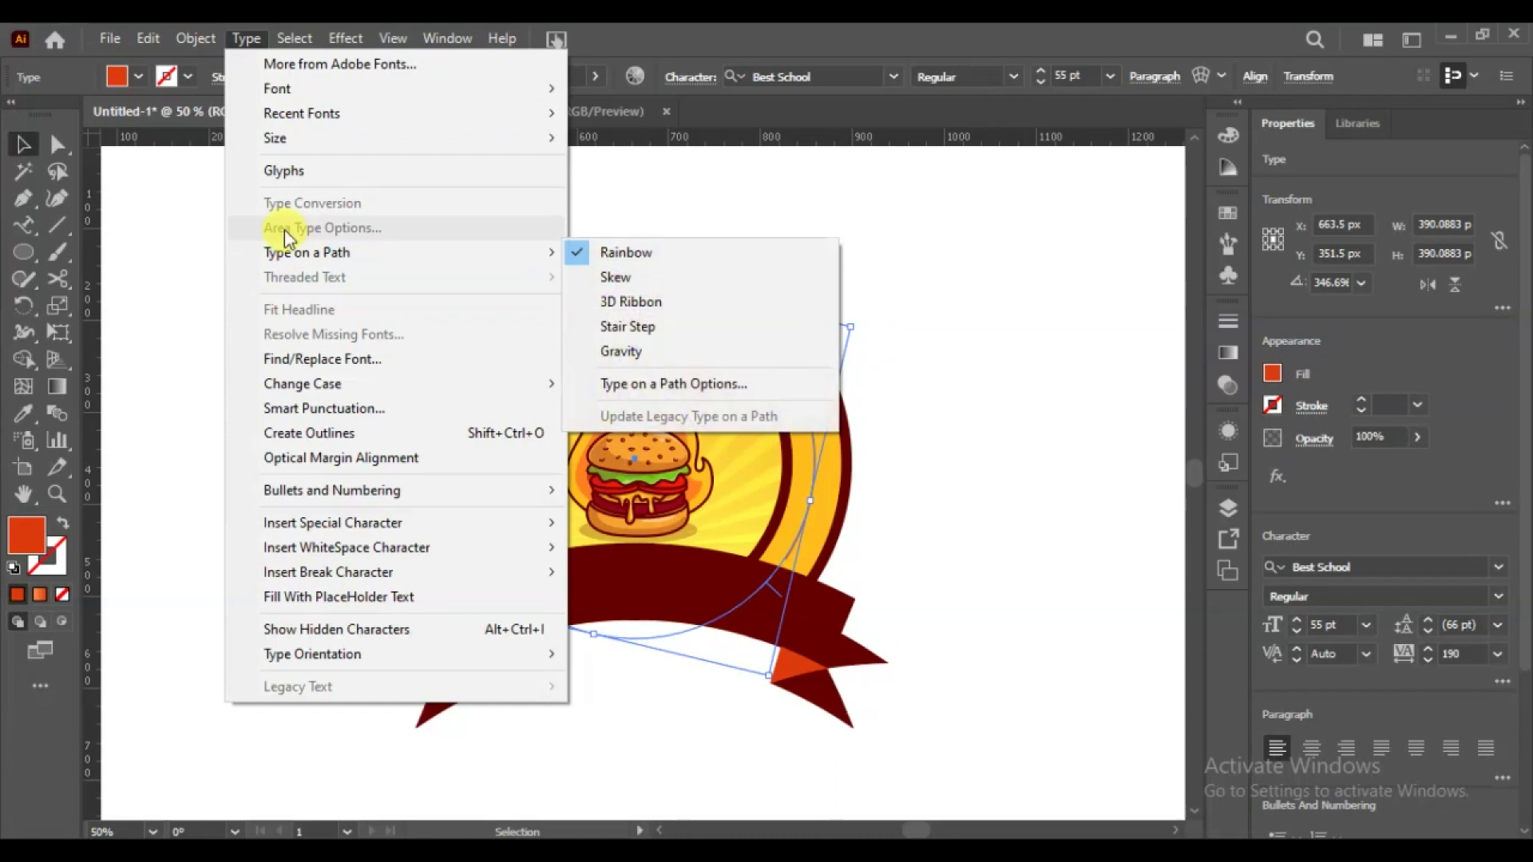
click(276, 319)
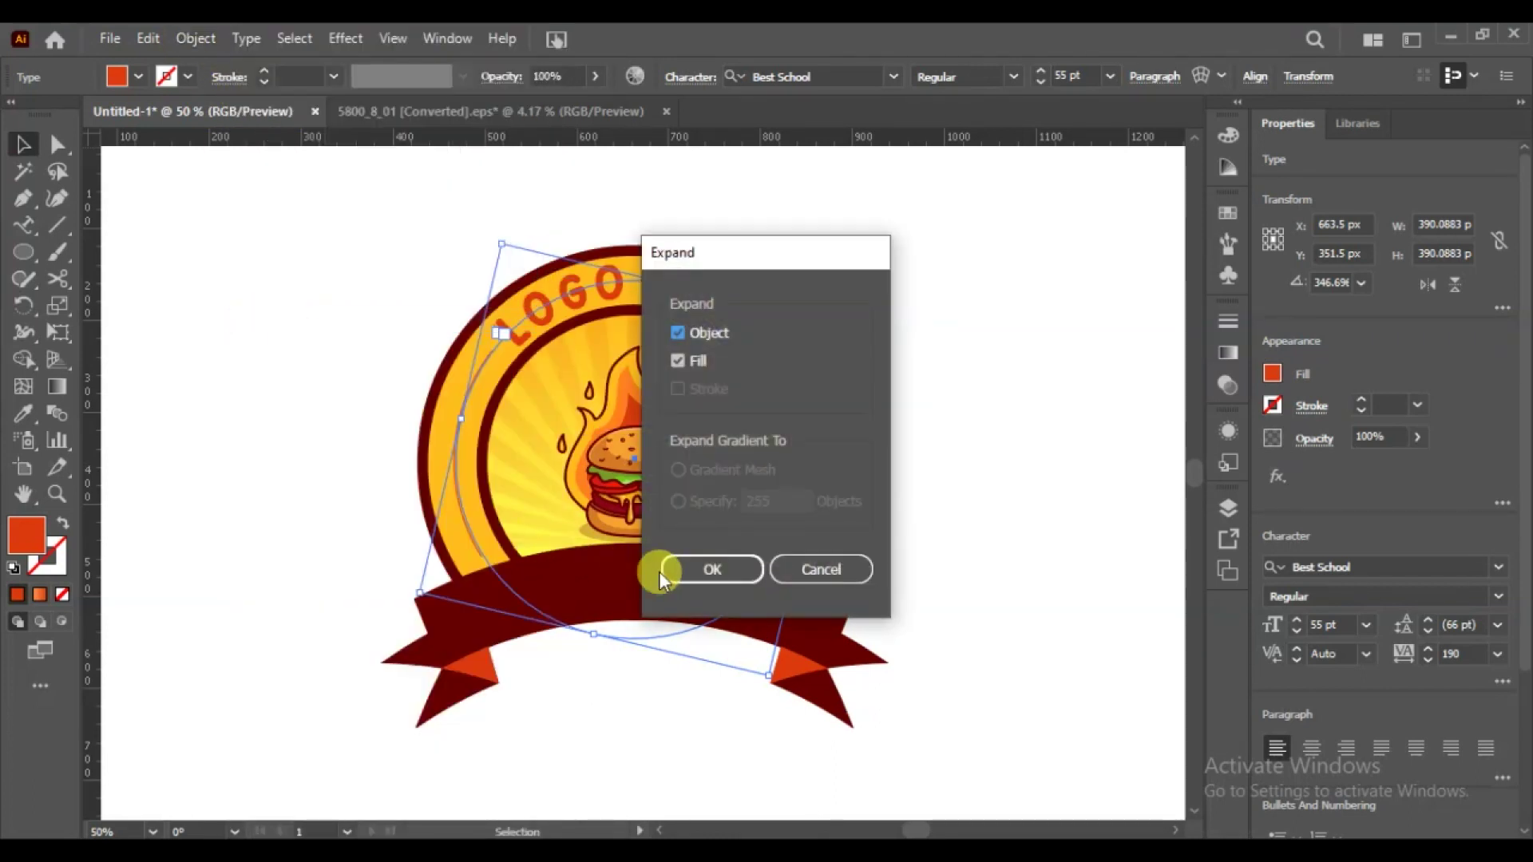
click(675, 569)
click(275, 411)
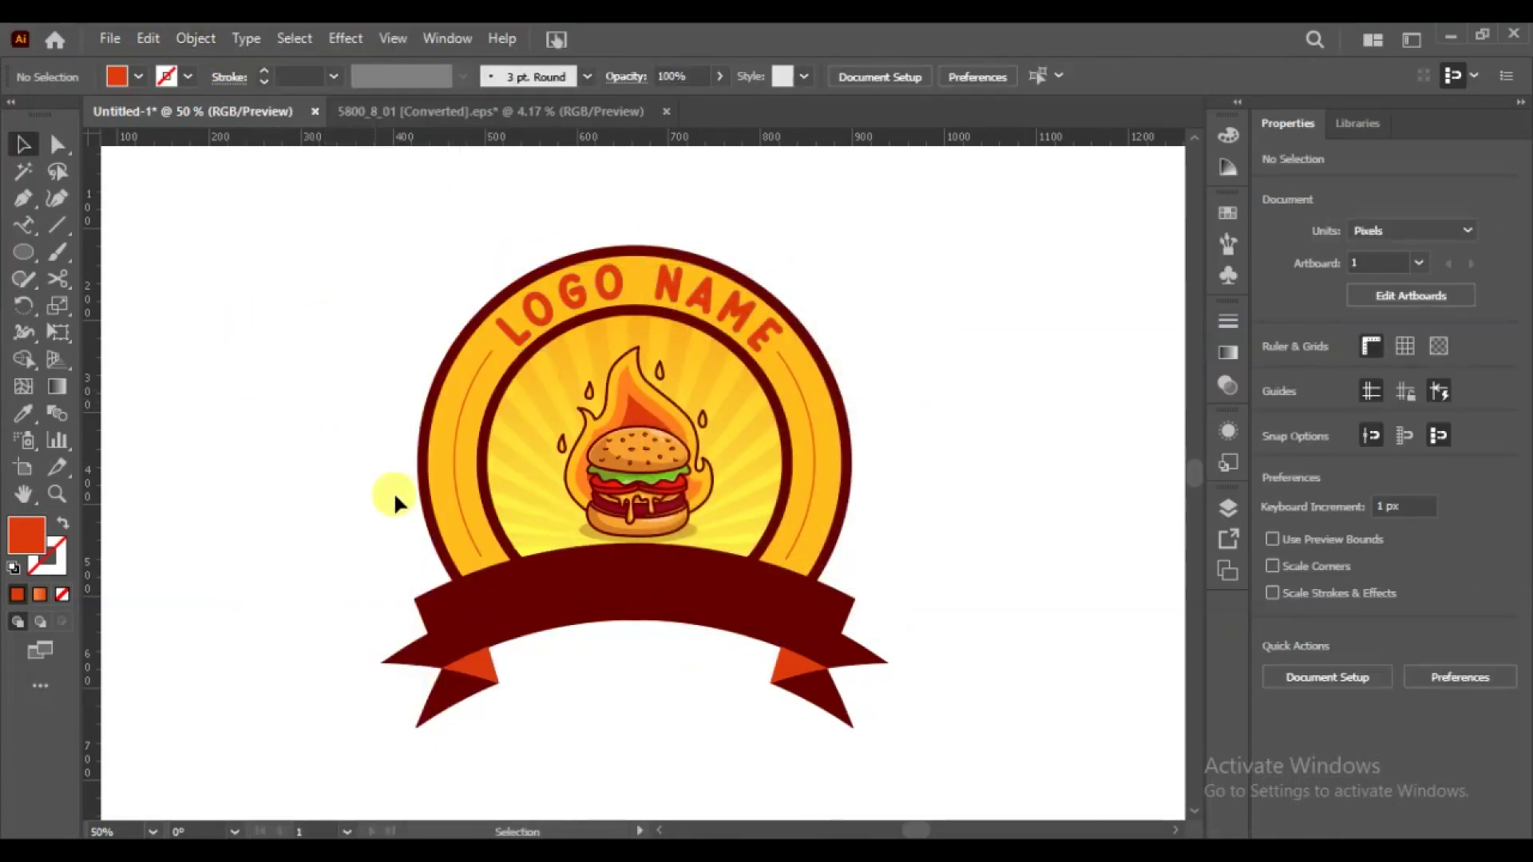
click(456, 502)
- Open the Image Brush library and browse to Borders_Novelty
click(1229, 246)
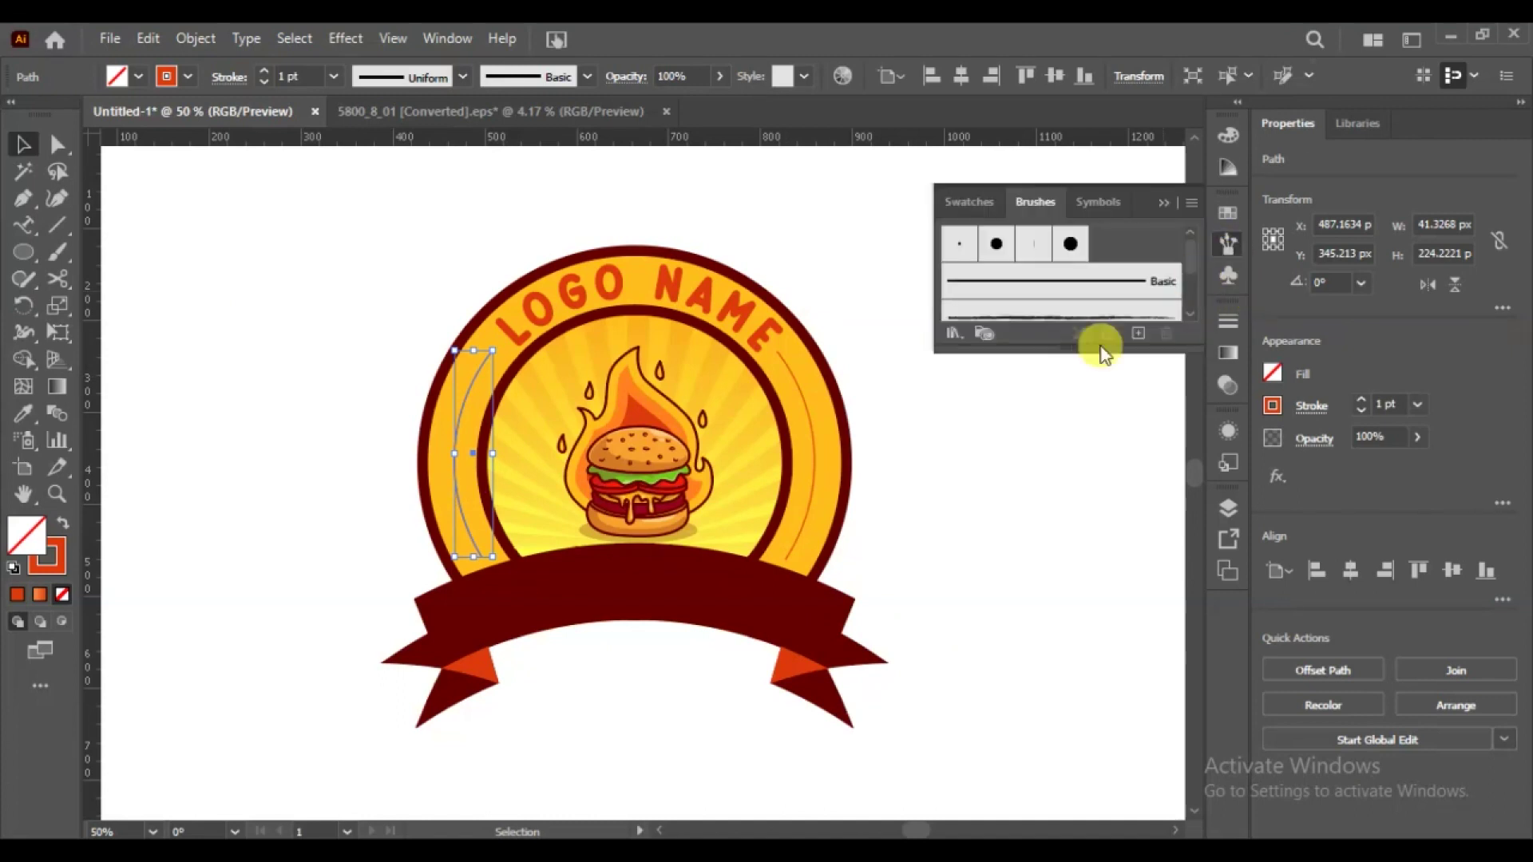
click(955, 339)
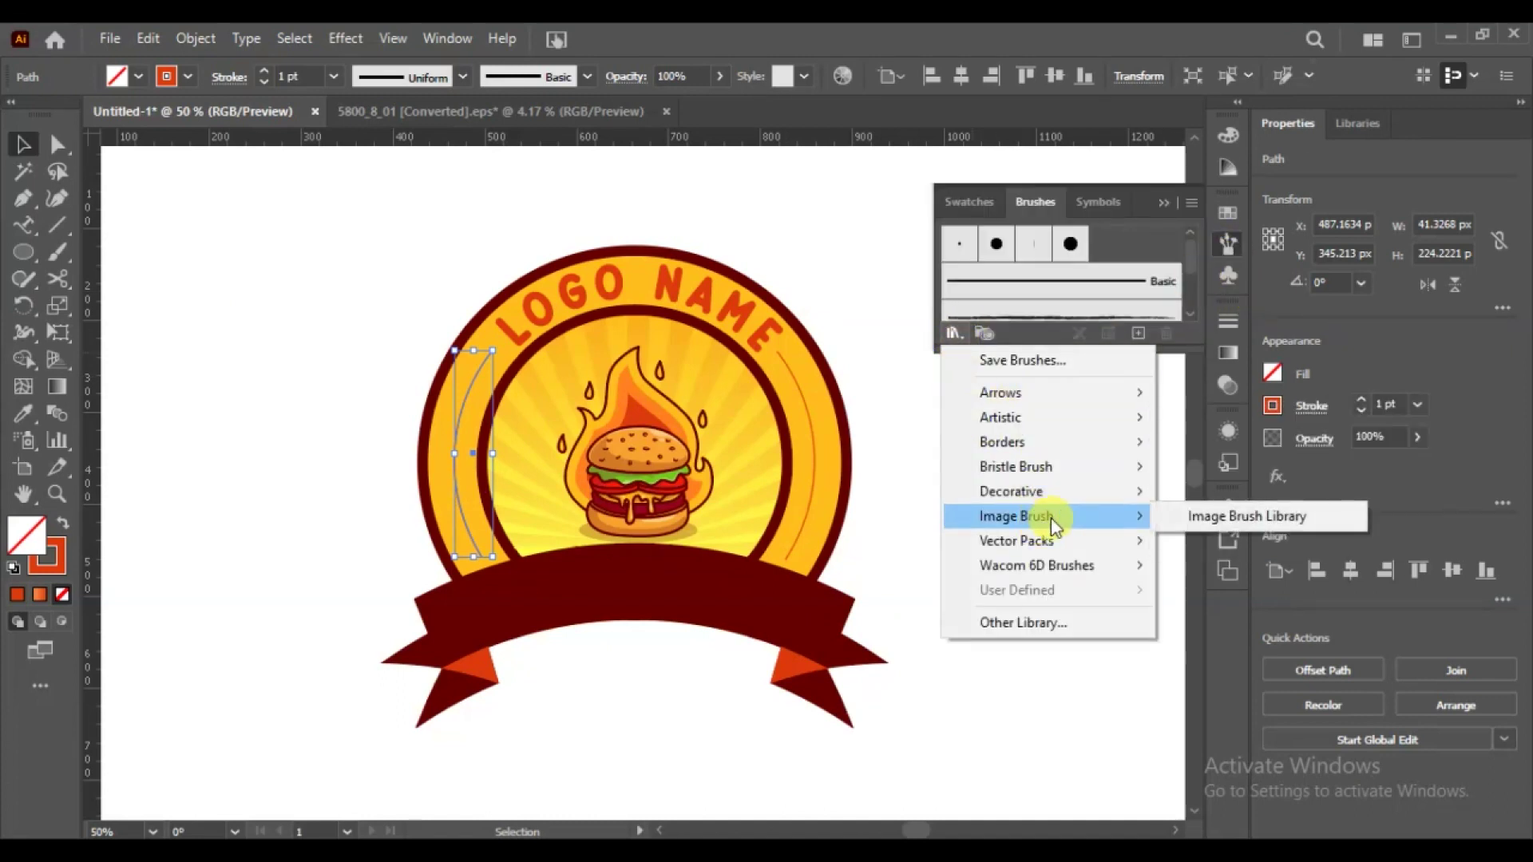
click(1213, 517)
mouse_move(808, 383)
mouse_down()
mouse_move(1045, 377)
mouse_move(1108, 228)
mouse_move(1094, 179)
mouse_up()
drag(1072, 380, 1080, 762)
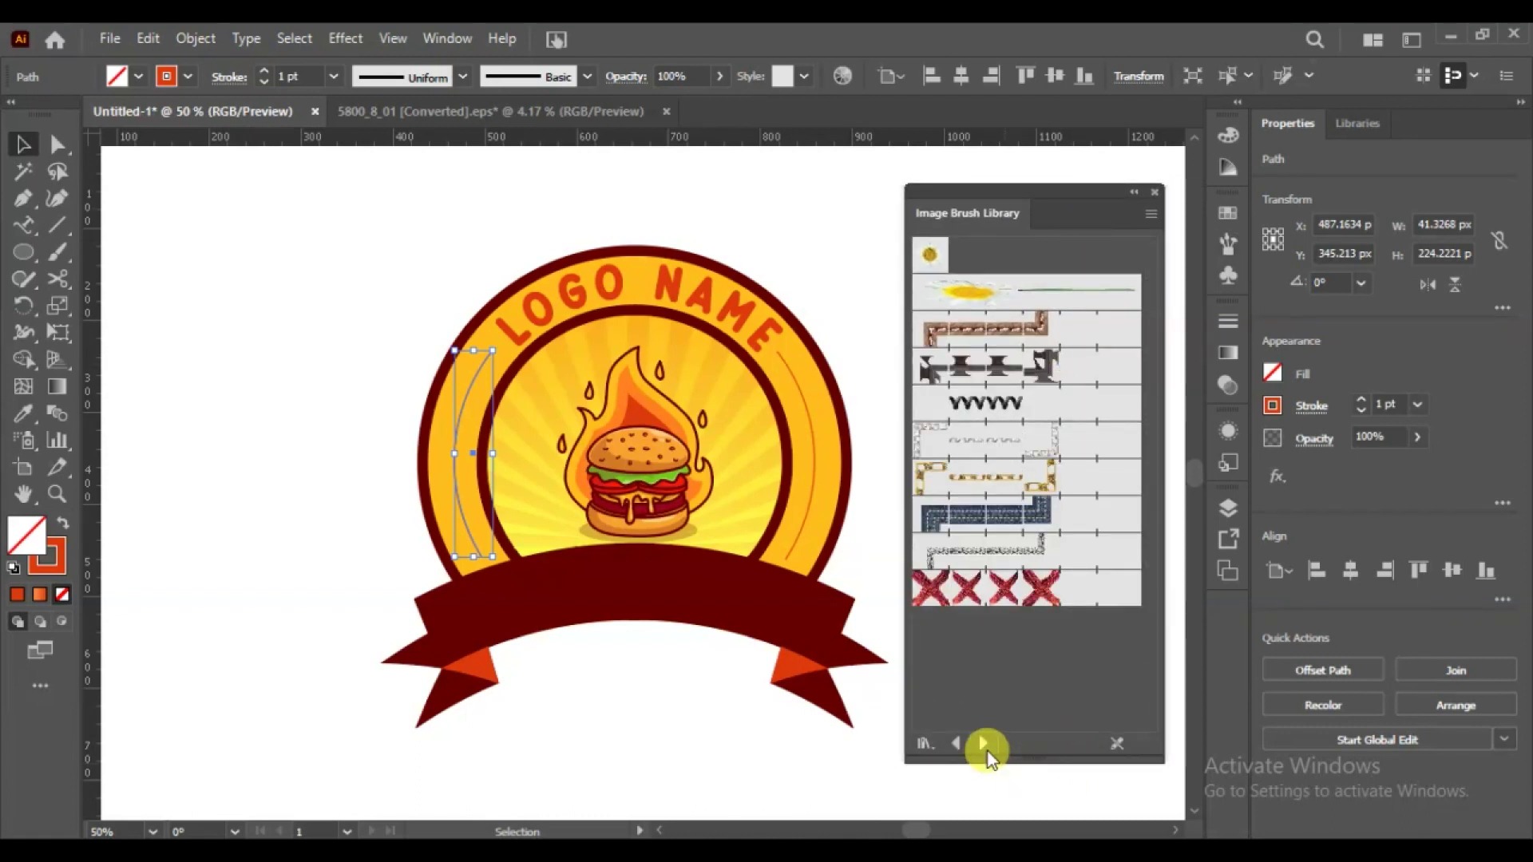
click(984, 744)
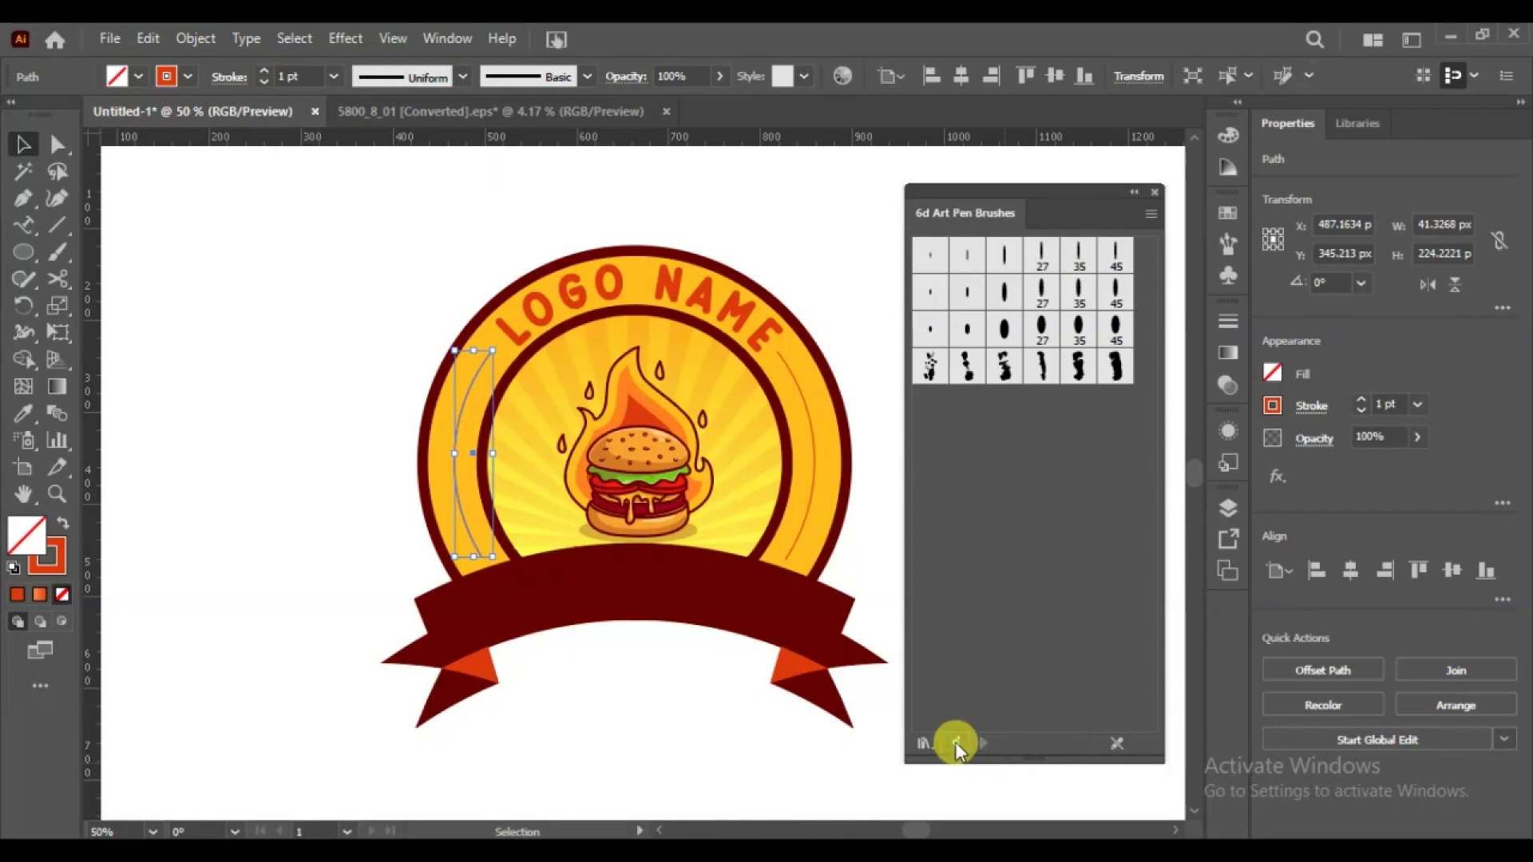
click(955, 744)
click(956, 744)
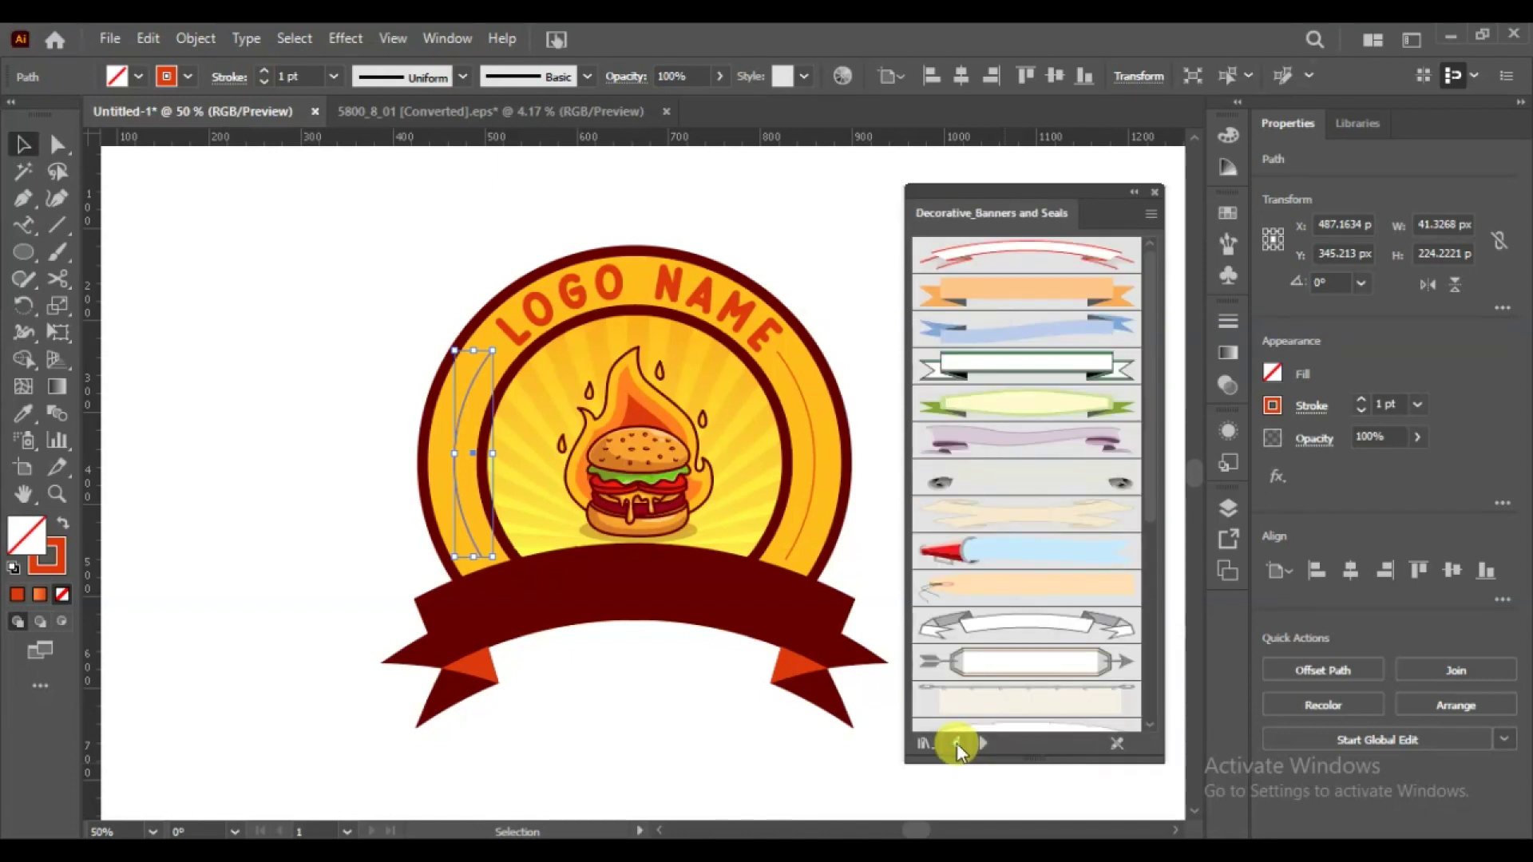
click(956, 744)
scroll(1046, 599, down, 3)
scroll(1013, 619, down, 1)
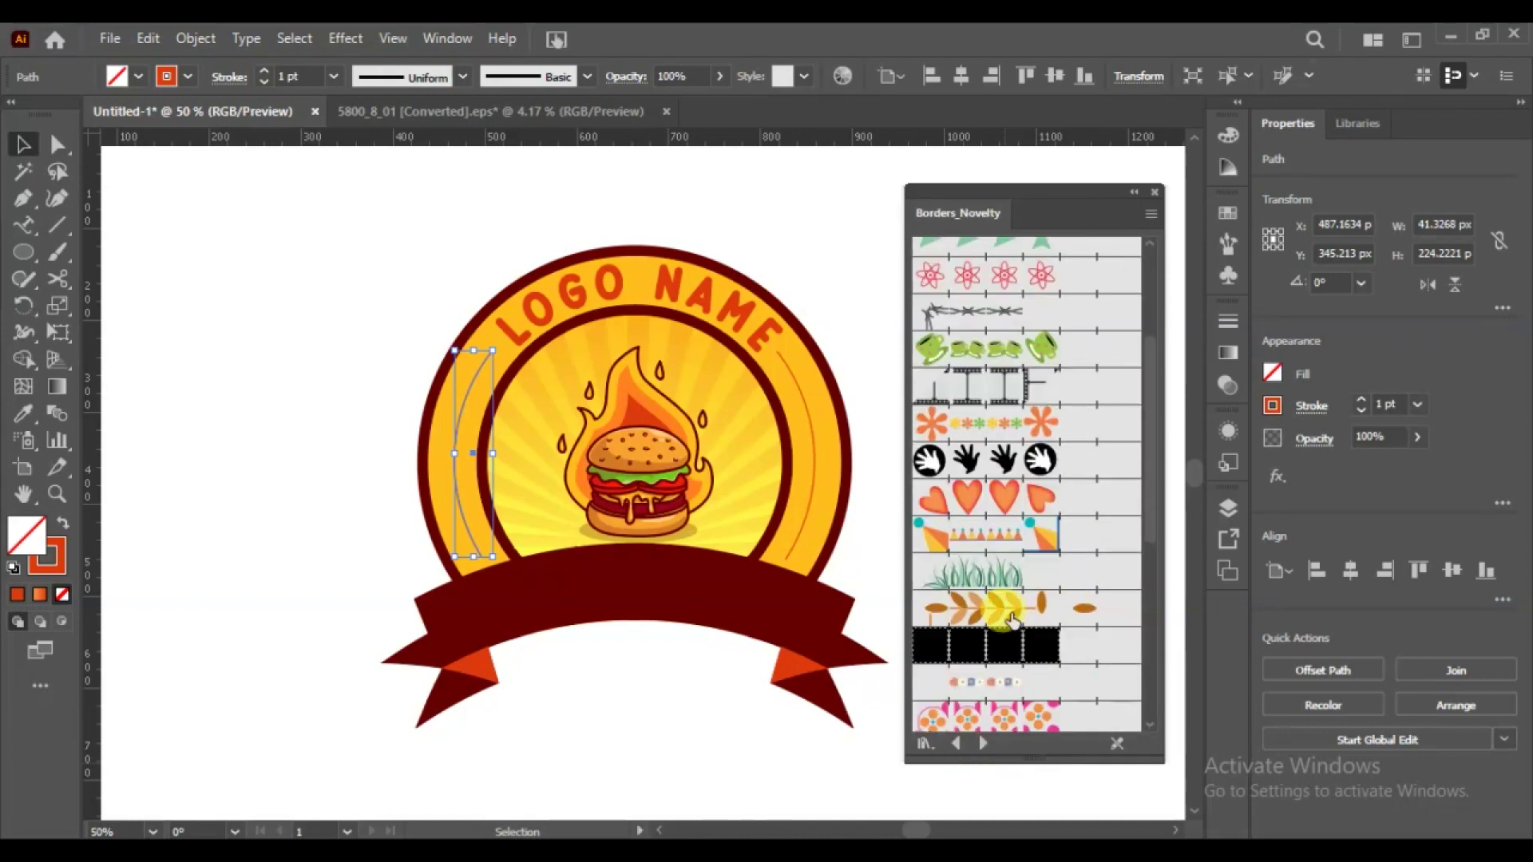
- Apply the leaf border brush to the left and right arcs
click(1012, 619)
click(831, 551)
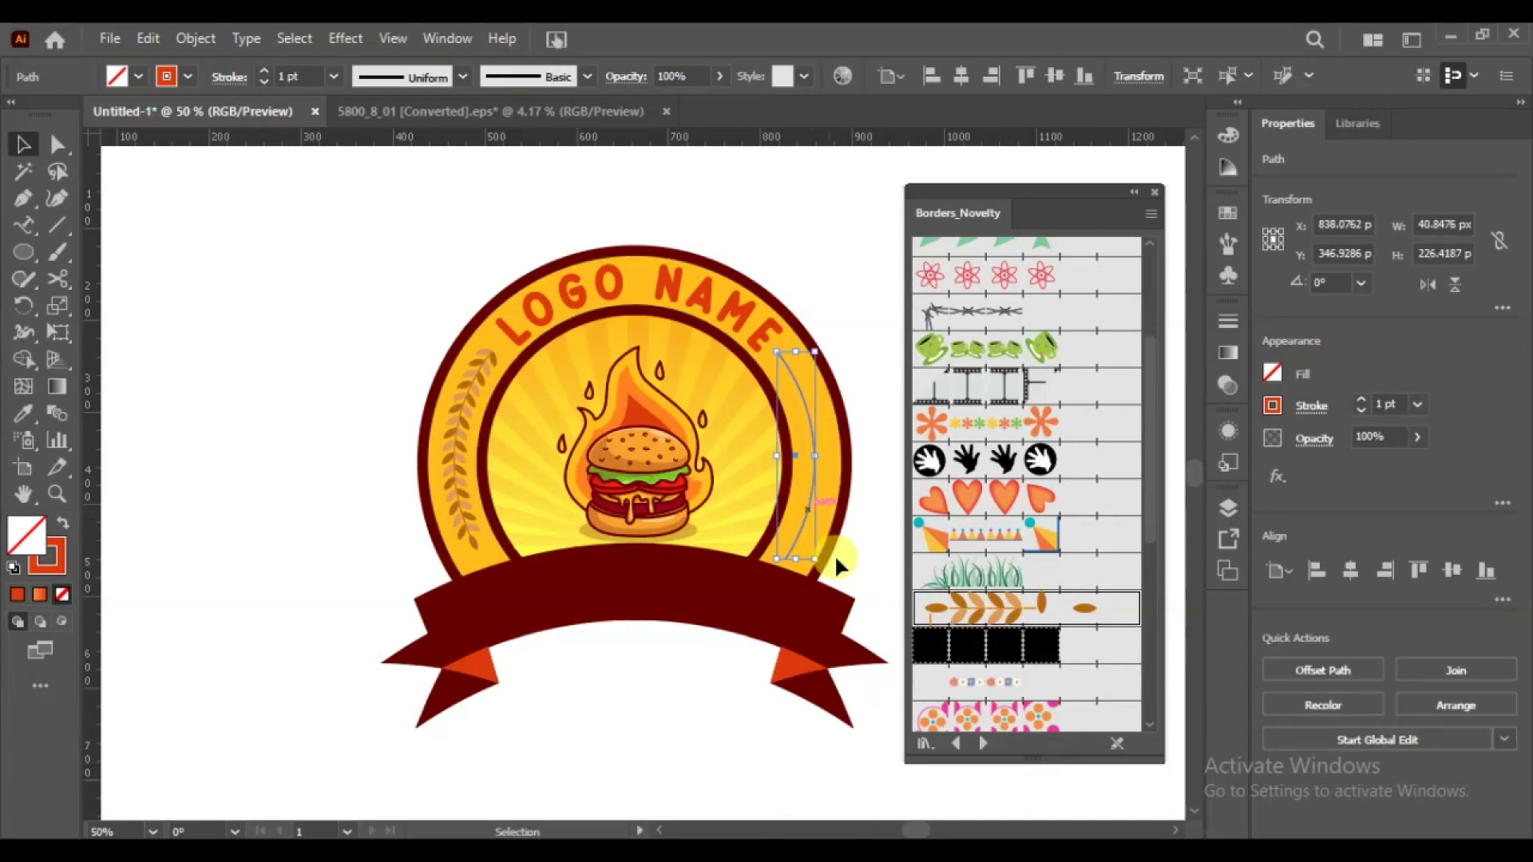
click(966, 613)
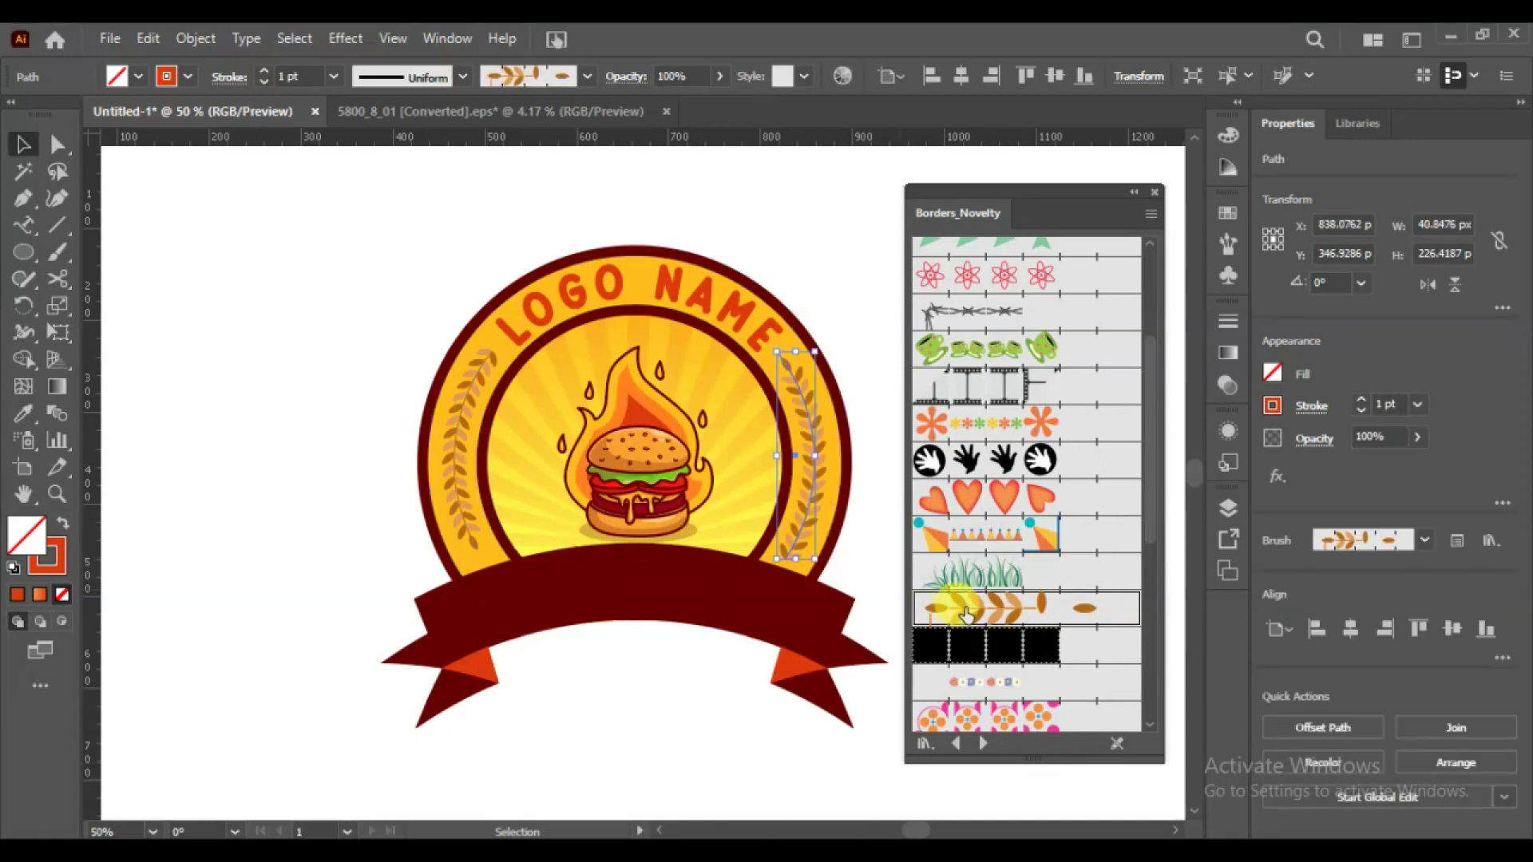
click(266, 271)
- Select the left leaf branch and try a 2 pt stroke weight, then restore it to 1 pt
click(476, 372)
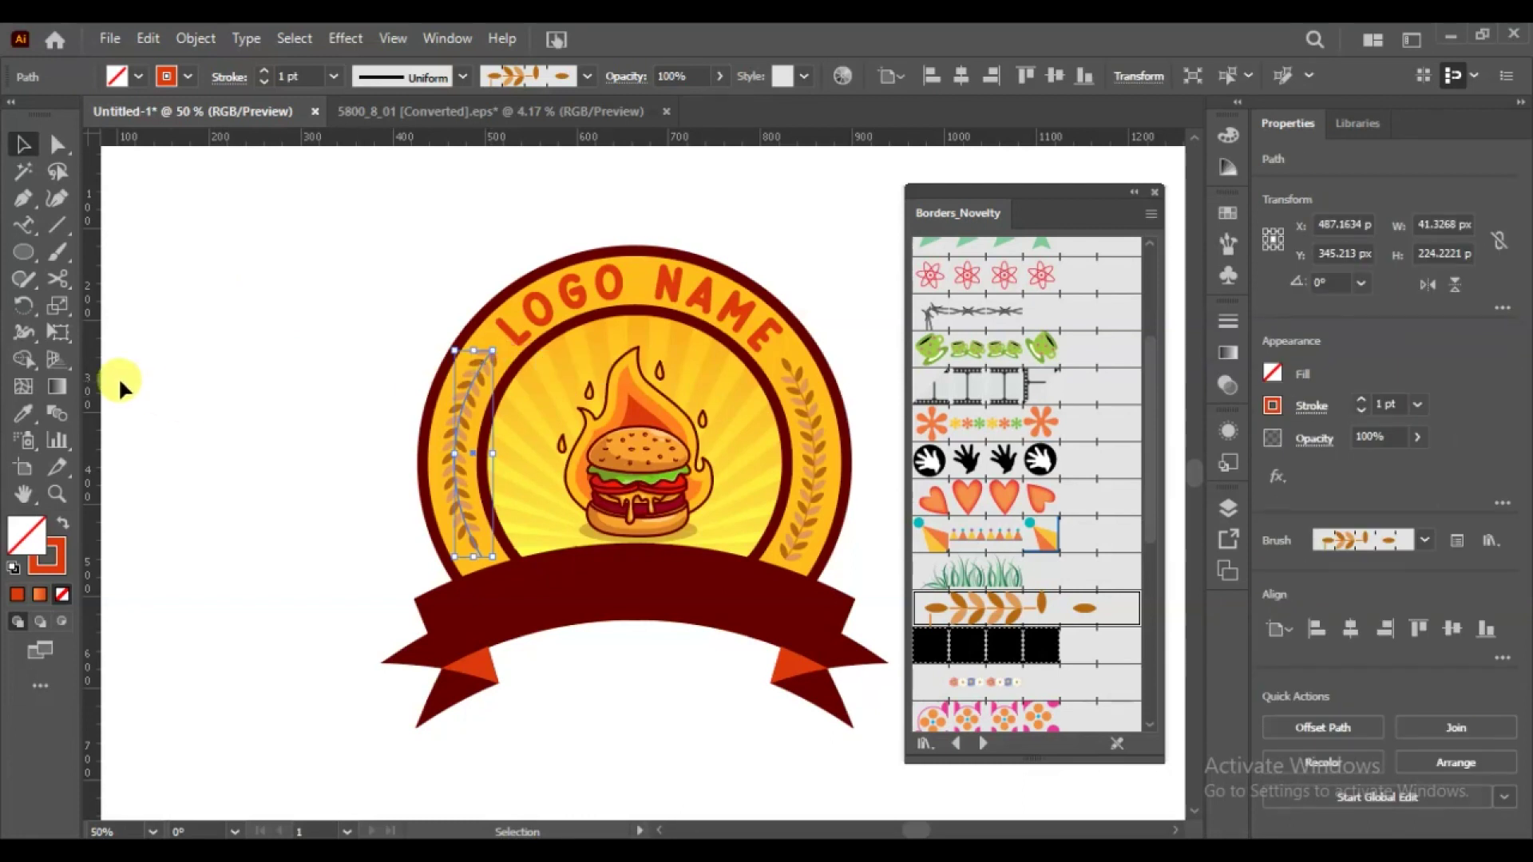
click(26, 204)
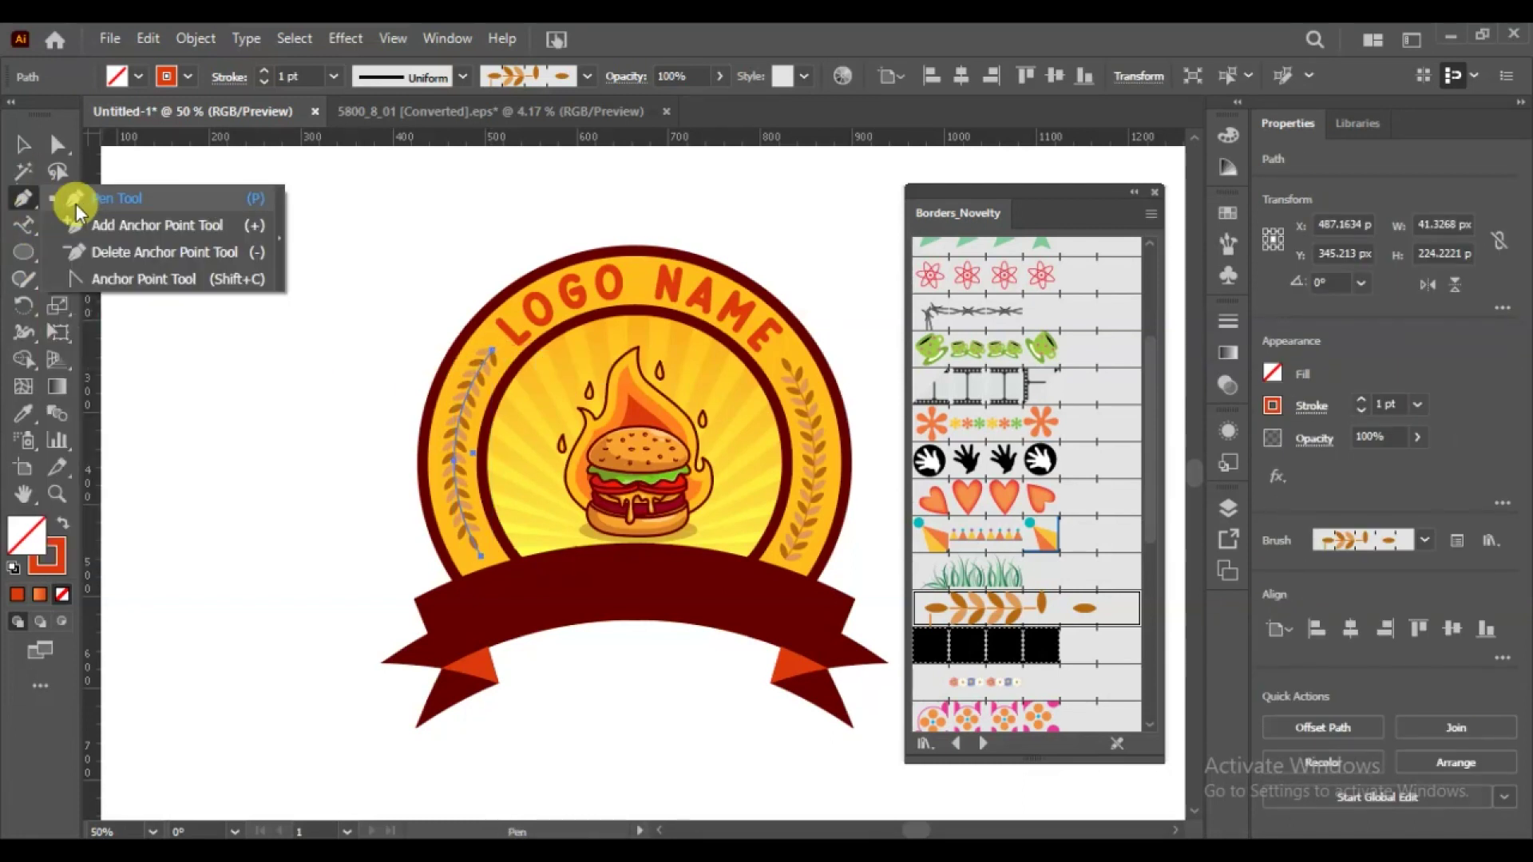
click(479, 554)
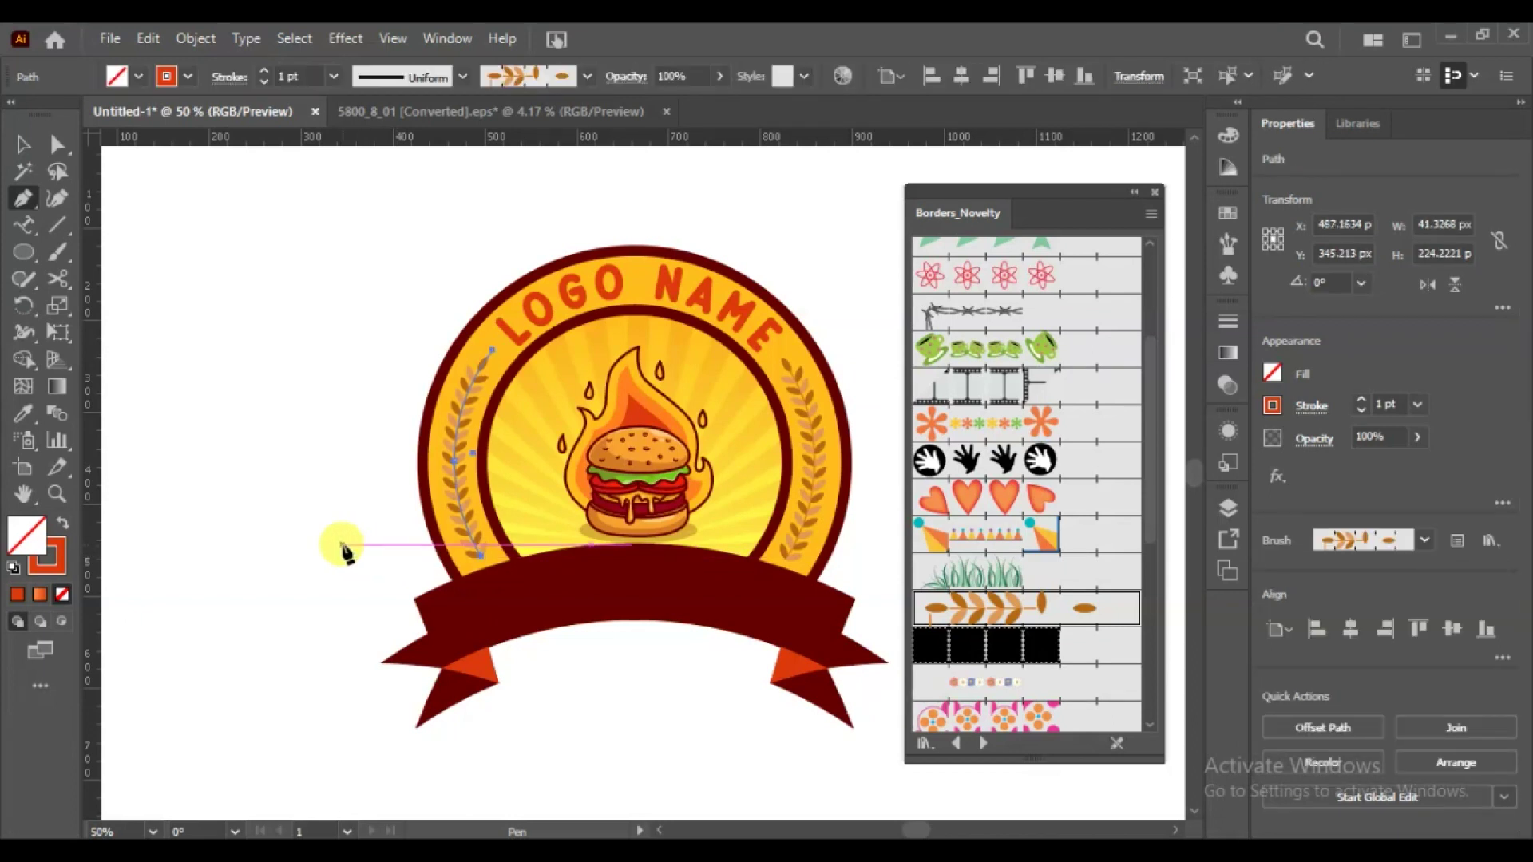
click(23, 144)
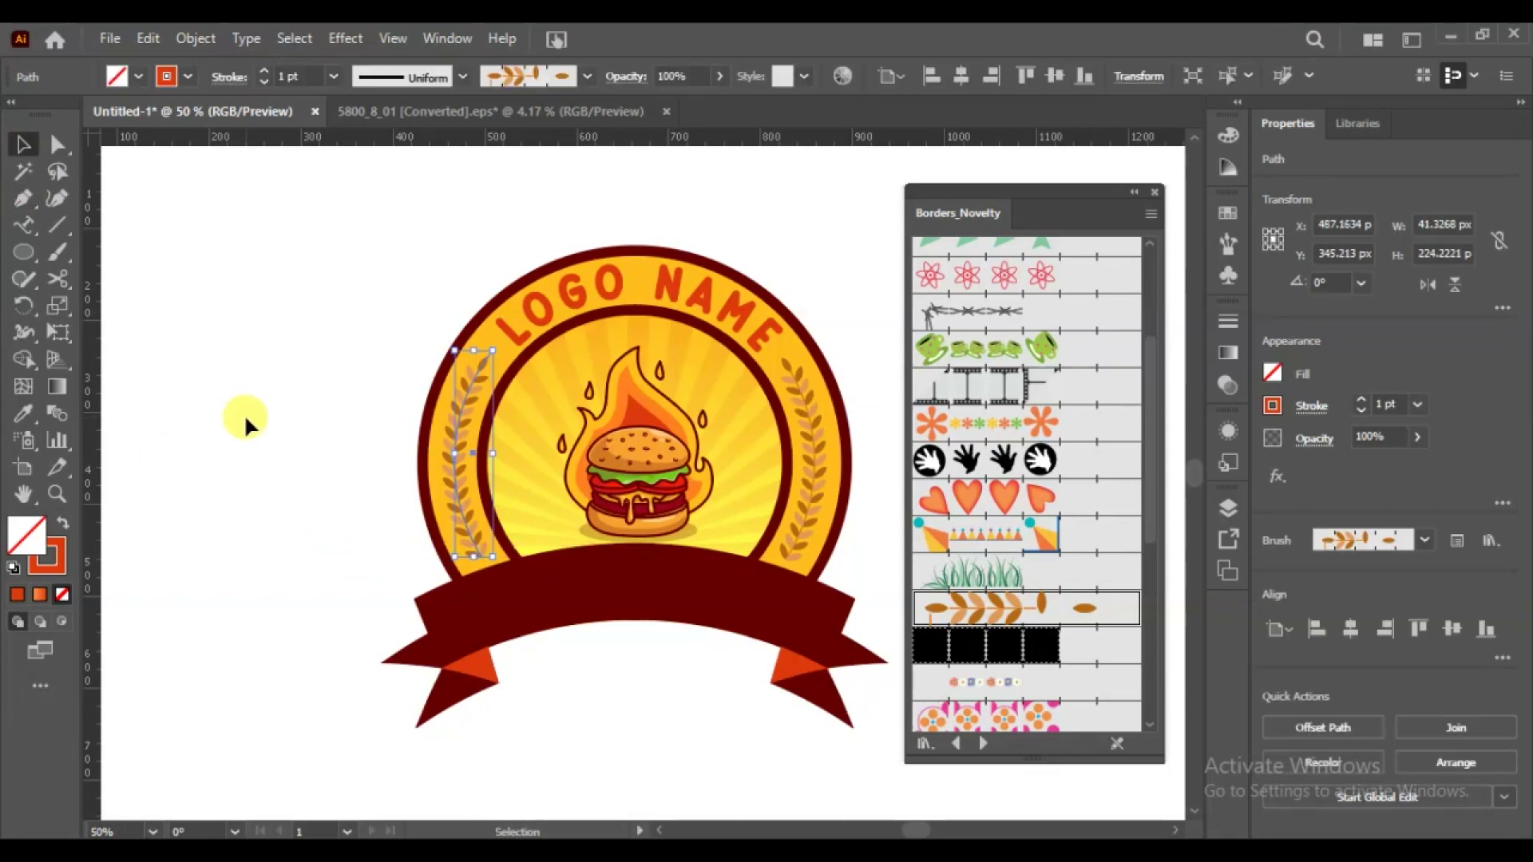
click(1361, 400)
click(1362, 411)
- Widen the bottom ends of the right and left leaf branches with the Width tool
click(805, 539)
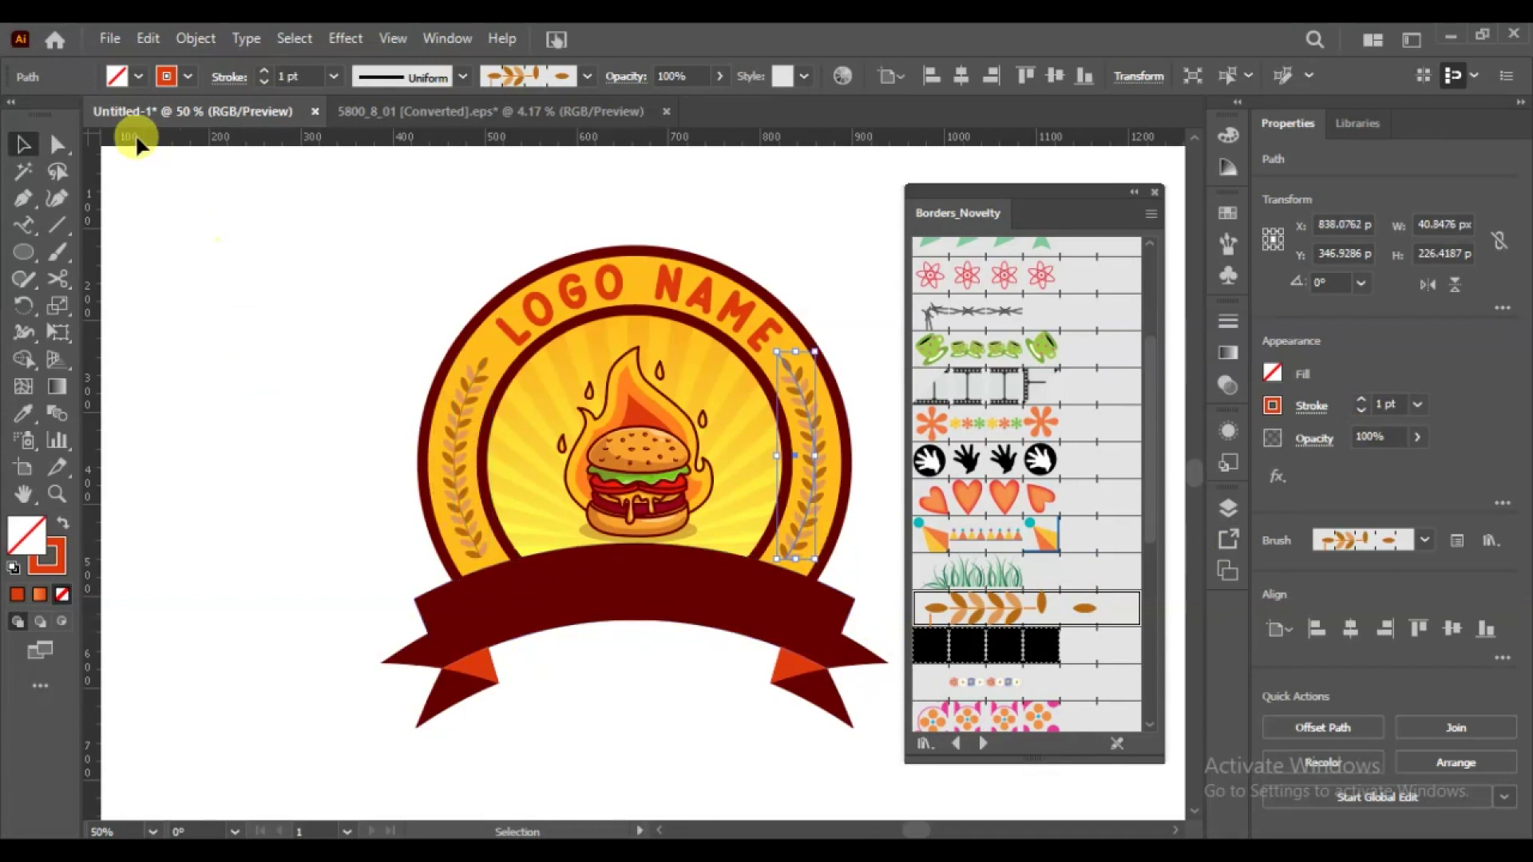
click(18, 334)
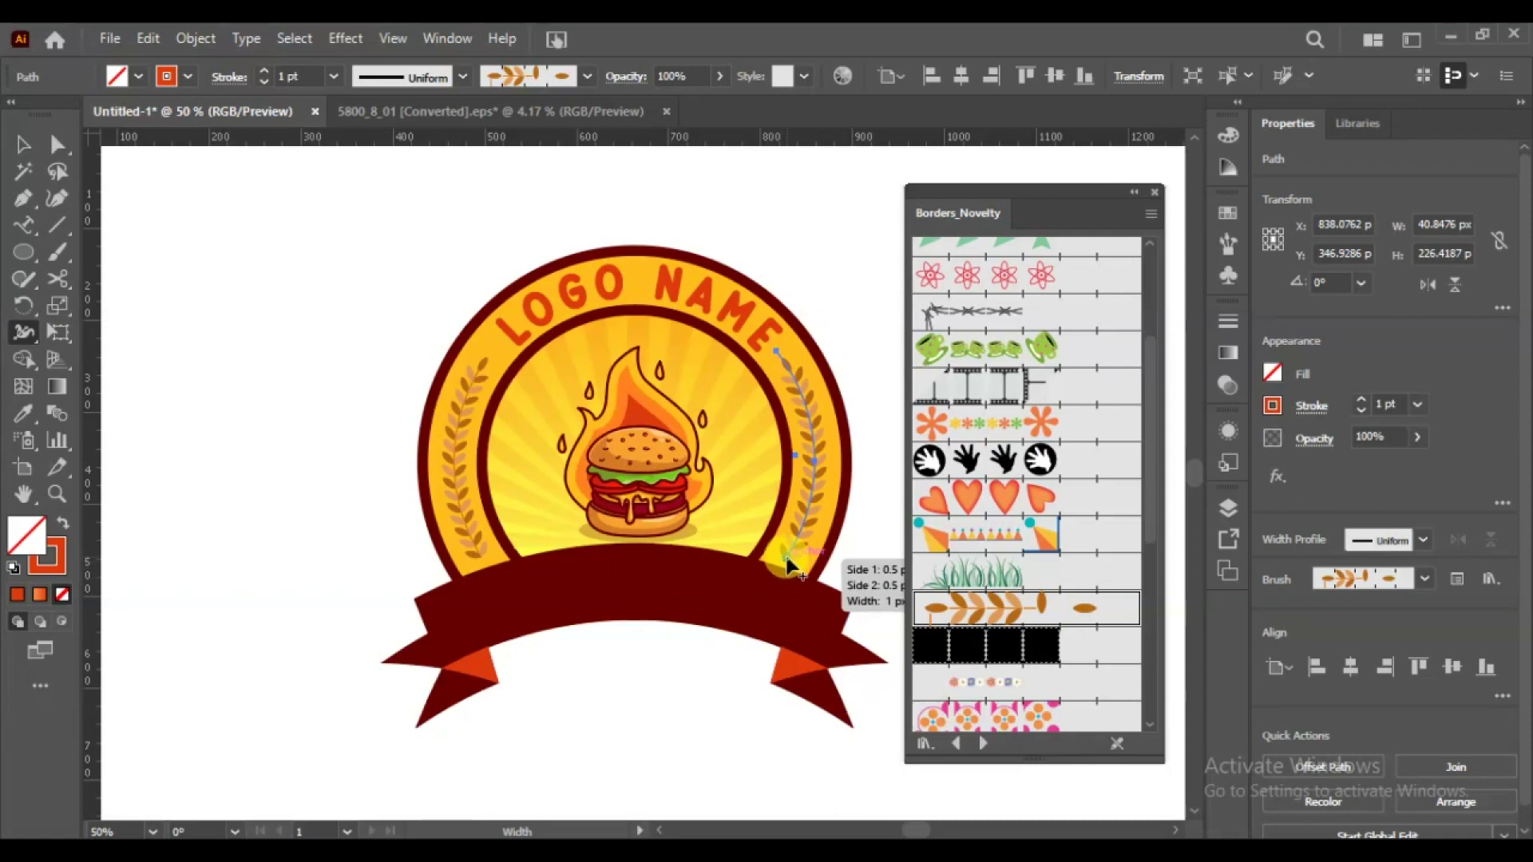
drag(786, 563, 802, 575)
drag(474, 568, 465, 574)
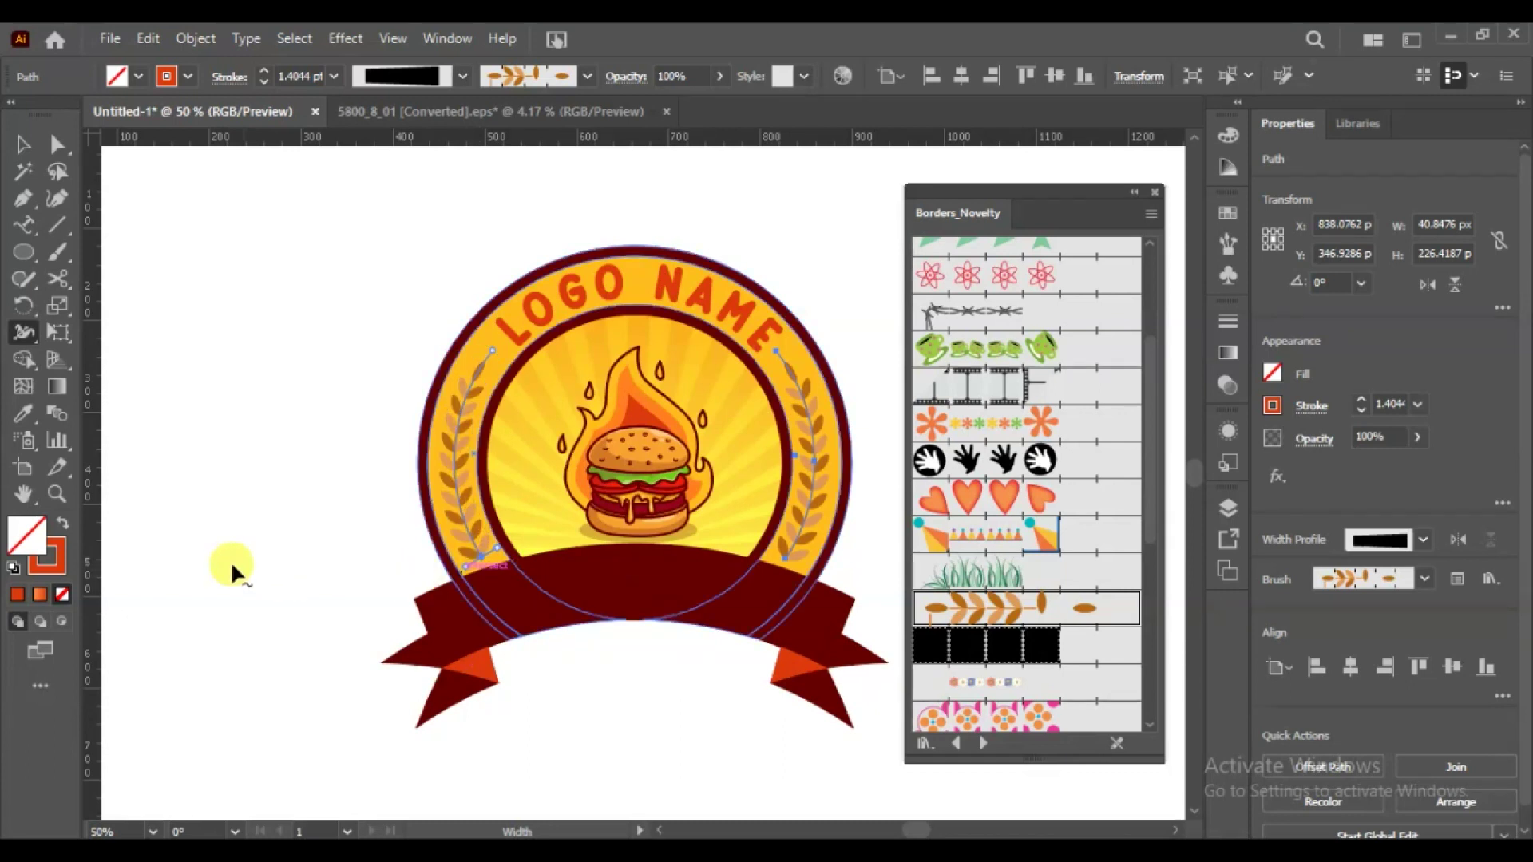
click(24, 144)
click(228, 396)
- Expand the left leaf branch's brush stroke with Object > Expand Appearance
click(453, 439)
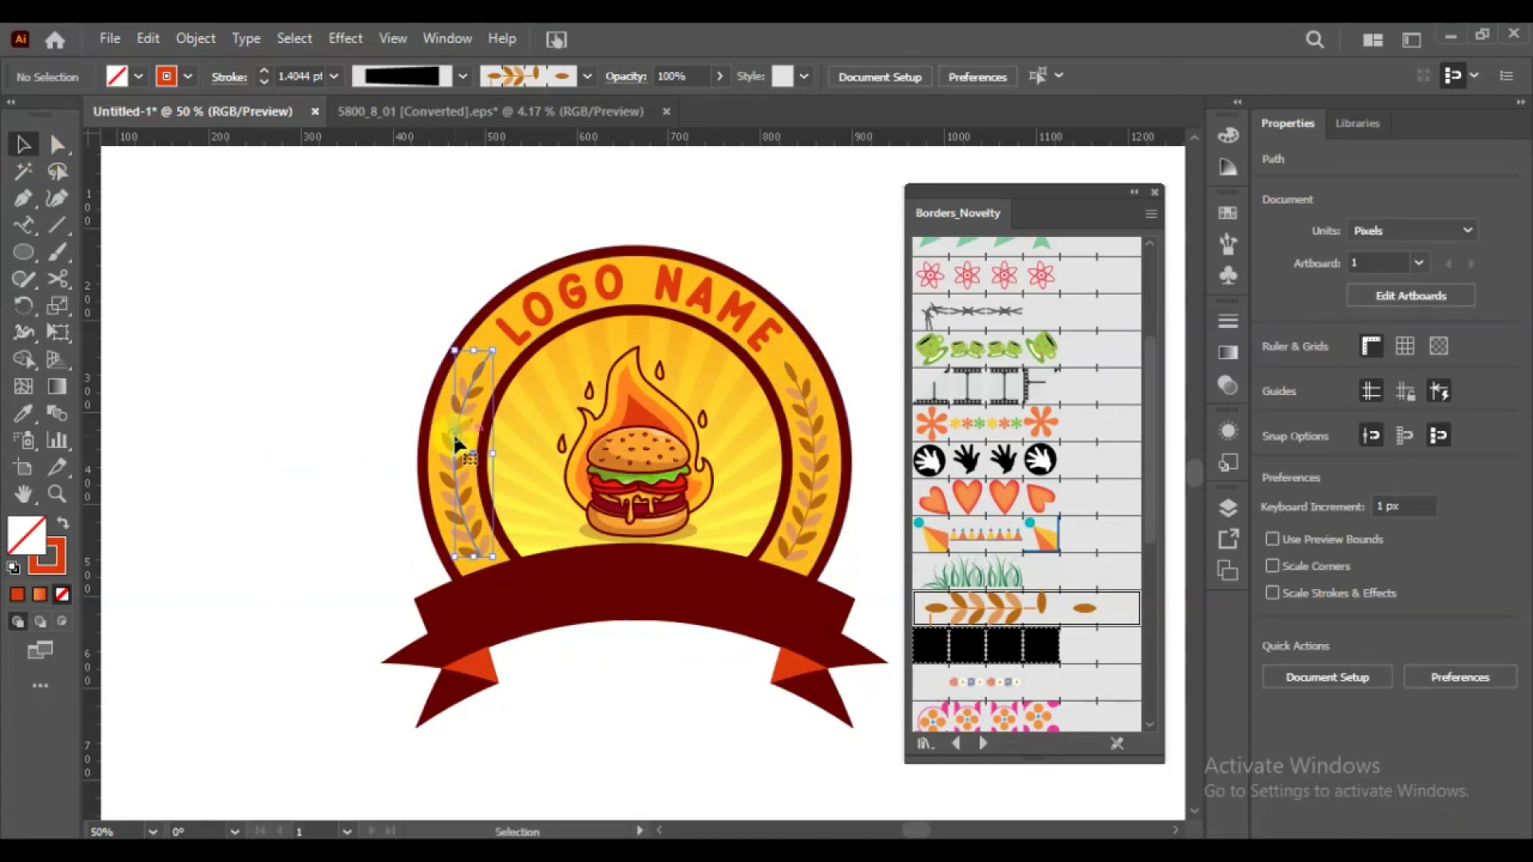
click(195, 40)
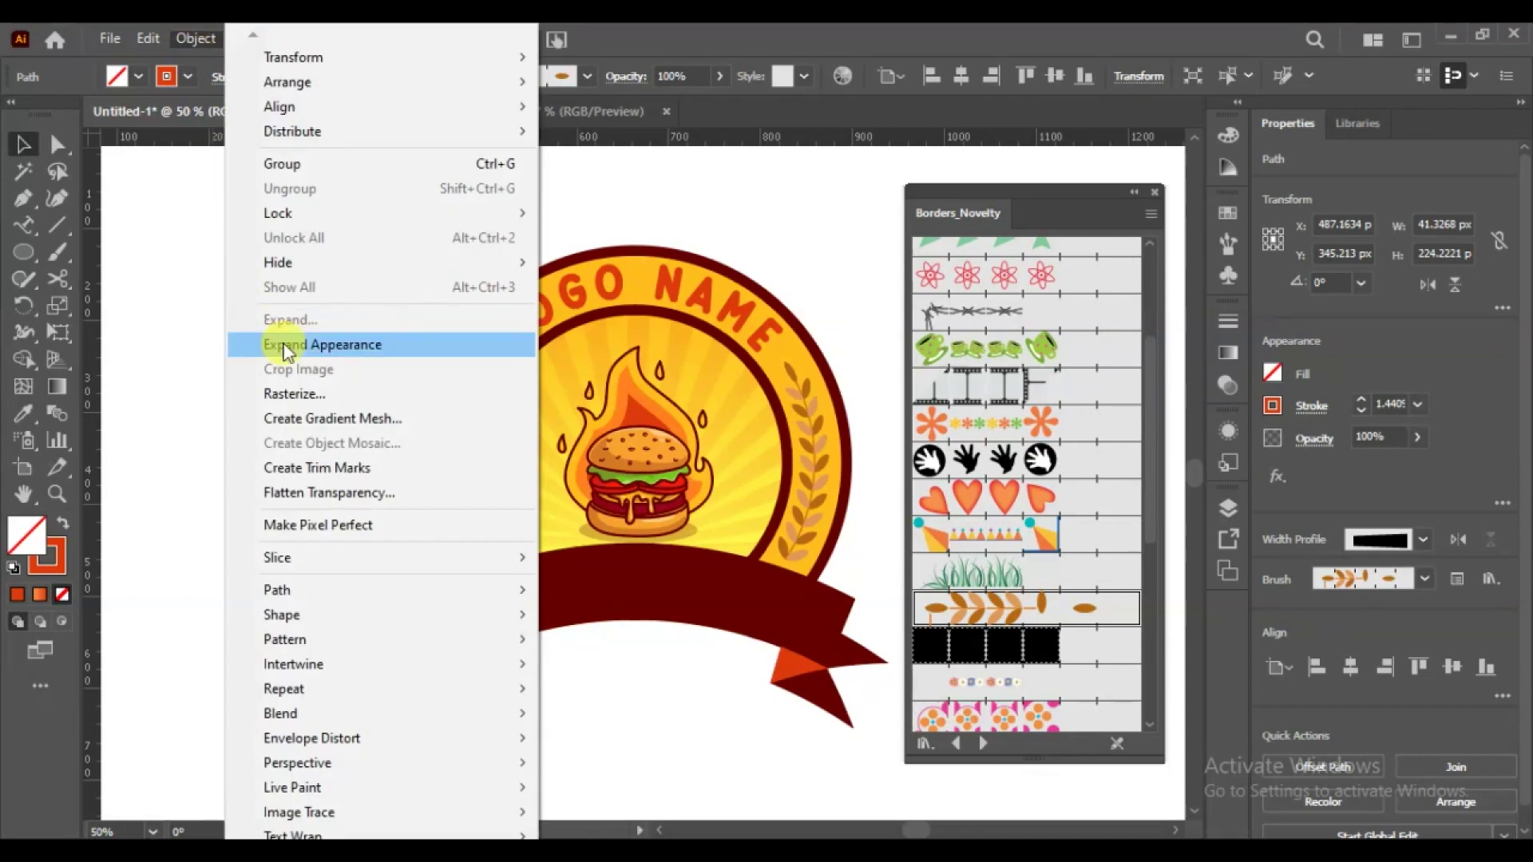
click(284, 342)
click(817, 440)
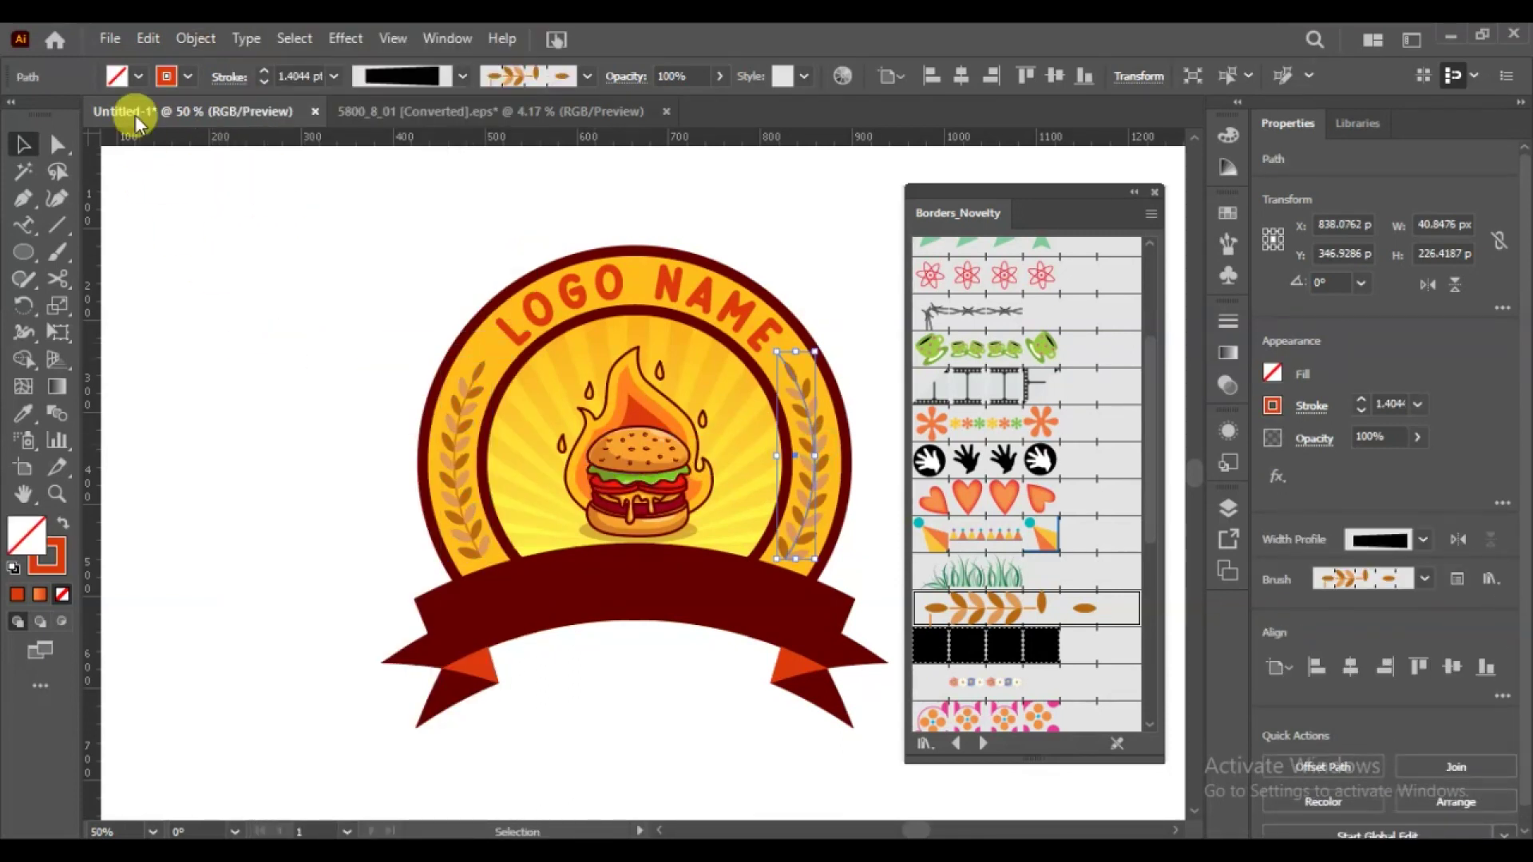
click(110, 39)
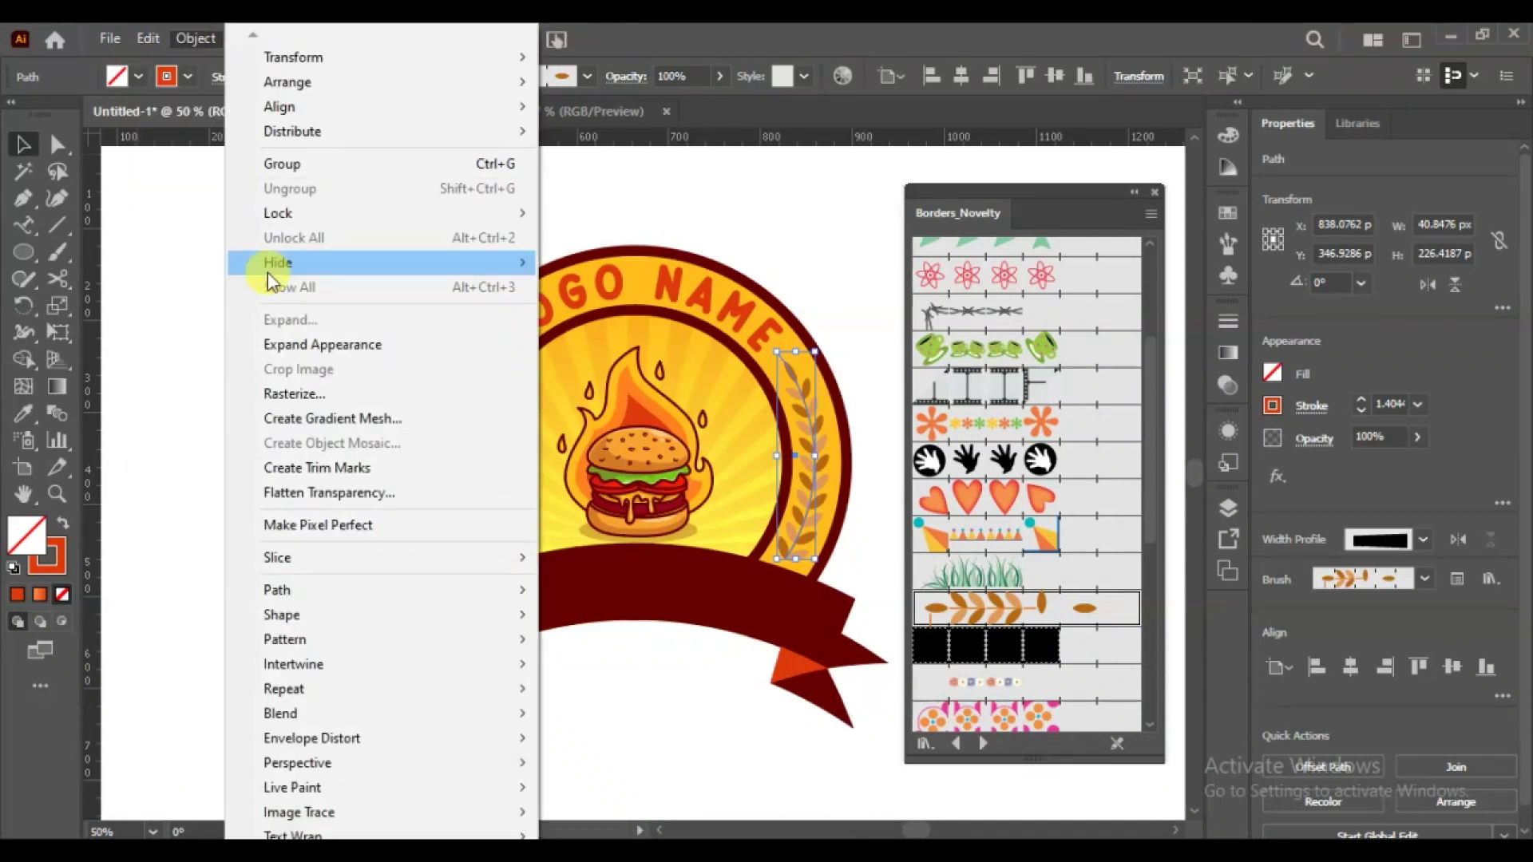
- Expand the right leaf branch, then eyedrop the LOGO lettering's orange-red onto the left leaves
click(286, 342)
click(257, 373)
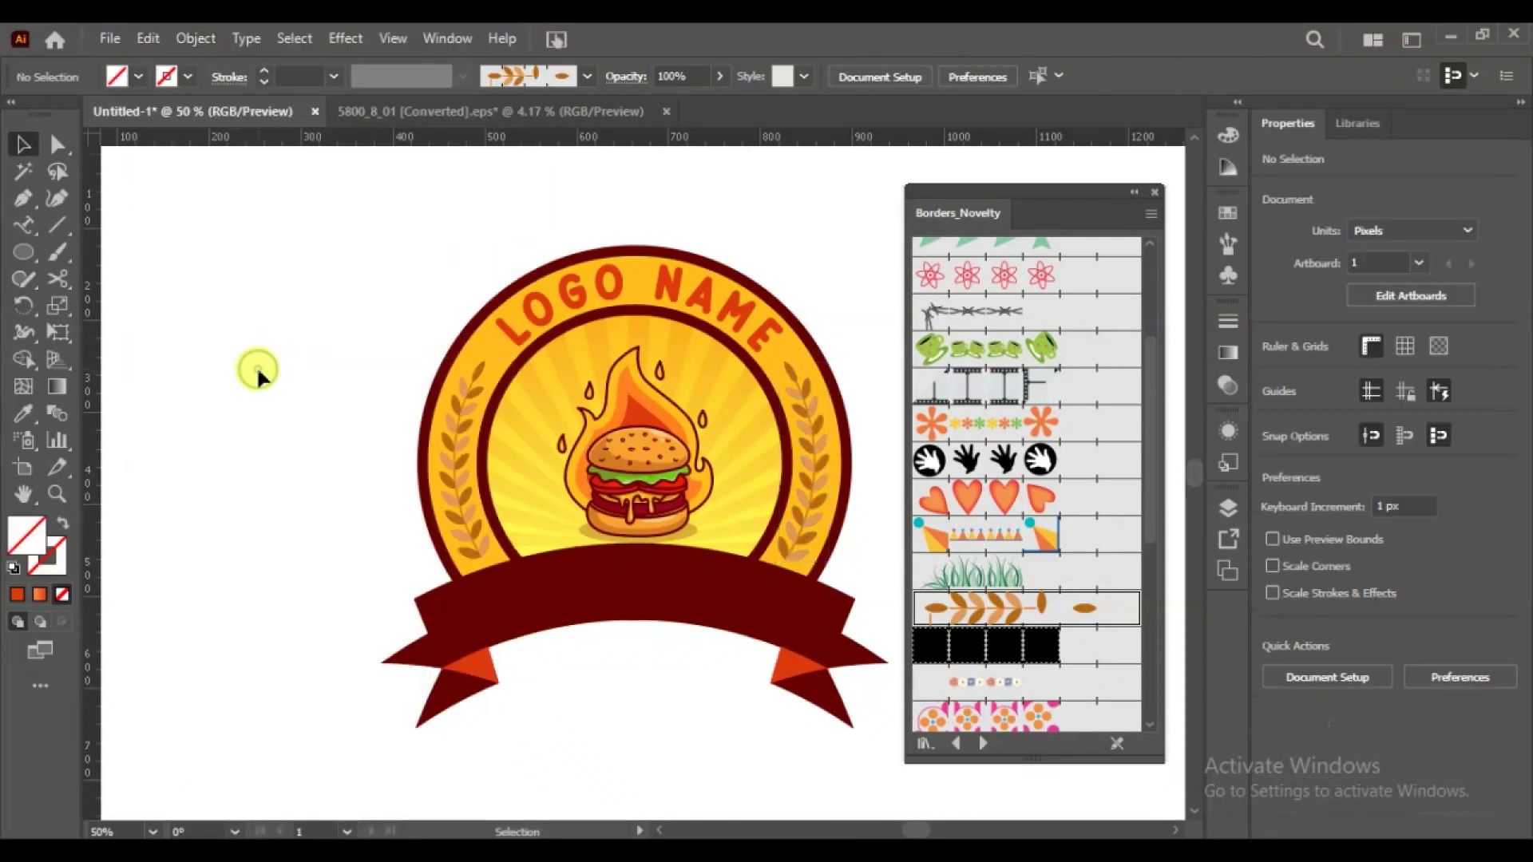
click(444, 496)
click(23, 413)
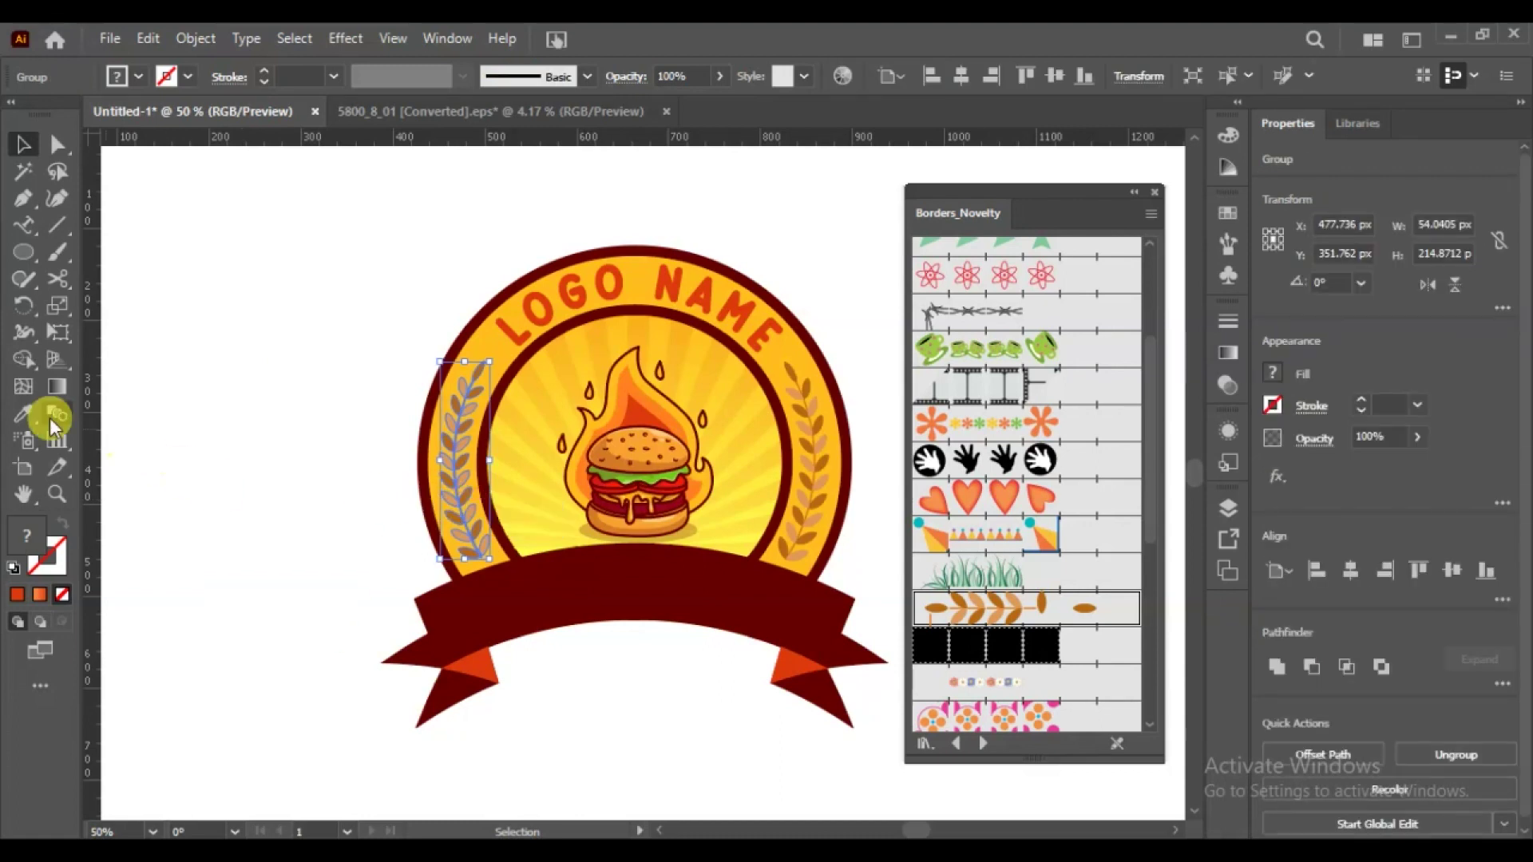
click(519, 325)
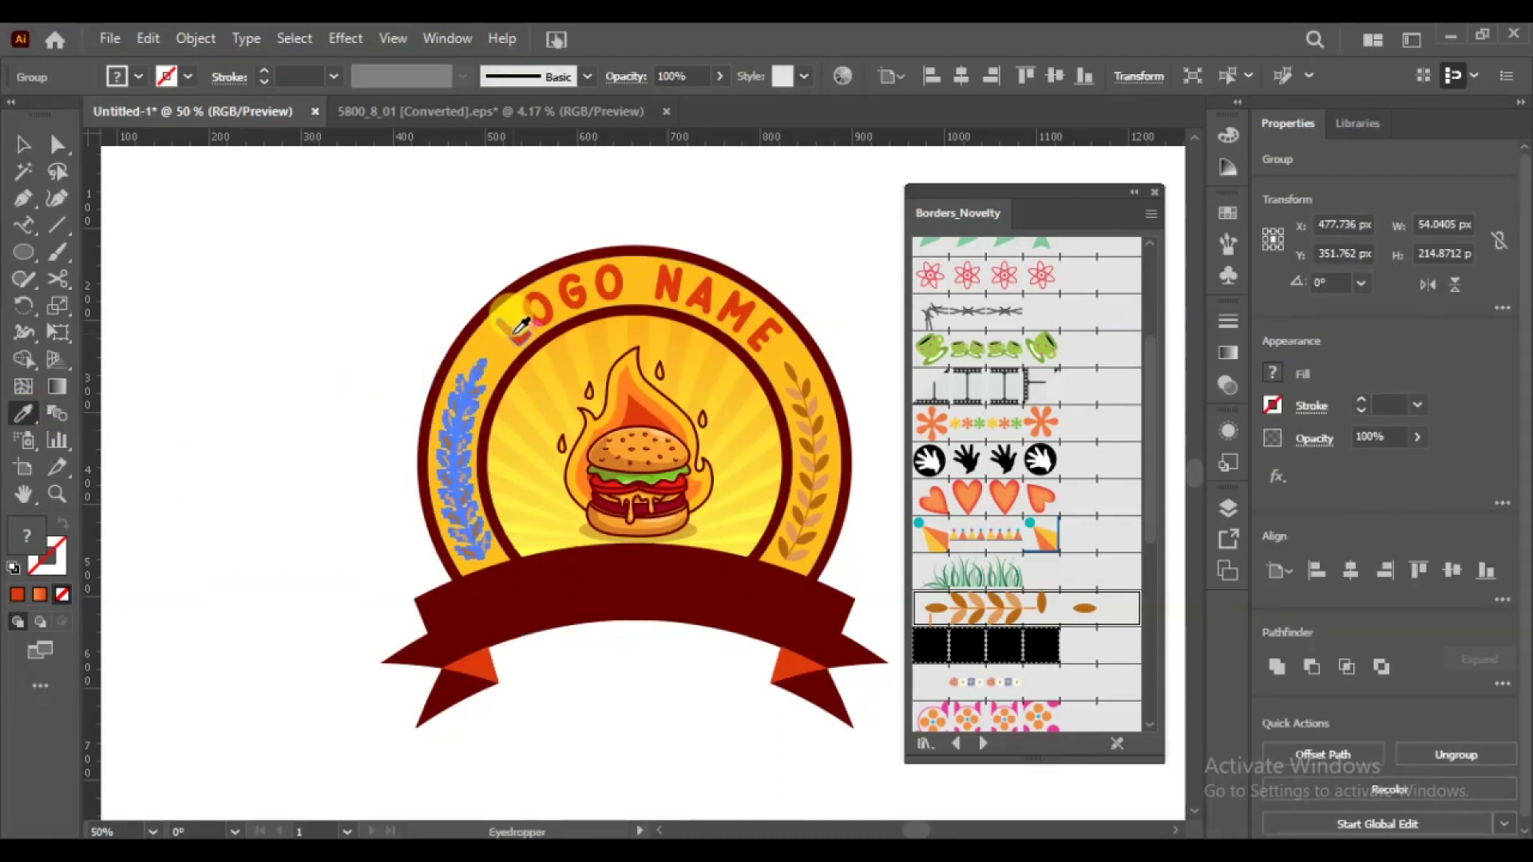
click(23, 144)
click(218, 334)
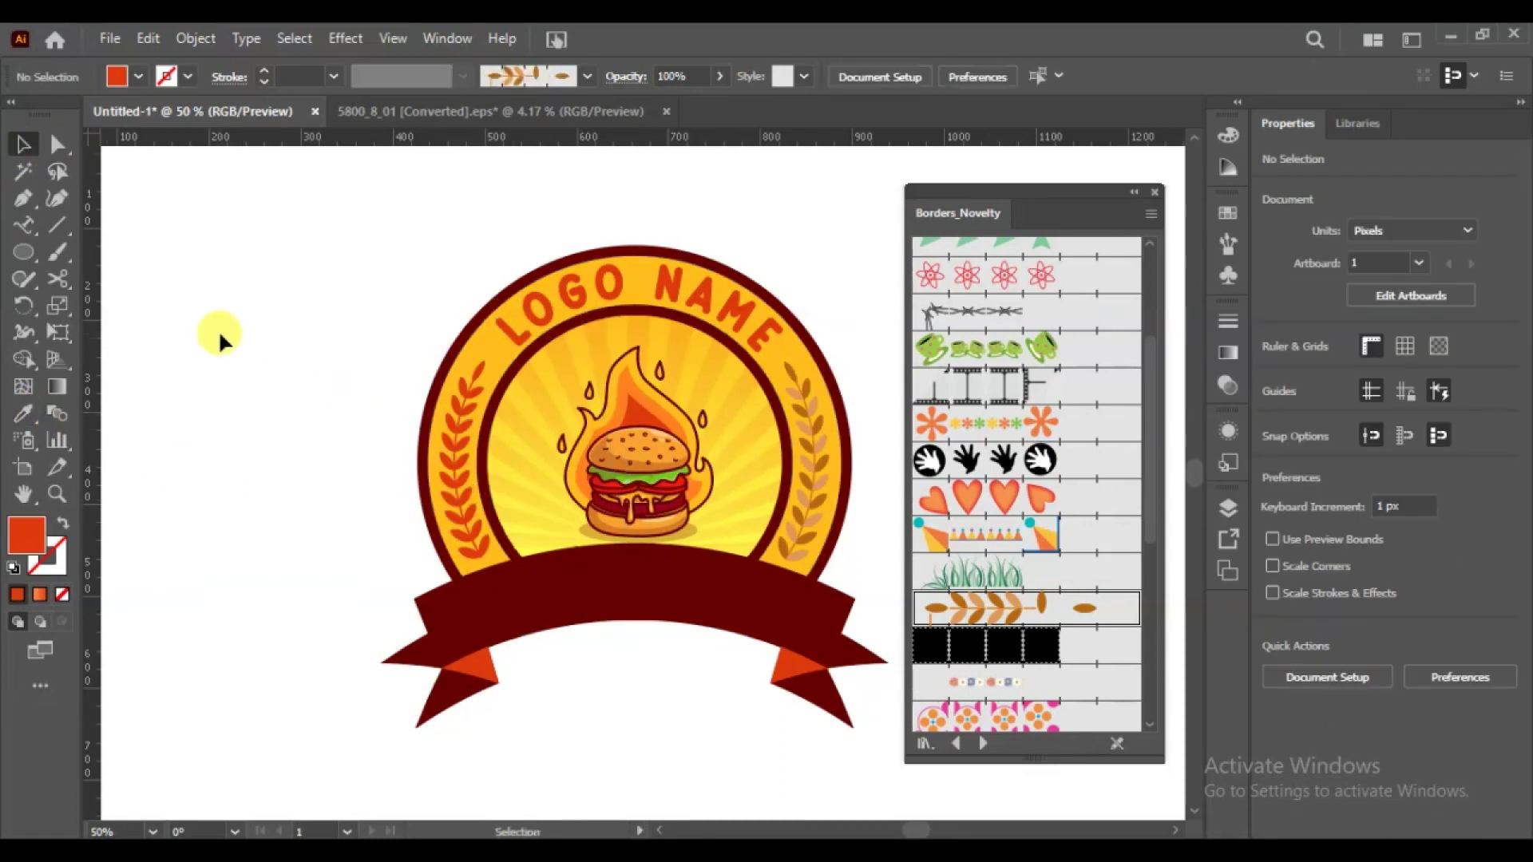
- Give the right leaf group the same orange-red and close the Borders_Novelty brush library
click(808, 455)
click(23, 413)
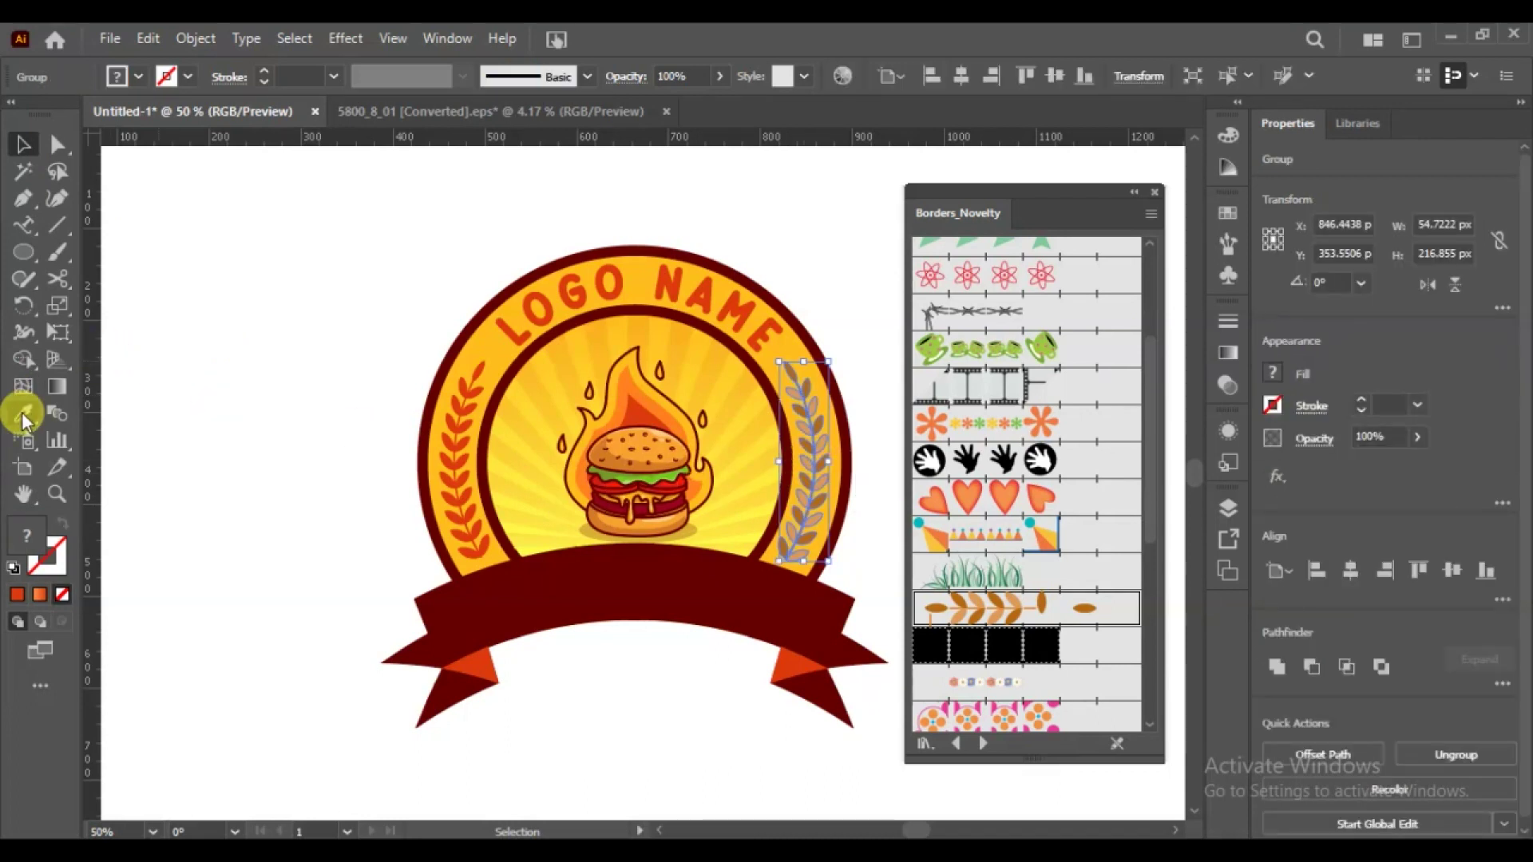
click(476, 369)
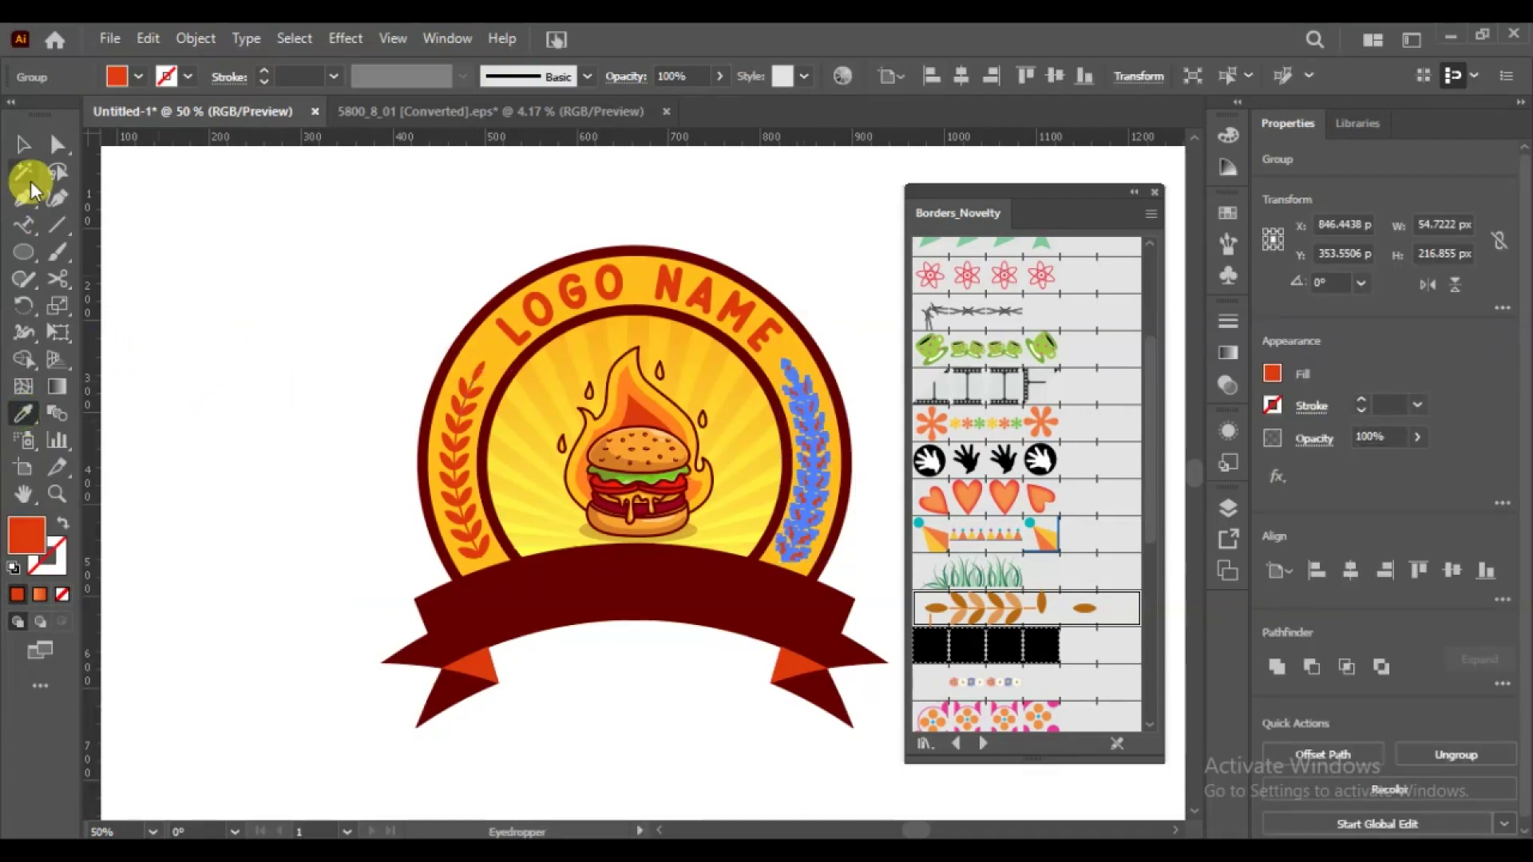
click(23, 144)
click(165, 371)
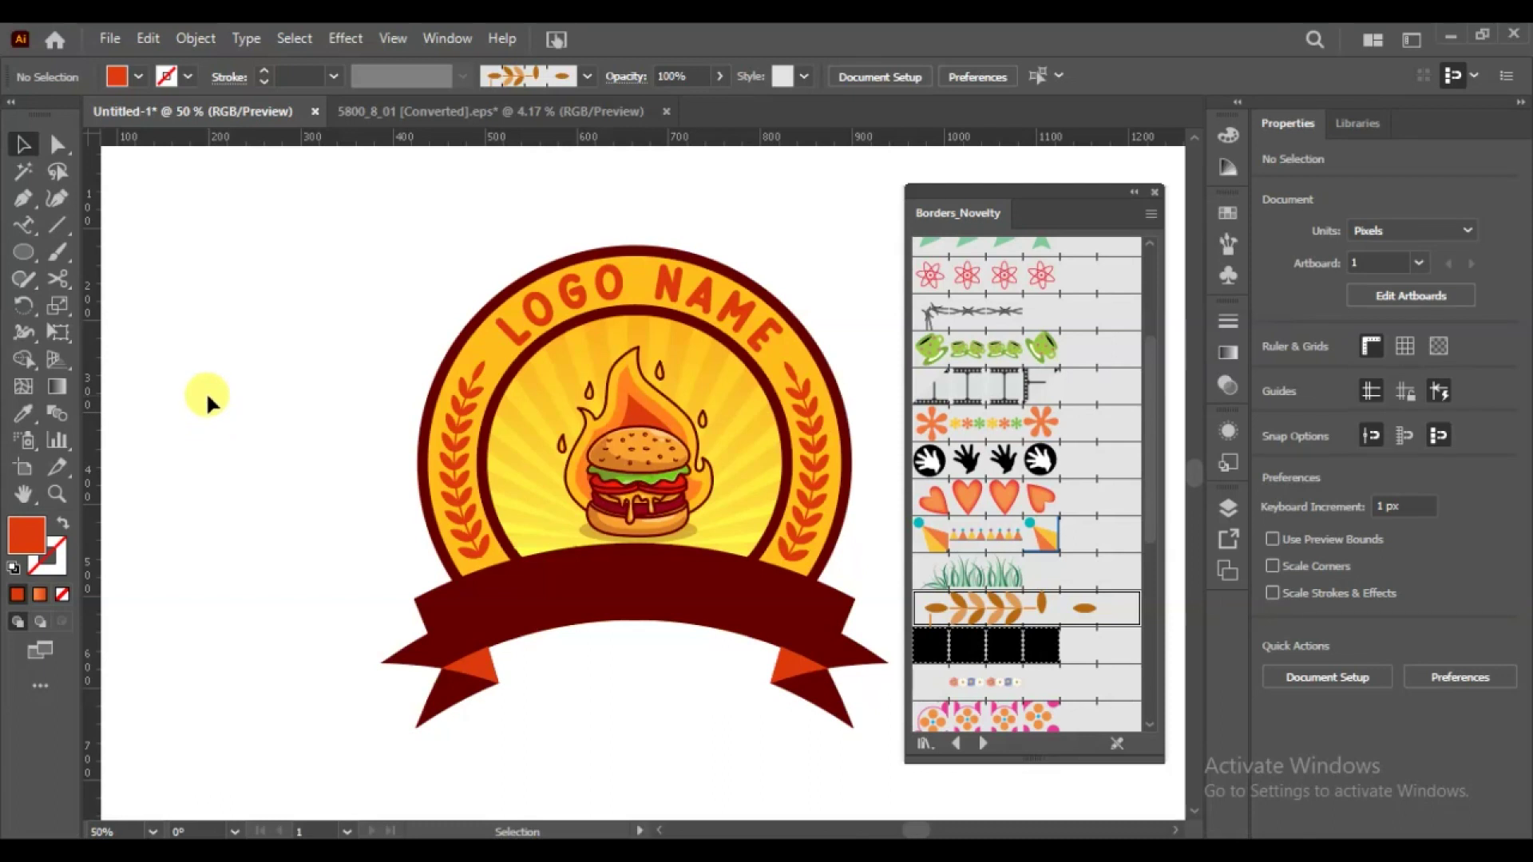
click(1134, 194)
click(1042, 195)
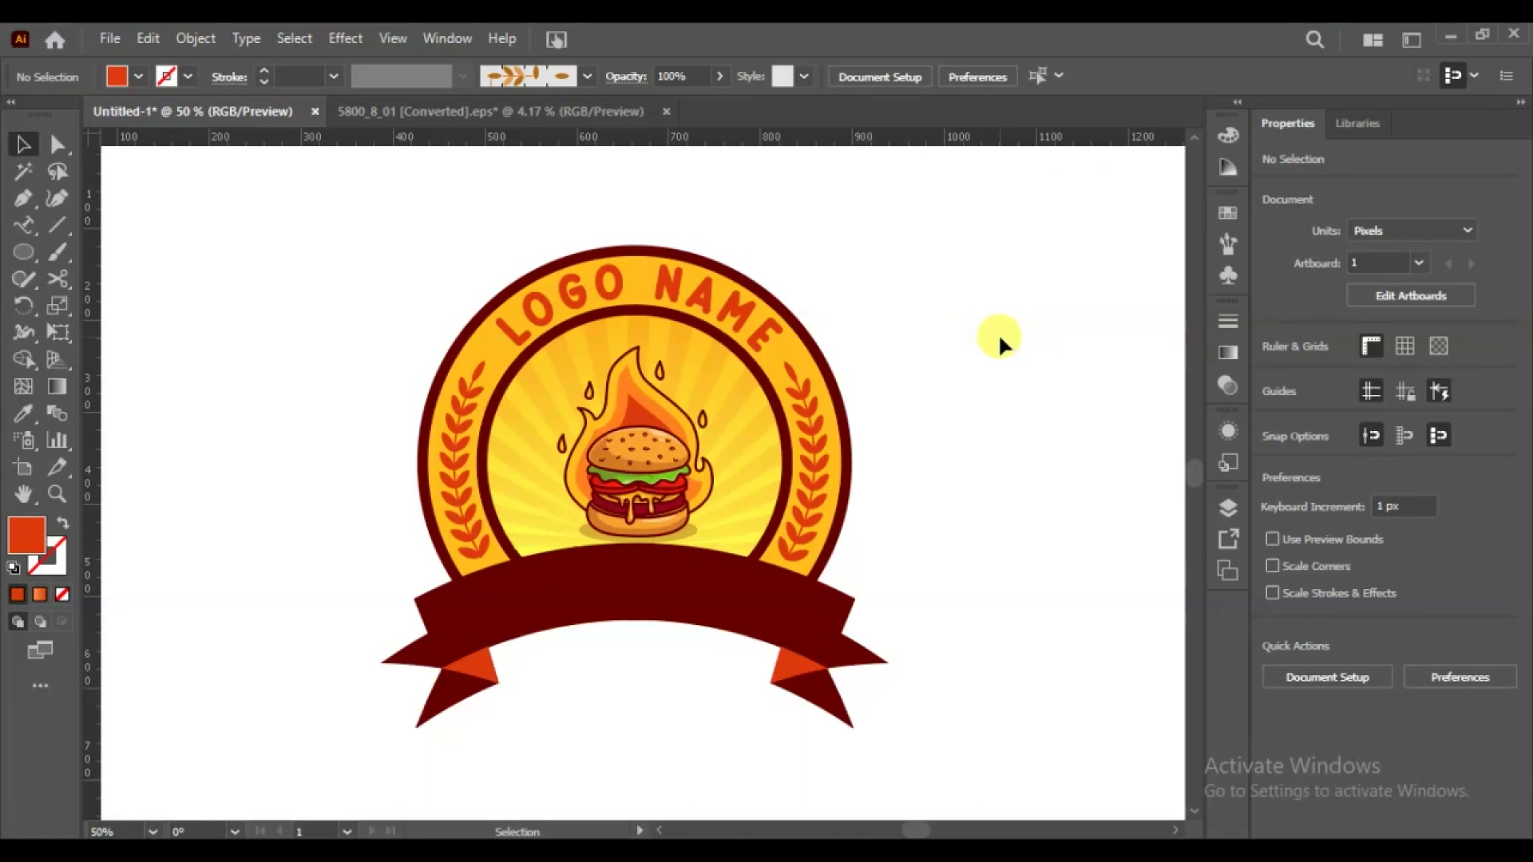
- Draw a curved Pen path across the ribbon and swap its red fill to a stroke
key(p)
click(358, 676)
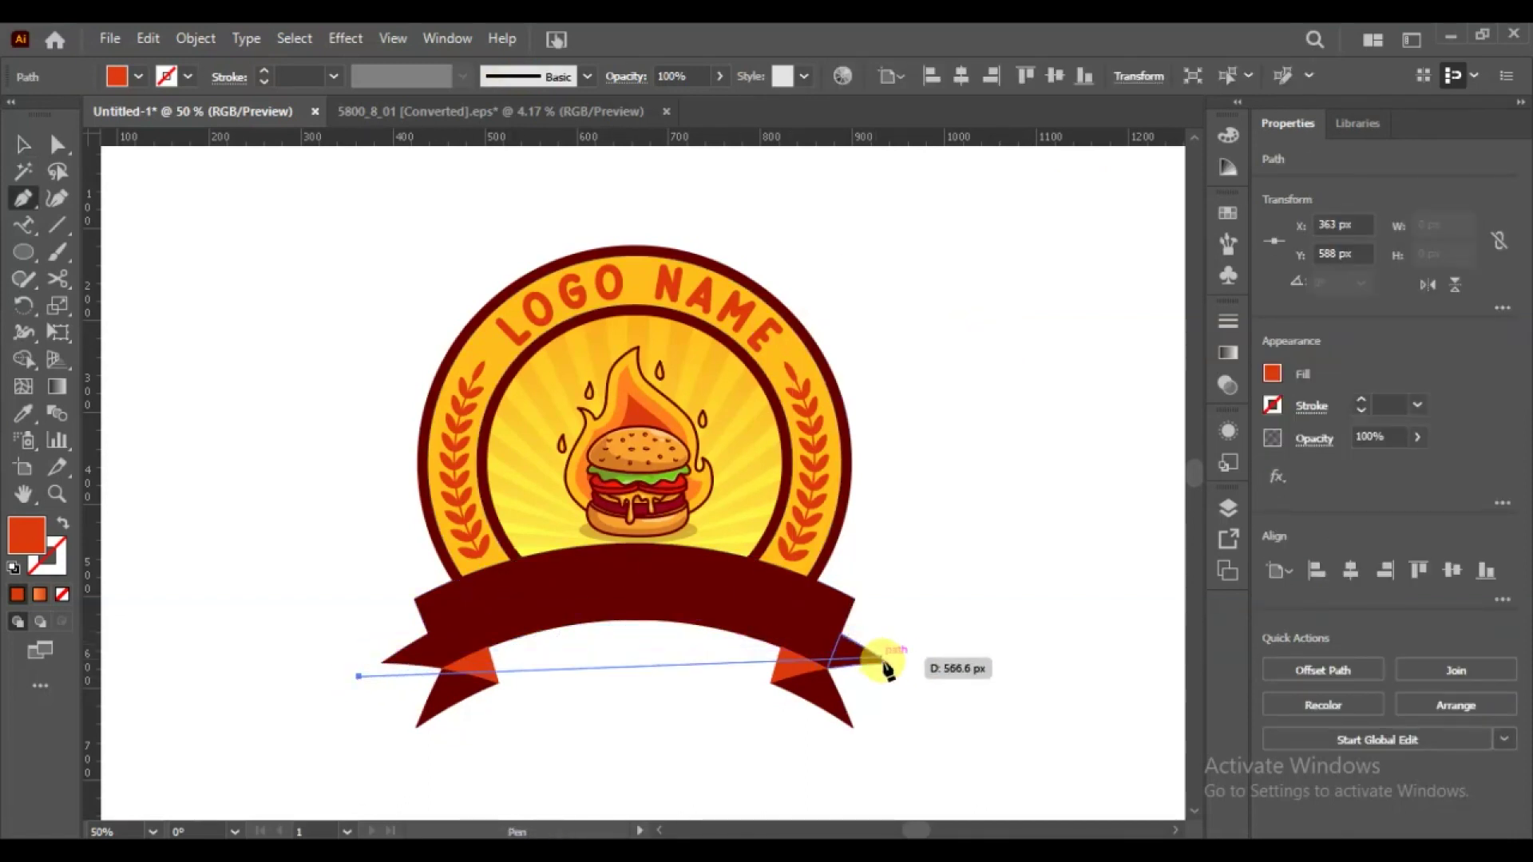
drag(924, 681, 1088, 767)
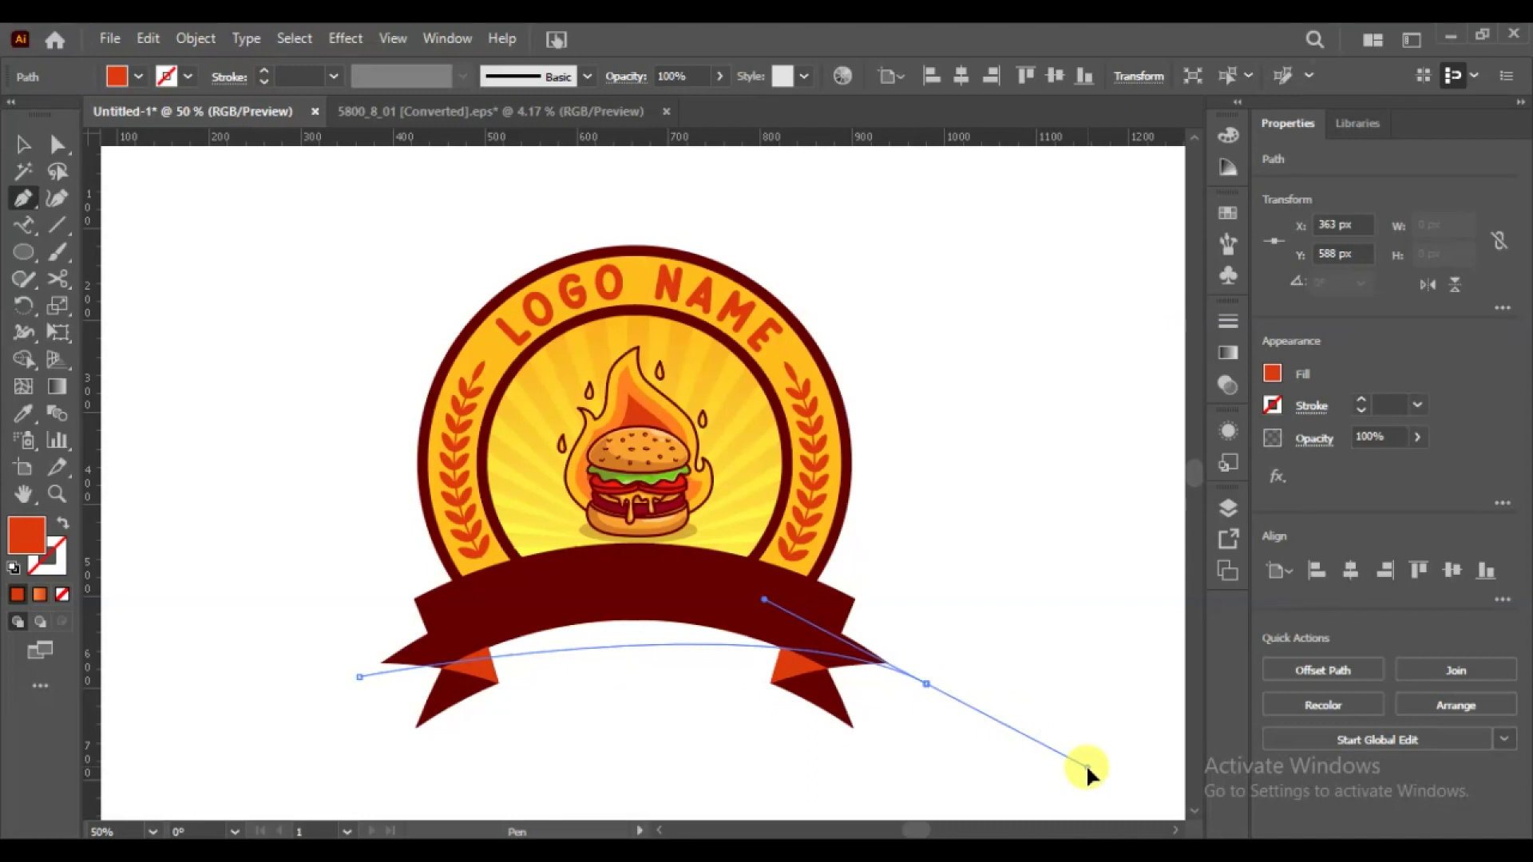
key(Escape)
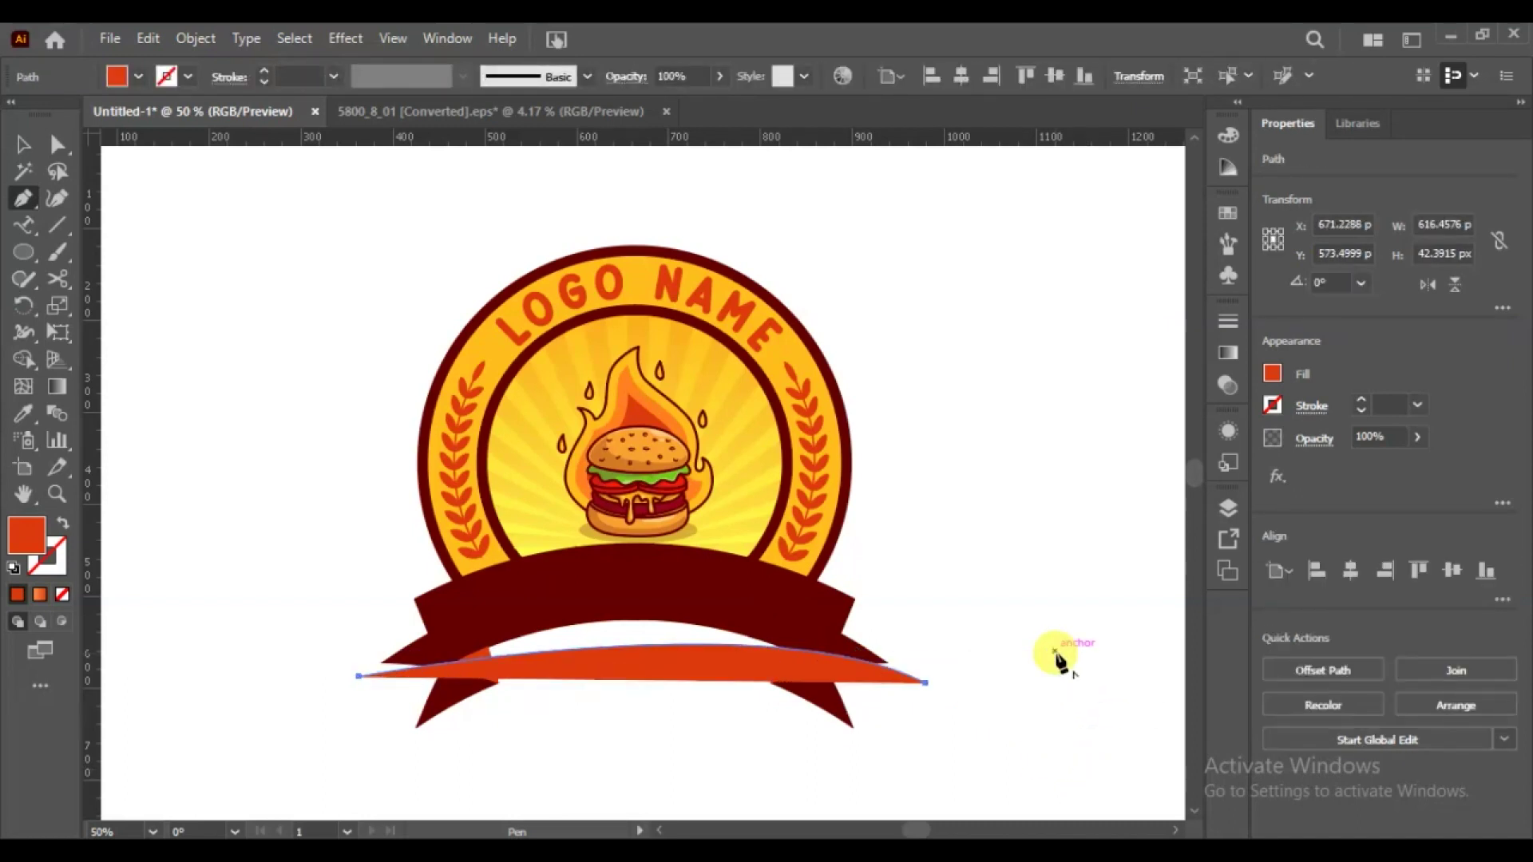
click(20, 148)
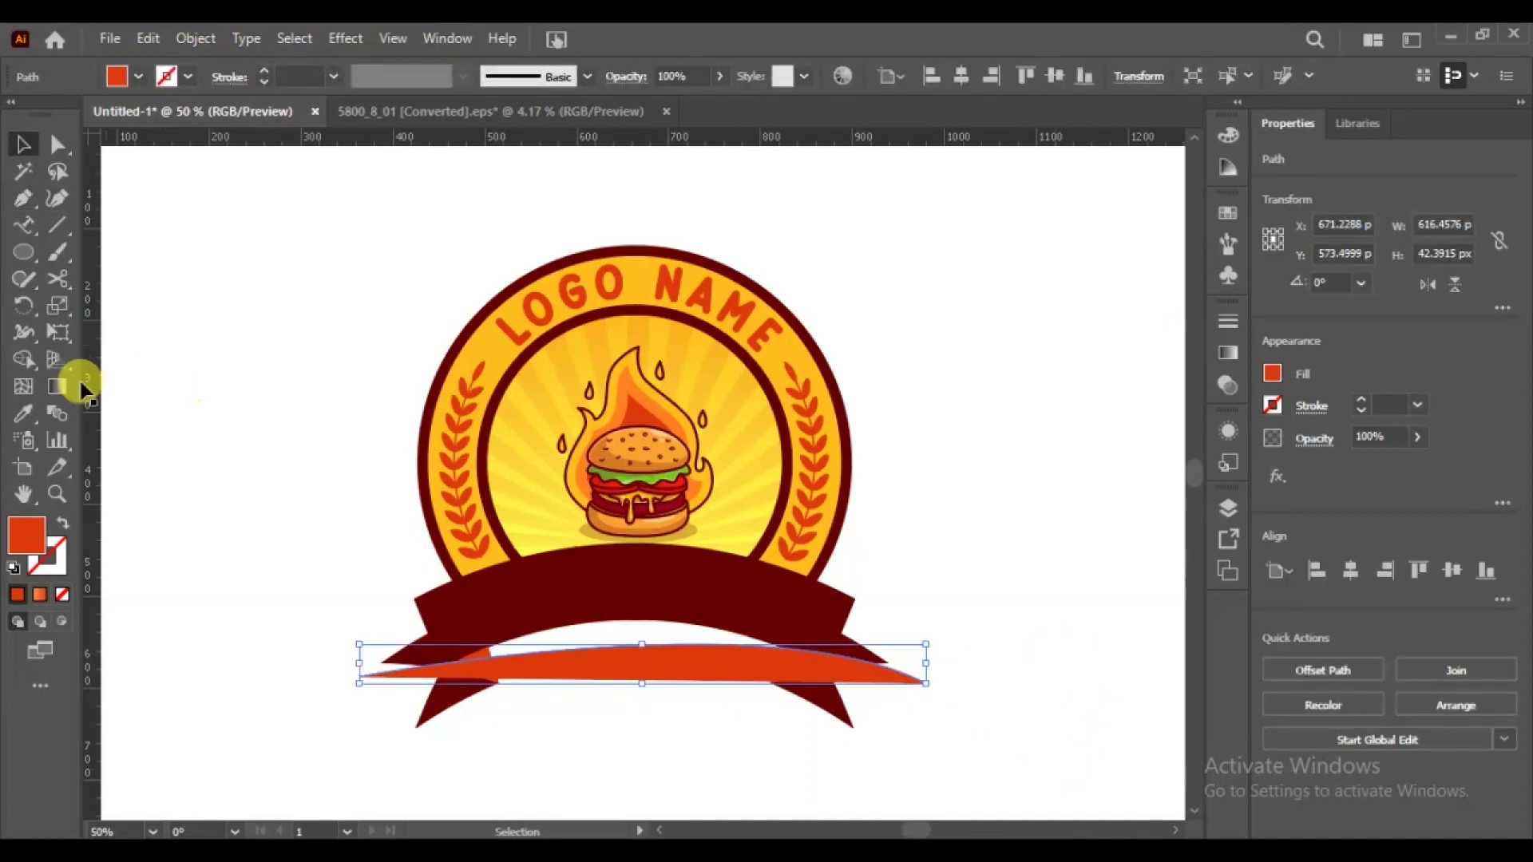
click(62, 523)
- Drag the right anchor's handle so the curve follows the ribbon's arc
click(56, 144)
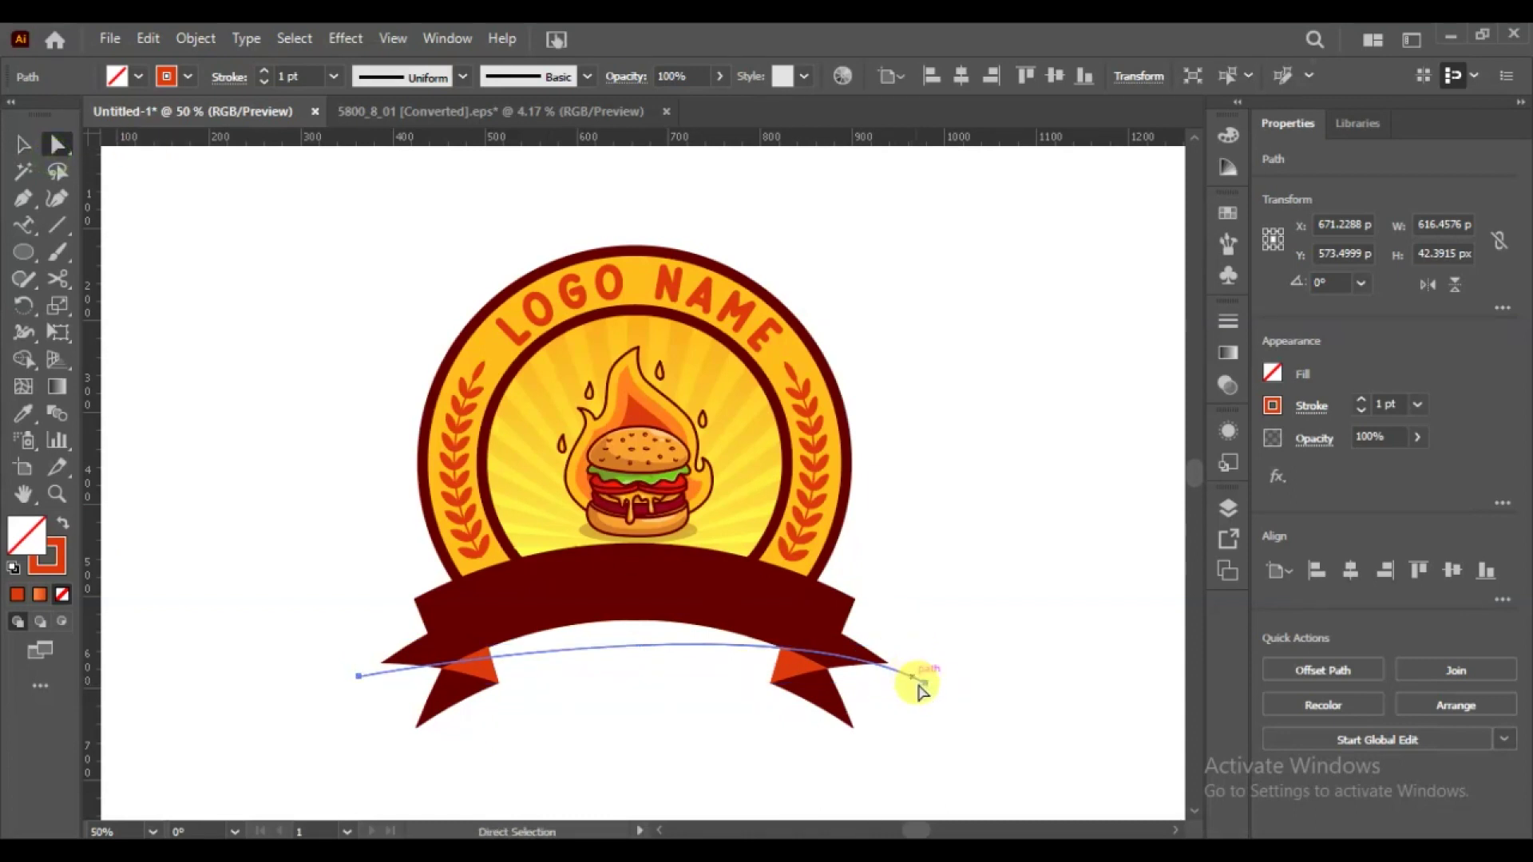
click(924, 683)
mouse_move(764, 604)
mouse_down()
mouse_move(599, 478)
mouse_move(613, 491)
mouse_up()
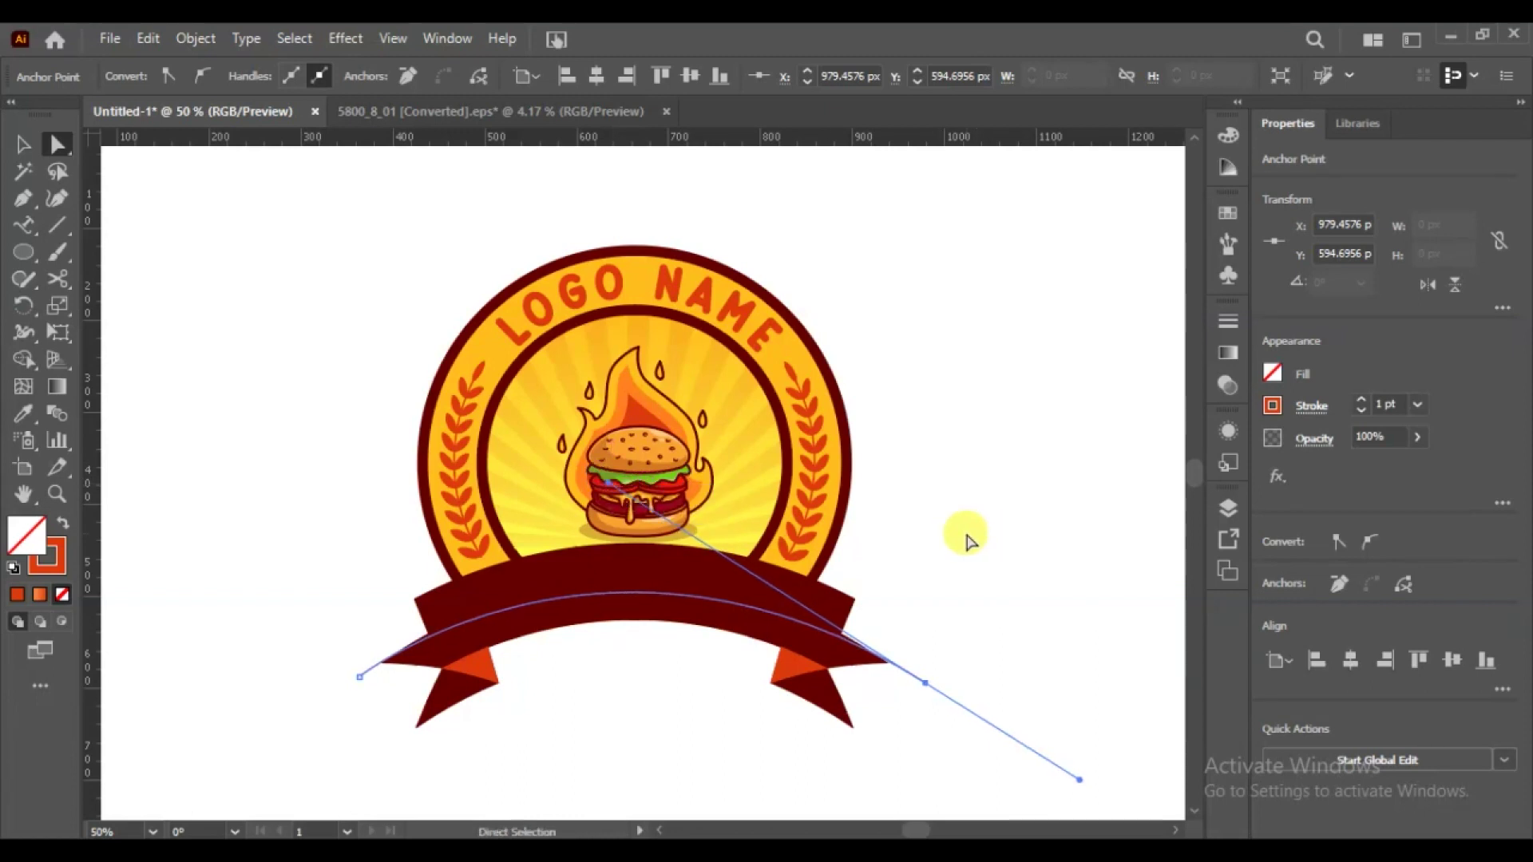
click(968, 537)
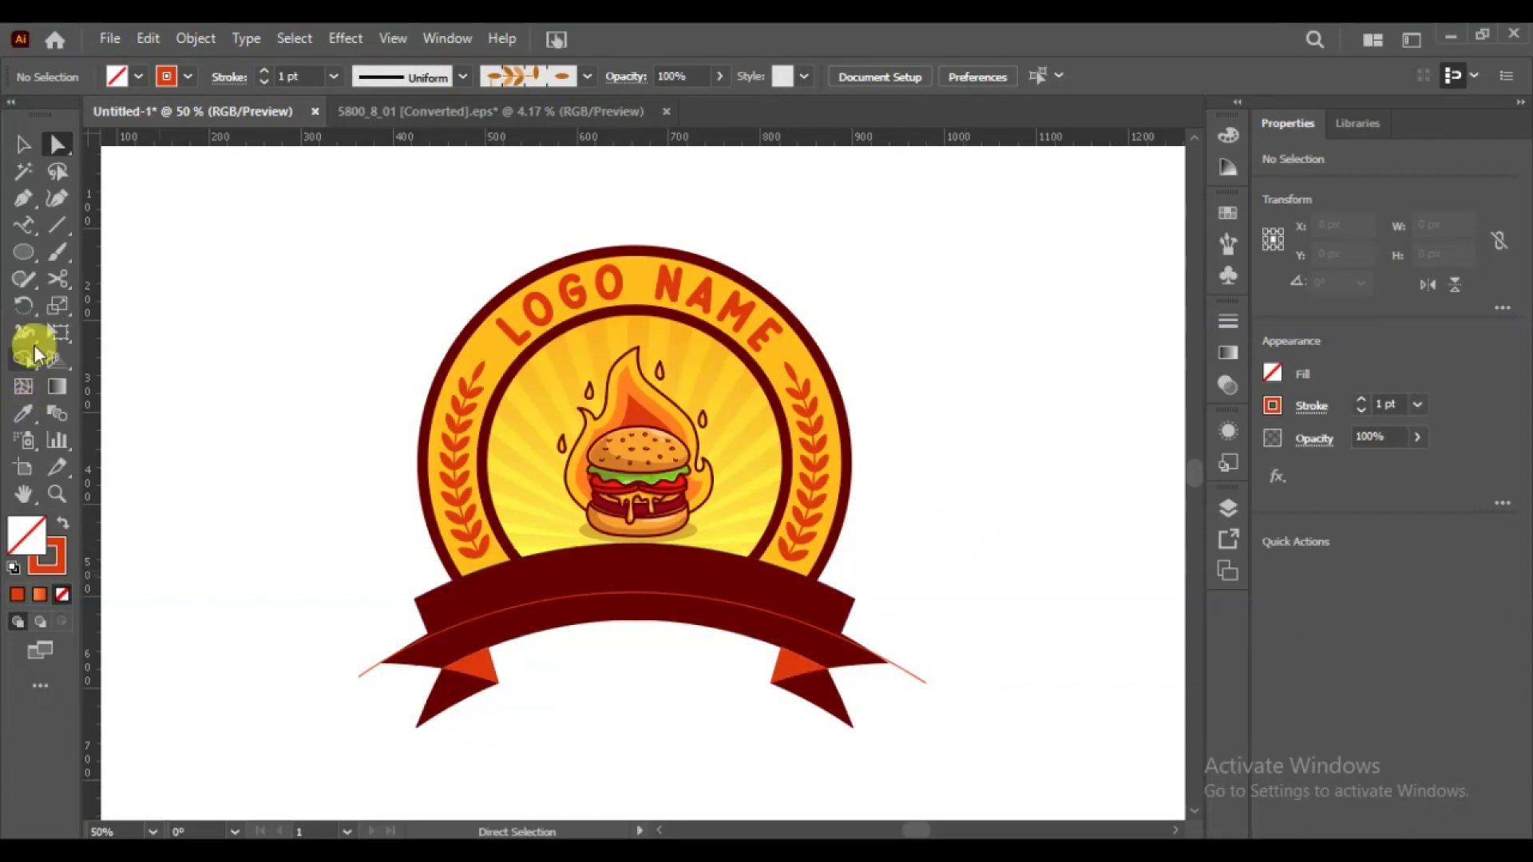
- Type FOOD LOGO DESIGN along the ribbon curve with the Type on a Path tool
click(23, 225)
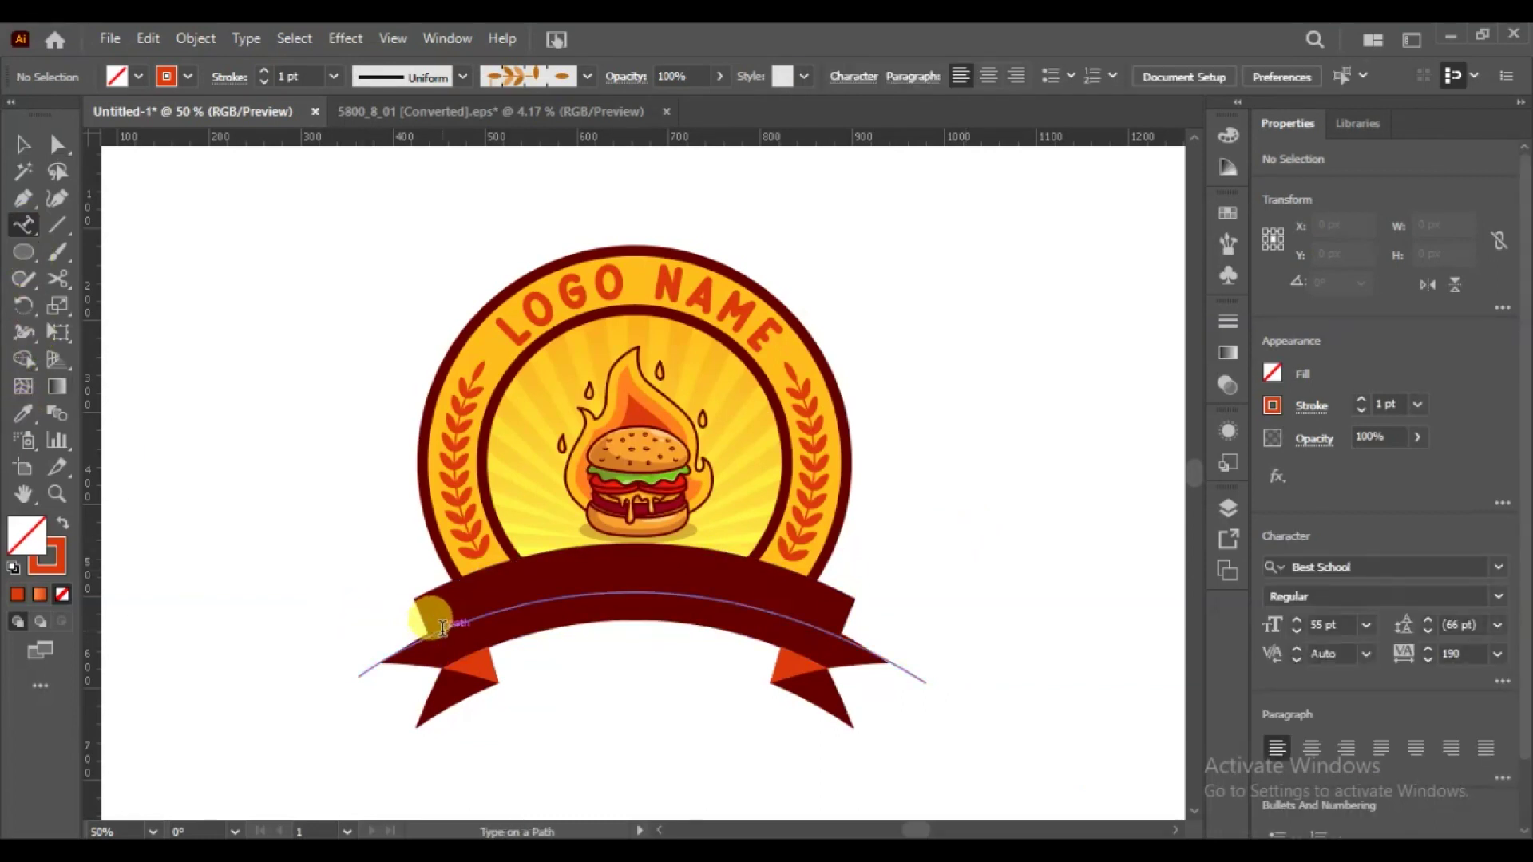
click(435, 629)
text(FOOD LOGO DESIG)
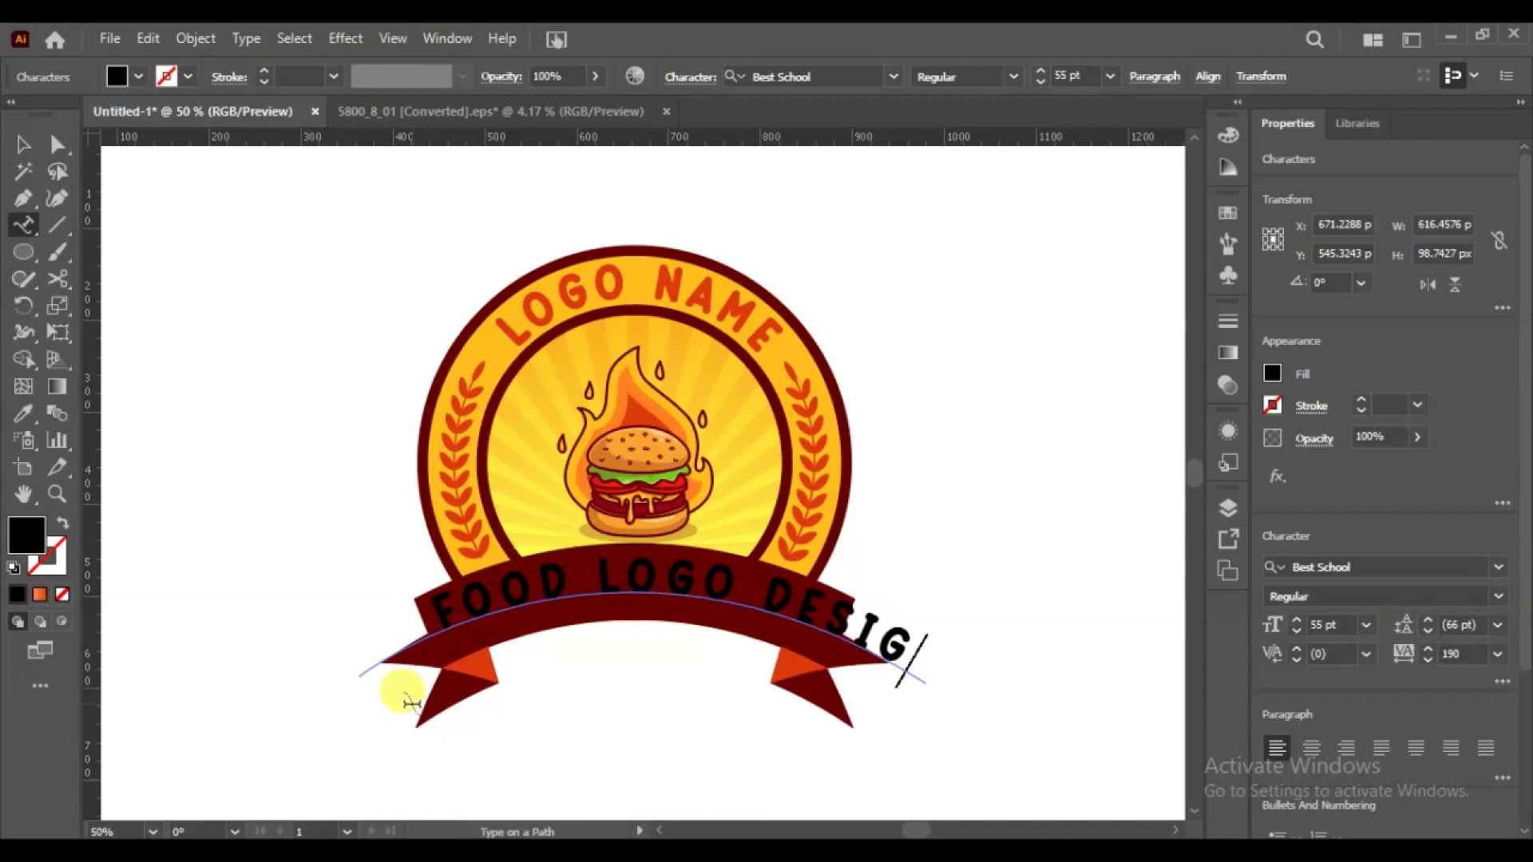
text(N)
click(22, 144)
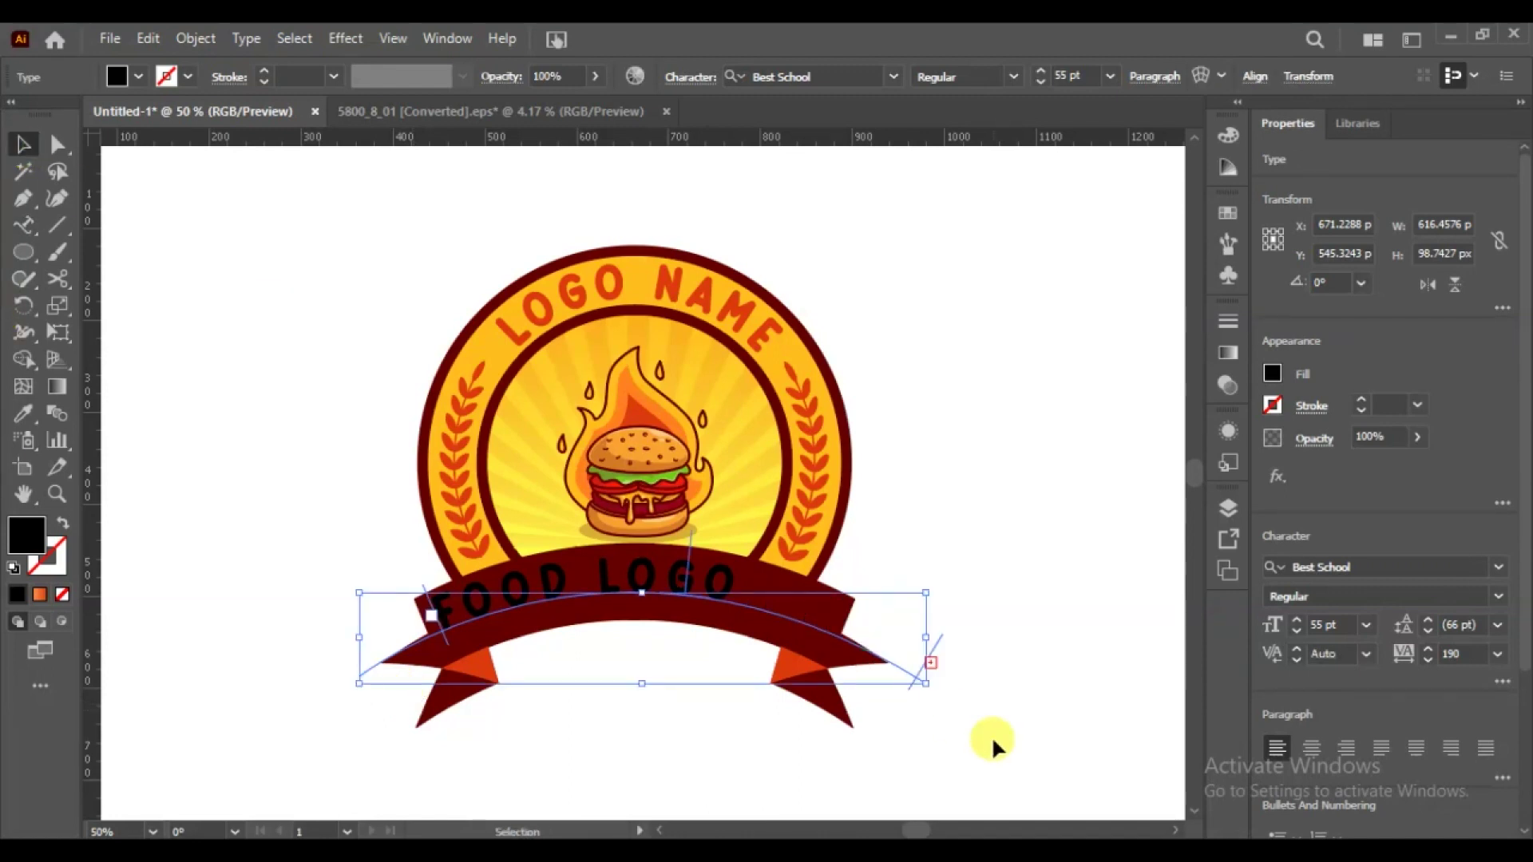
click(1297, 632)
- Set the ribbon text to 56 pt and tighten its tracking to 29 in the Character panel
click(1296, 634)
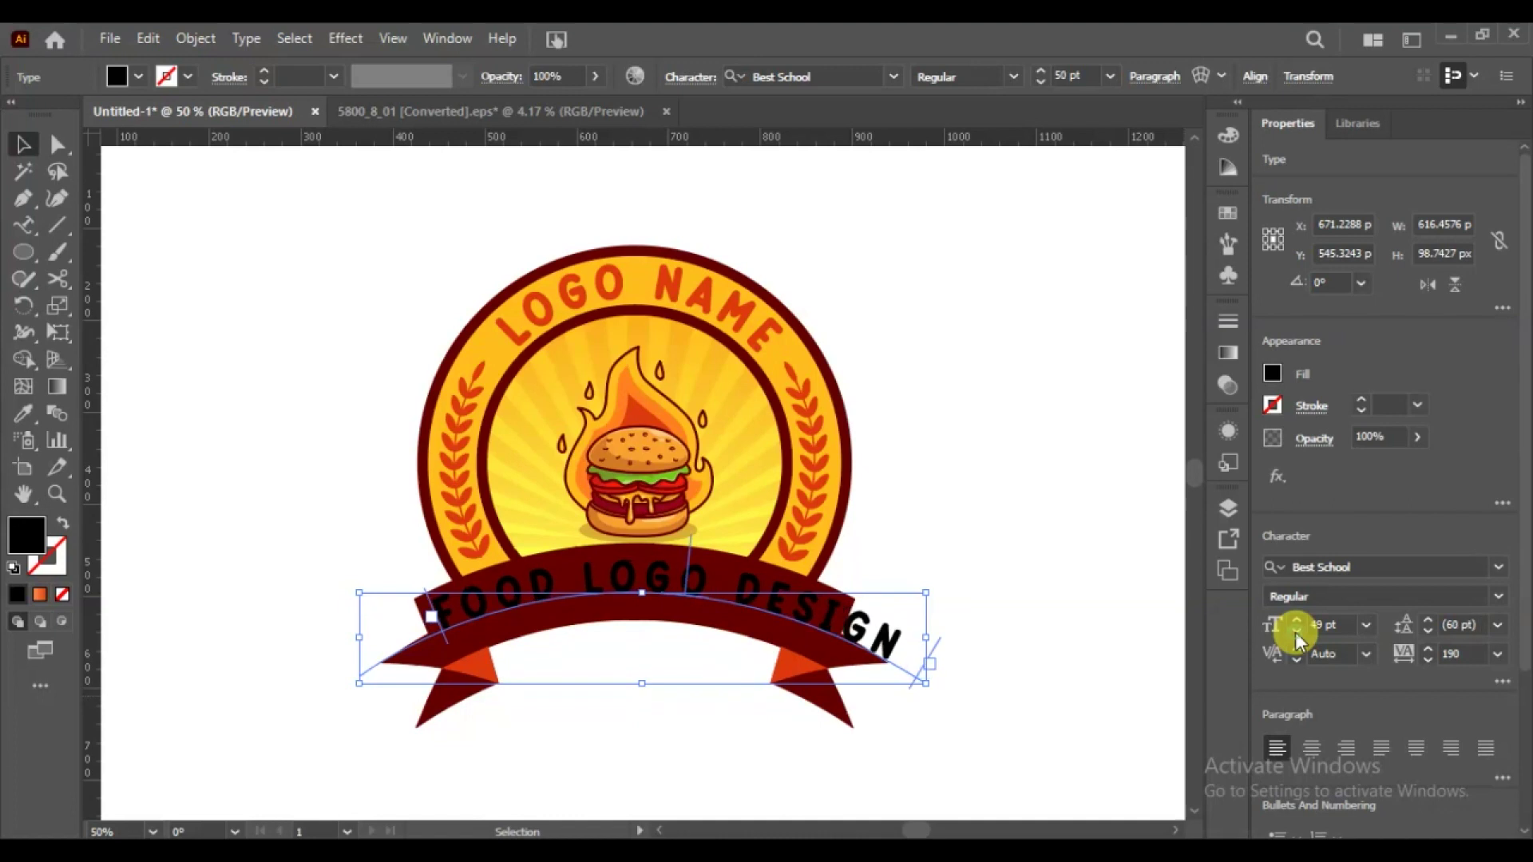
click(1297, 634)
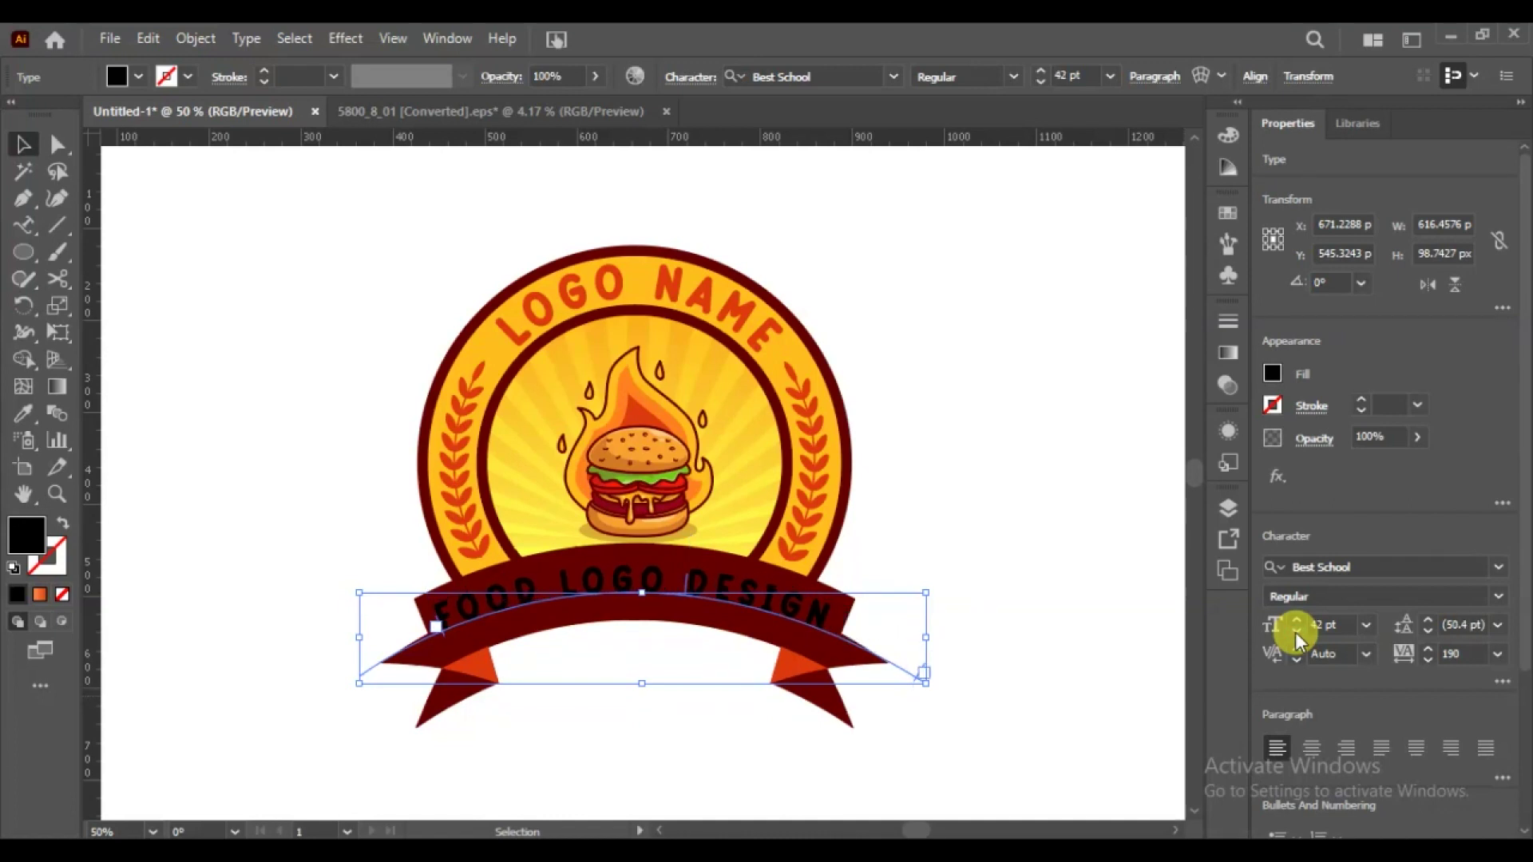
click(1297, 619)
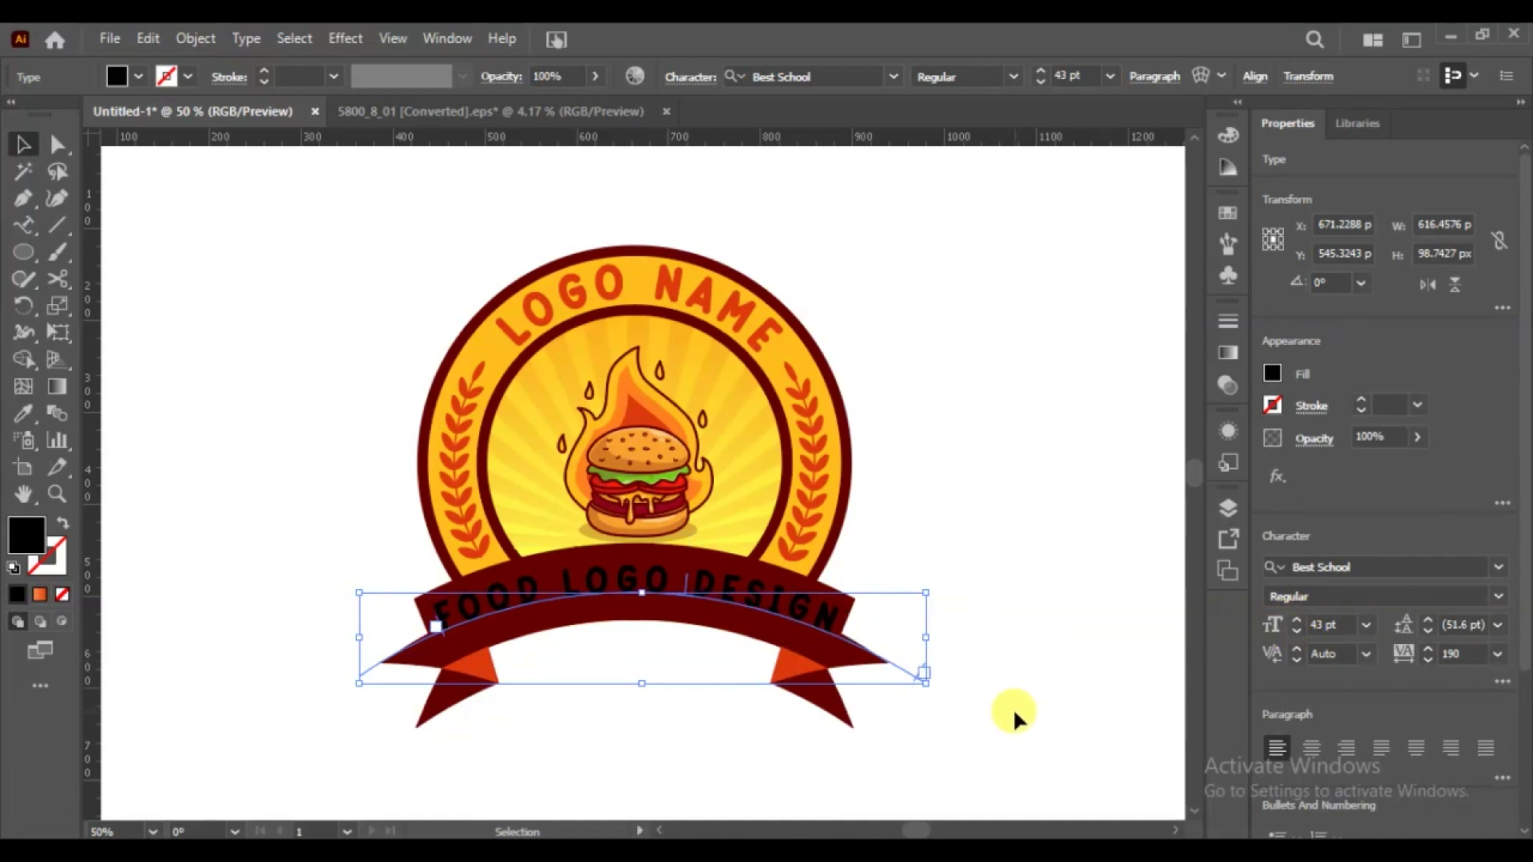
click(1428, 661)
click(1428, 660)
click(1428, 660)
click(1428, 660)
click(1429, 660)
click(1428, 660)
click(1428, 661)
click(1429, 661)
click(1428, 661)
click(1297, 621)
click(1296, 619)
click(1297, 620)
click(1296, 617)
click(1296, 618)
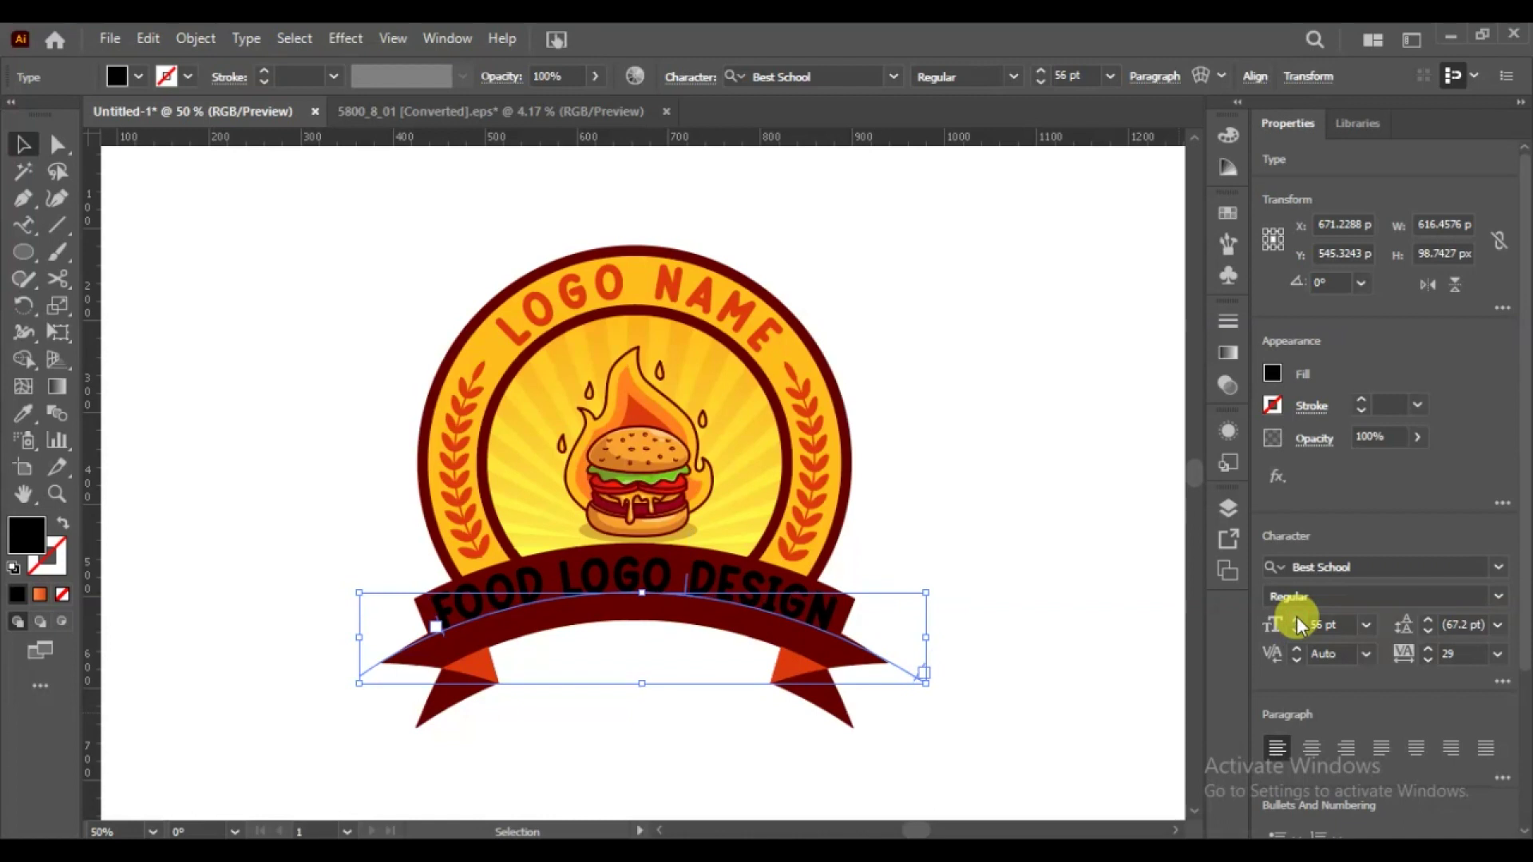
- Set the Type on a Path options to Align to Path Center and nudge the text up
click(245, 39)
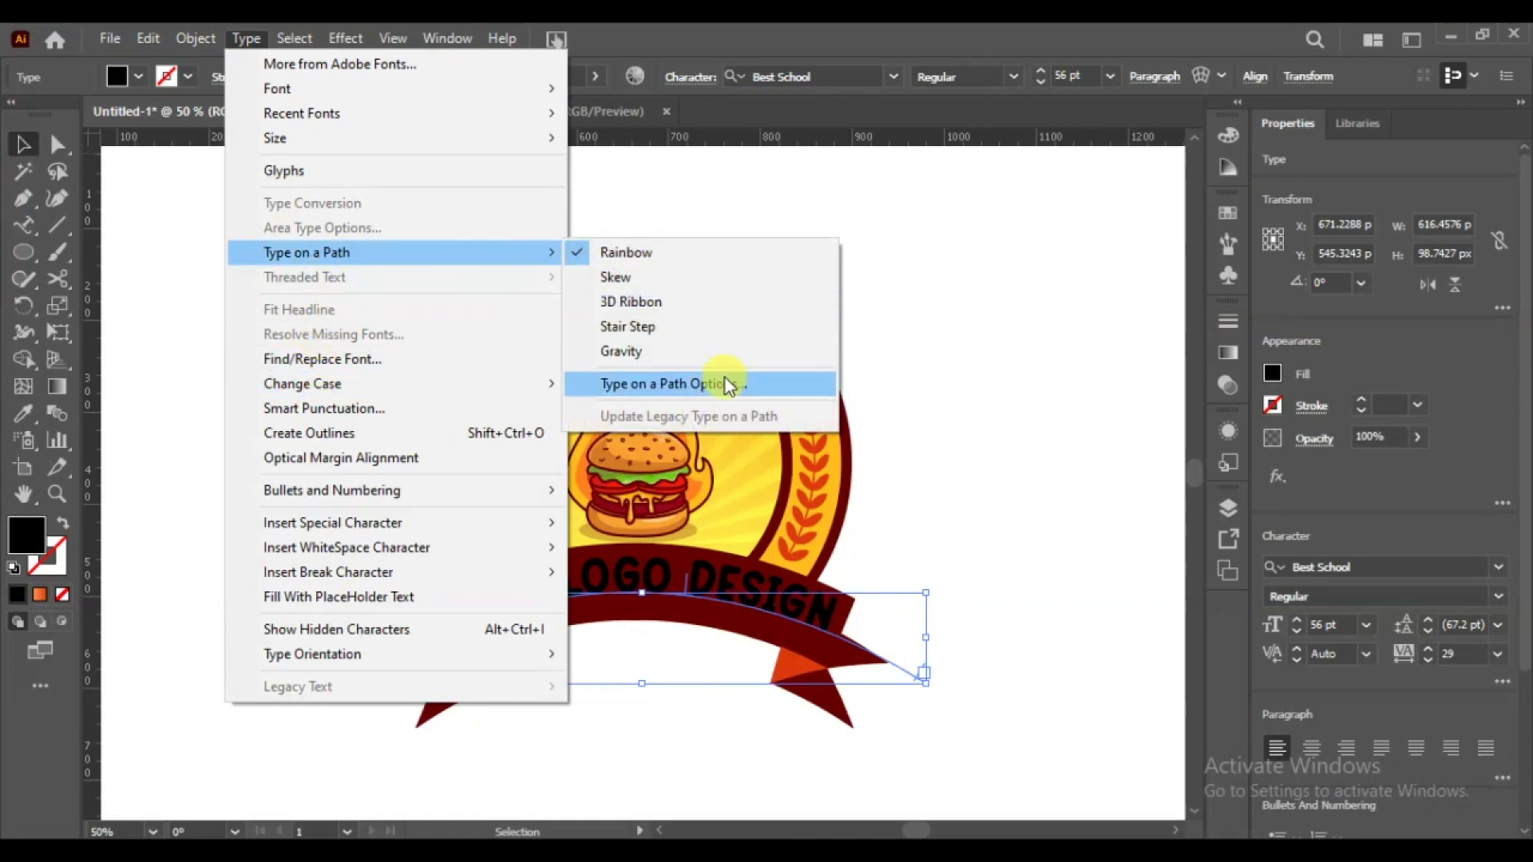
click(725, 383)
click(623, 498)
click(789, 413)
click(746, 482)
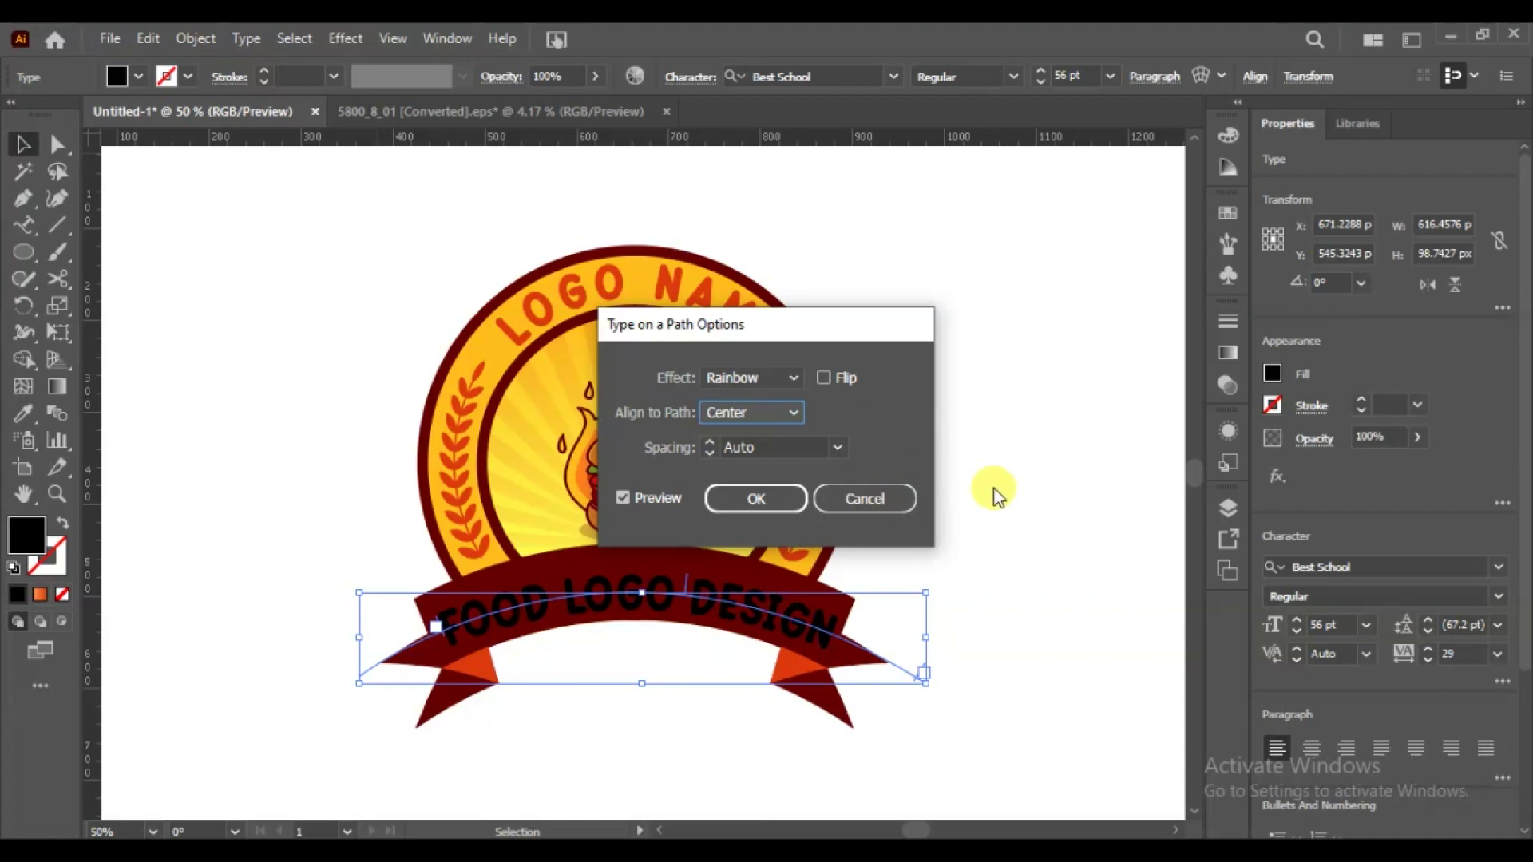
click(785, 497)
key(Up)
key(Up)
key(Up)
key(Up)
key(Up)
key(Up)
key(Up)
key(Up)
key(Up)
key(Up)
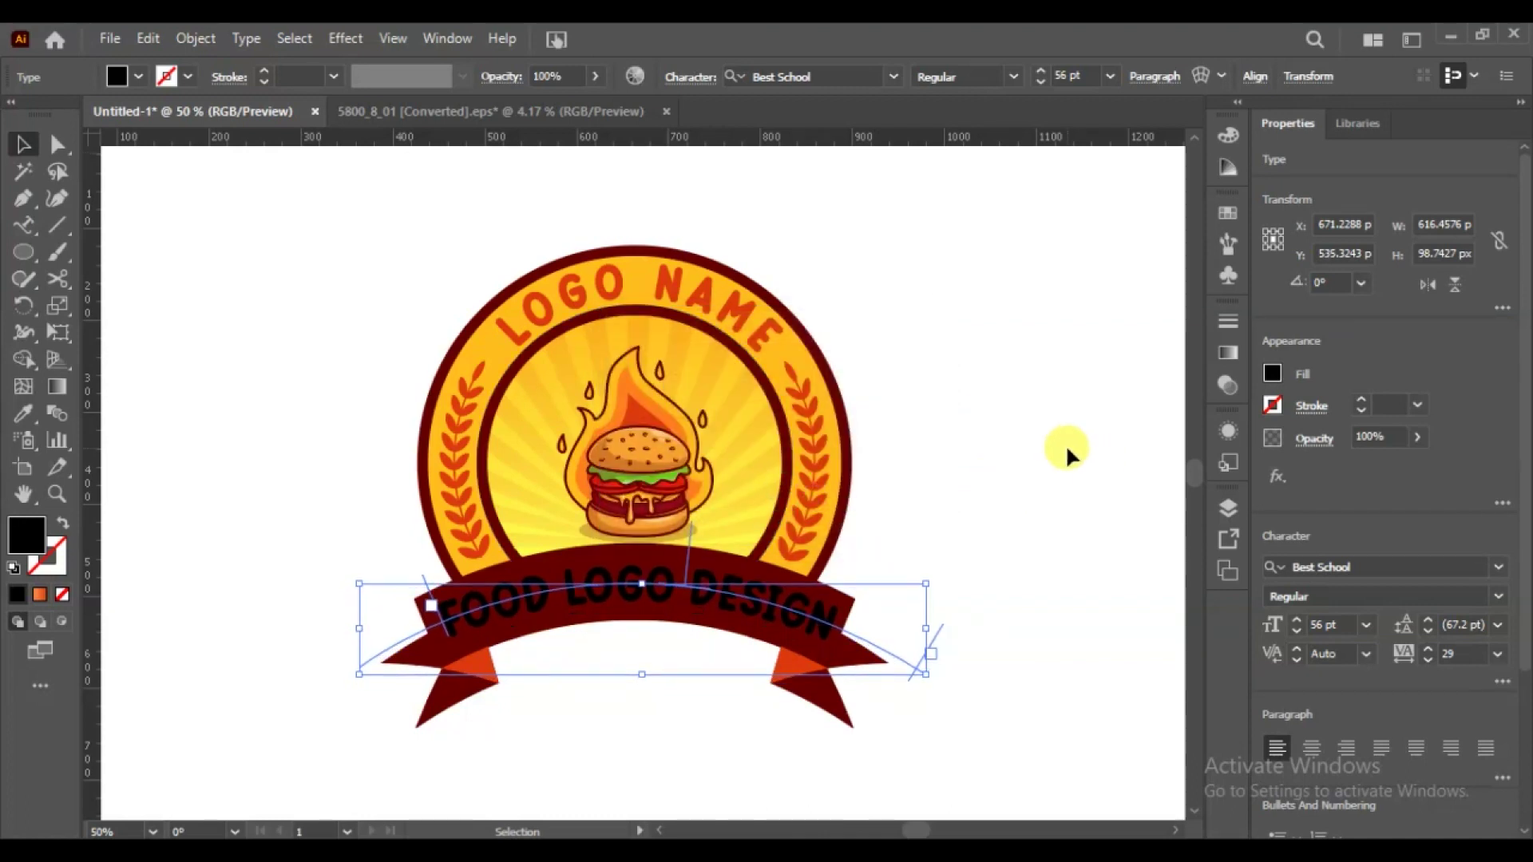
- Colour the FOOD LOGO DESIGN text yellow with the Eyedropper
click(32, 416)
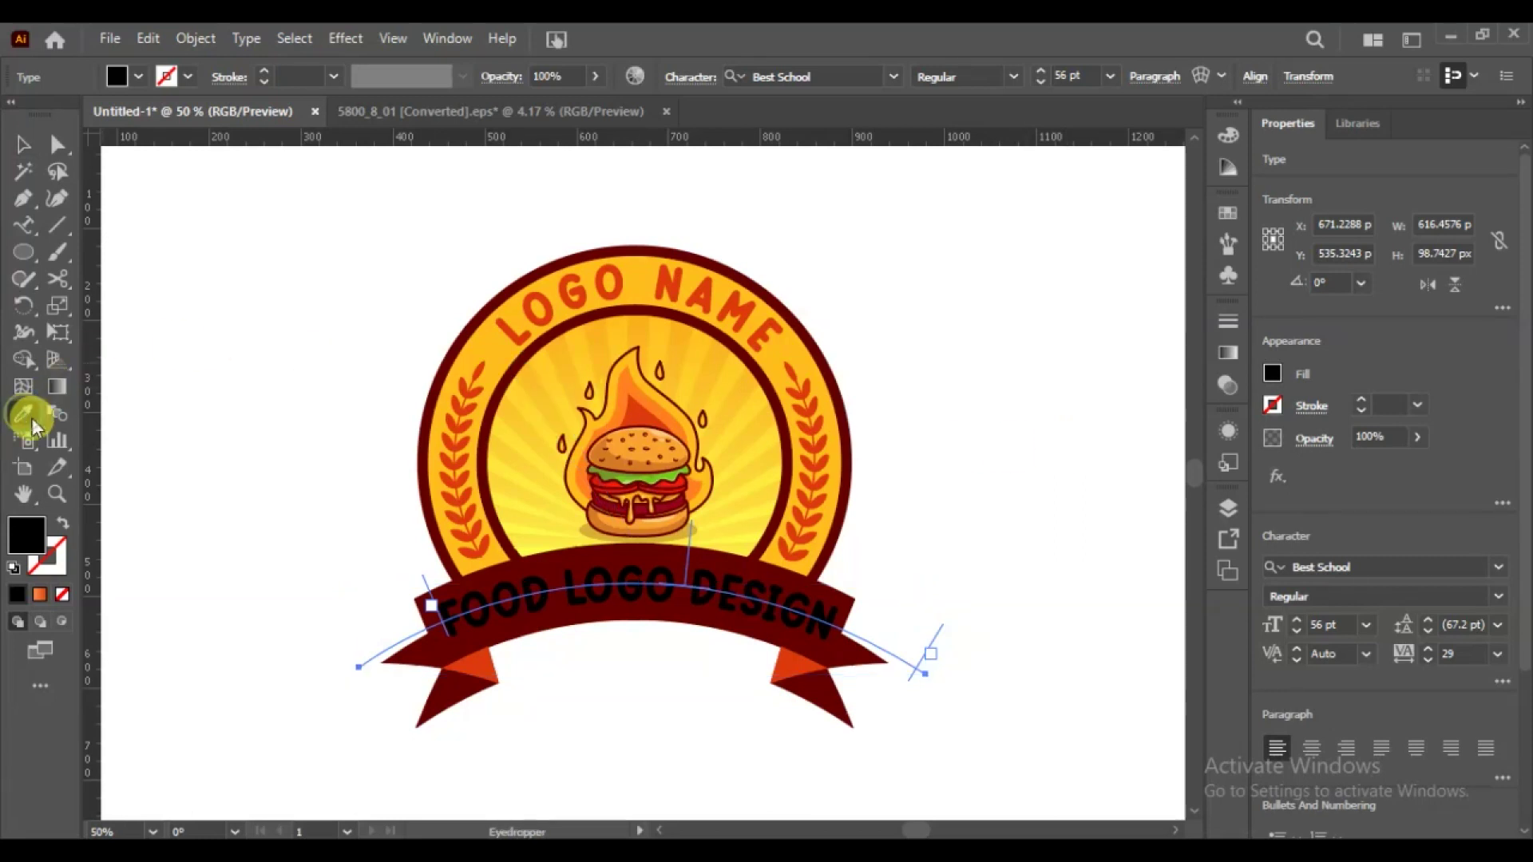
click(479, 339)
click(22, 136)
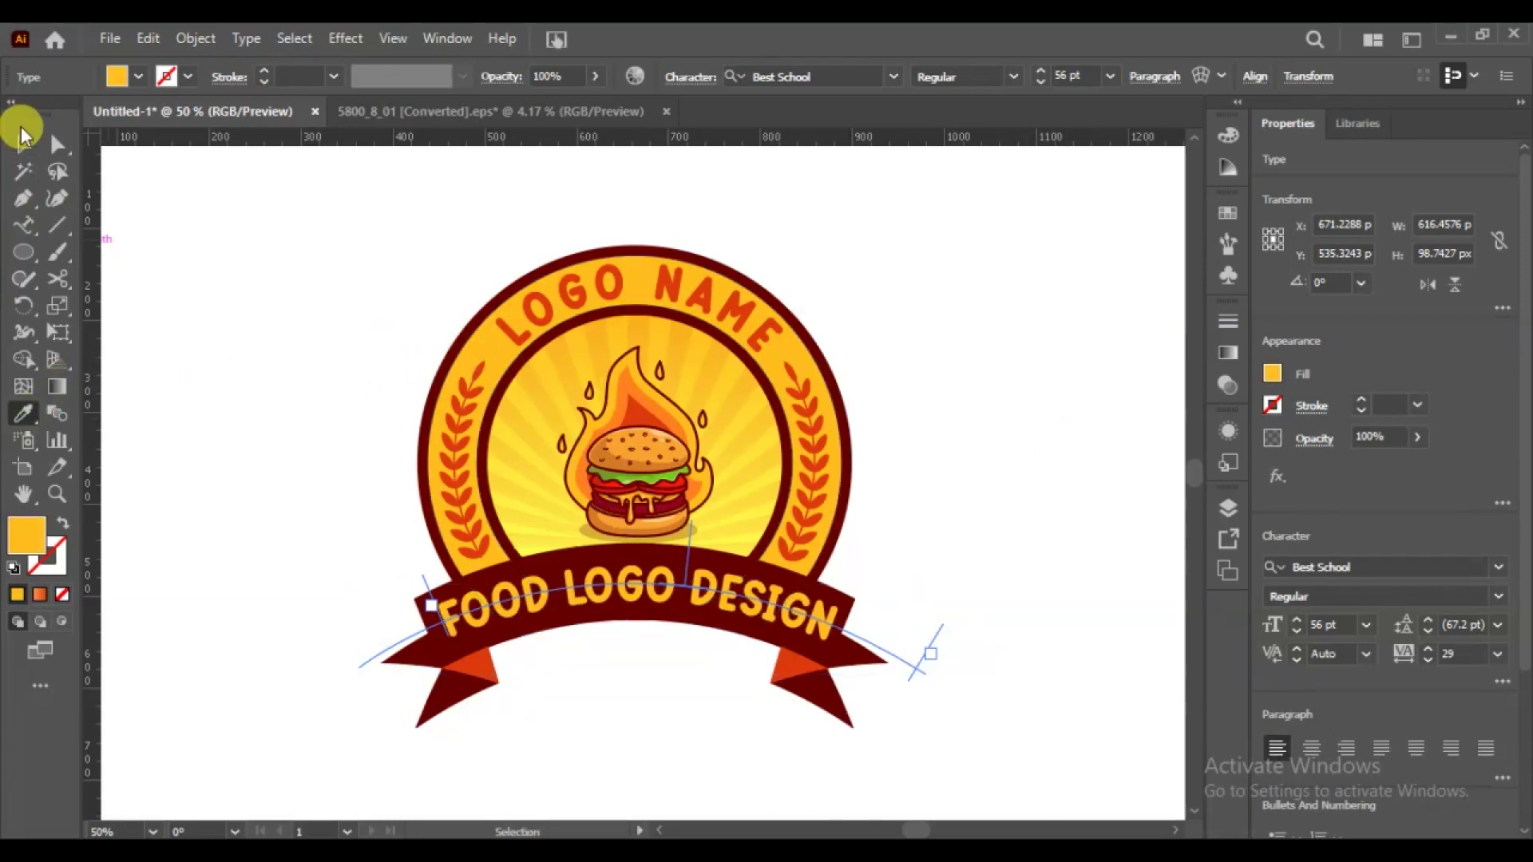
click(218, 386)
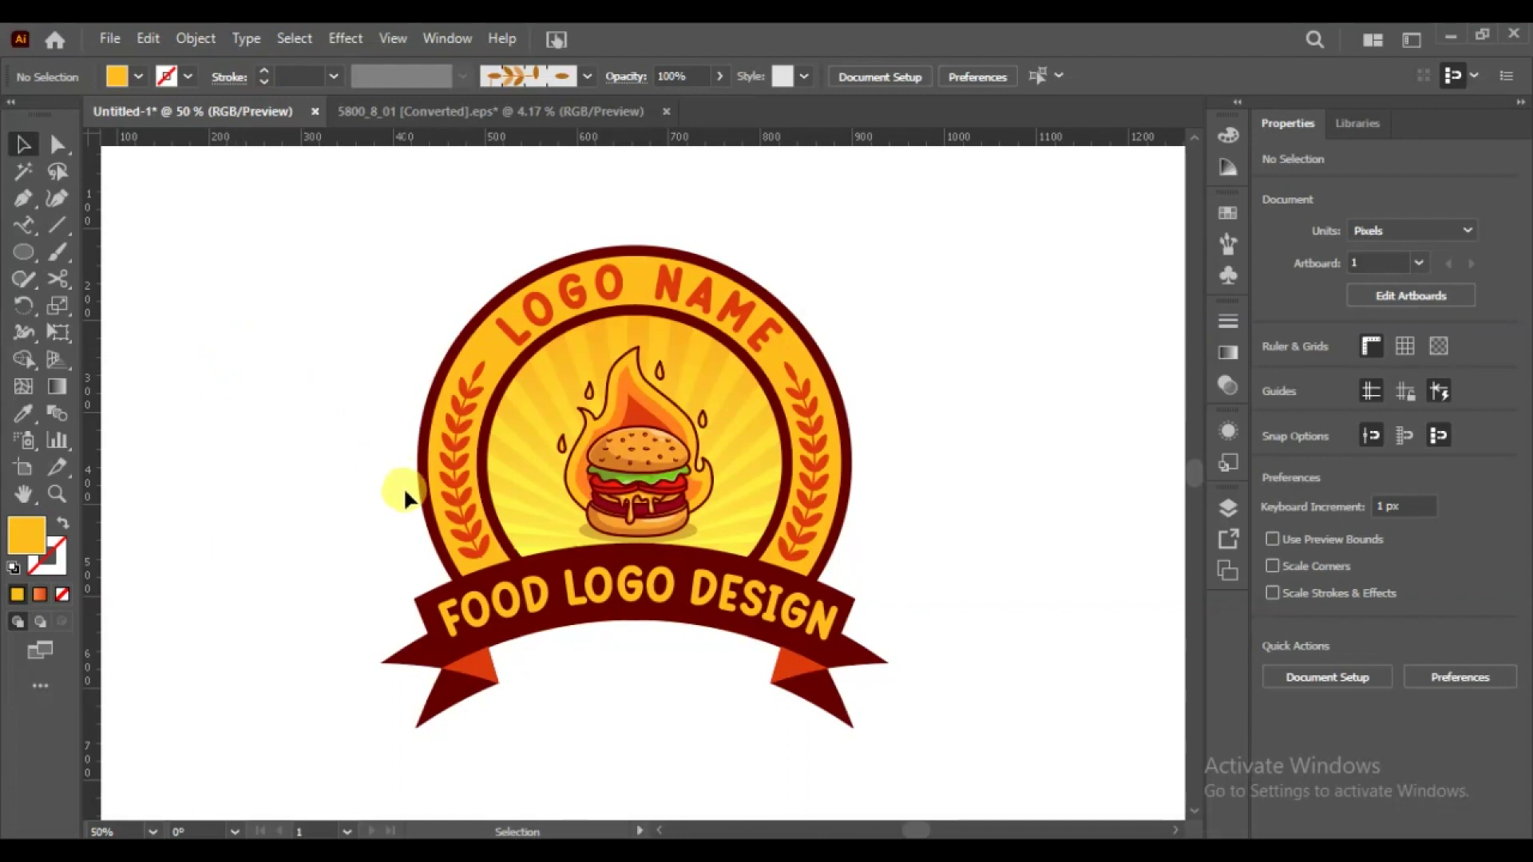
- Tighten the ribbon text's tracking to -1 and slide it to centre on the curve
click(664, 612)
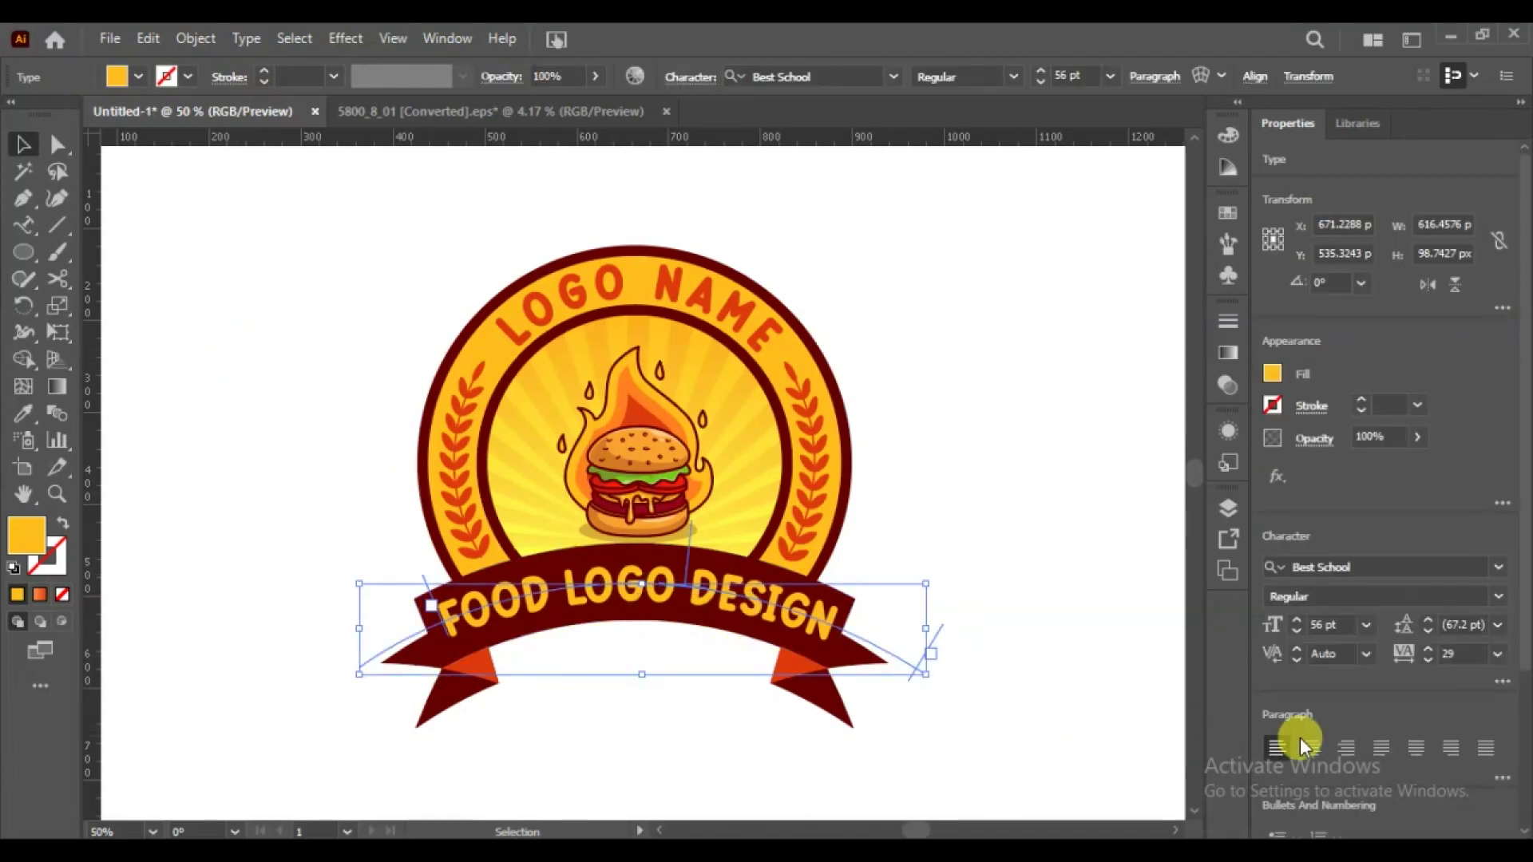
click(1427, 663)
click(1426, 663)
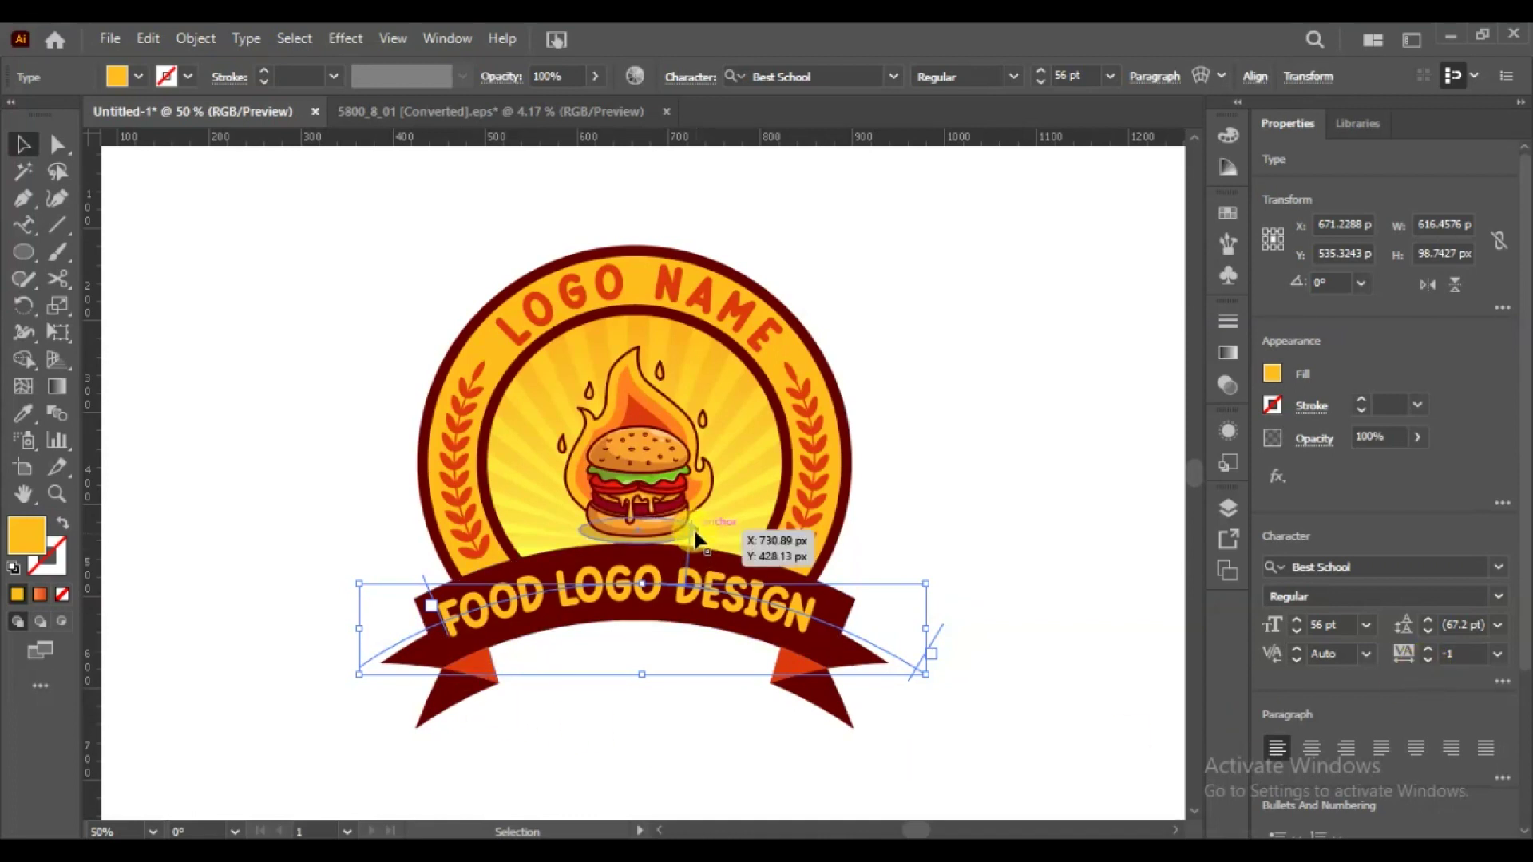
drag(693, 534, 707, 535)
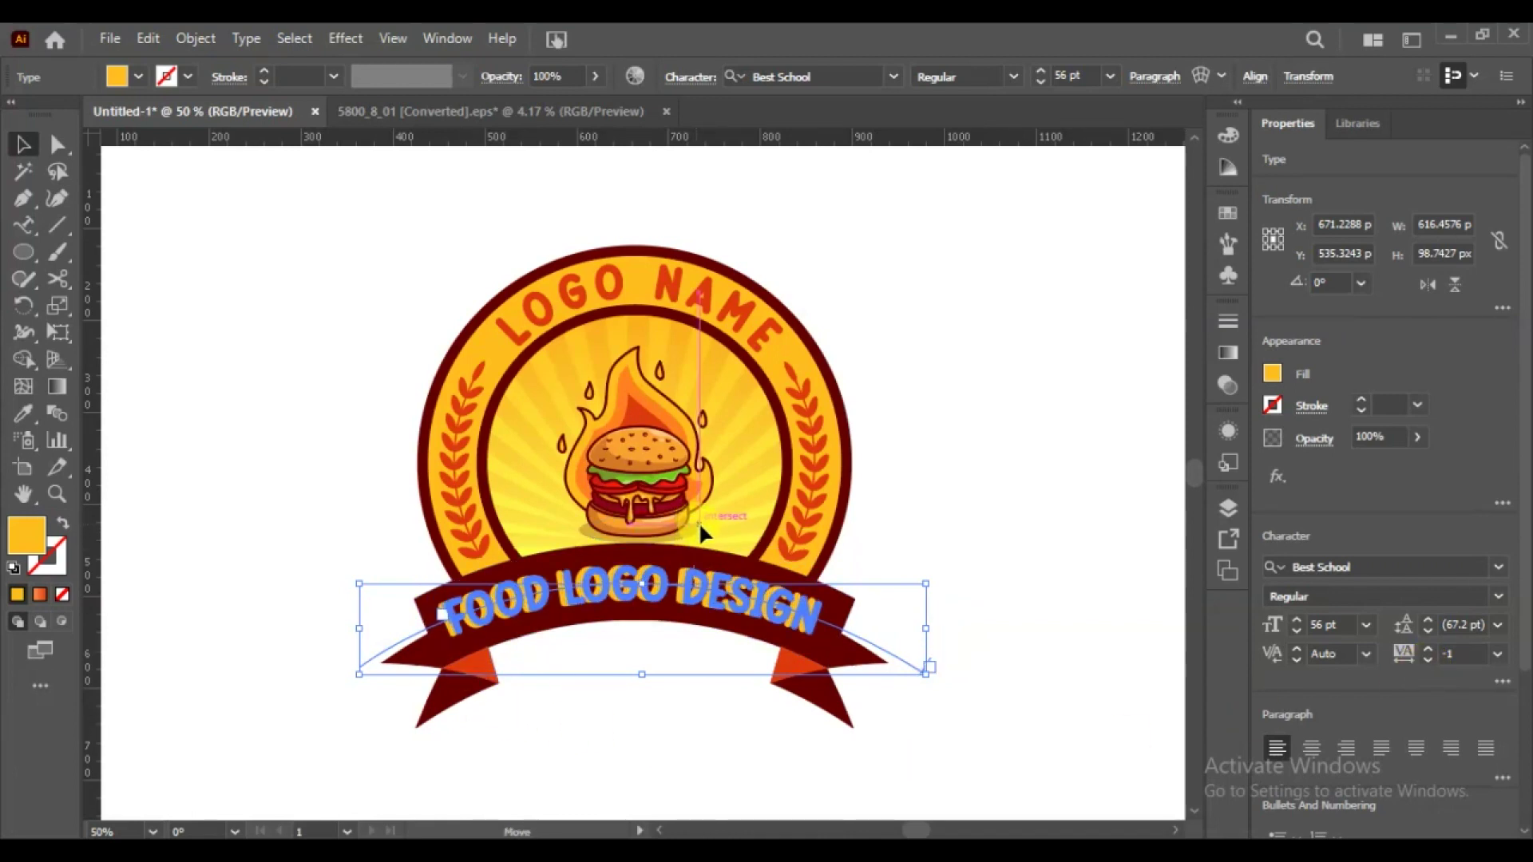
click(962, 559)
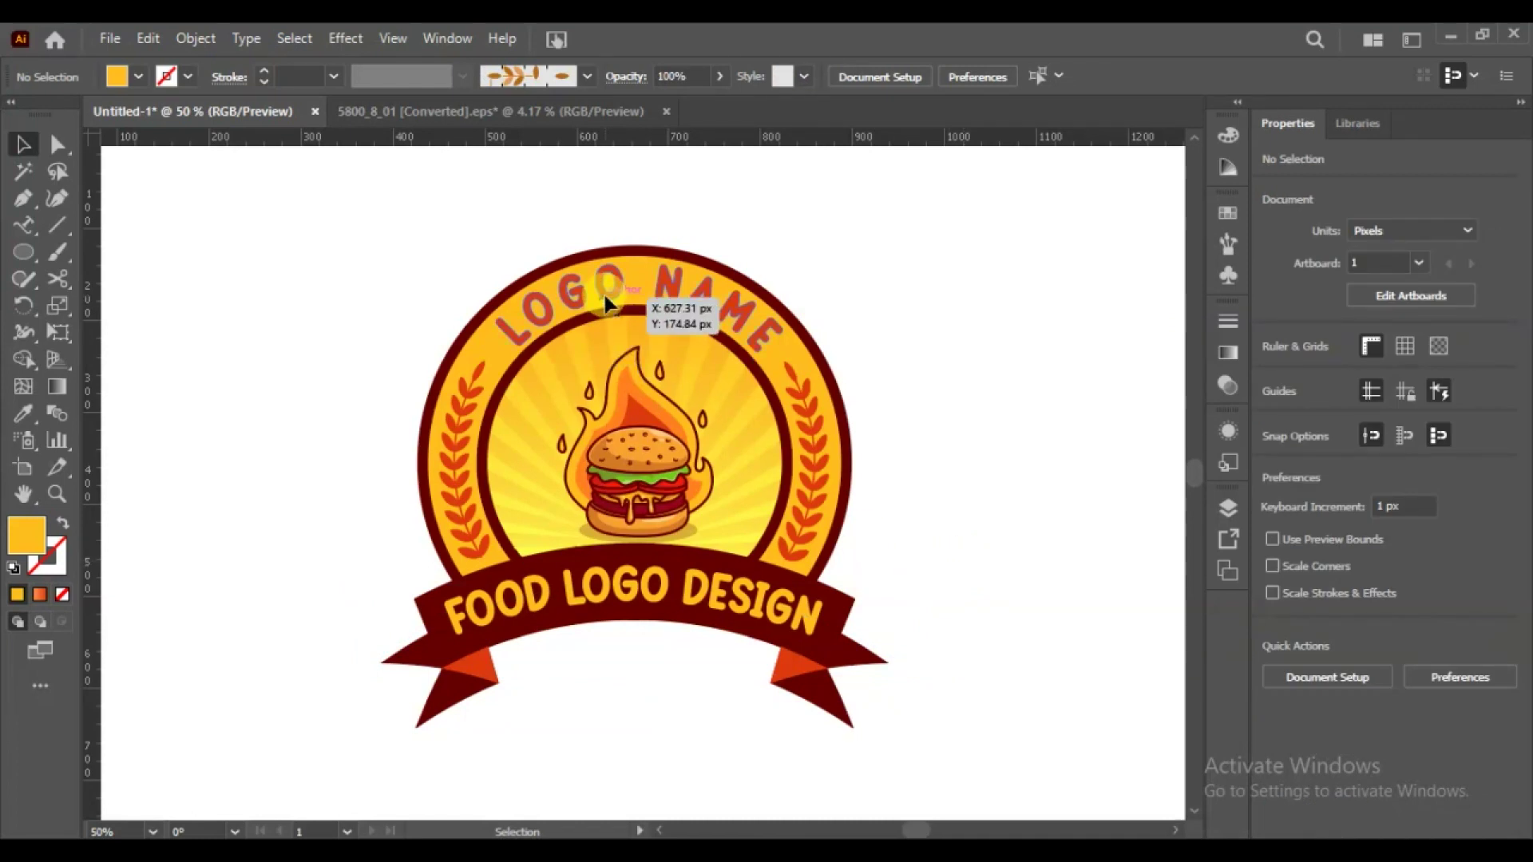
- Recolour LOGO NAME maroon by eyedropping the ribbon
click(631, 291)
click(23, 414)
click(408, 635)
click(24, 146)
click(154, 377)
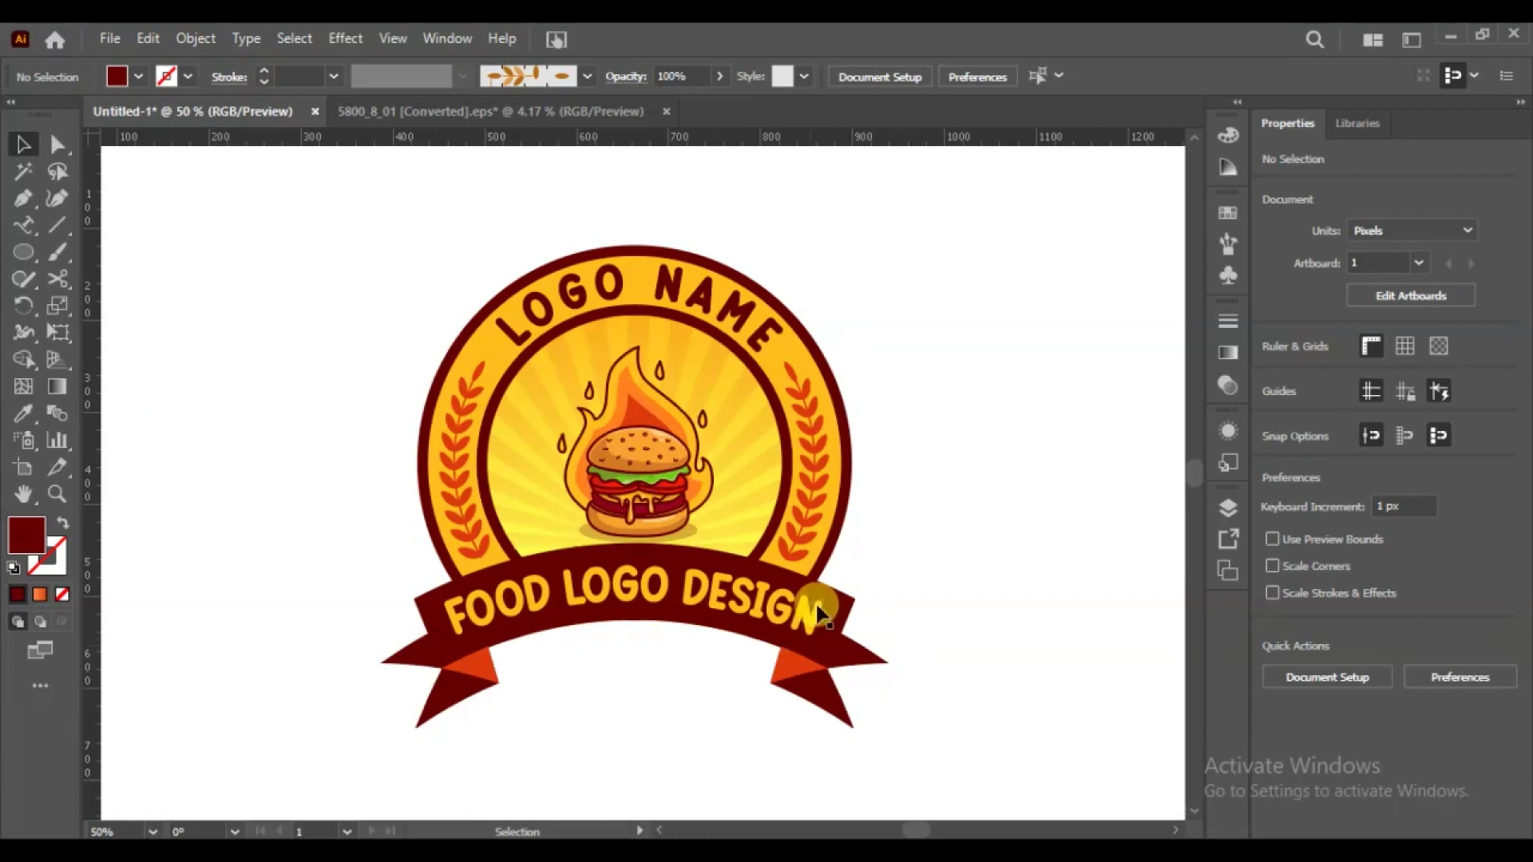
- Marquee-select every part of the logo, group it, and fit the artboard in view
drag(897, 253, 353, 697)
right_click(639, 498)
click(716, 329)
click(993, 381)
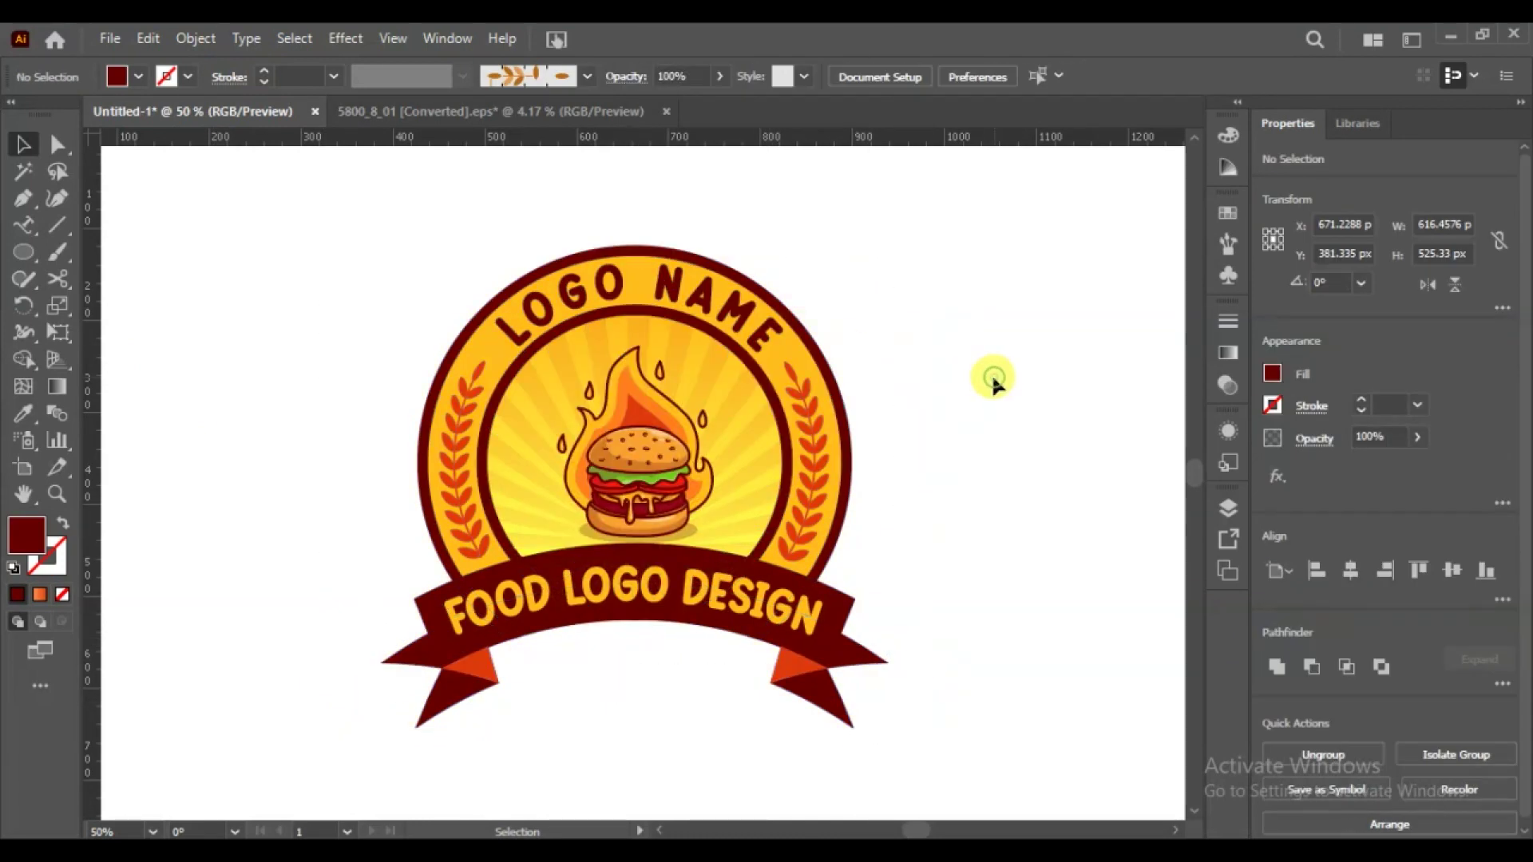
key(ctrl+0)
- Add a cream rectangle sent to the back and stretched to about 991 × 685 px behind the badge
drag(23, 252, 119, 250)
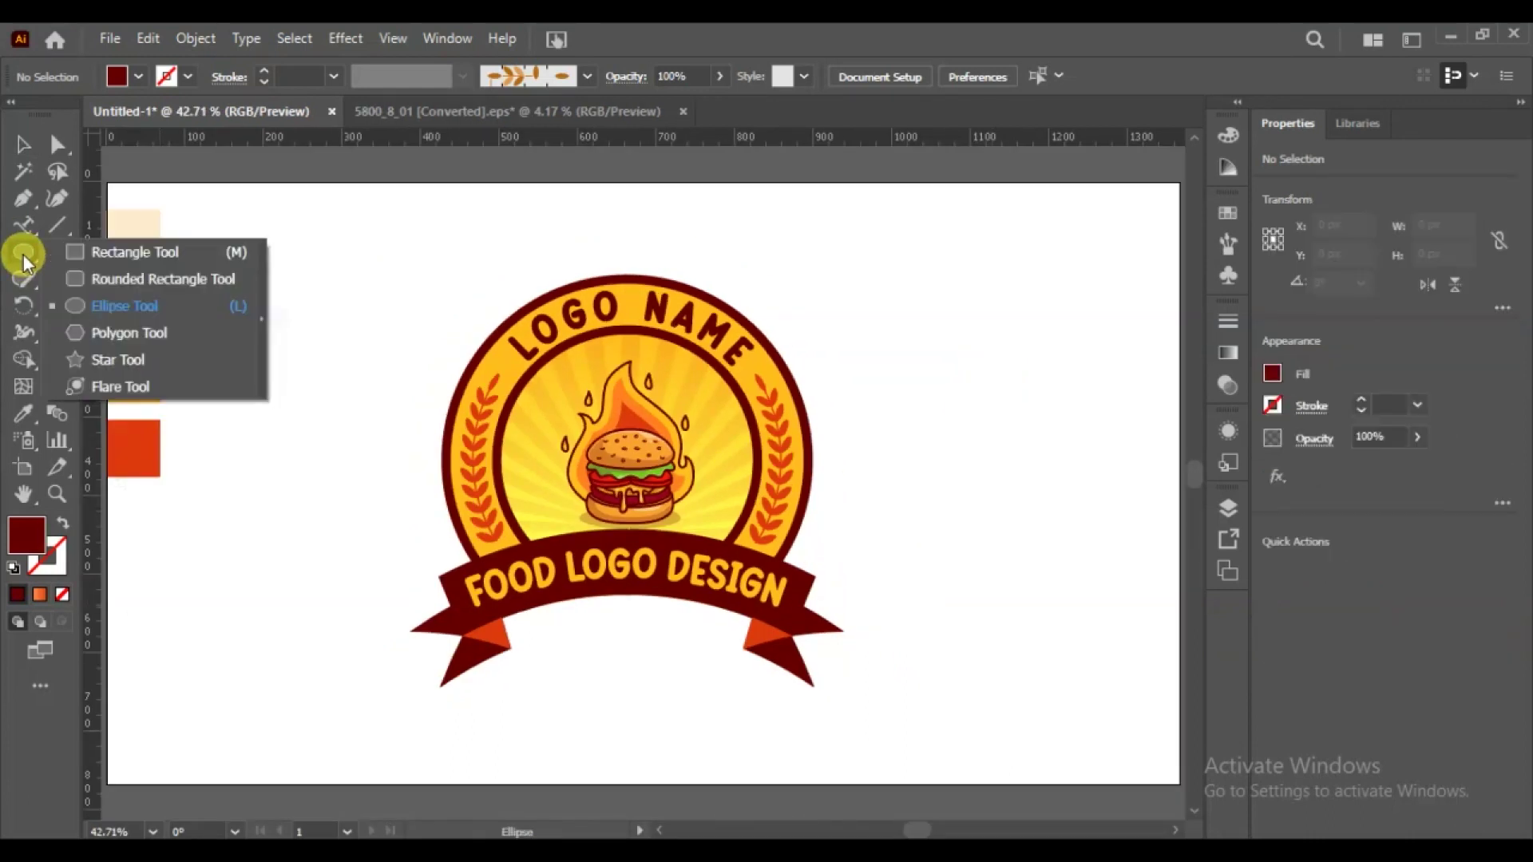
drag(238, 219, 421, 511)
right_click(324, 471)
click(28, 280)
click(23, 143)
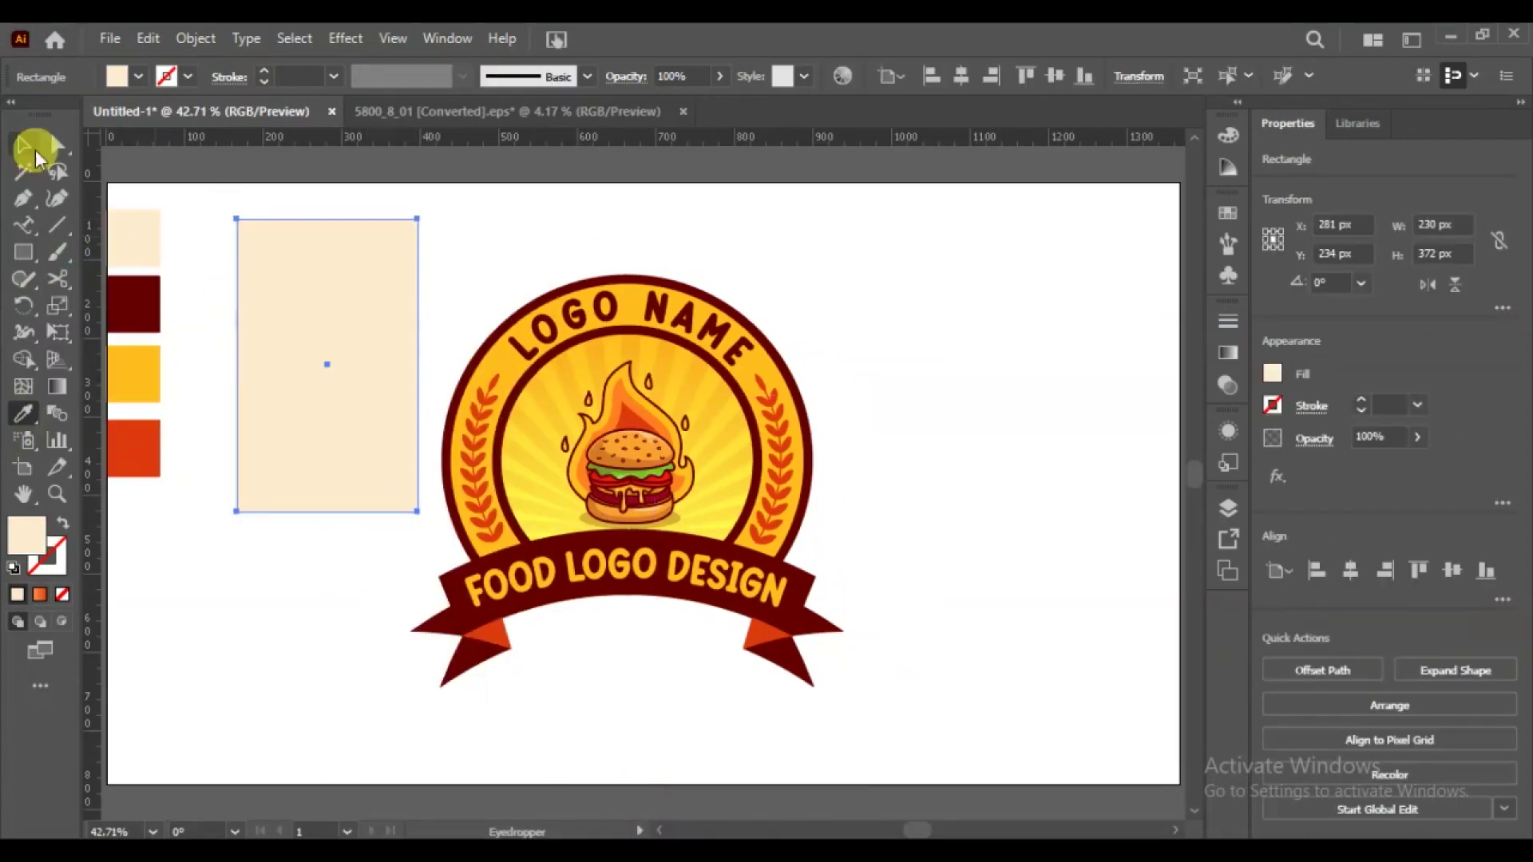
drag(418, 364, 982, 364)
drag(609, 515, 609, 757)
drag(982, 488, 1015, 488)
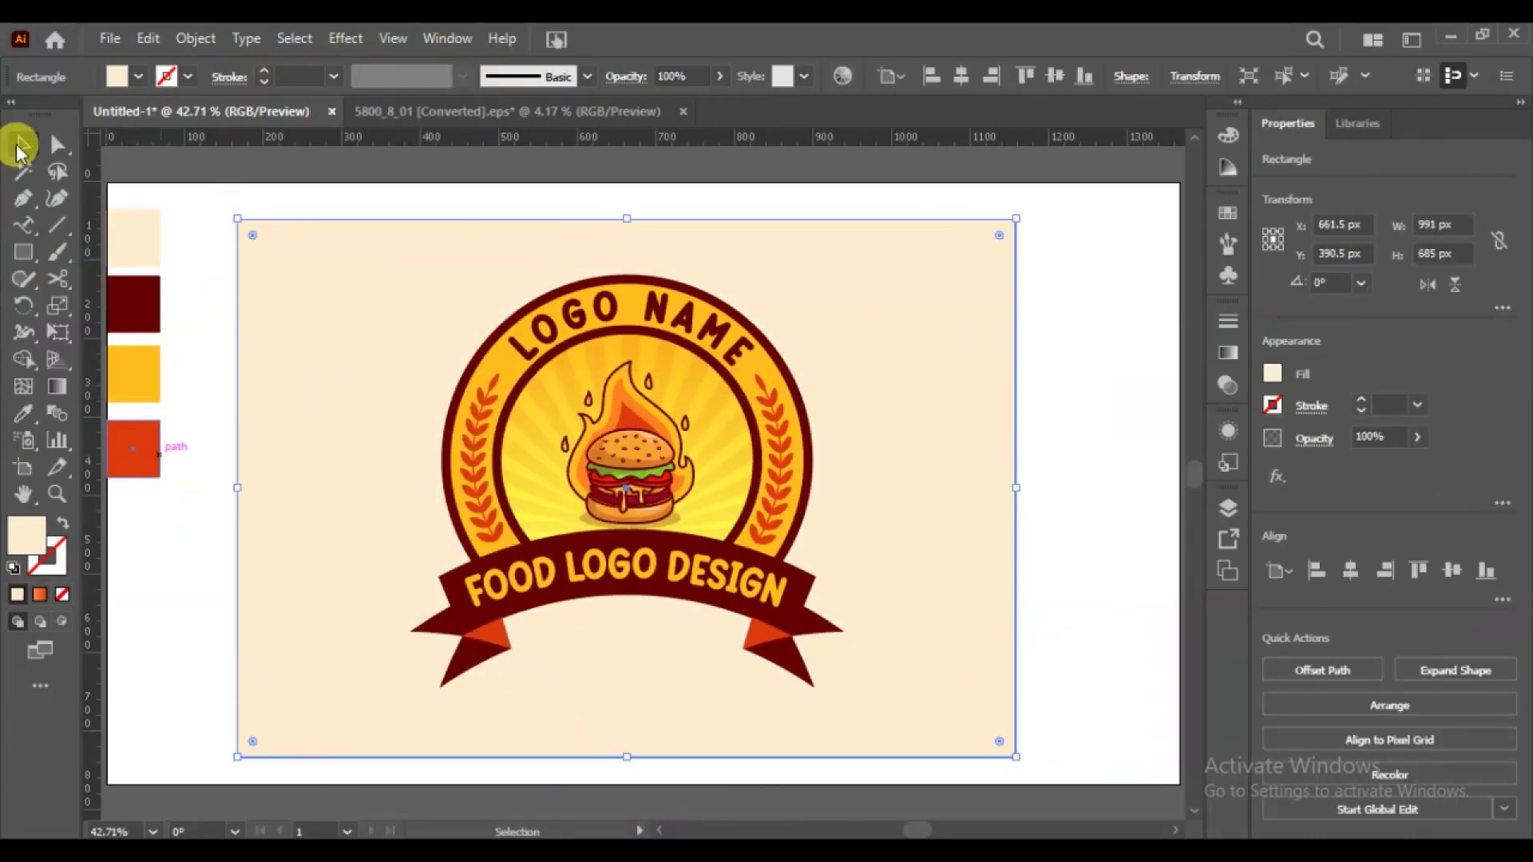
click(180, 551)
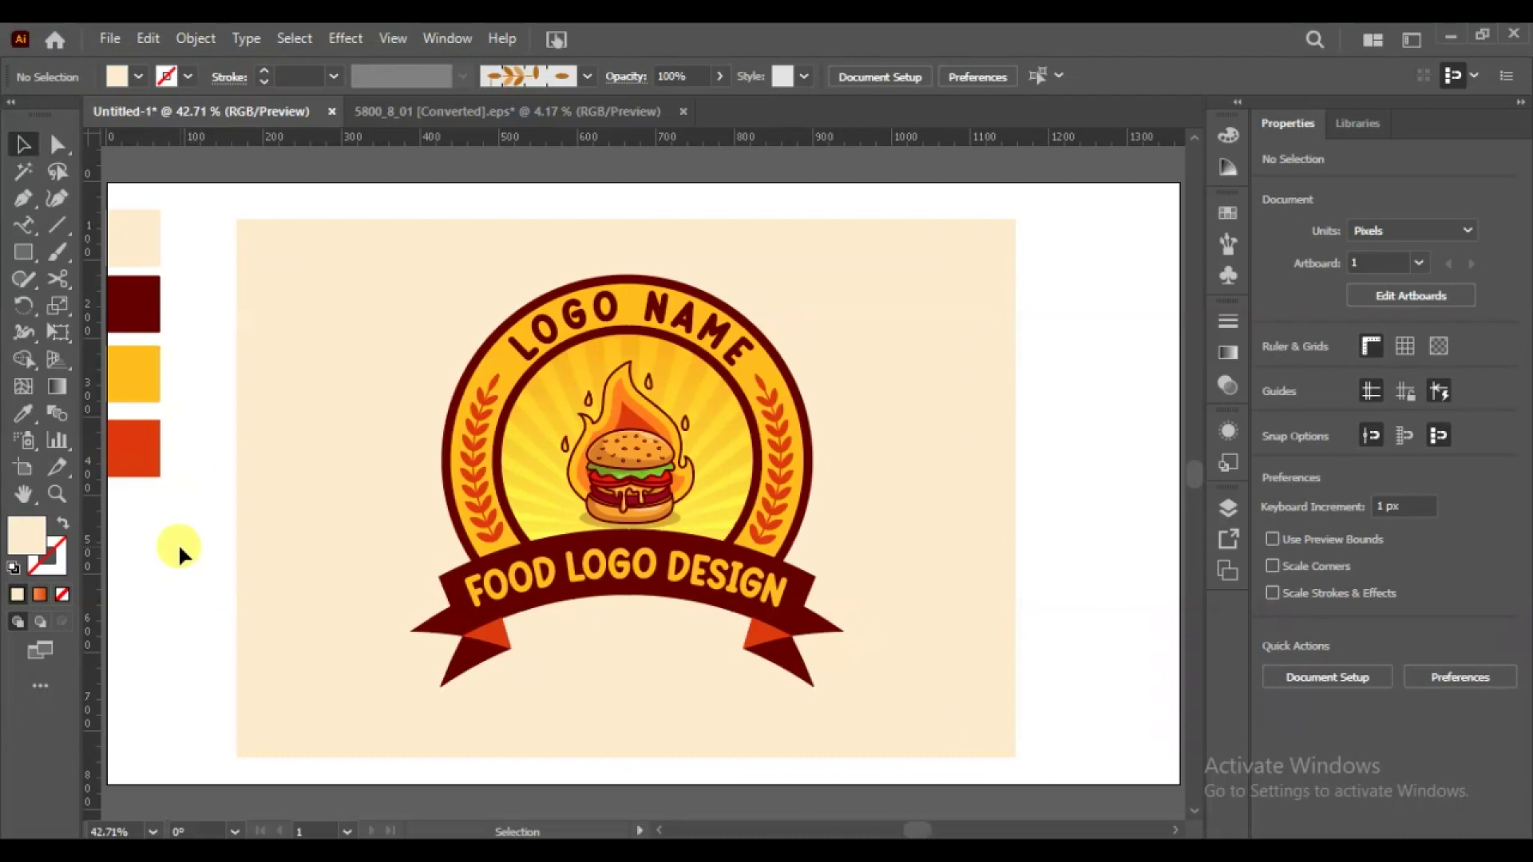